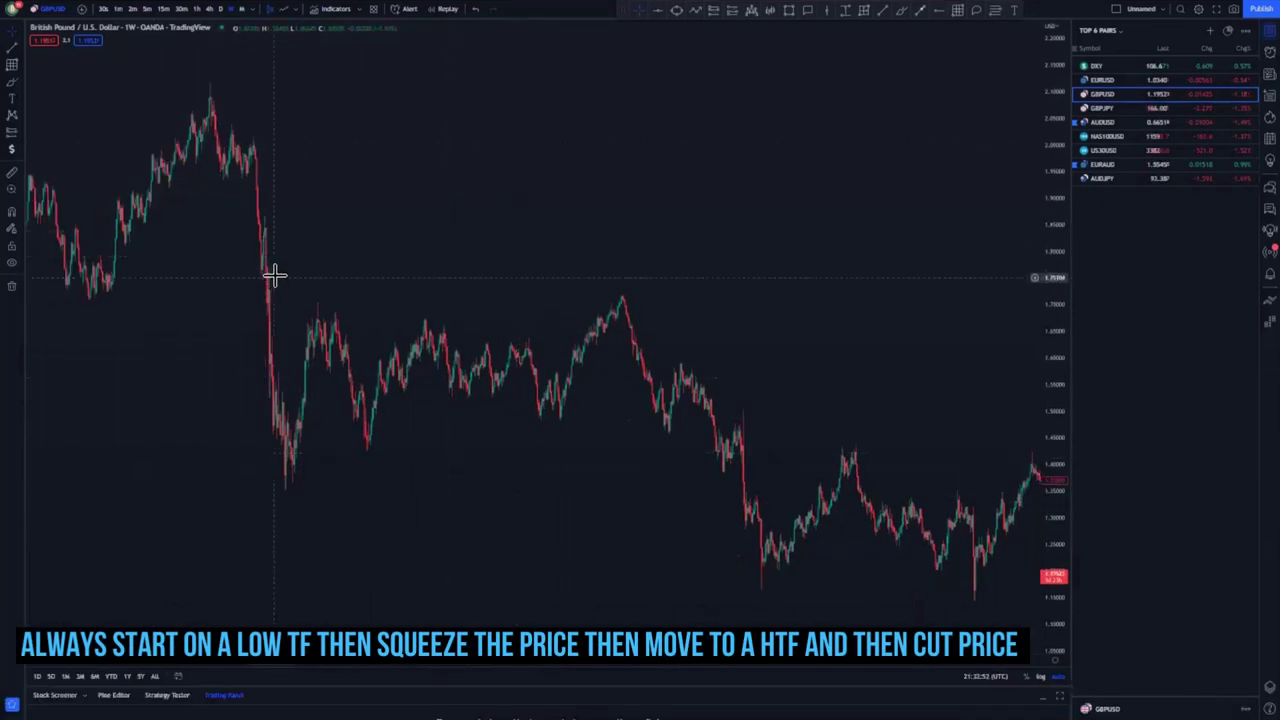
# Switch the GBPUSD chart to the 1-hour timeframe and compress its price scale until the candles look nearly flat.
pyautogui.write('60')
pyautogui.press('Return')
pyautogui.moveTo(1051, 163); pyautogui.dragTo(1054, 420)
pyautogui.moveTo(1048, 327); pyautogui.dragTo(1048, 448)
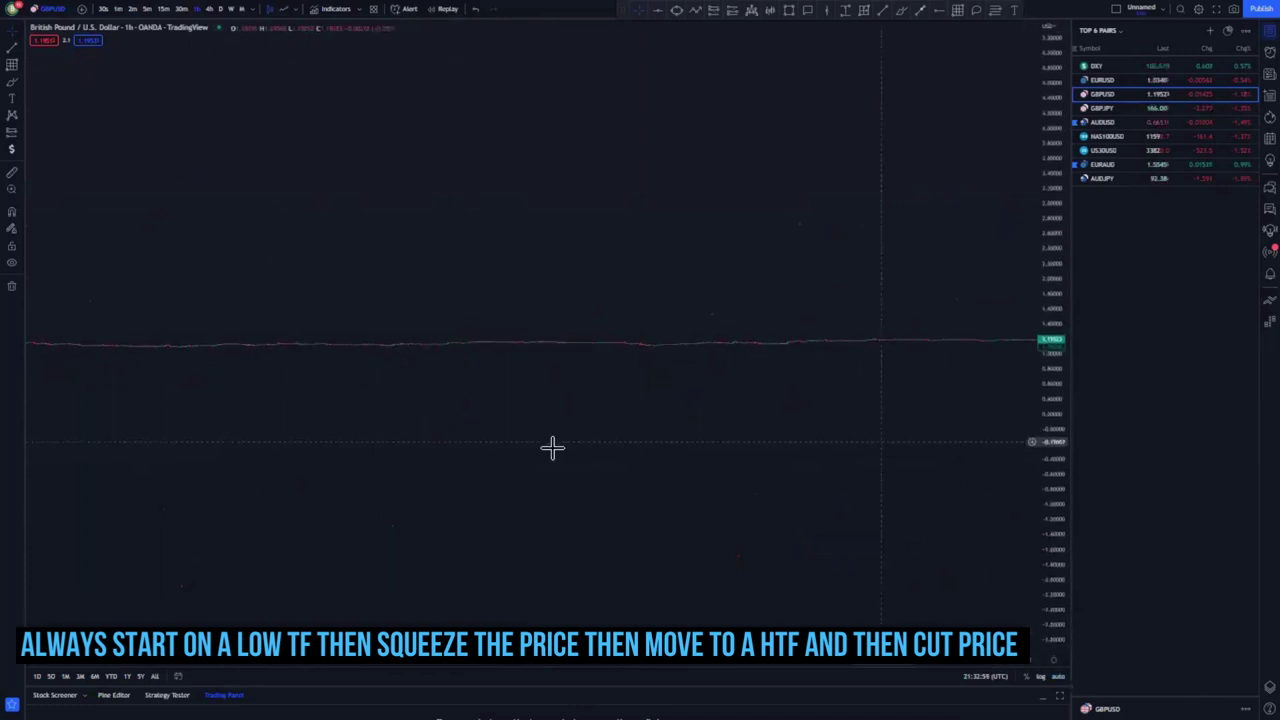
# Change the chart to the weekly timeframe and compress the price scale further.
pyautogui.write('1W')
pyautogui.press('Return')
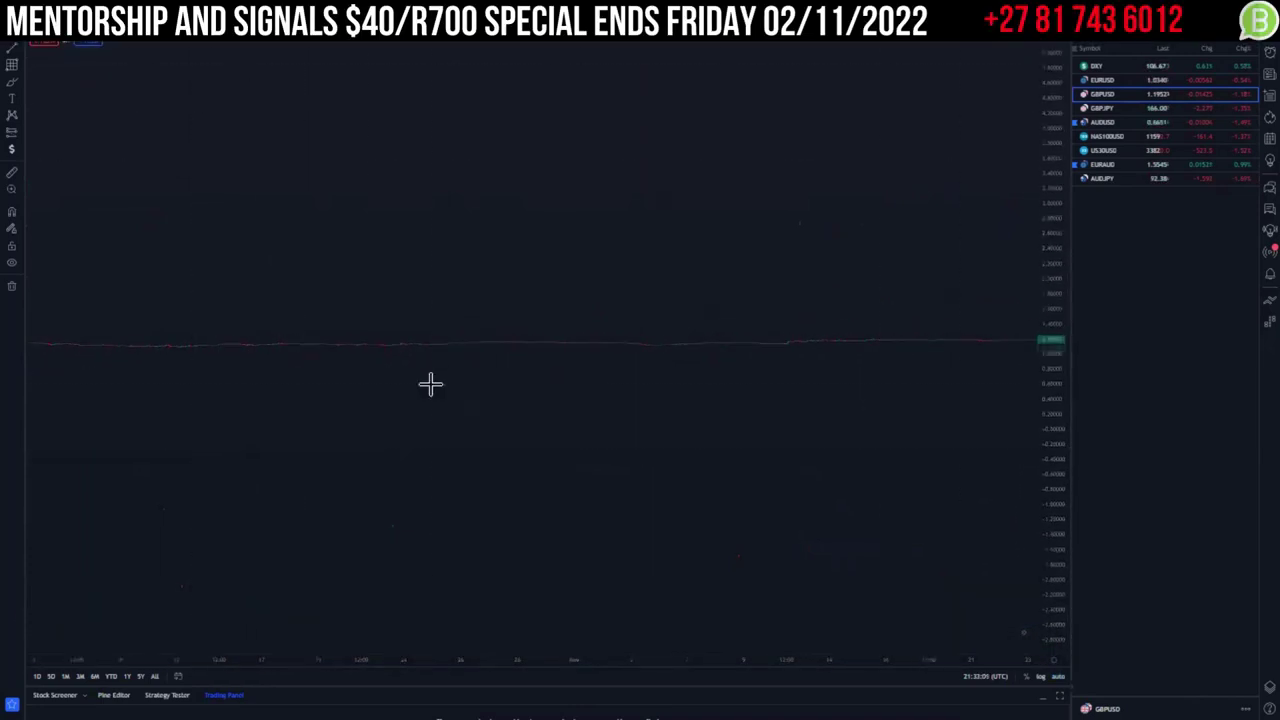
pyautogui.moveTo(1046, 105); pyautogui.dragTo(1040, 500)
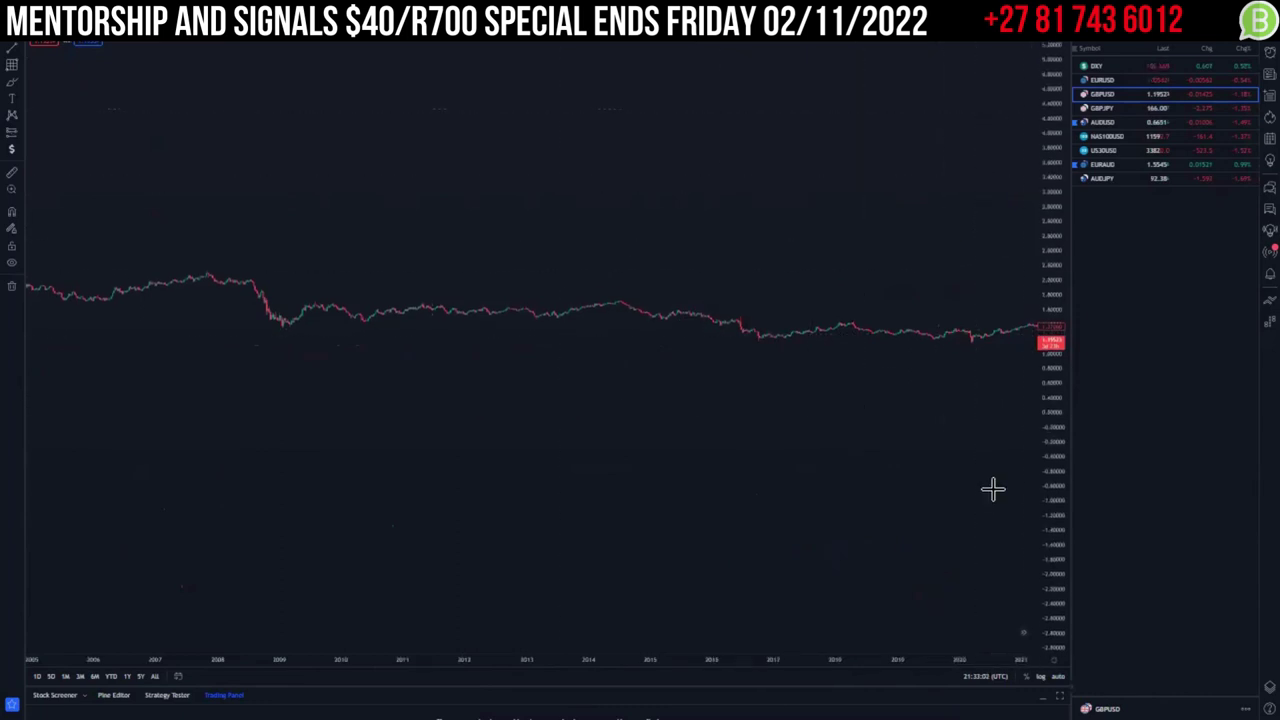
pyautogui.moveTo(495, 583); pyautogui.dragTo(583, 583)
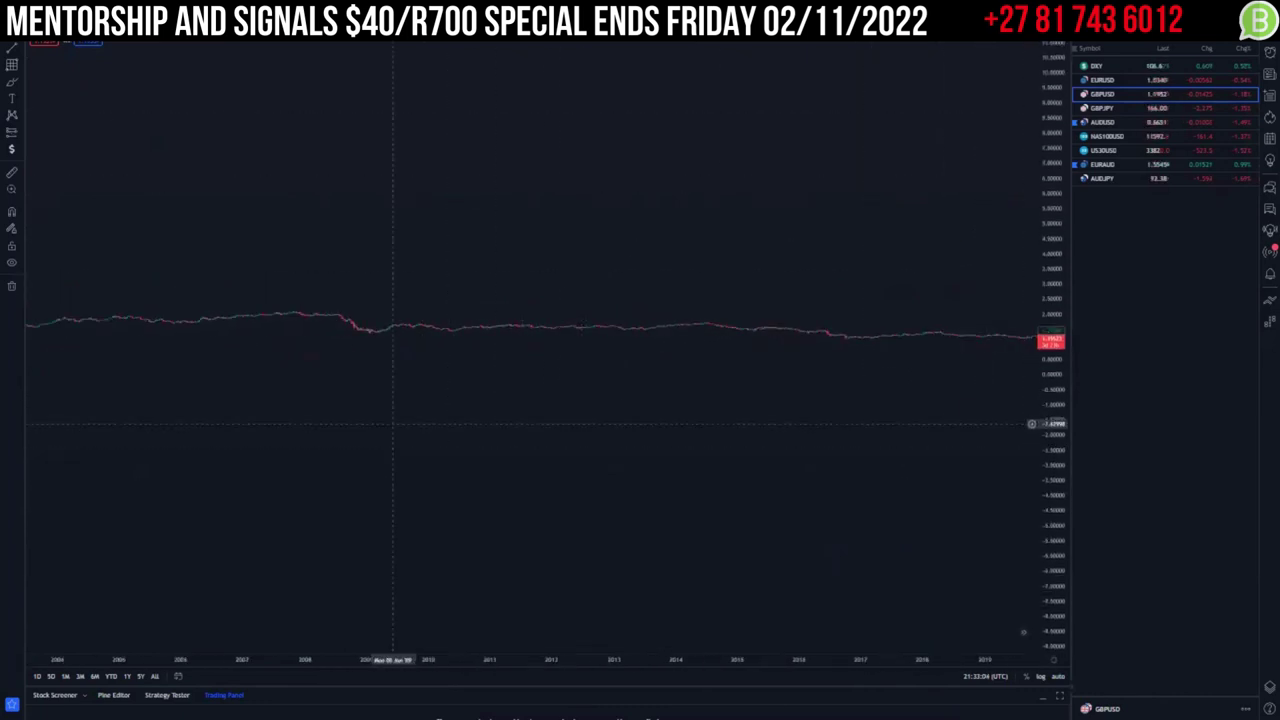
# Start a bar replay of the weekly chart from October 2018 and reset the chart view.
pyautogui.hotkey('alt', 't')
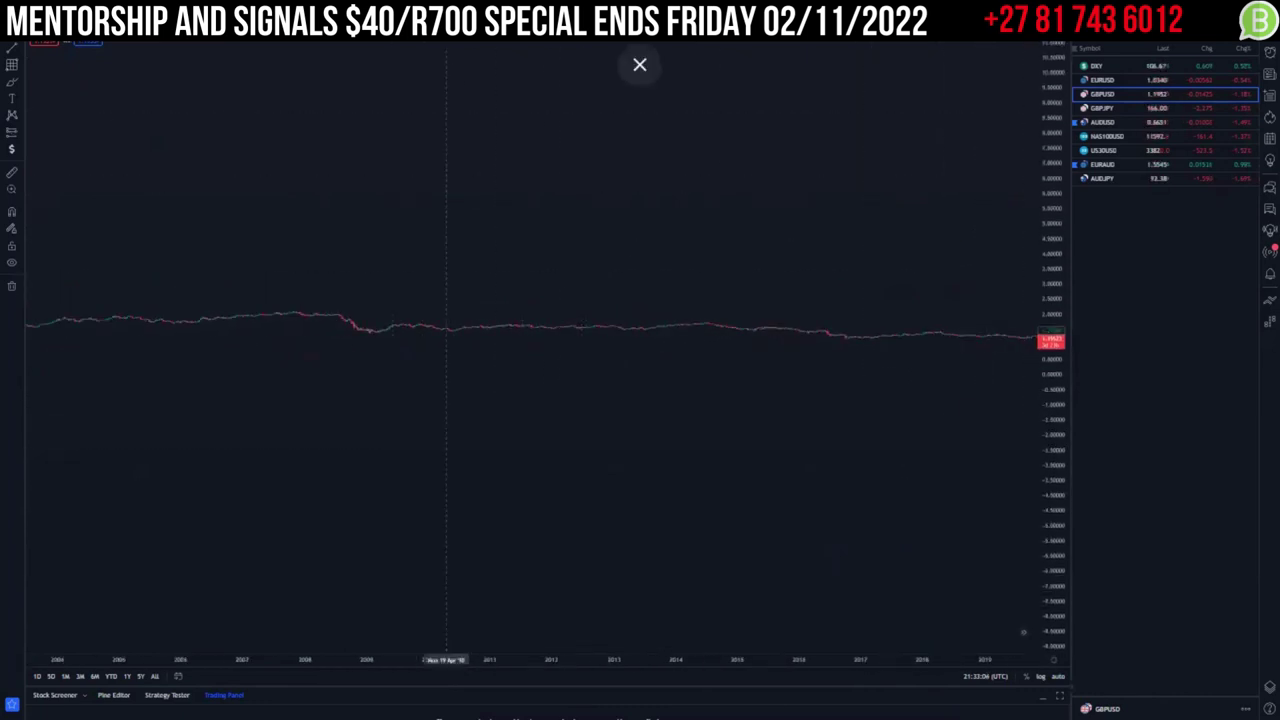
pyautogui.click(917, 408)
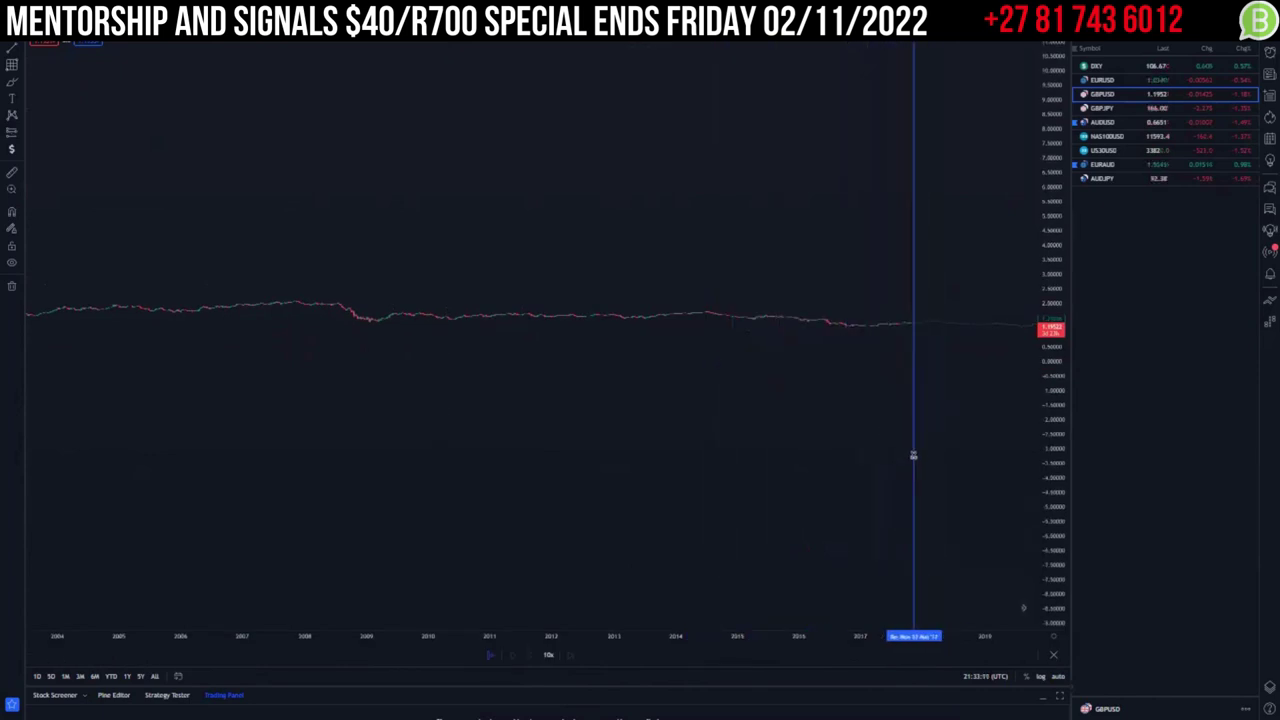
pyautogui.click(969, 468)
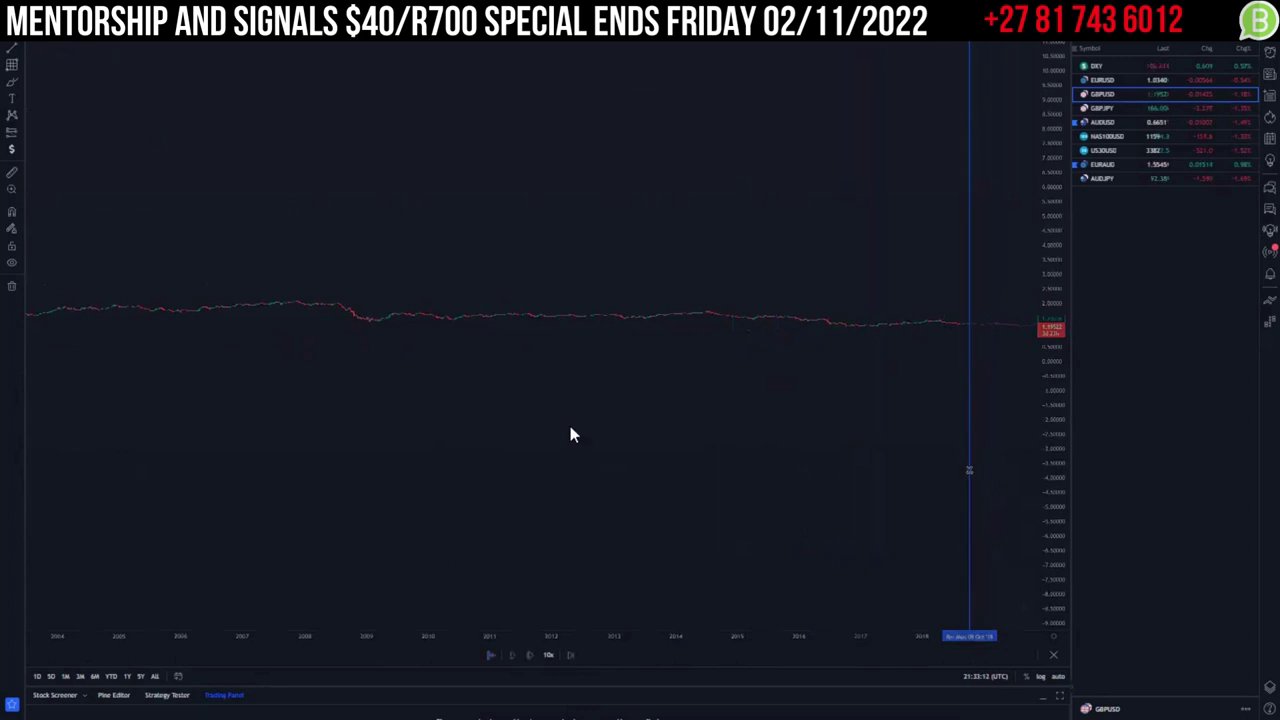
pyautogui.rightClick(378, 172)
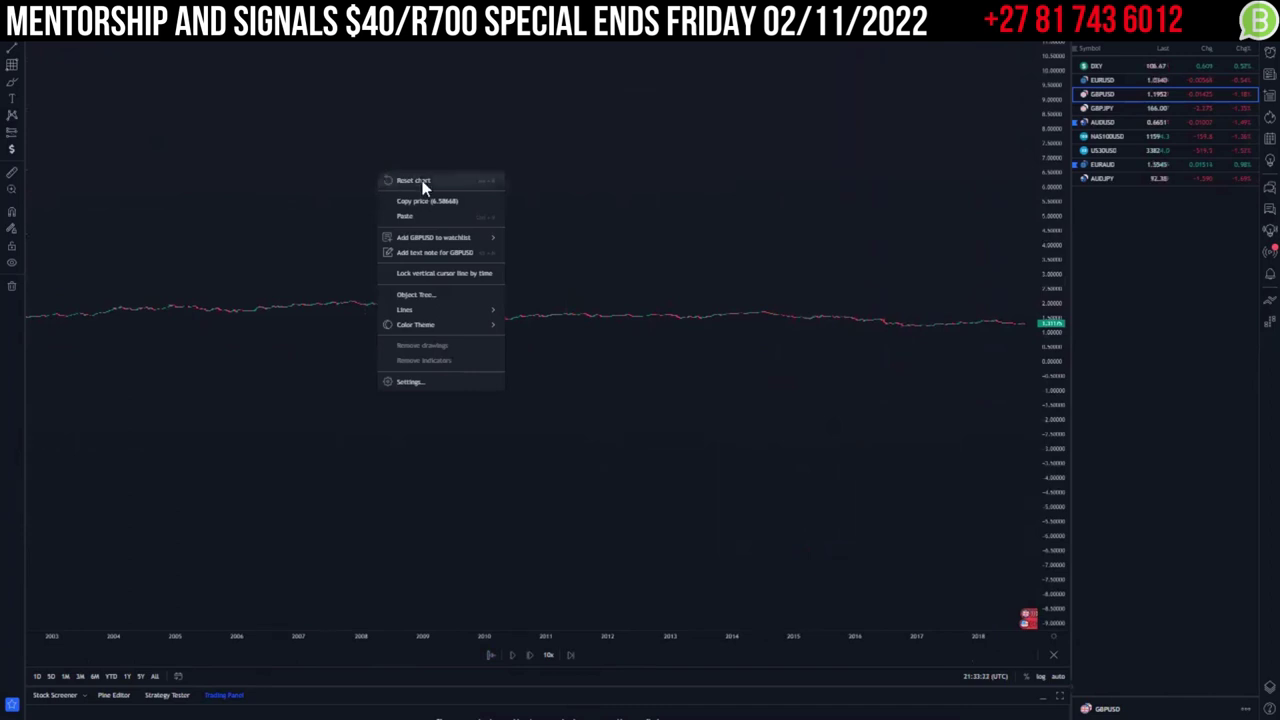
pyautogui.click(422, 183)
pyautogui.scroll(2, 457, 380)
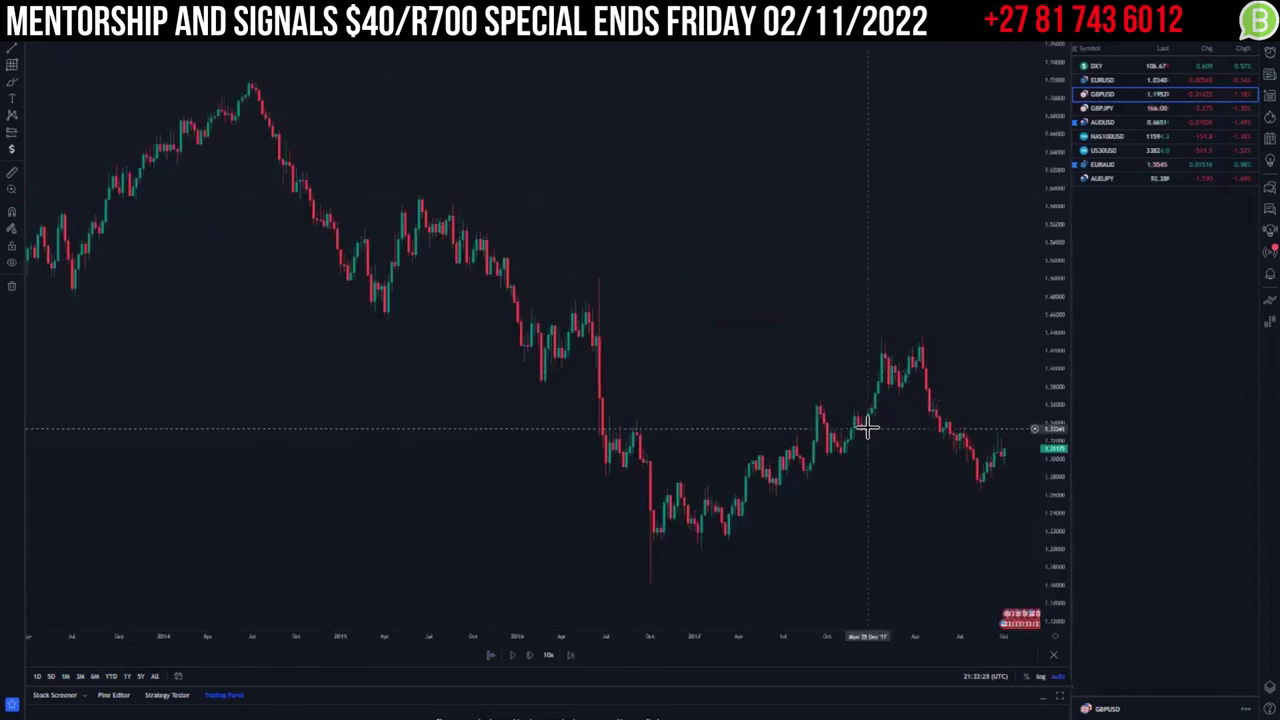
# Draw horizontal rays from the June 2016 high at about 1.50 and from the October 2016 low.
pyautogui.scroll(-2, 890, 423)
pyautogui.moveTo(779, 382); pyautogui.dragTo(646, 374)
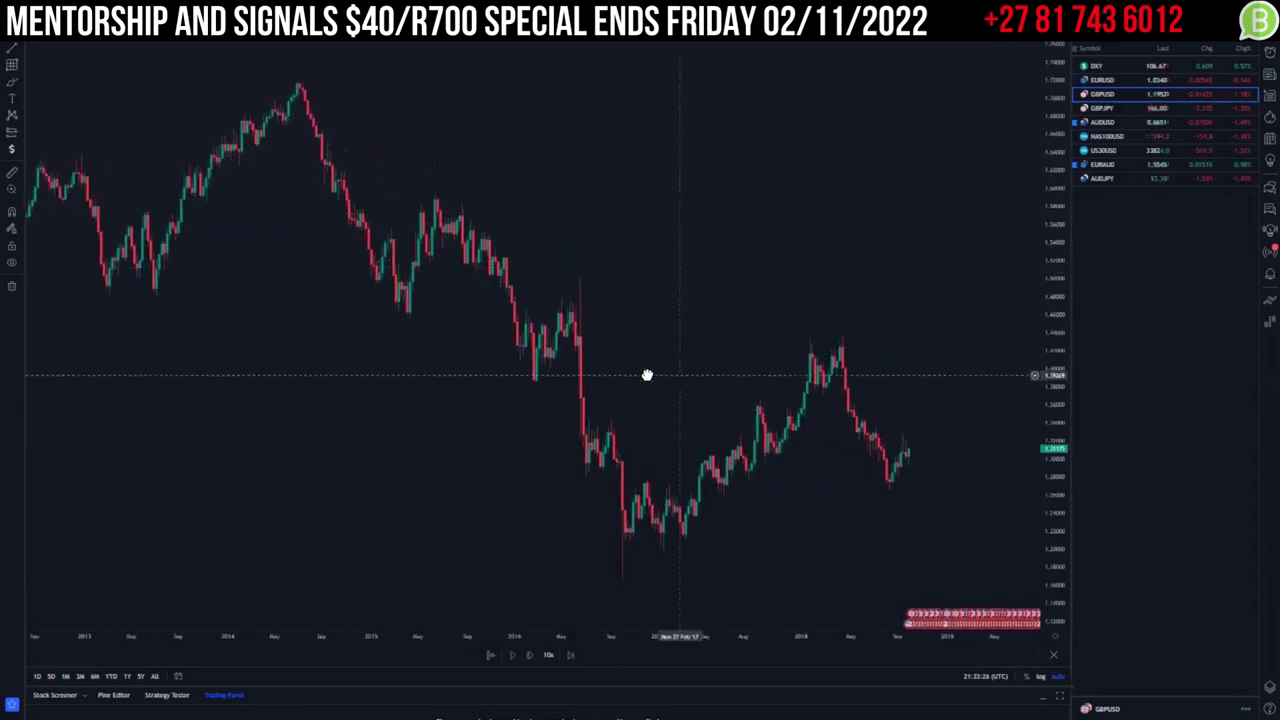
pyautogui.moveTo(1043, 257); pyautogui.dragTo(1043, 392)
pyautogui.moveTo(857, 482); pyautogui.dragTo(797, 423)
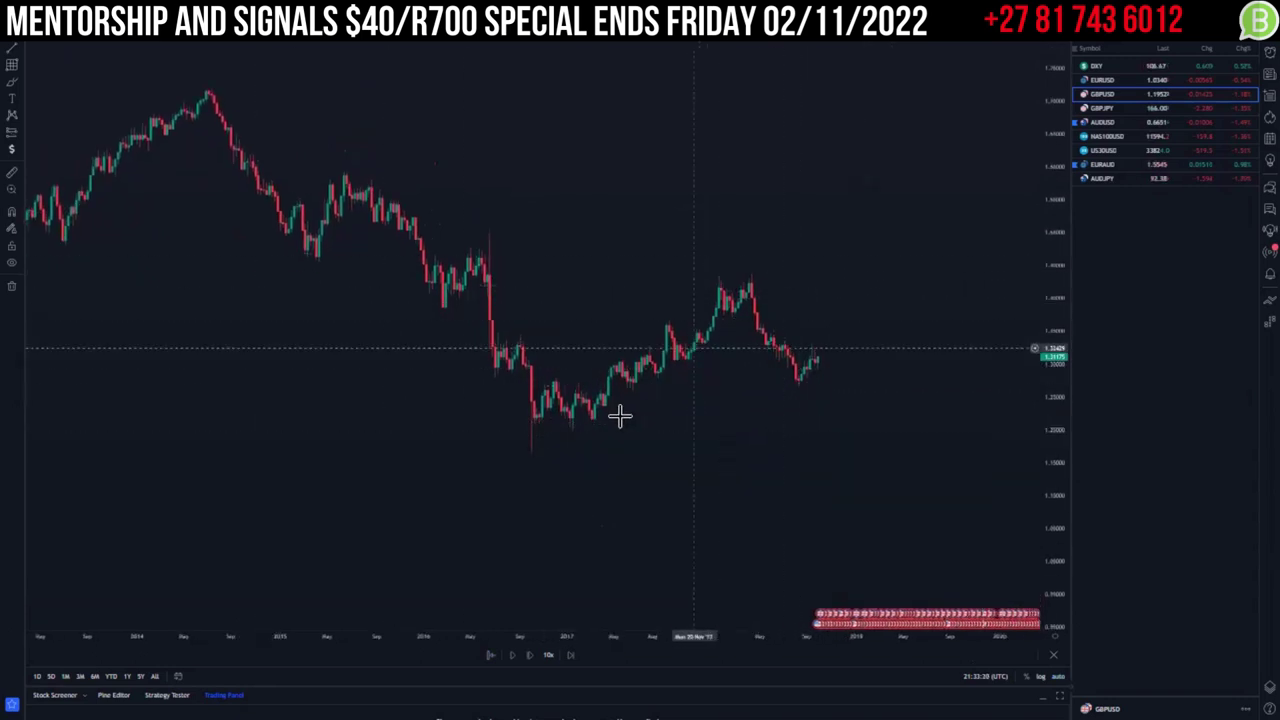
pyautogui.scroll(-1, 619, 420)
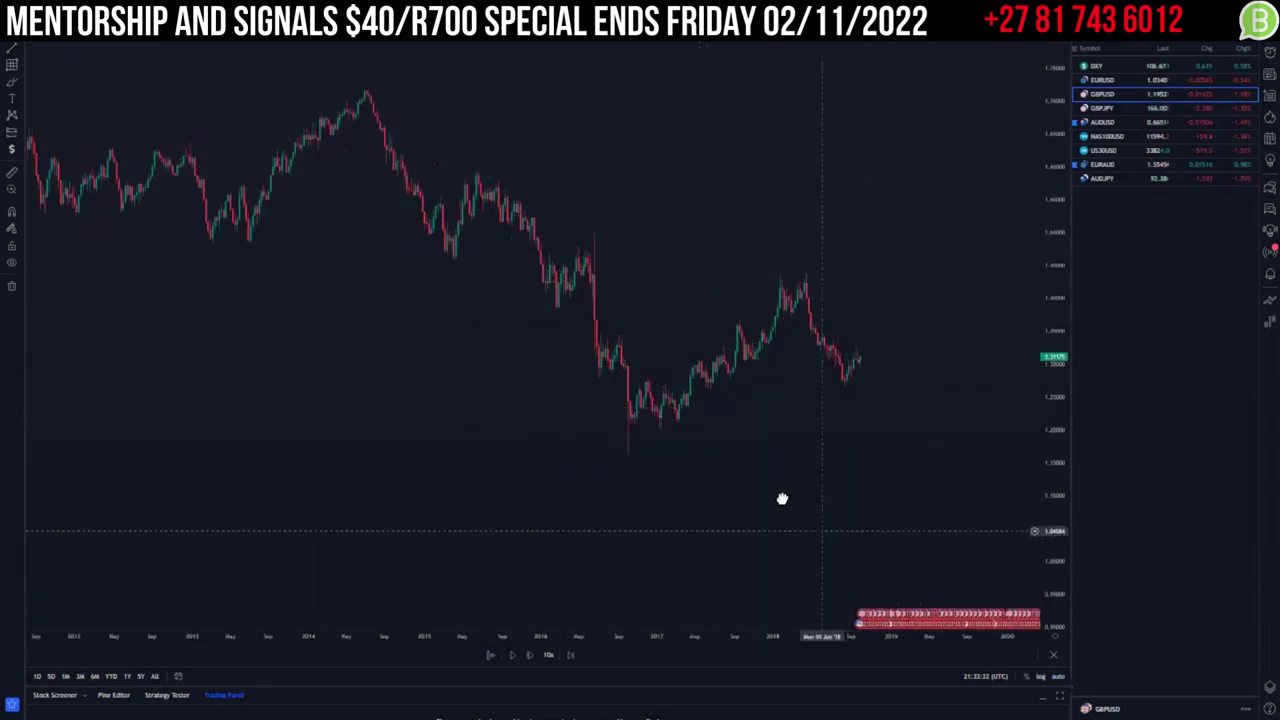
pyautogui.moveTo(780, 497); pyautogui.dragTo(712, 447)
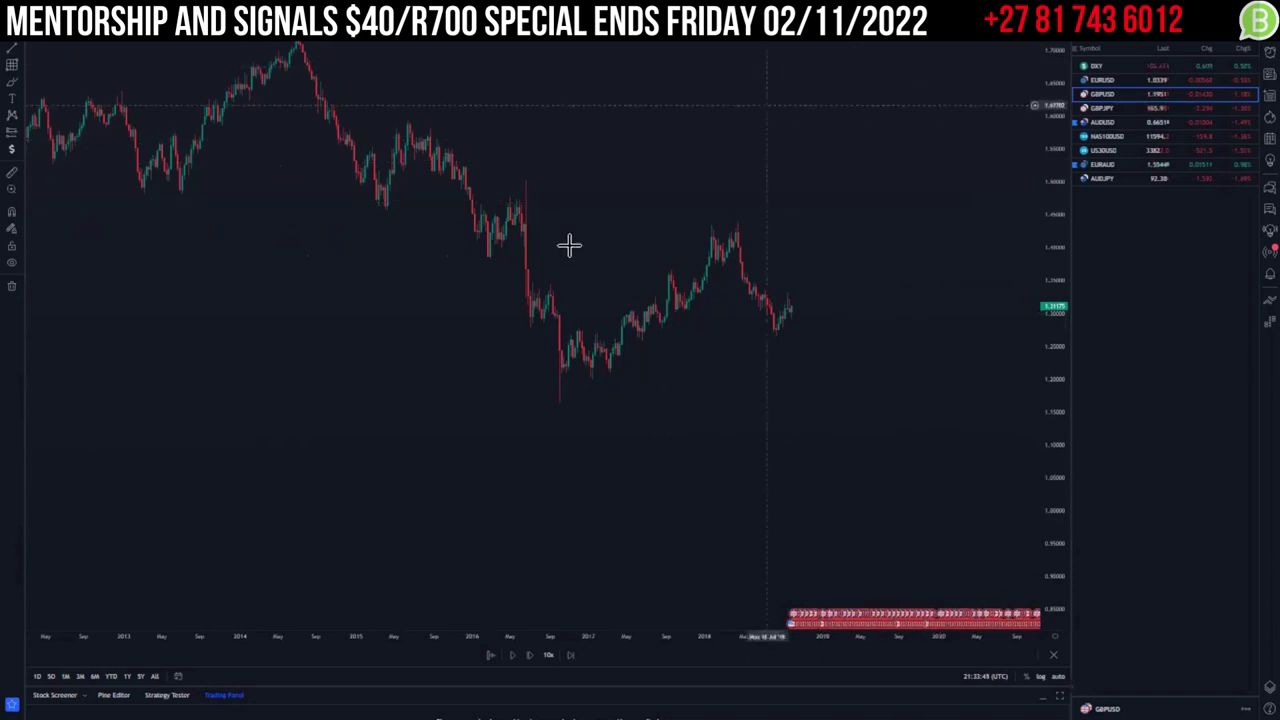
pyautogui.click(526, 182)
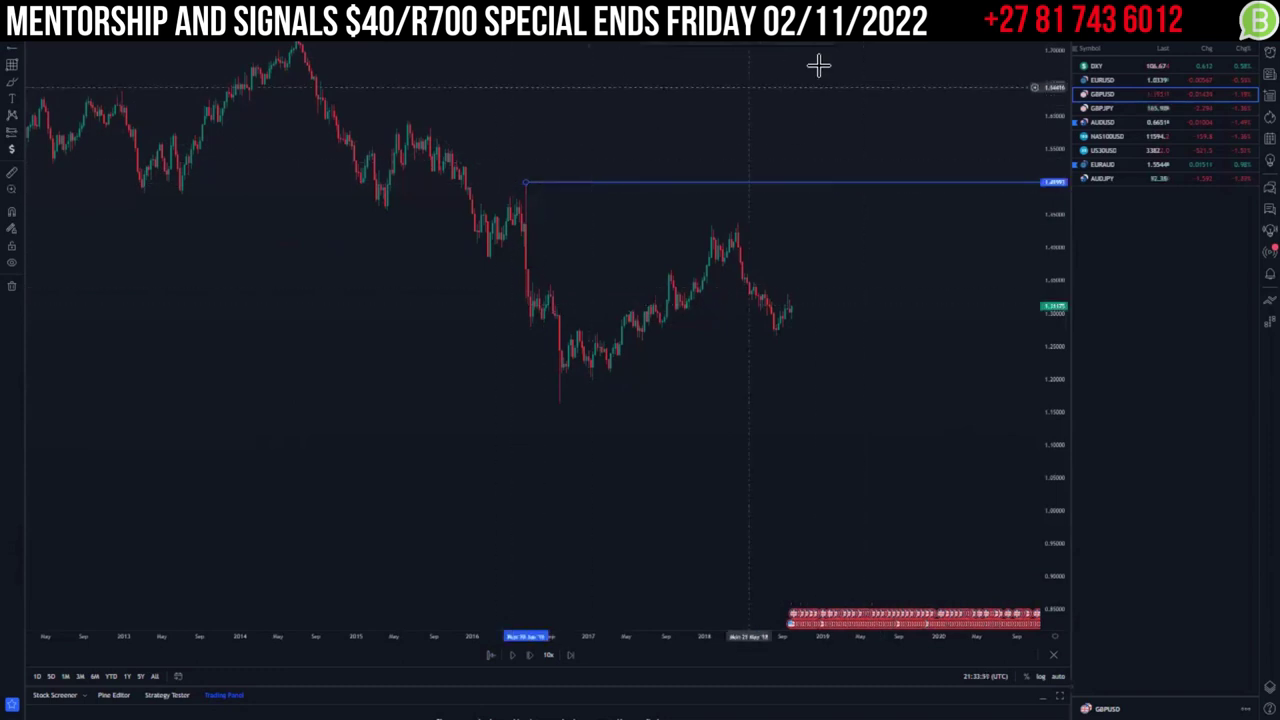
pyautogui.click(780, 40)
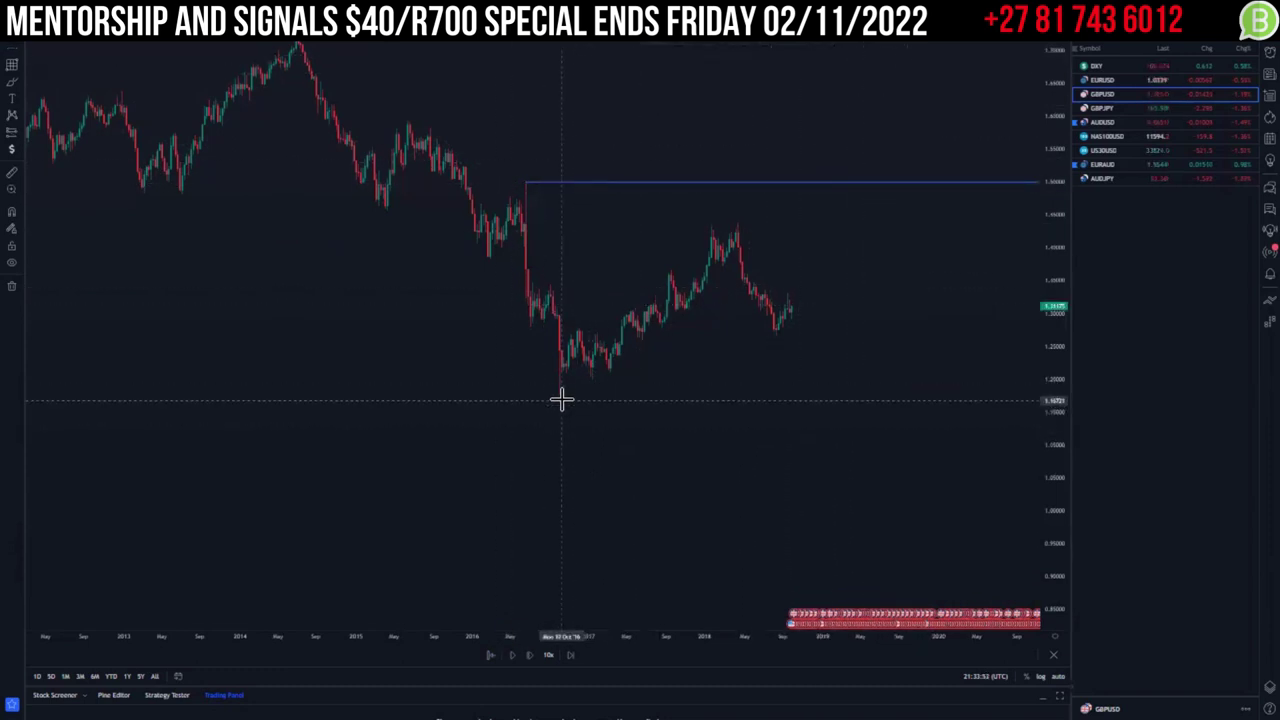
pyautogui.click(560, 408)
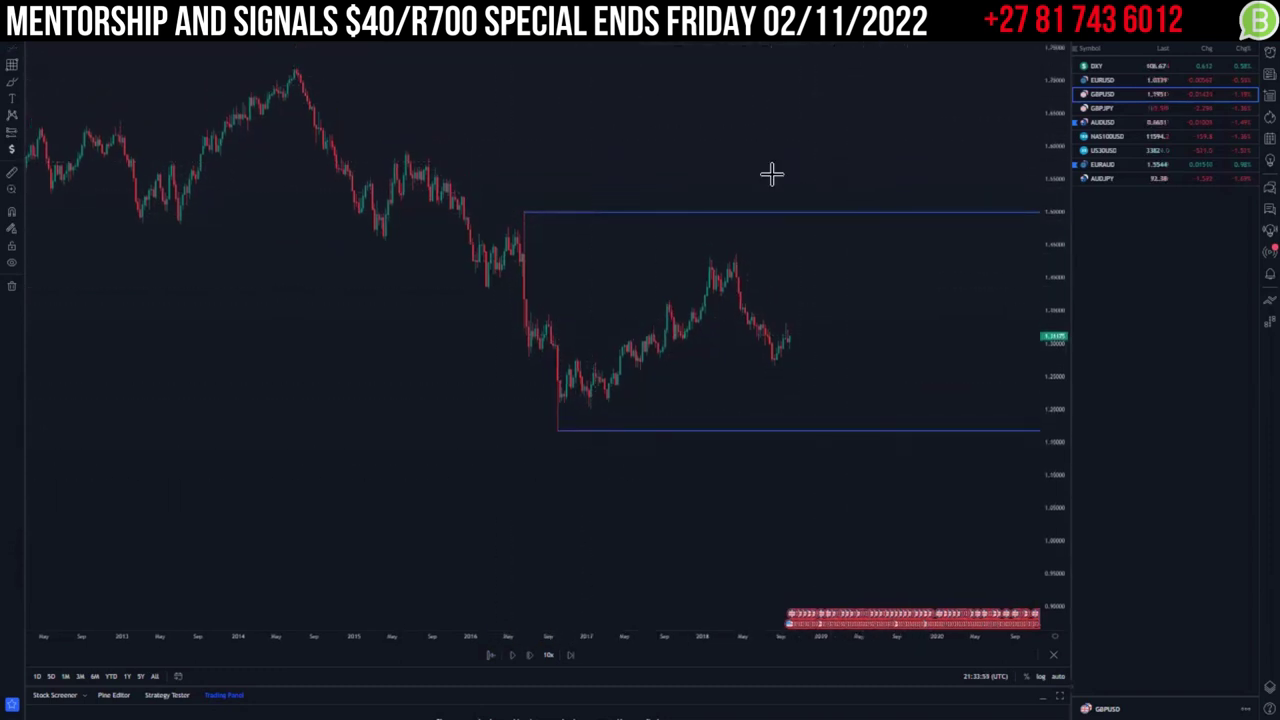
# Draw two rising trend lines as a channel around the 2017 to early 2018 advance, plus a horizontal ray at the early 2018 high.
pyautogui.click(565, 374)
pyautogui.click(716, 250)
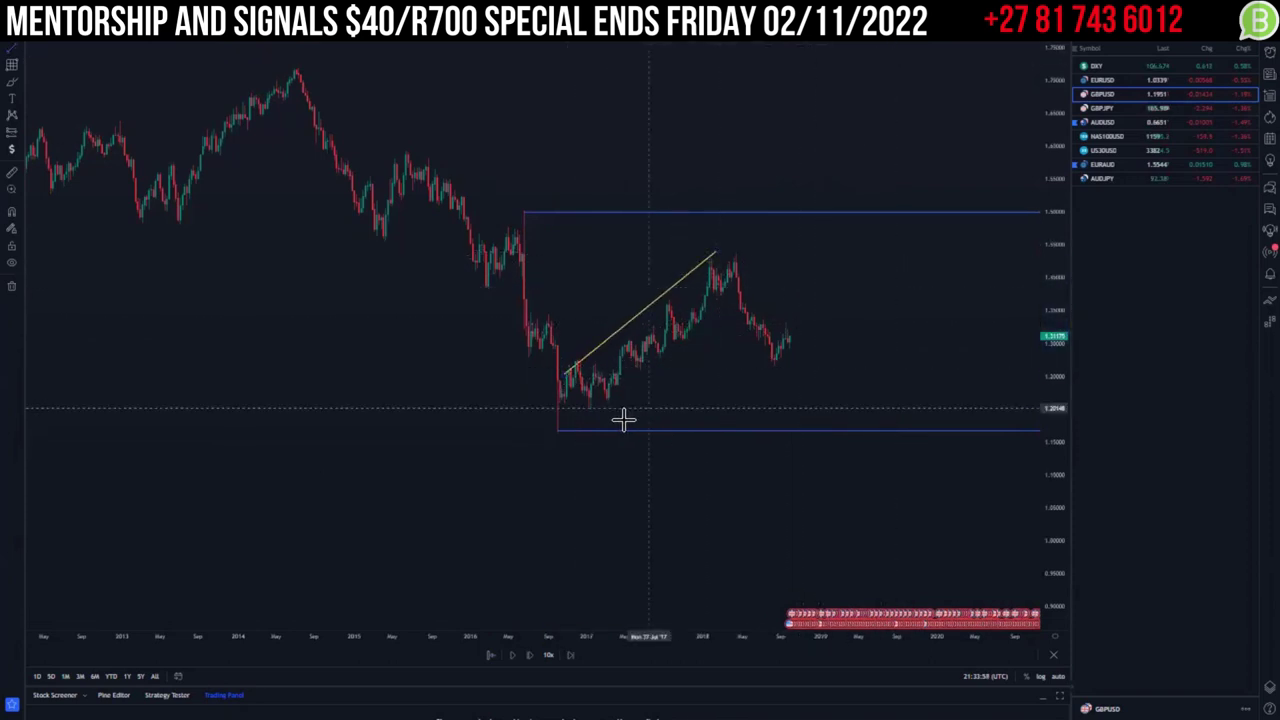
pyautogui.click(595, 412)
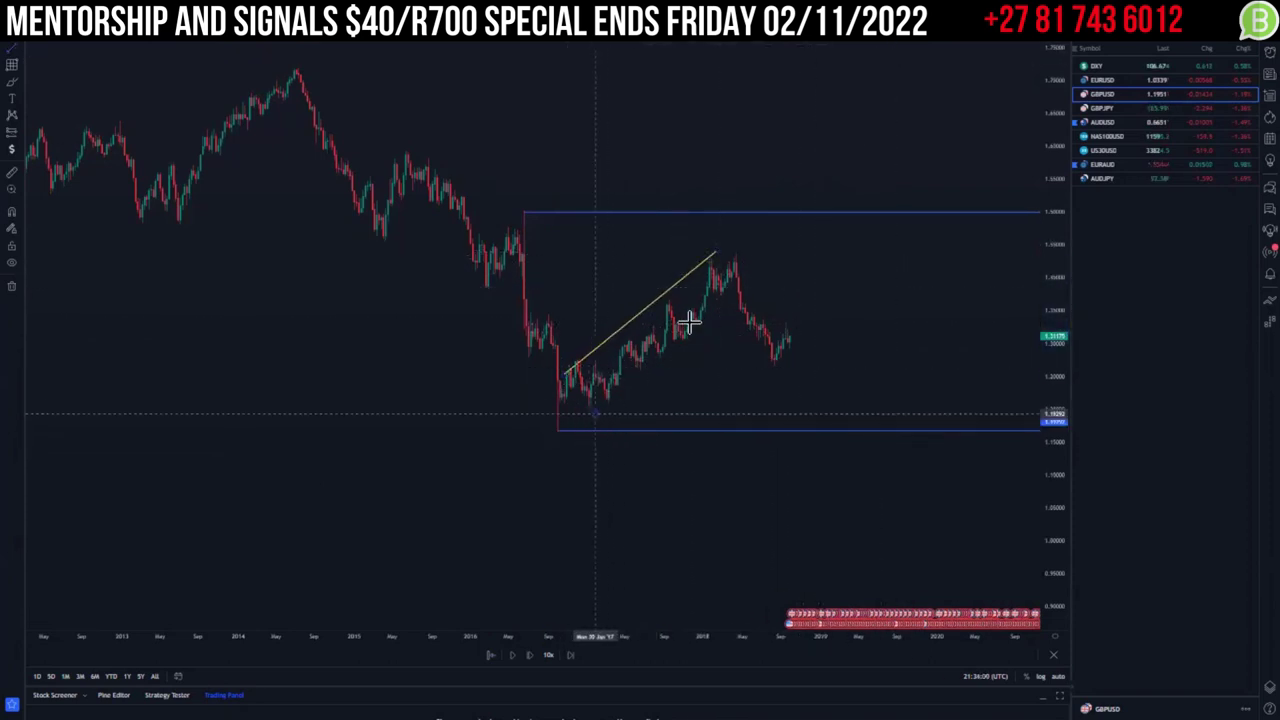
pyautogui.click(741, 295)
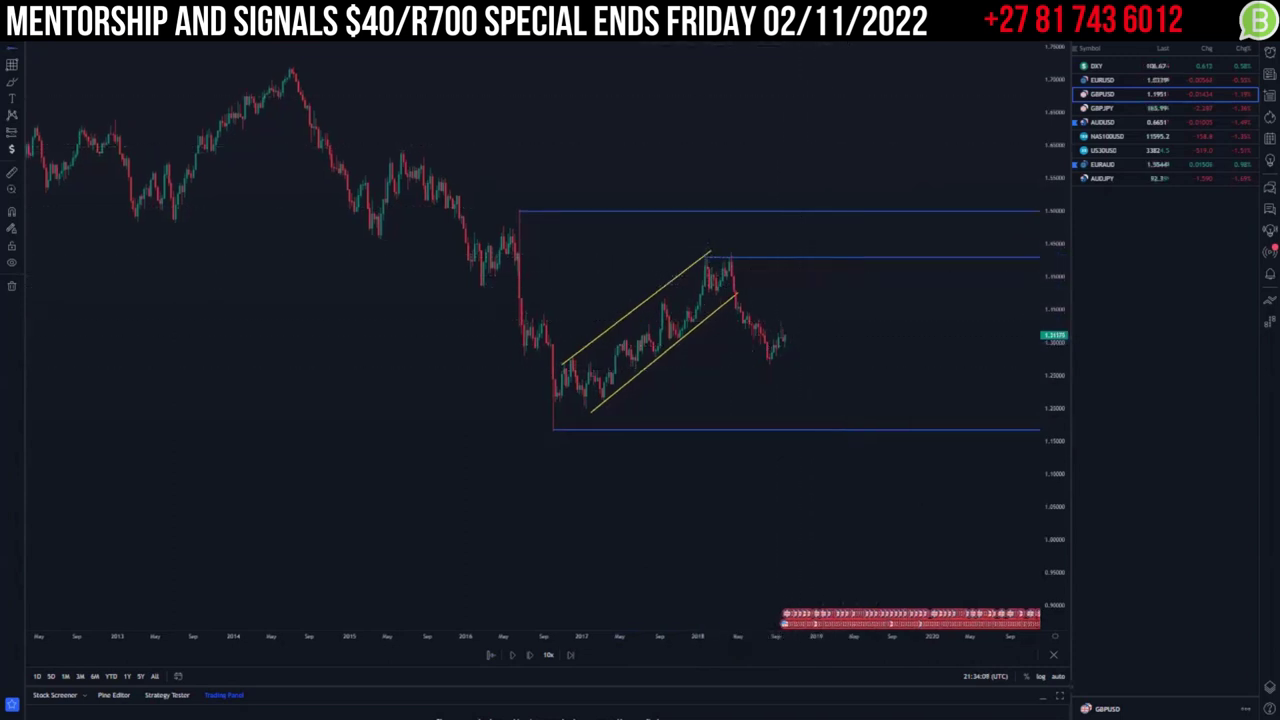
# Sketch an arrow along the 2018 decline, circle the latest candles, draw a projected path to the lower ray, and remove these markings.
pyautogui.moveTo(737, 266); pyautogui.dragTo(777, 360)
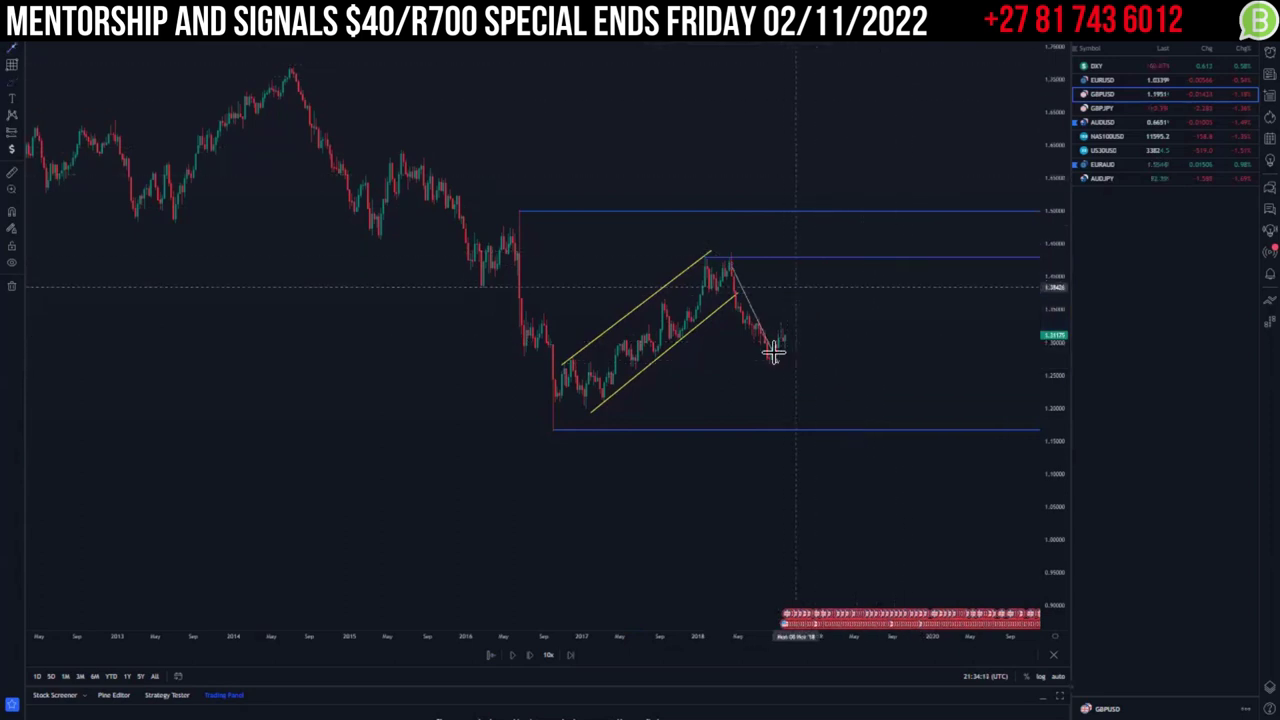
pyautogui.moveTo(770, 352)
pyautogui.mouseDown()
pyautogui.moveTo(791, 323)
pyautogui.moveTo(768, 365)
pyautogui.mouseUp()
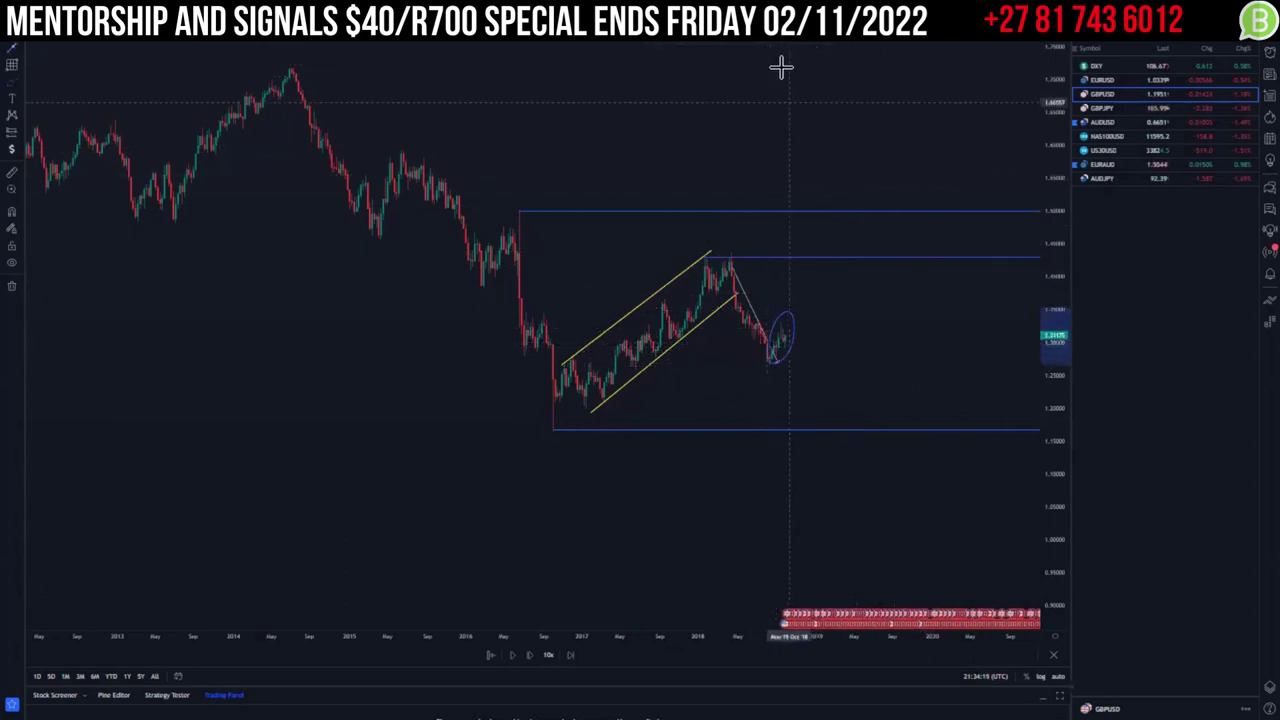
pyautogui.press('Delete')
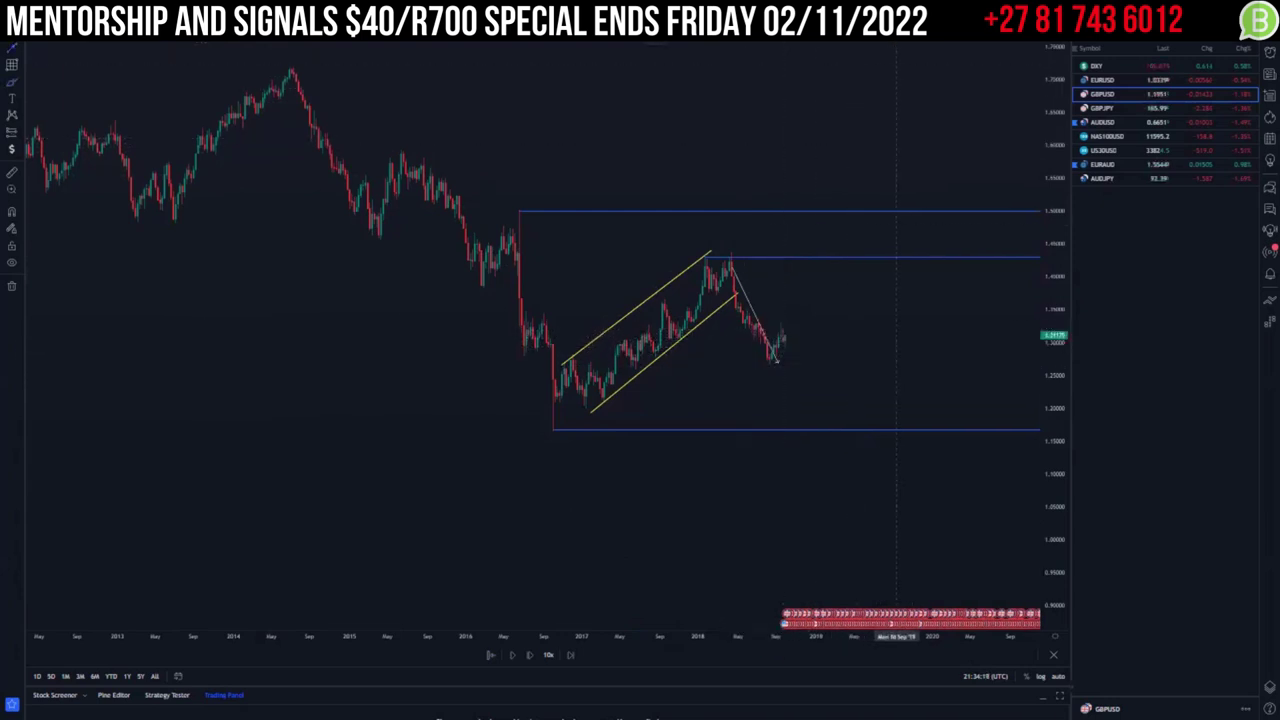
pyautogui.moveTo(786, 369)
pyautogui.mouseDown()
pyautogui.moveTo(783, 317)
pyautogui.moveTo(829, 360)
pyautogui.moveTo(857, 430)
pyautogui.mouseUp()
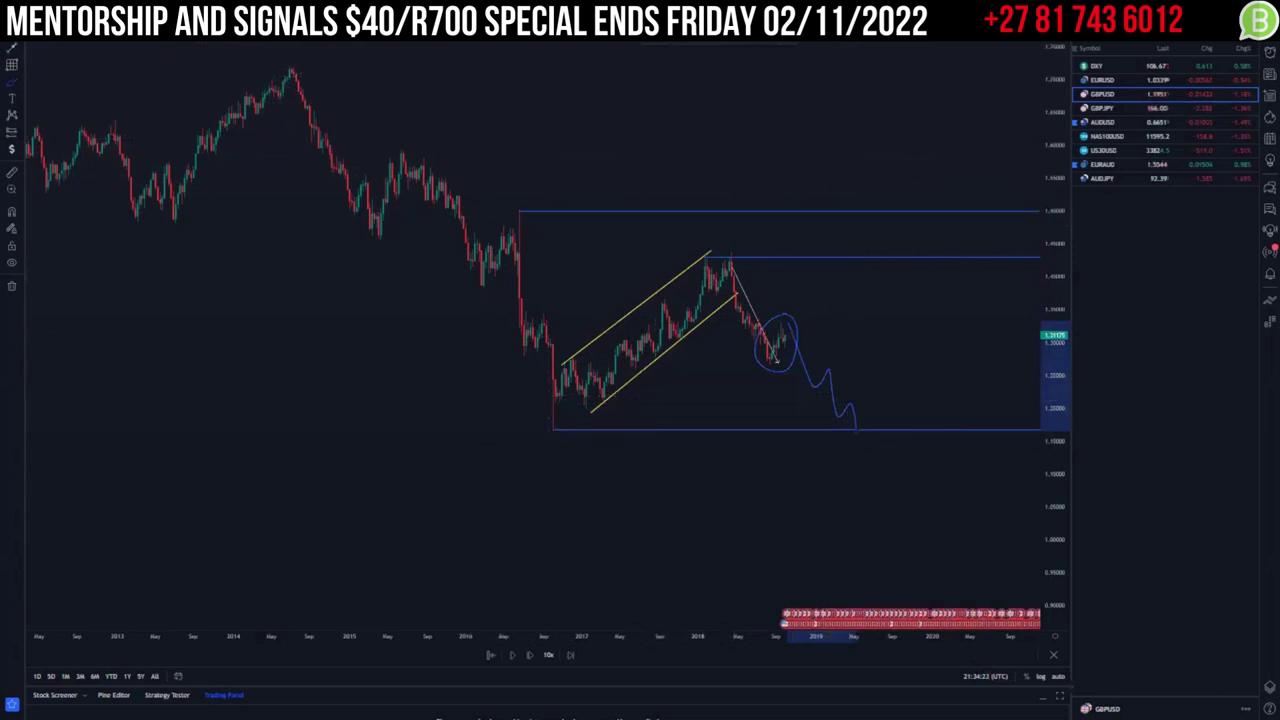
pyautogui.hotkey('ctrl', 'z')
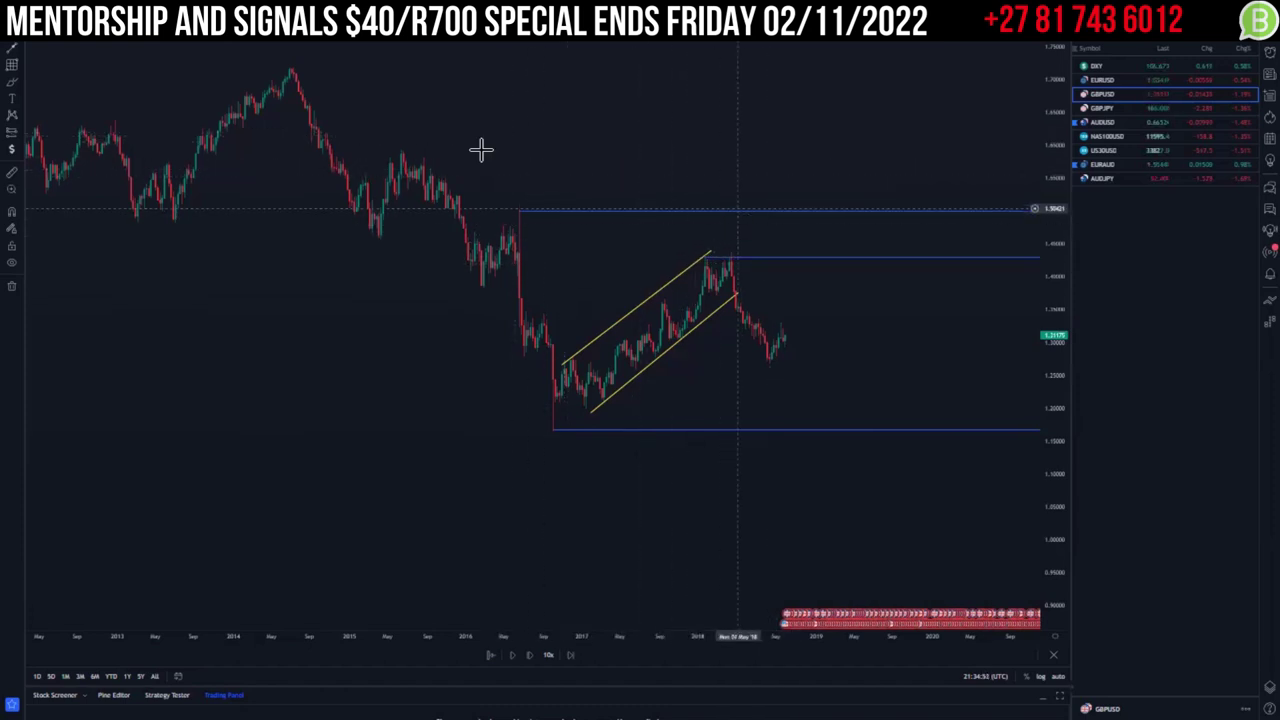
# Draw two rising trend lines above and below the early 2016 correction that precedes the June 2016 drop.
pyautogui.scroll(-2, 563, 243)
pyautogui.scroll(1, 563, 243)
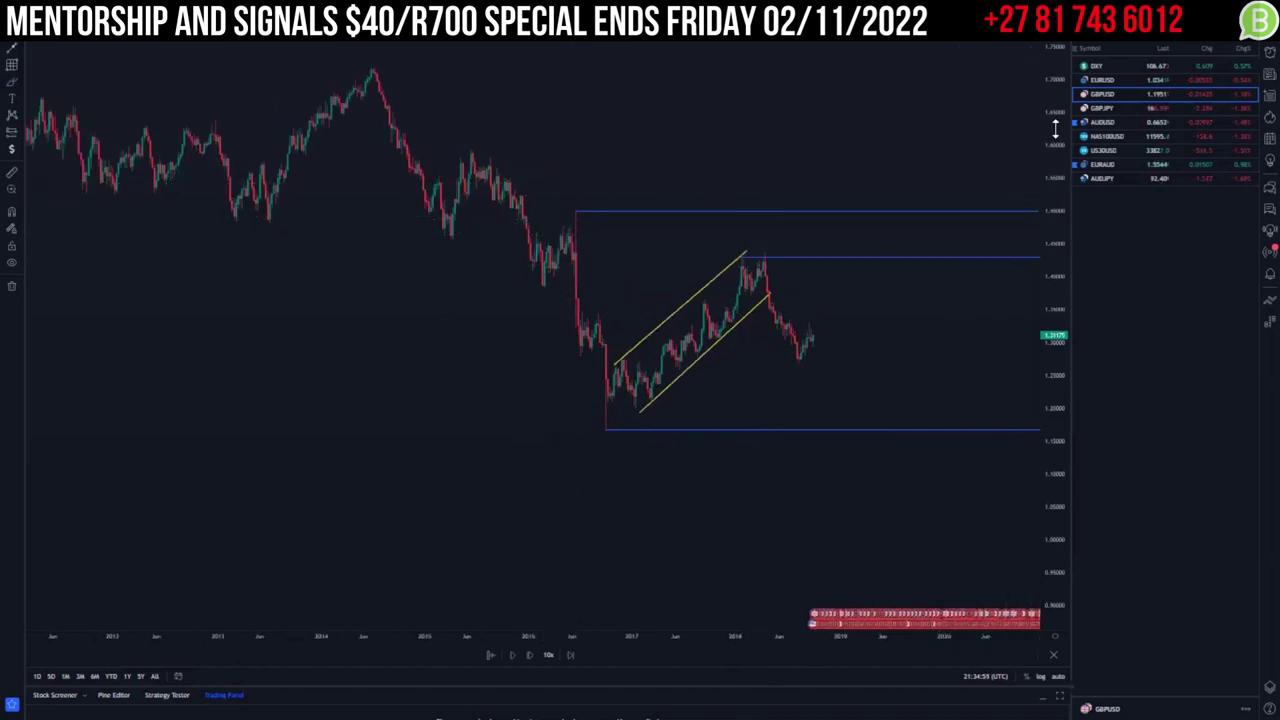
pyautogui.moveTo(1054, 129); pyautogui.dragTo(1048, 230)
pyautogui.moveTo(918, 334); pyautogui.dragTo(821, 308)
pyautogui.moveTo(1045, 492); pyautogui.dragTo(1044, 437)
pyautogui.moveTo(798, 327); pyautogui.dragTo(910, 300)
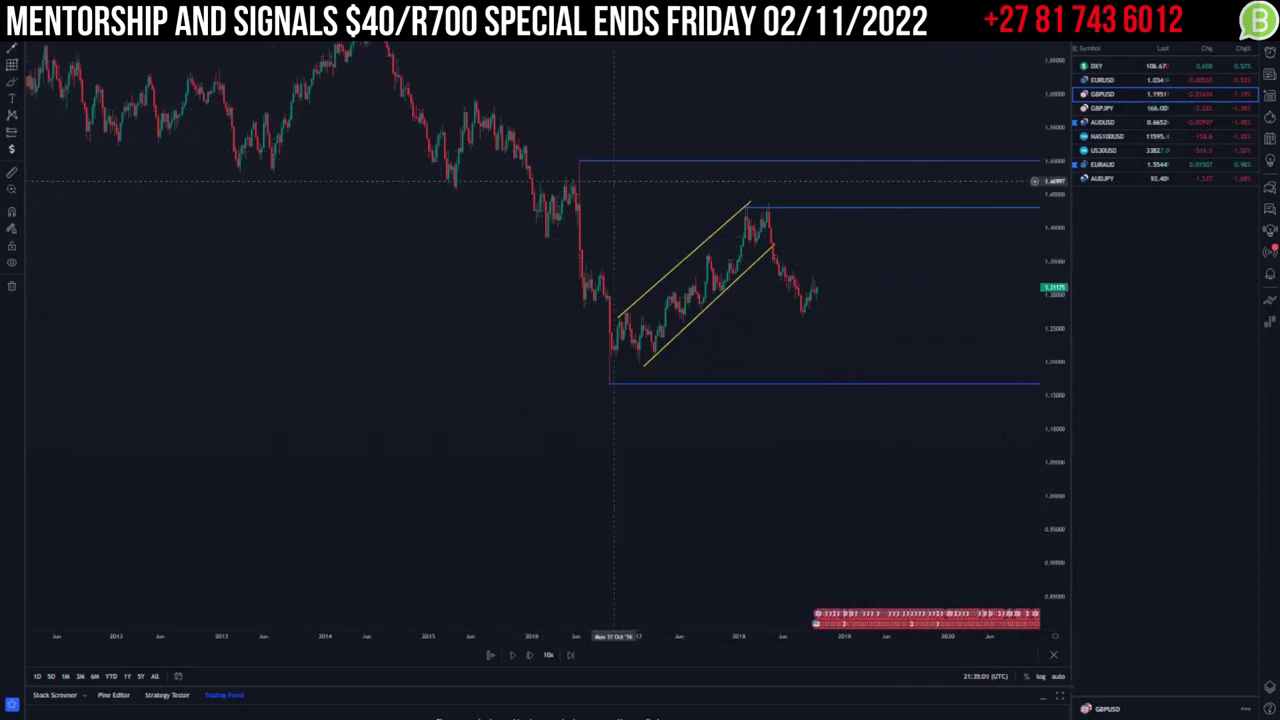
pyautogui.moveTo(626, 4)
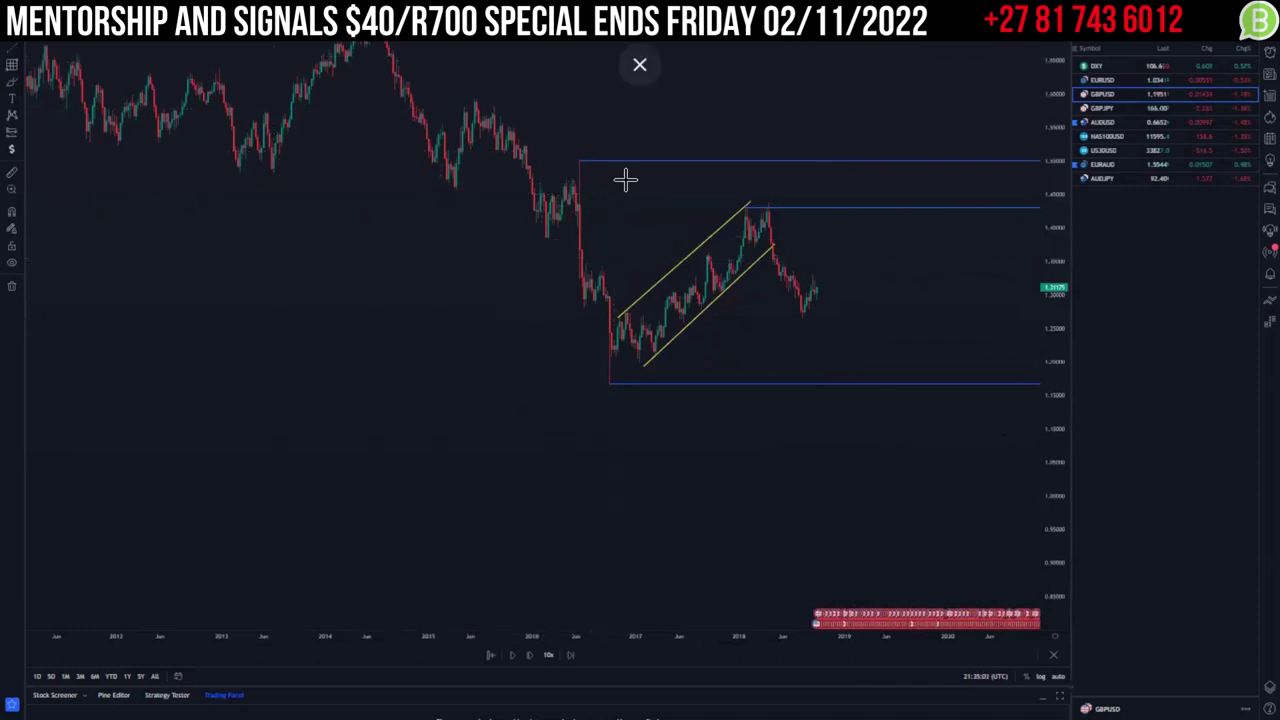
pyautogui.click(537, 184)
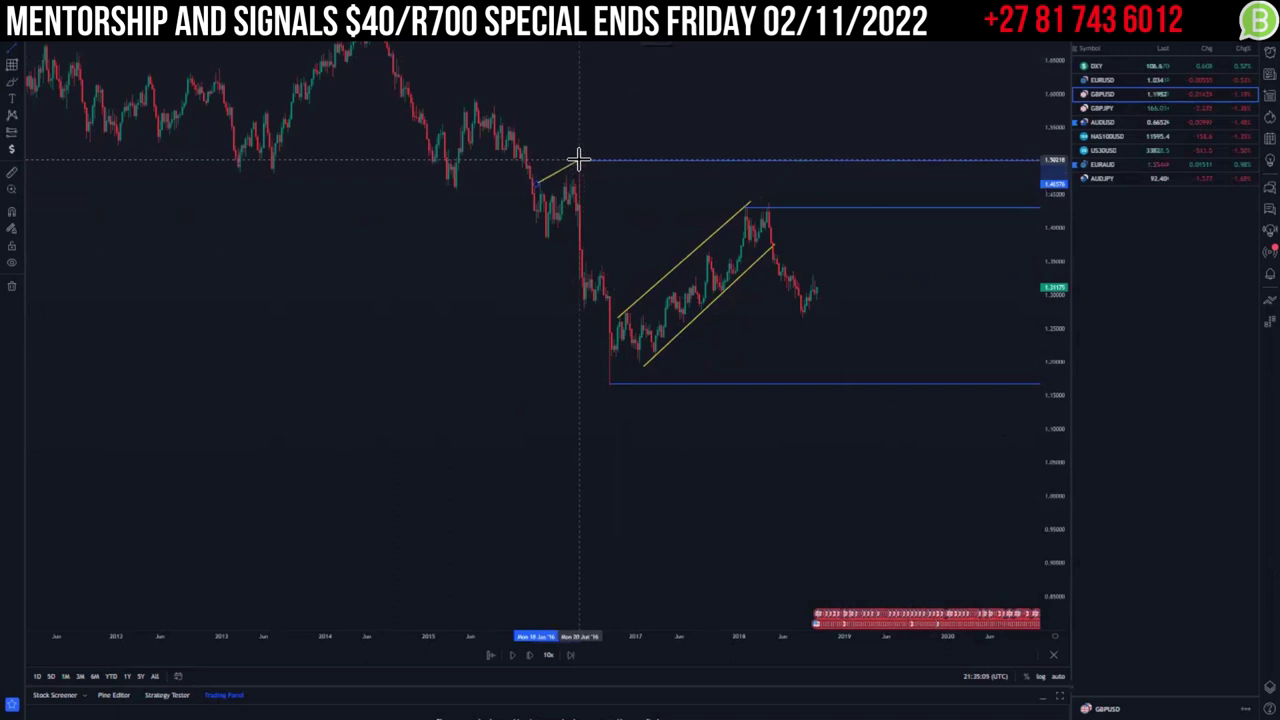
pyautogui.click(578, 160)
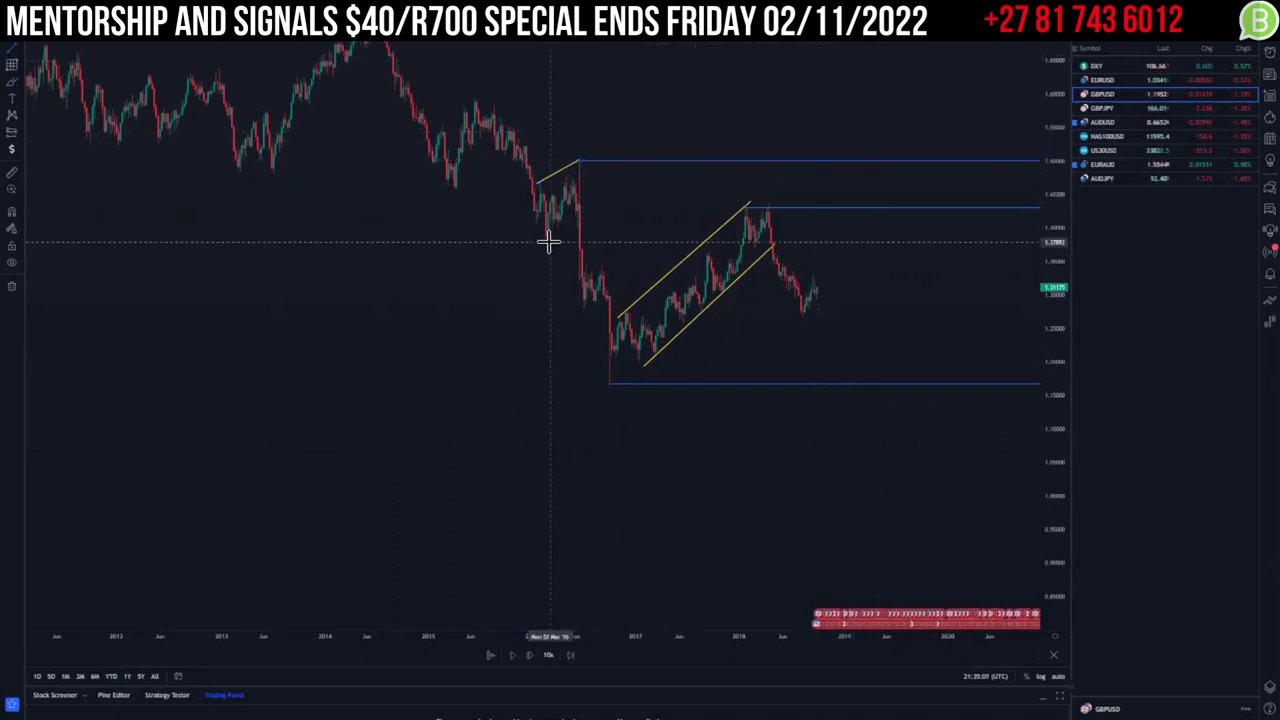
pyautogui.click(579, 225)
pyautogui.click(551, 241)
pyautogui.click(548, 240)
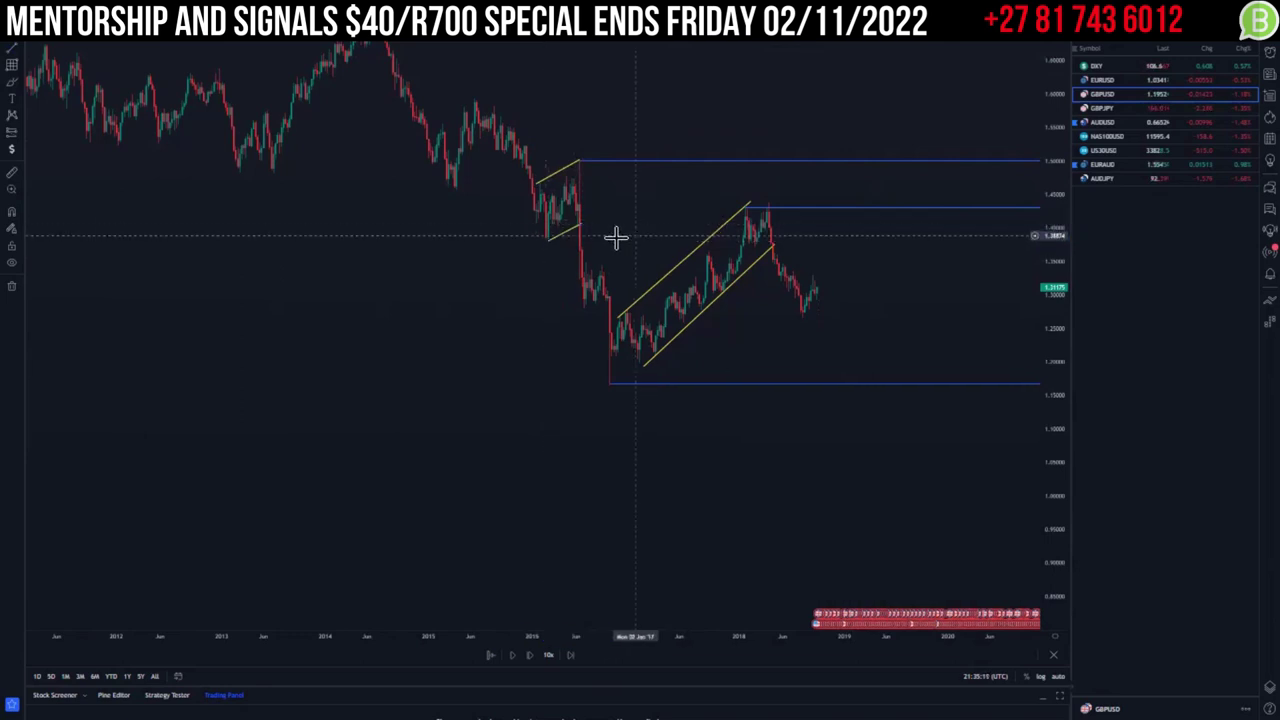
# On the daily timeframe, end the large channel's lower line at about April 2018 and start its upper line at the December 2016 high.
pyautogui.moveTo(1052, 135); pyautogui.dragTo(1048, 208)
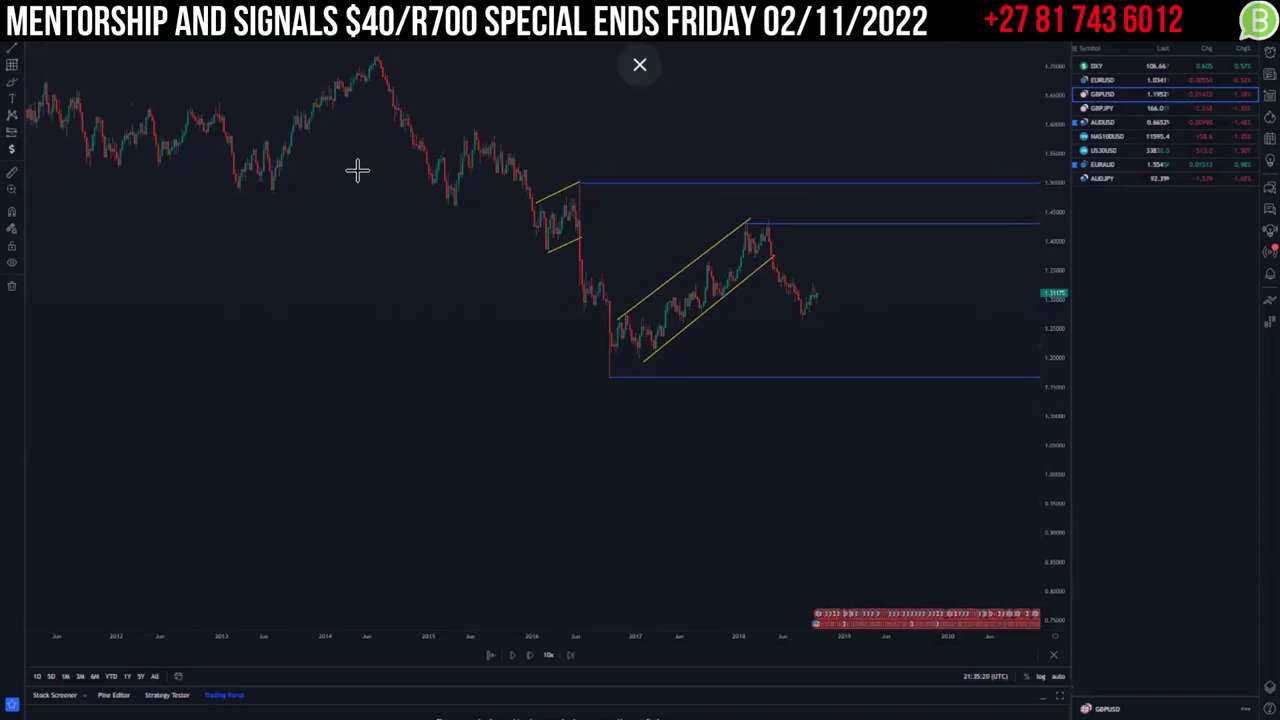
pyautogui.scroll(5, 620, 325)
pyautogui.scroll(-2, 657, 297)
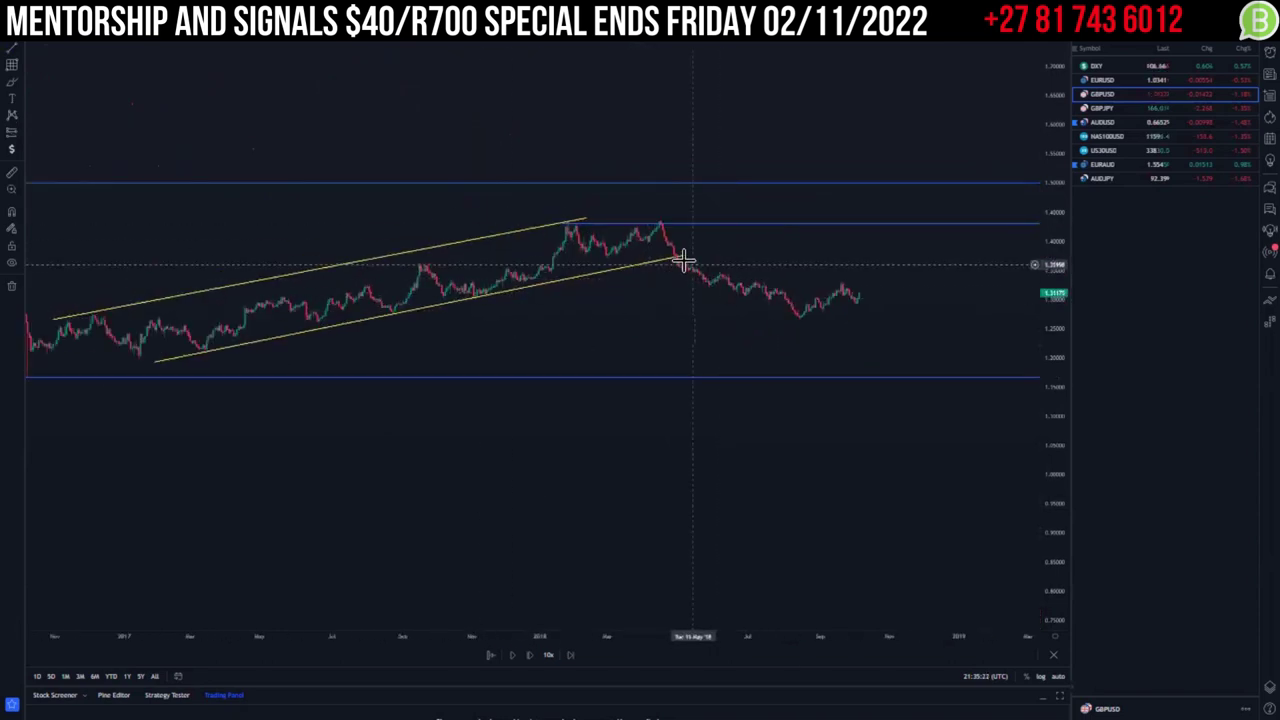
pyautogui.moveTo(686, 258); pyautogui.dragTo(640, 268)
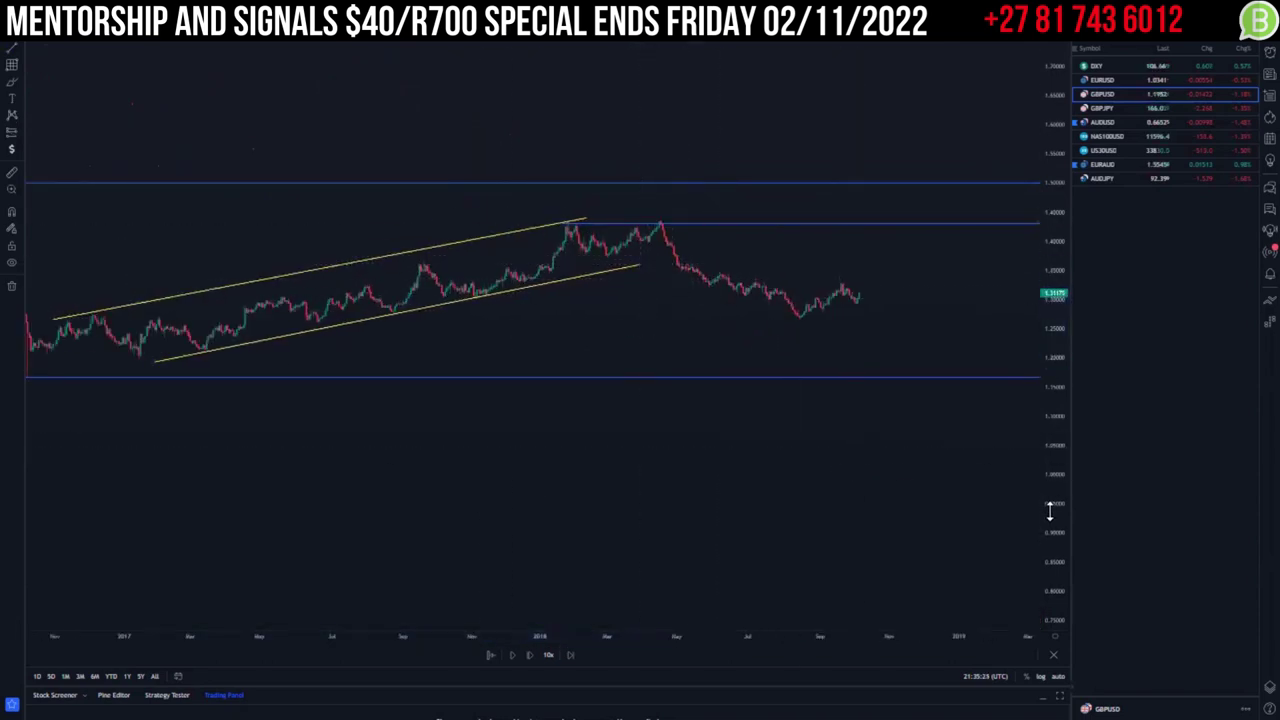
pyautogui.moveTo(1040, 333); pyautogui.dragTo(1040, 200)
pyautogui.moveTo(612, 300); pyautogui.dragTo(770, 315)
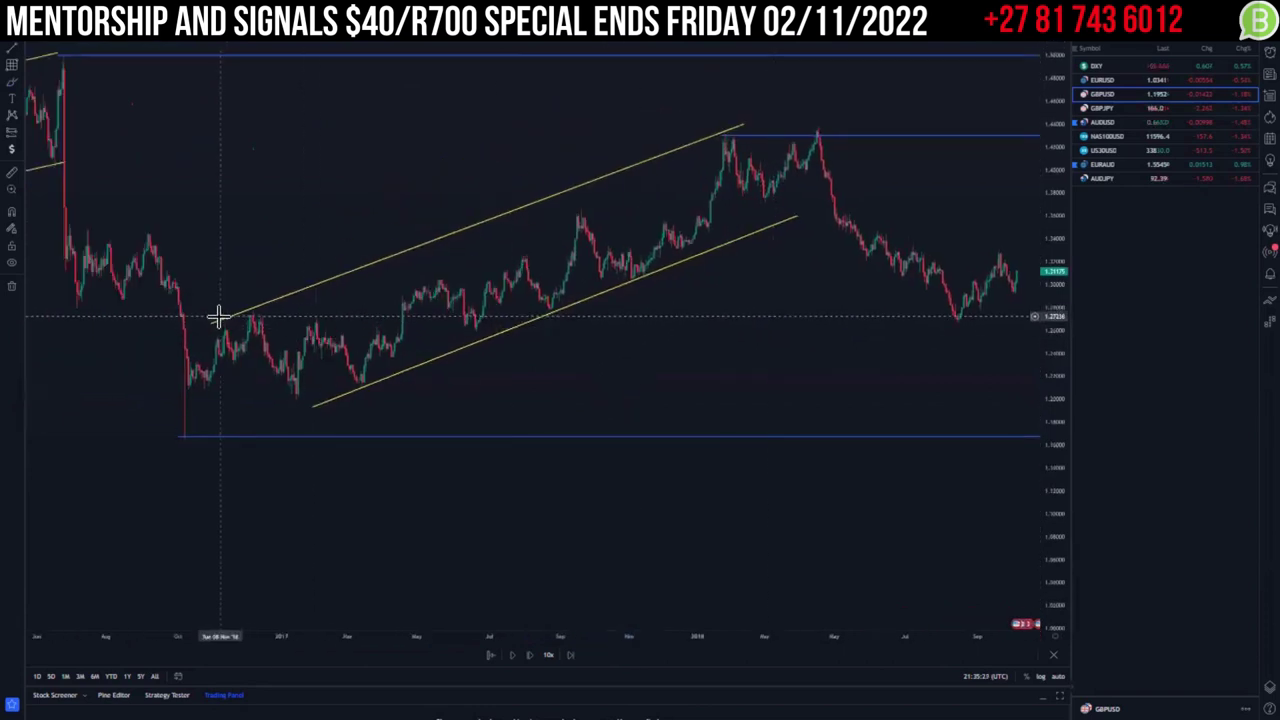
pyautogui.moveTo(213, 324); pyautogui.dragTo(251, 309)
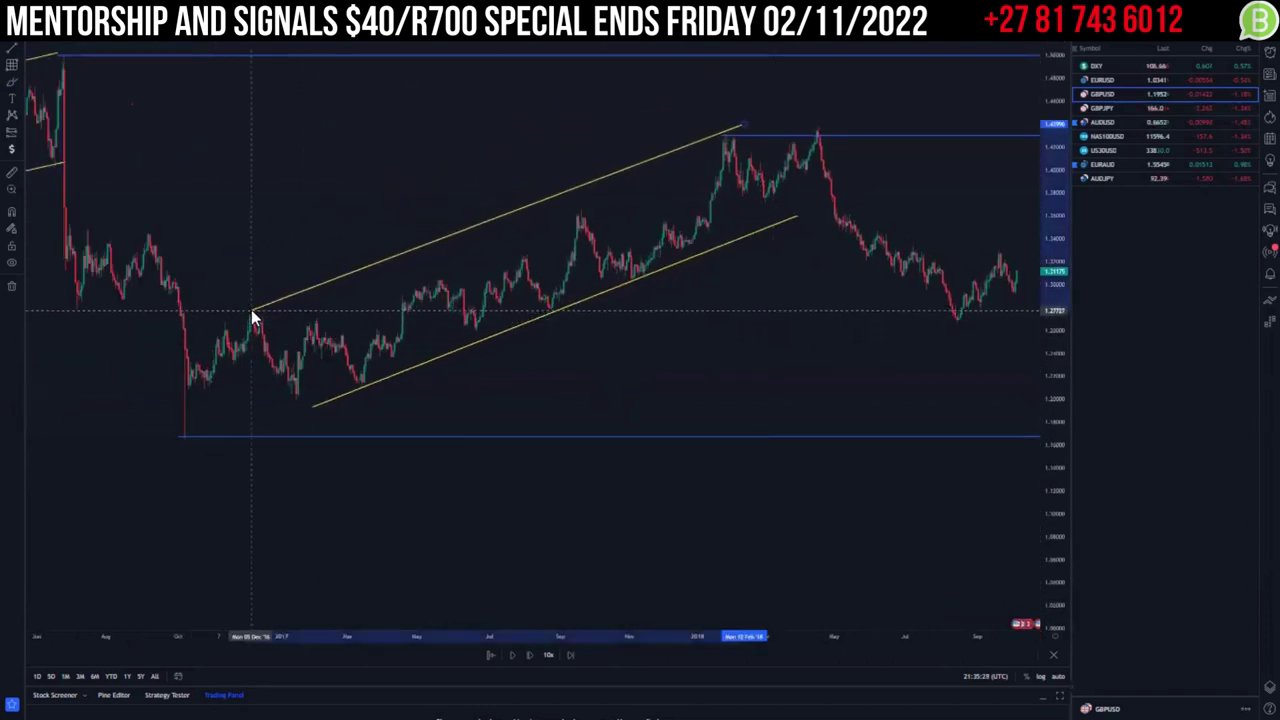
# Draw two short rising trend lines around the late February to April 2018 correction and raise the horizontal ray to the April high.
pyautogui.click(444, 300)
pyautogui.moveTo(805, 314); pyautogui.dragTo(746, 344)
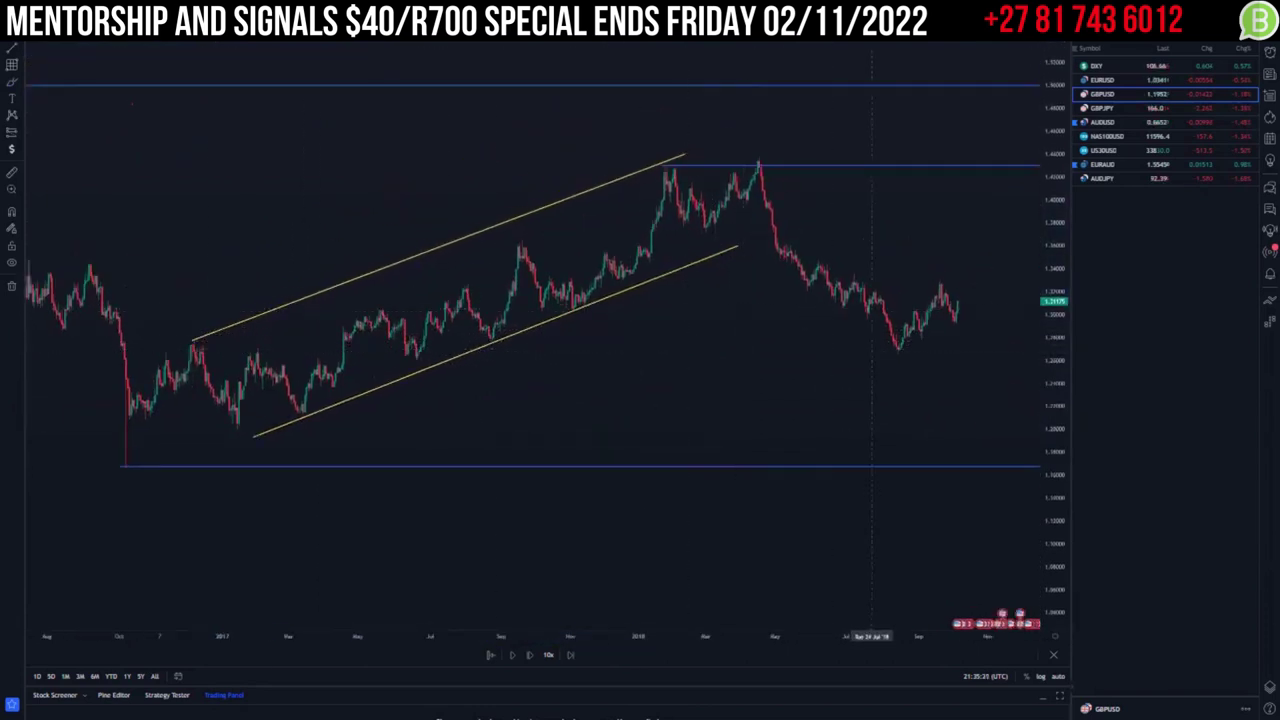
pyautogui.click(701, 195)
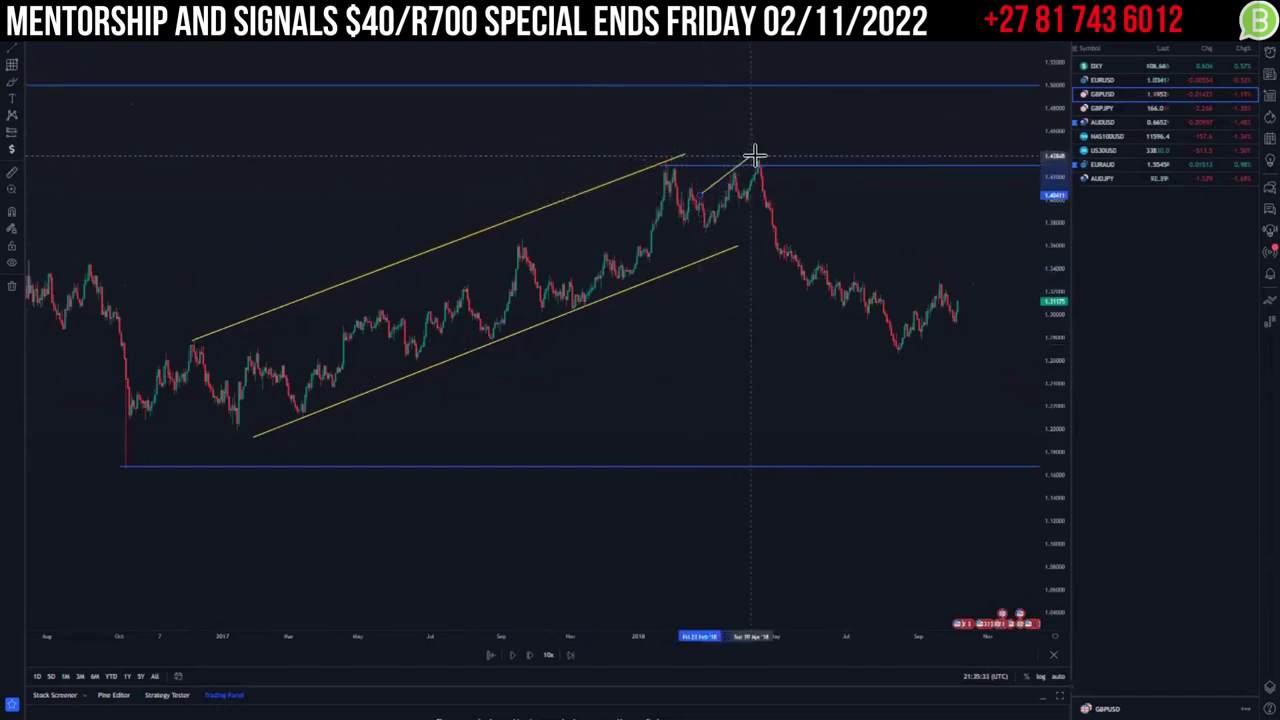
pyautogui.click(759, 157)
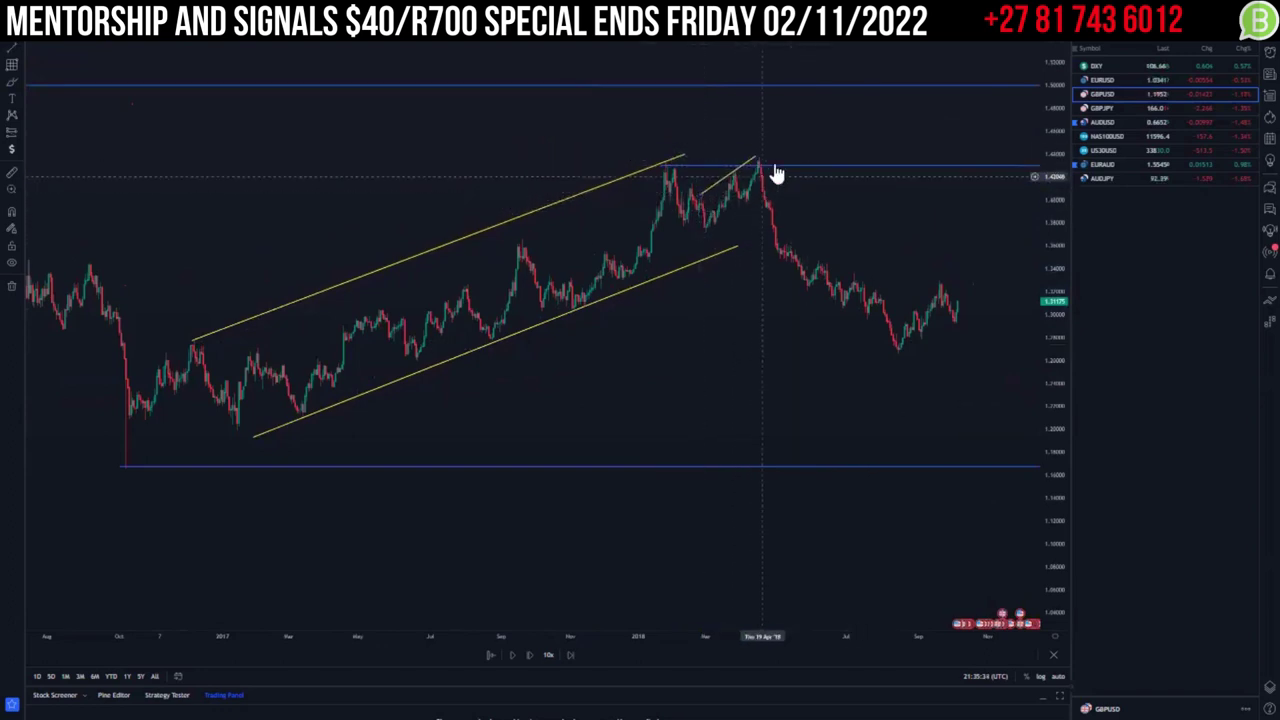
pyautogui.click(677, 162)
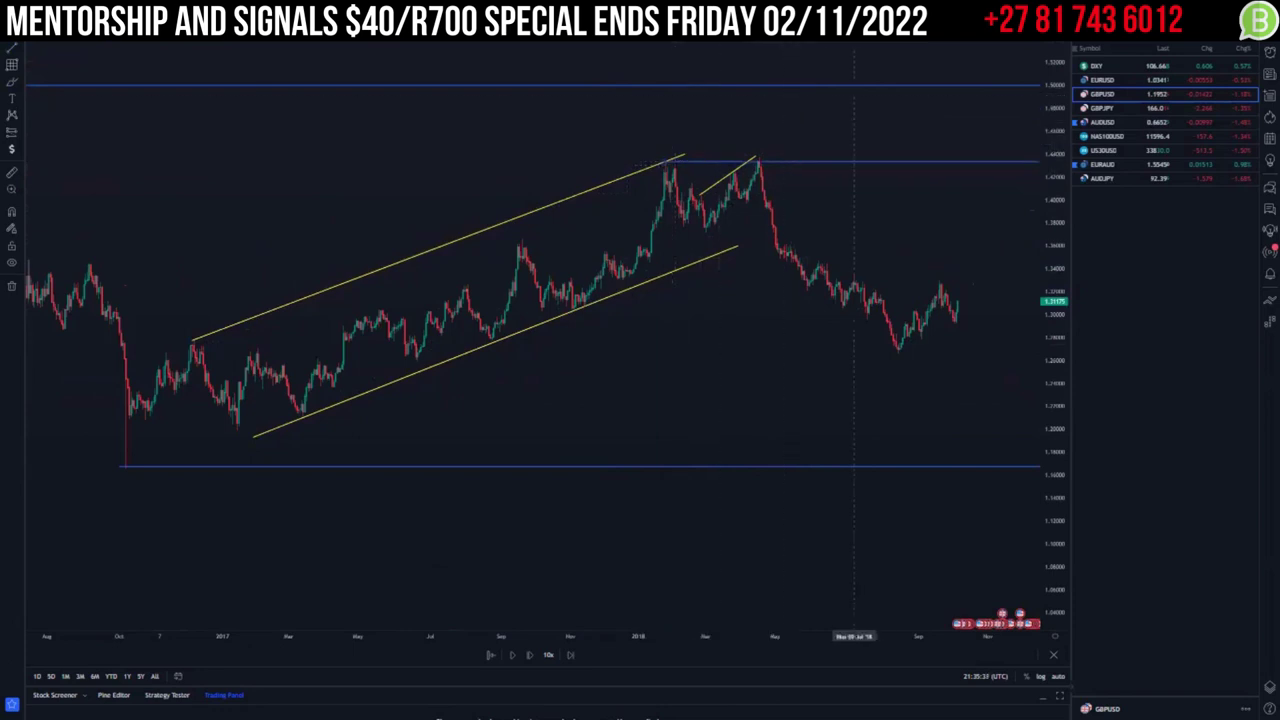
pyautogui.click(704, 231)
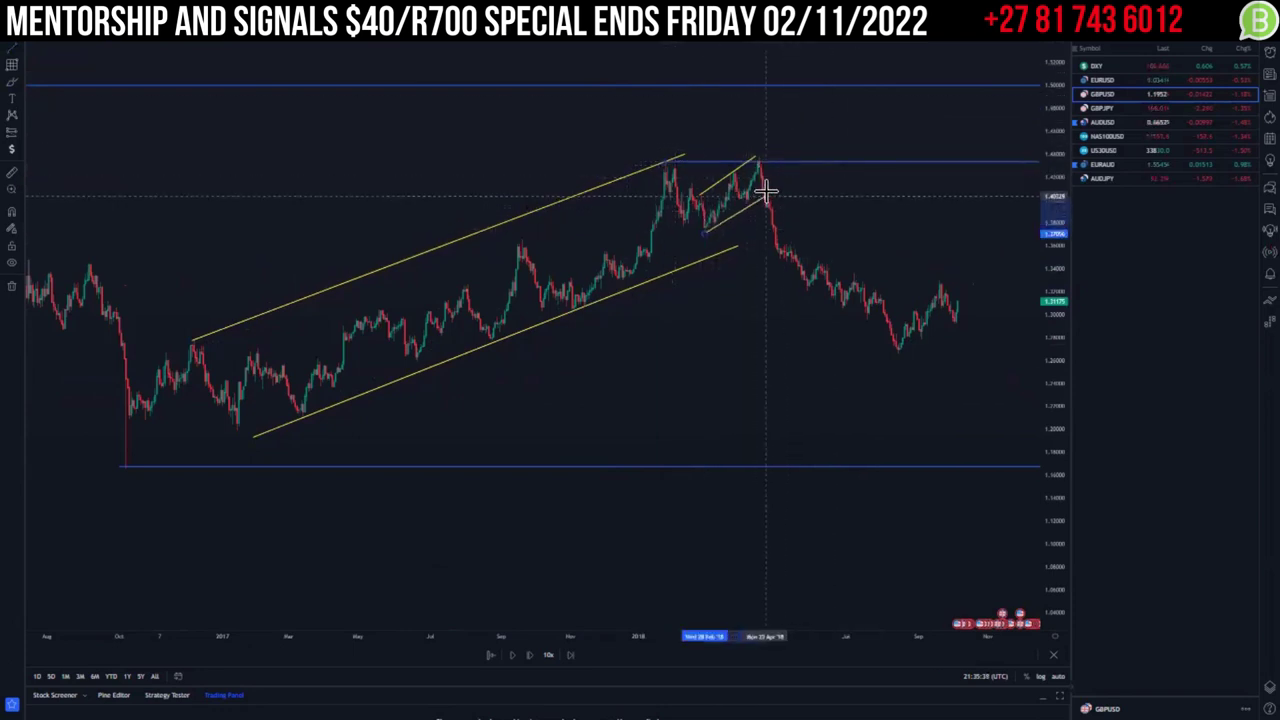
pyautogui.moveTo(766, 263); pyautogui.dragTo(700, 269)
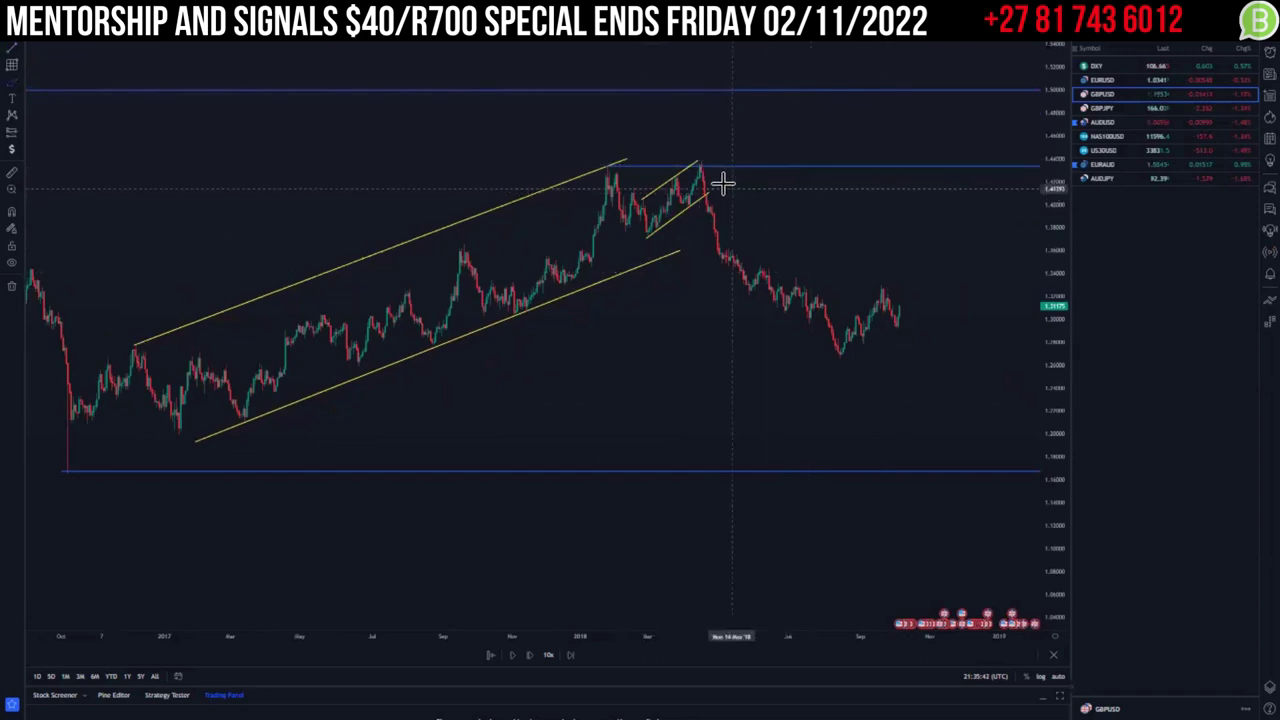
# Sketch a small rising channel around the August to October 2018 candles and a projected drop to the lower ray, and remove the sketches.
pyautogui.moveTo(816, 298); pyautogui.dragTo(901, 277)
pyautogui.moveTo(840, 353); pyautogui.dragTo(908, 324)
pyautogui.moveTo(912, 273)
pyautogui.mouseDown()
pyautogui.moveTo(894, 266)
pyautogui.moveTo(928, 303)
pyautogui.moveTo(974, 460)
pyautogui.moveTo(966, 449)
pyautogui.moveTo(977, 429)
pyautogui.moveTo(990, 448)
pyautogui.mouseUp()
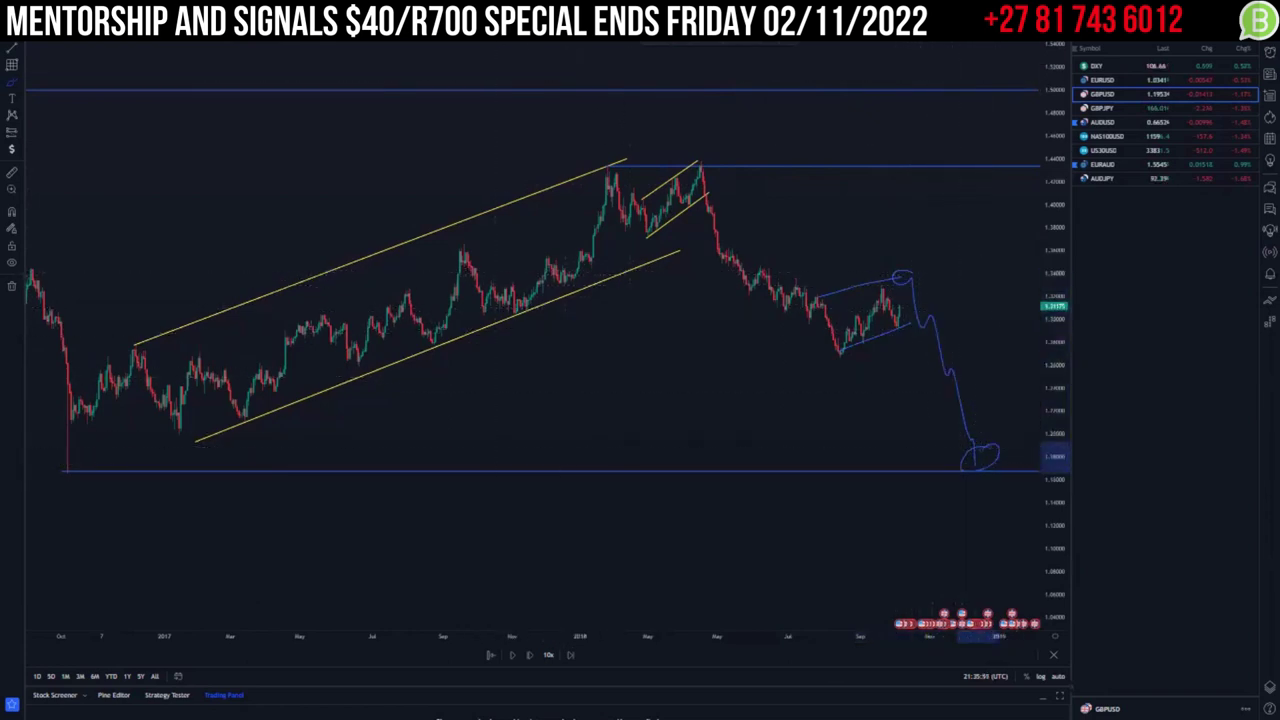
pyautogui.hotkey('ctrl', 'z')
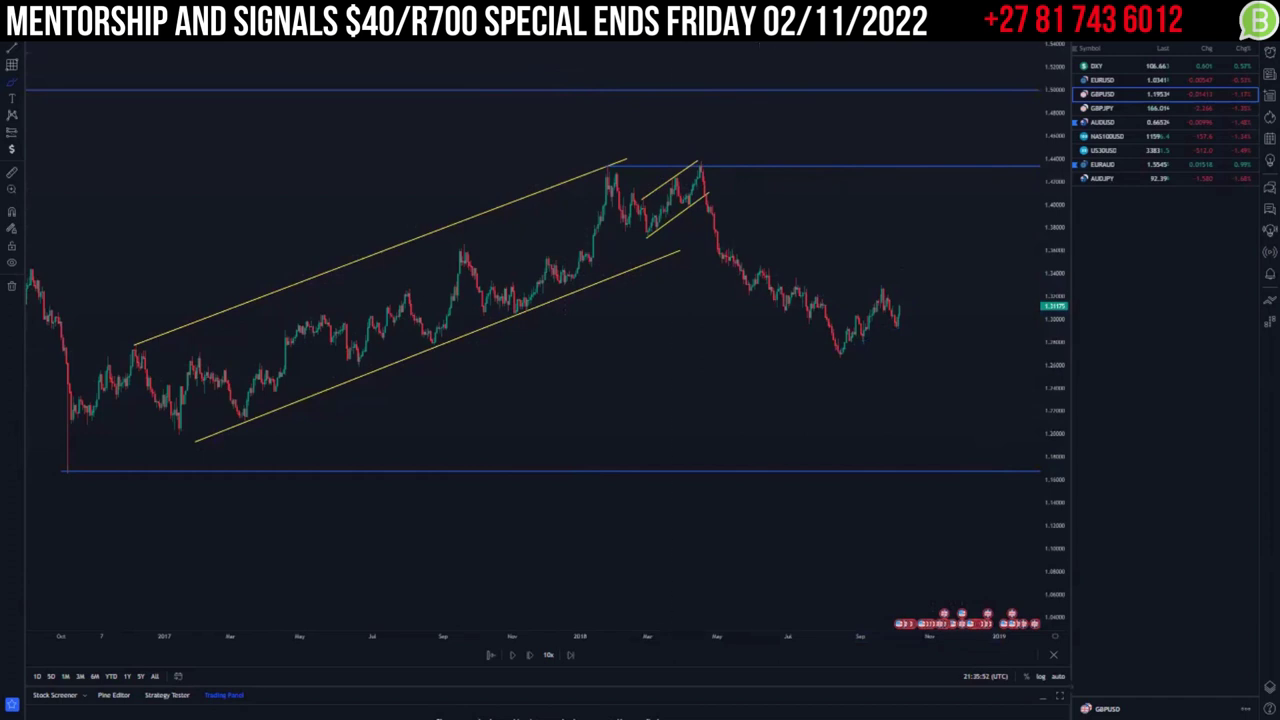
# Draw two falling trend lines as a channel around the decline from the April 2018 high.
pyautogui.moveTo(695, 160); pyautogui.dragTo(973, 347)
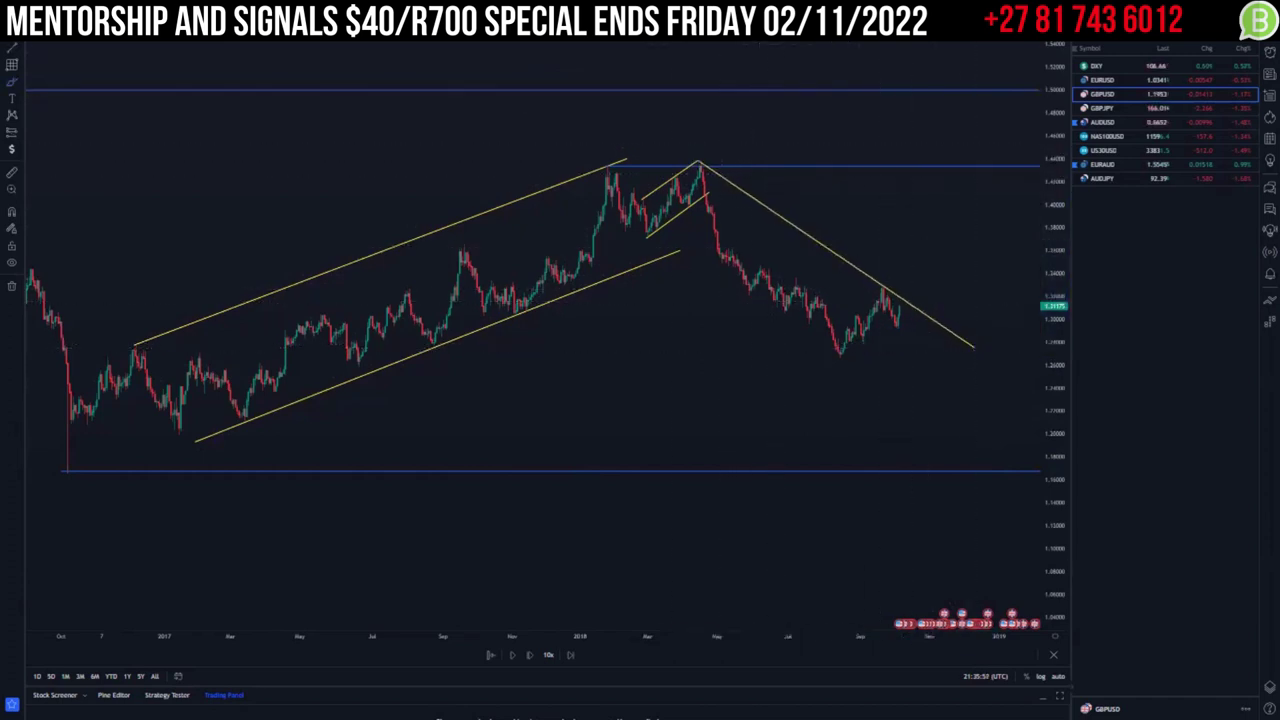
pyautogui.moveTo(648, 236)
pyautogui.mouseDown()
pyautogui.moveTo(897, 377)
pyautogui.moveTo(933, 420)
pyautogui.mouseUp()
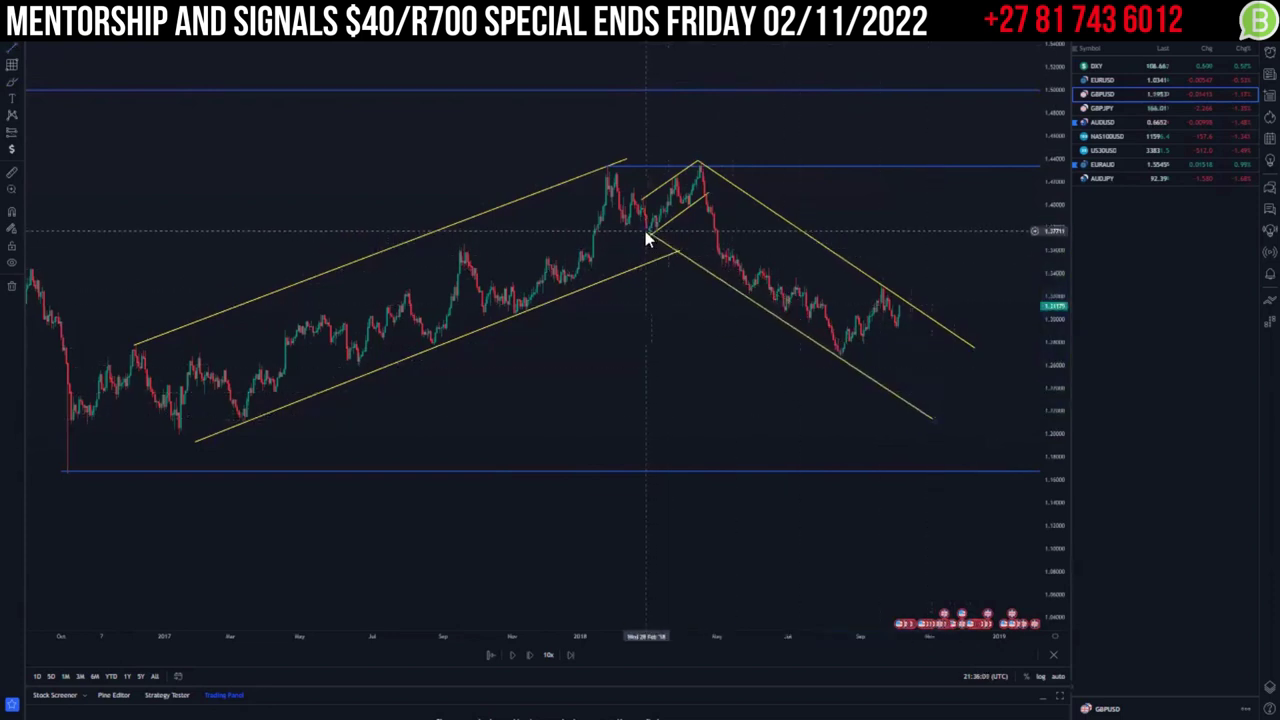
pyautogui.moveTo(644, 238); pyautogui.dragTo(649, 234)
pyautogui.click(697, 311)
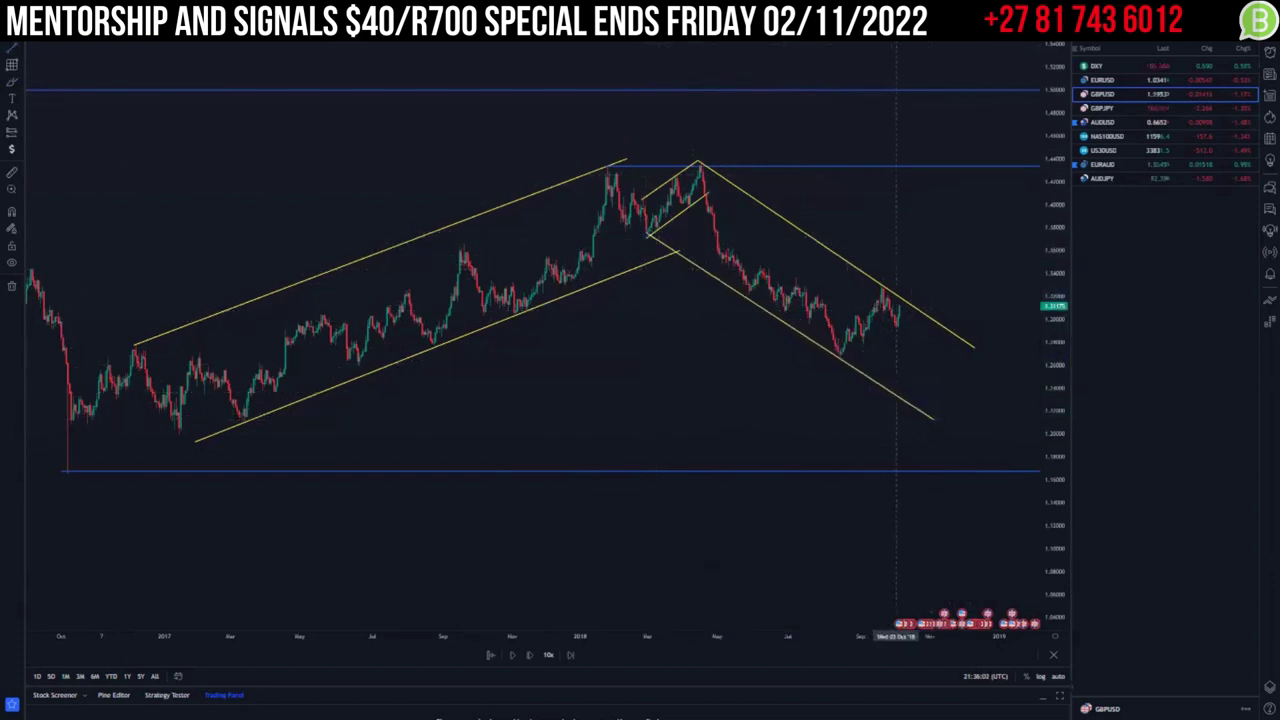
# Draw two short rising trend lines around the August to September 2018 correction inside the falling channel.
pyautogui.moveTo(832, 323); pyautogui.dragTo(884, 288)
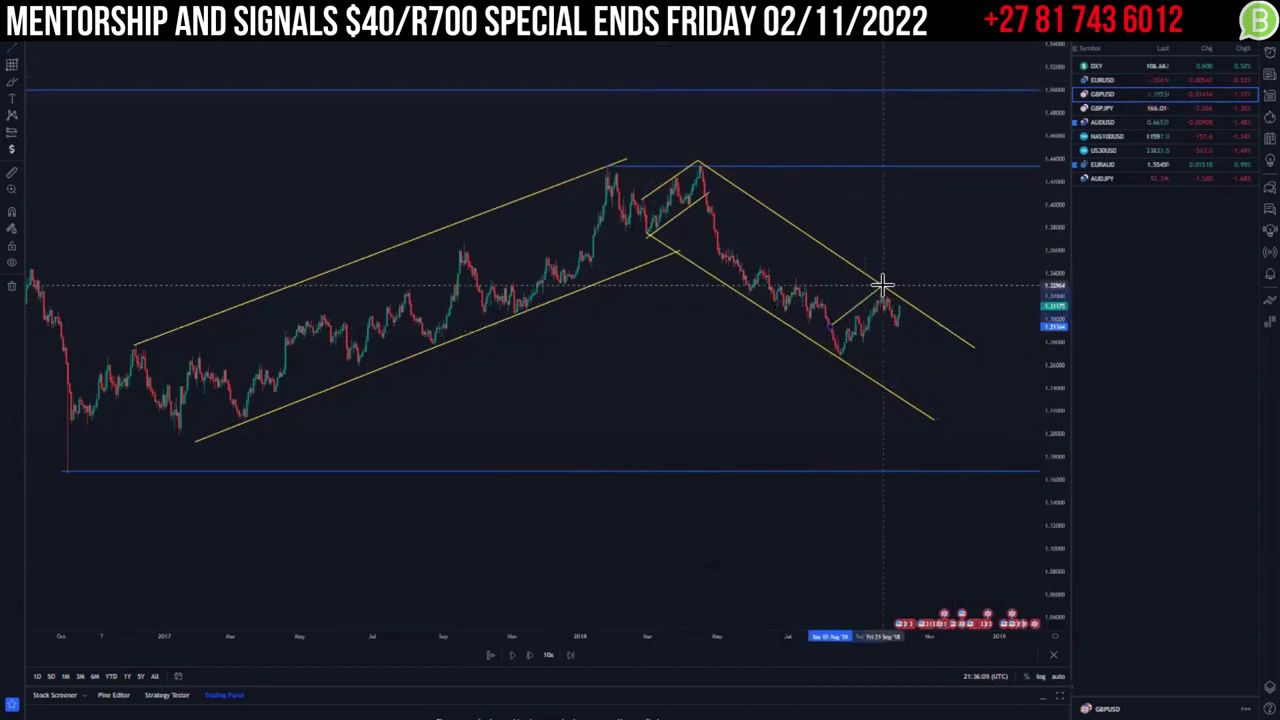
pyautogui.click(845, 362)
pyautogui.click(898, 371)
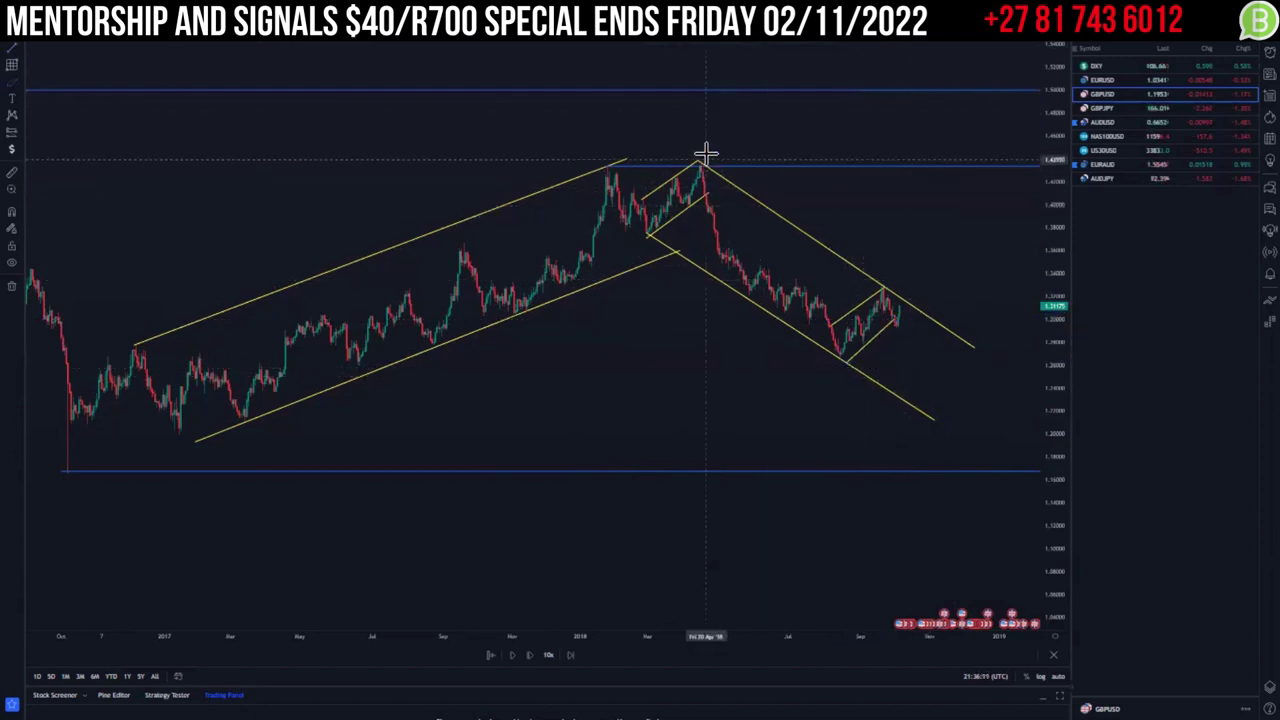
# Circle the falling channel's swing points, sketch a projected drop, and remove these sketches together with the 2018 falling channel and its inner correction lines.
pyautogui.moveTo(884, 274); pyautogui.dragTo(886, 280)
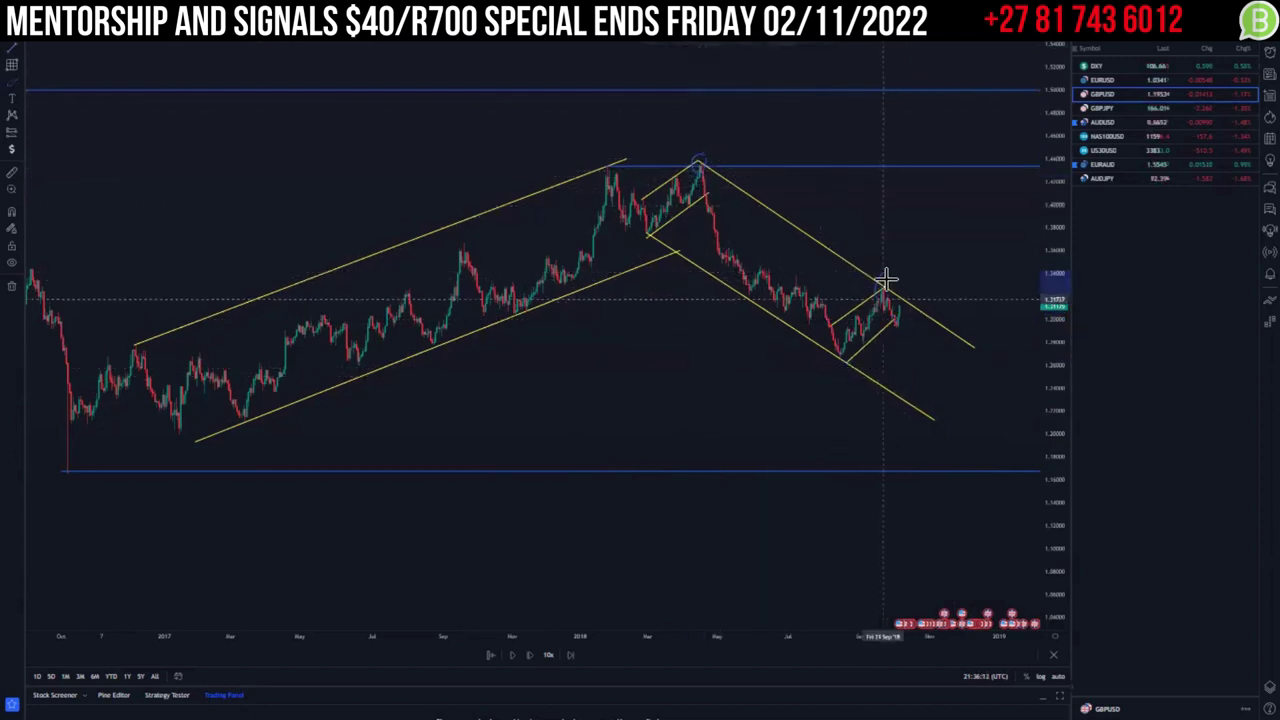
pyautogui.moveTo(652, 232)
pyautogui.mouseDown()
pyautogui.moveTo(634, 246)
pyautogui.moveTo(652, 236)
pyautogui.mouseUp()
pyautogui.moveTo(848, 344)
pyautogui.mouseDown()
pyautogui.moveTo(846, 372)
pyautogui.moveTo(826, 352)
pyautogui.moveTo(846, 344)
pyautogui.mouseUp()
pyautogui.moveTo(903, 305)
pyautogui.mouseDown()
pyautogui.moveTo(946, 455)
pyautogui.moveTo(966, 474)
pyautogui.moveTo(977, 451)
pyautogui.mouseUp()
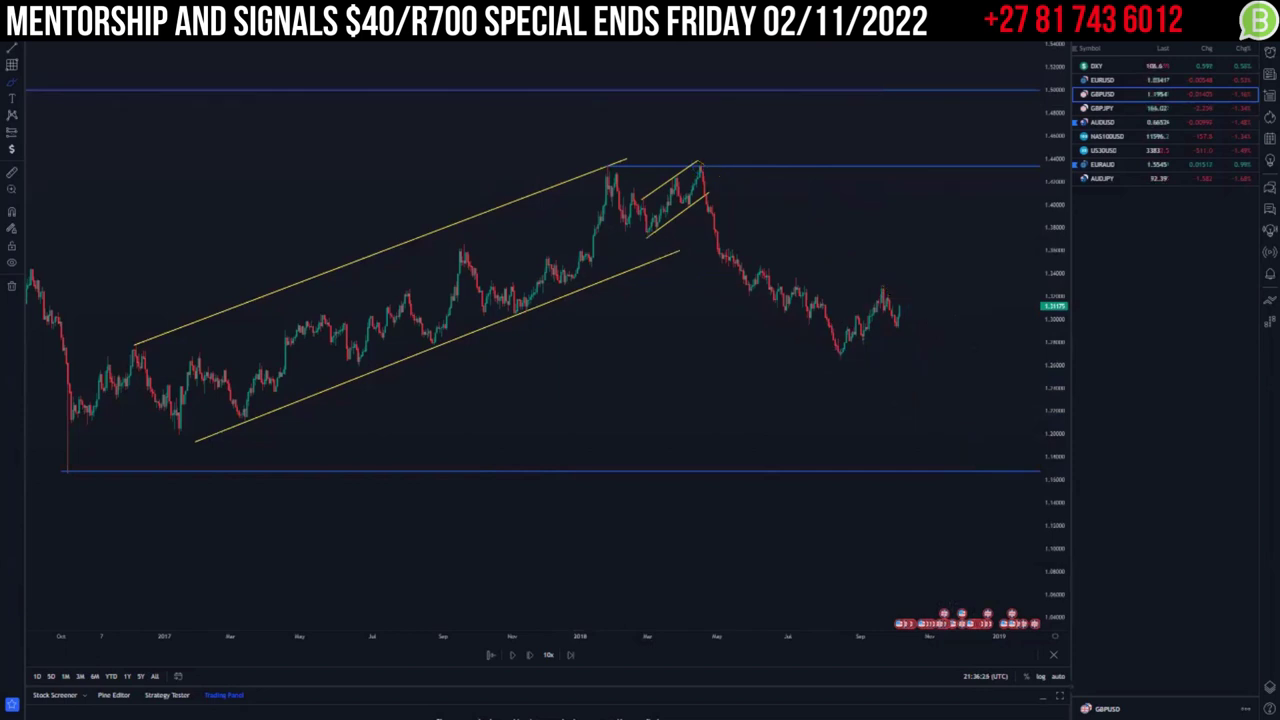
# On an intraday timeframe, draw two rising trend lines as a channel around the August to October 2018 correction.
pyautogui.scroll(10, 485, 264)
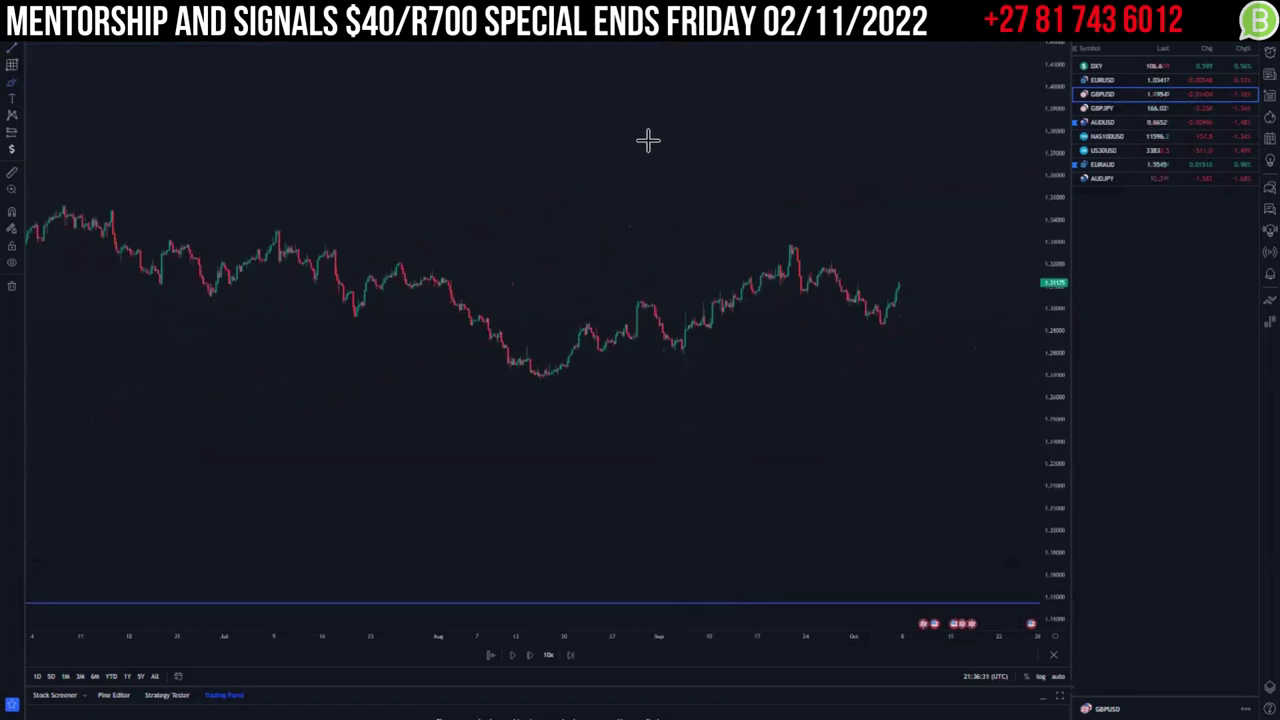
pyautogui.moveTo(636, 213); pyautogui.dragTo(634, 247)
pyautogui.moveTo(1063, 521); pyautogui.dragTo(1063, 430)
pyautogui.moveTo(959, 435); pyautogui.dragTo(843, 470)
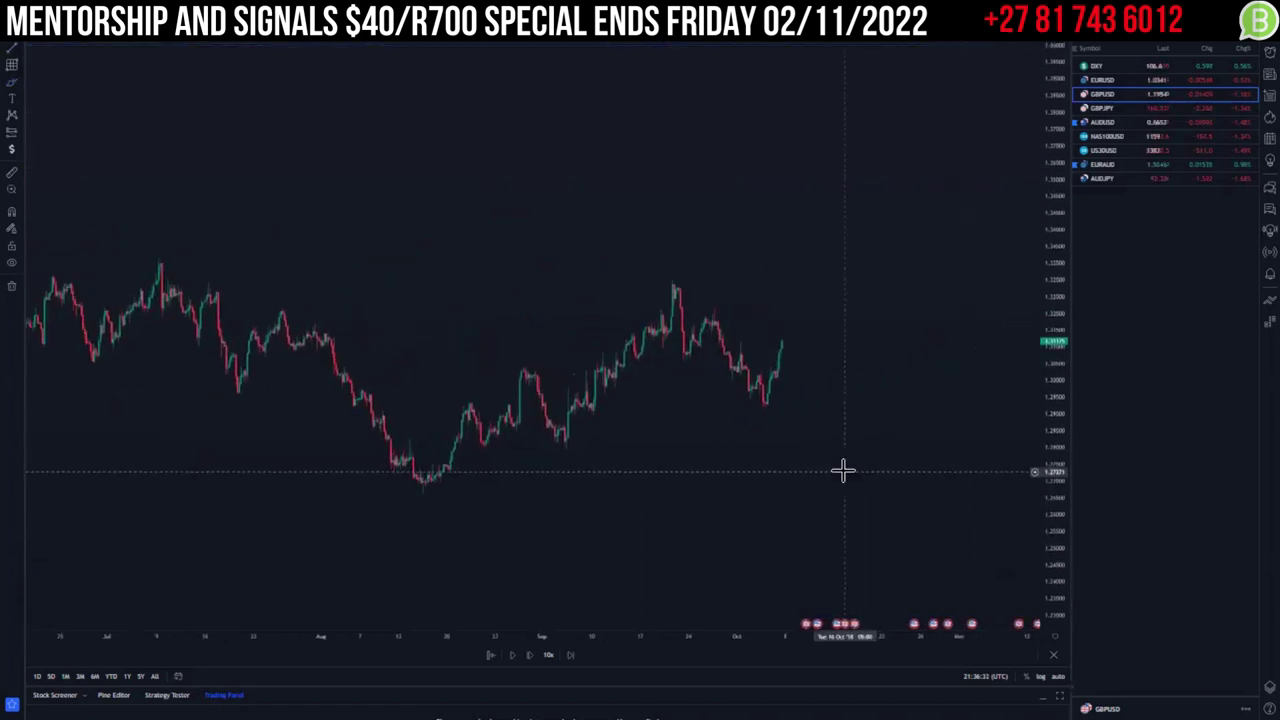
pyautogui.scroll(-2, 606, 363)
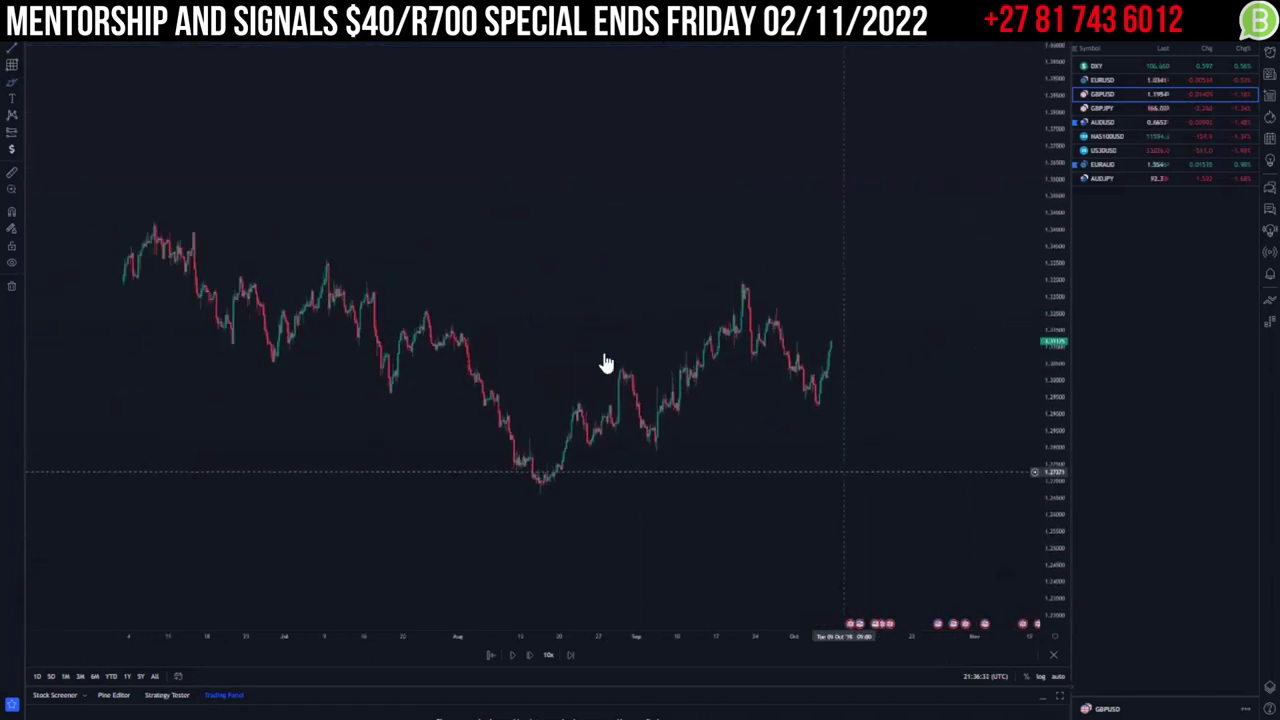
pyautogui.click(476, 368)
pyautogui.click(810, 257)
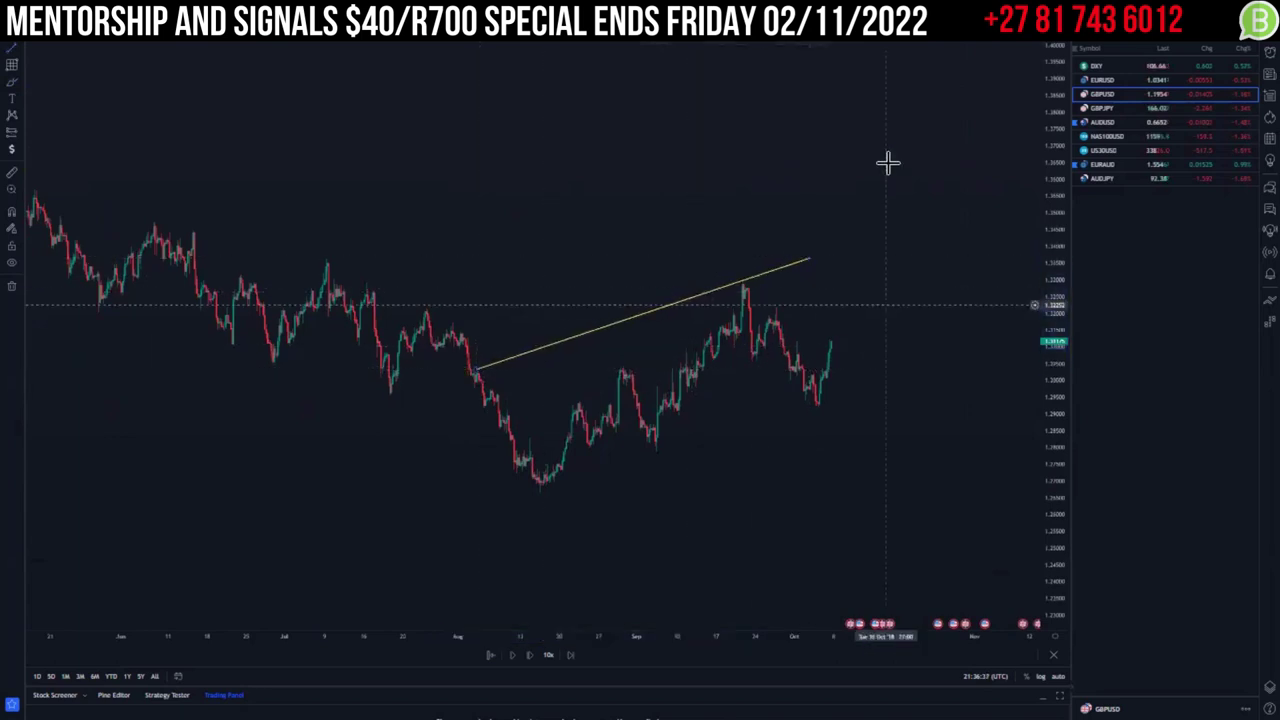
pyautogui.click(535, 494)
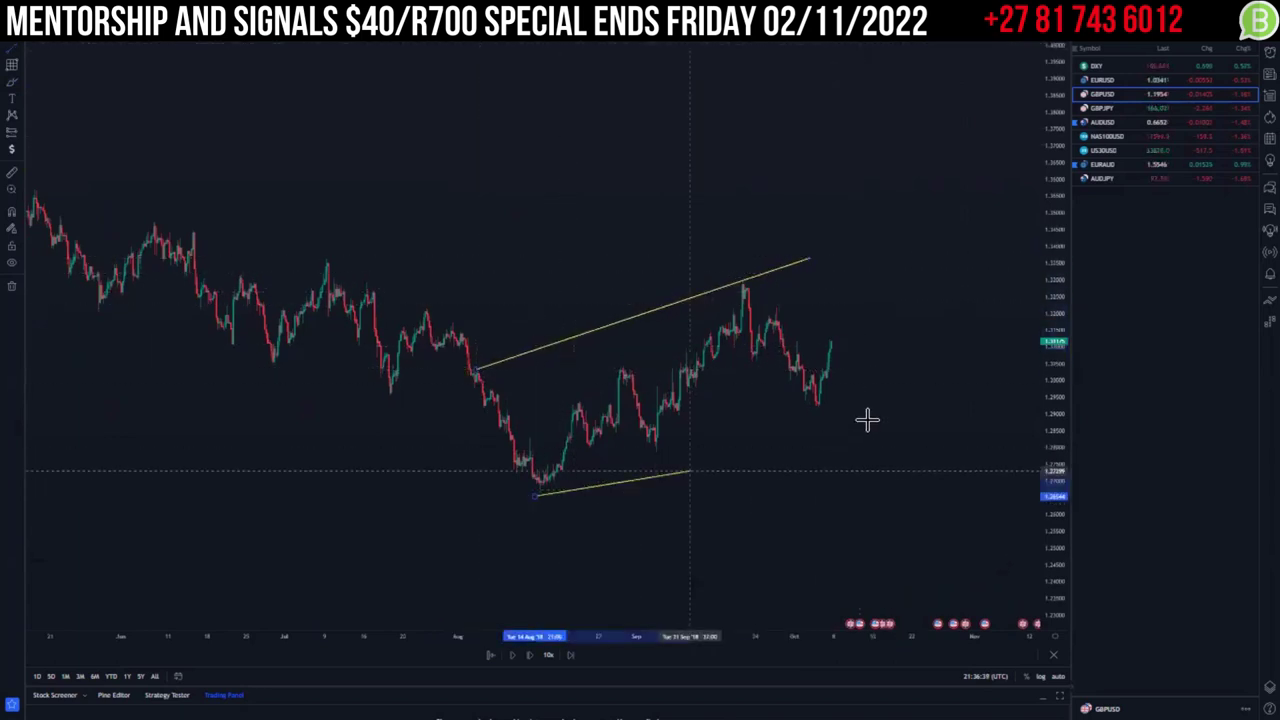
pyautogui.click(886, 386)
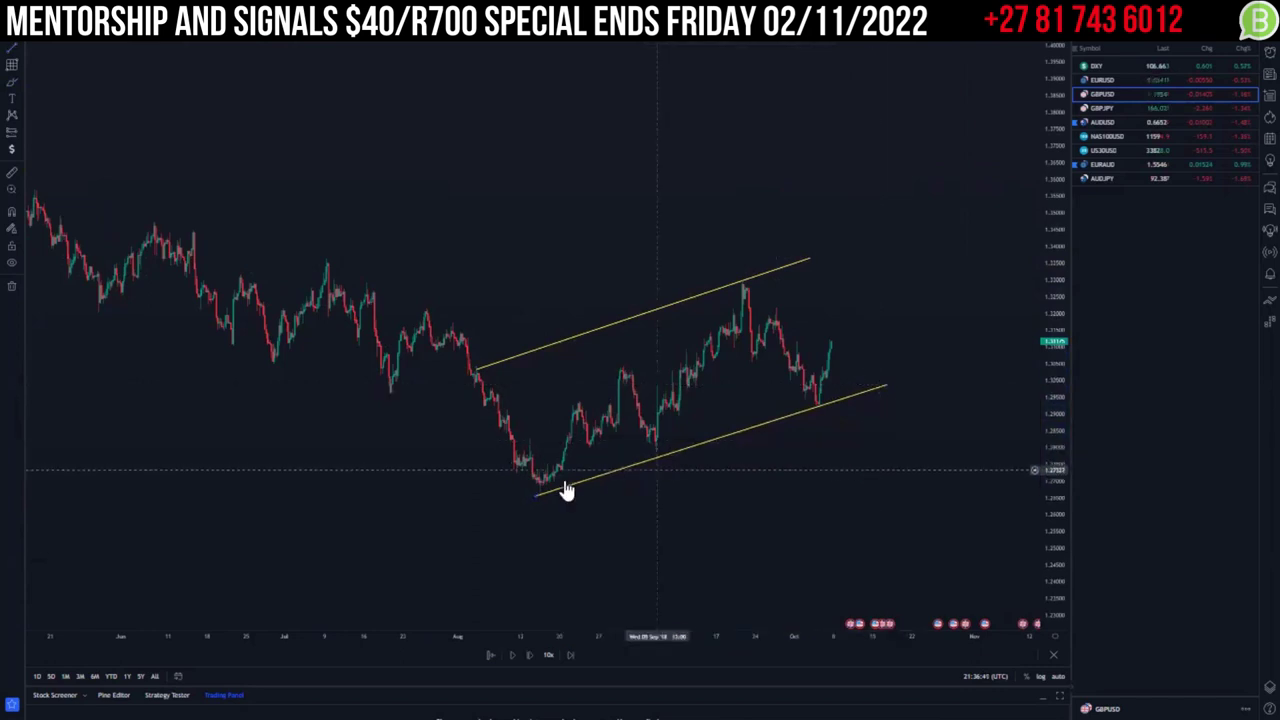
# Place horizontal rays at the September 2018 high and the July 2018 high.
pyautogui.click(743, 282)
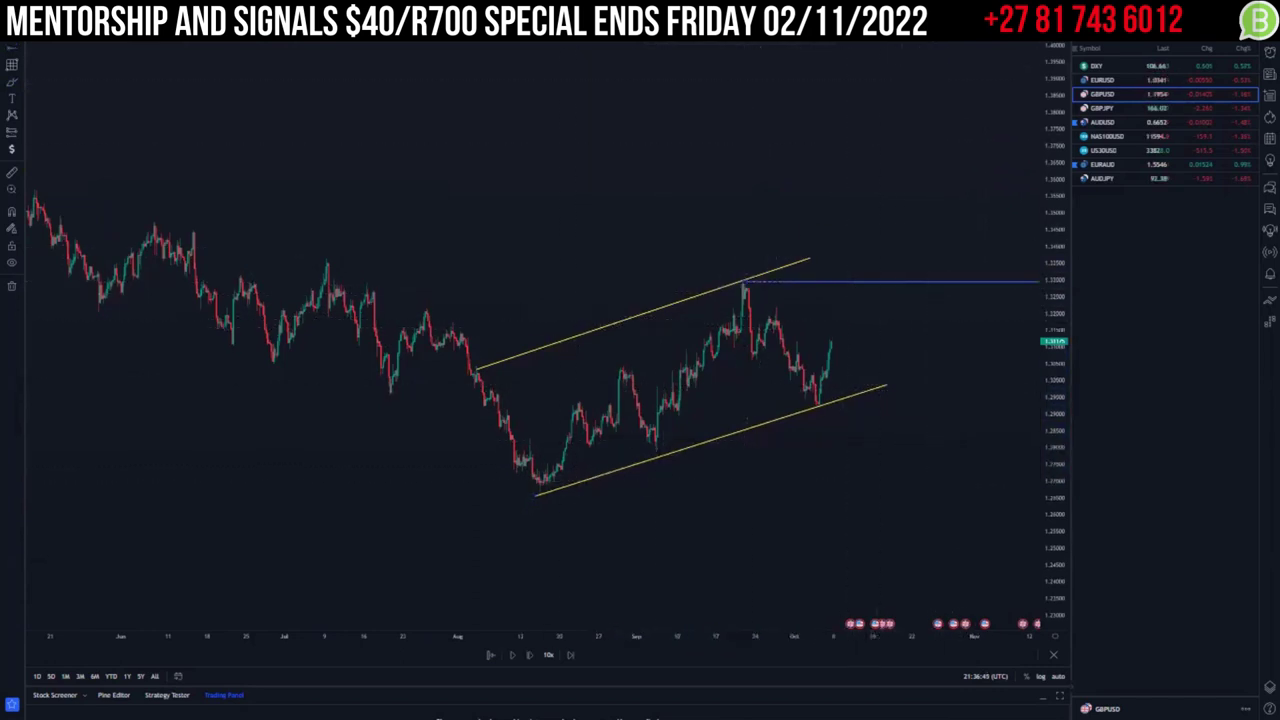
pyautogui.click(322, 259)
pyautogui.scroll(-2, 557, 426)
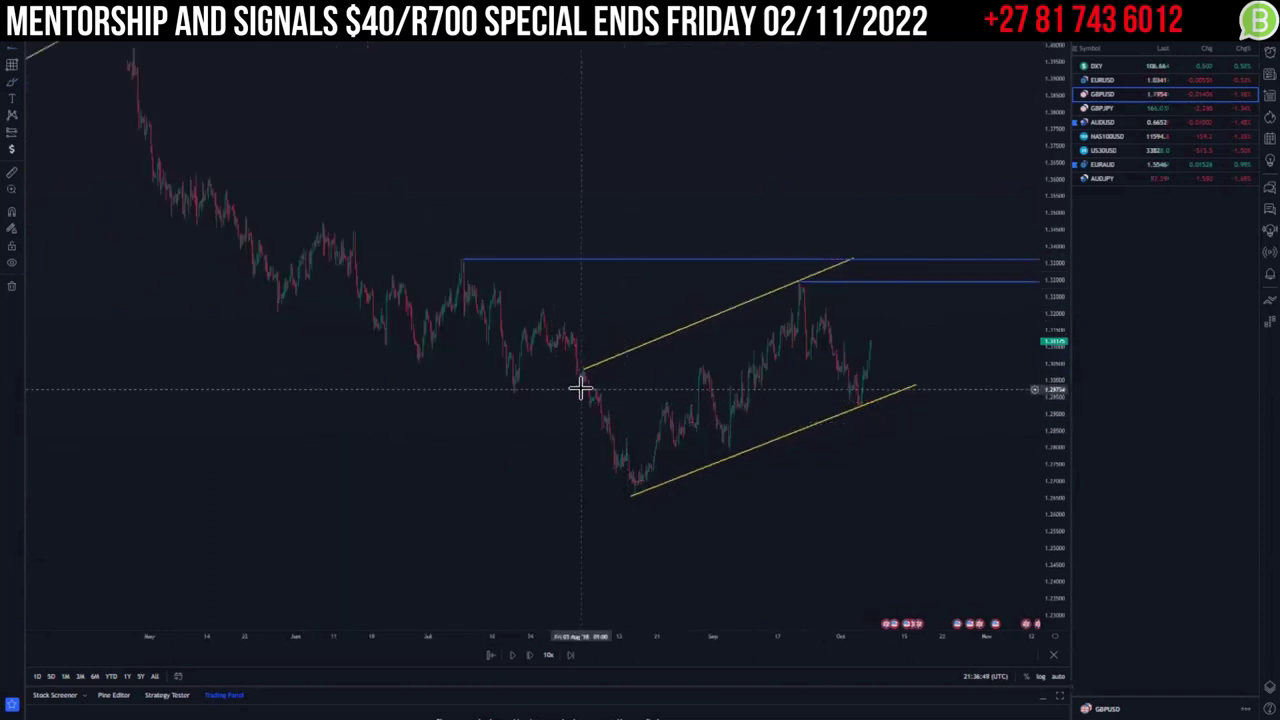
# Draw two falling trend lines above and below the late September to early October 2018 pullback within the rising channel.
pyautogui.scroll(2, 580, 388)
pyautogui.click(746, 297)
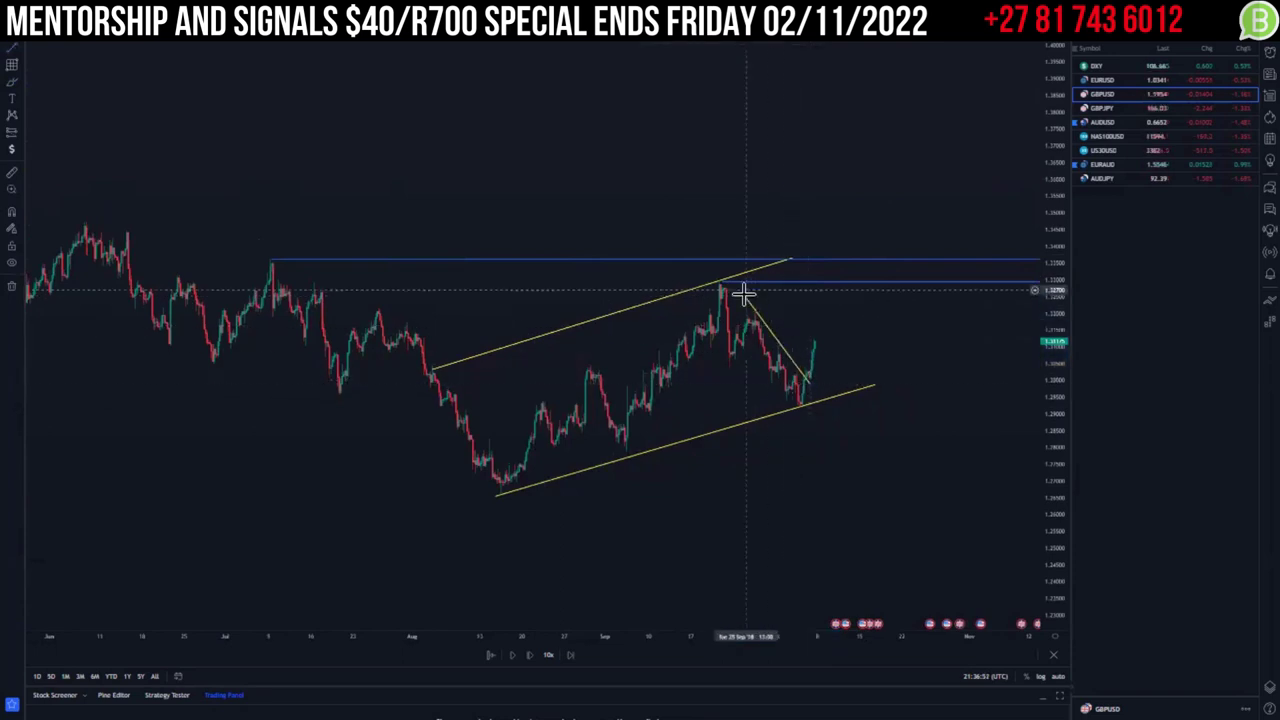
pyautogui.moveTo(744, 296); pyautogui.dragTo(736, 283)
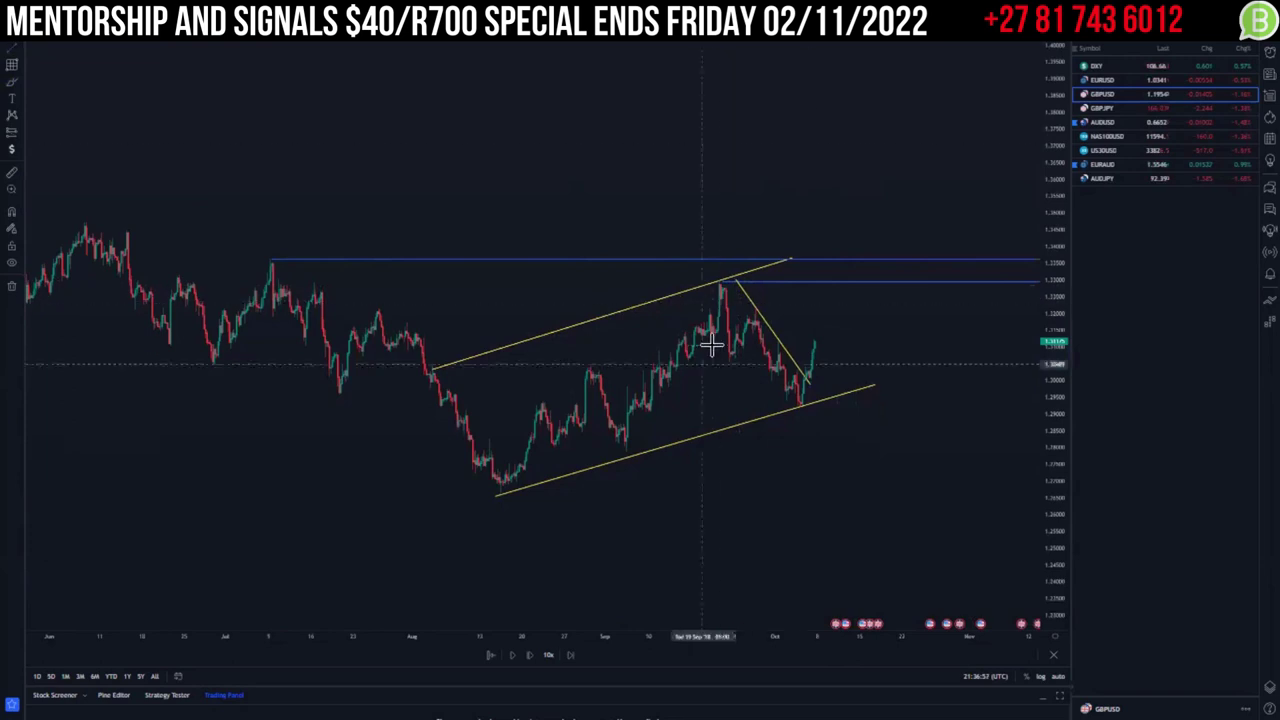
pyautogui.click(793, 408)
pyautogui.click(817, 437)
pyautogui.scroll(-2, 751, 468)
pyautogui.scroll(2, 463, 180)
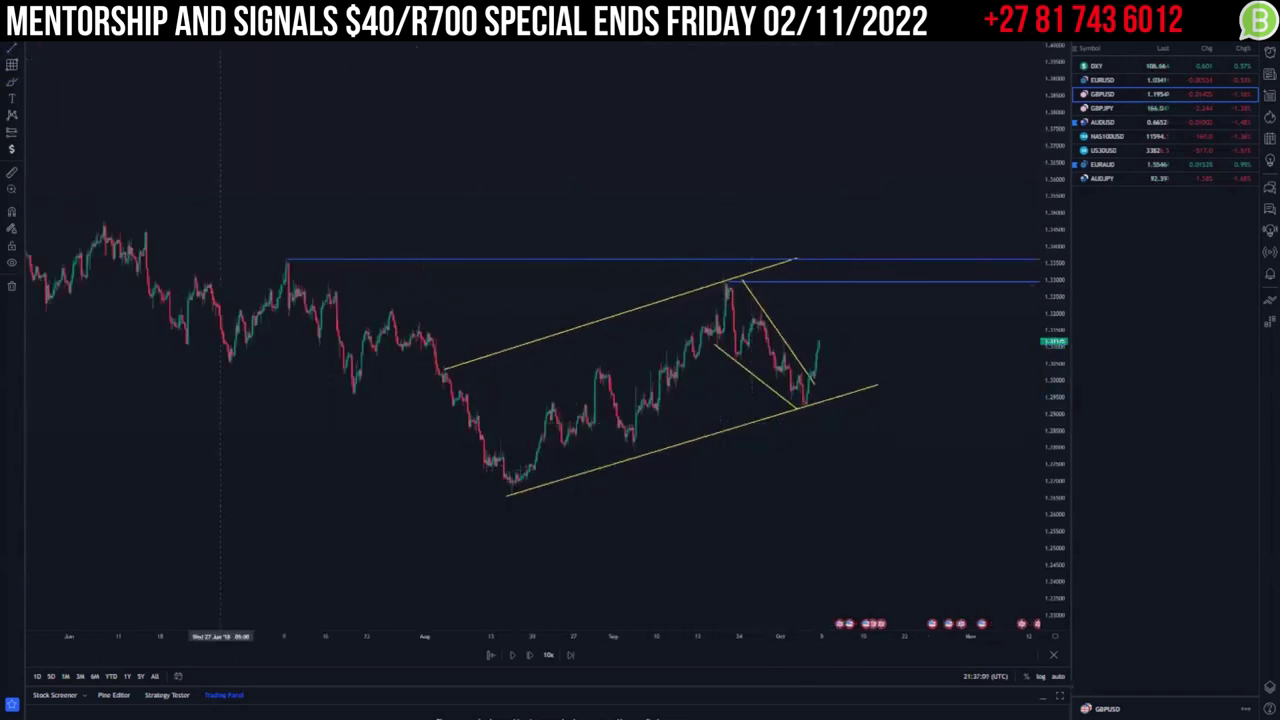
pyautogui.scroll(3, 585, 300)
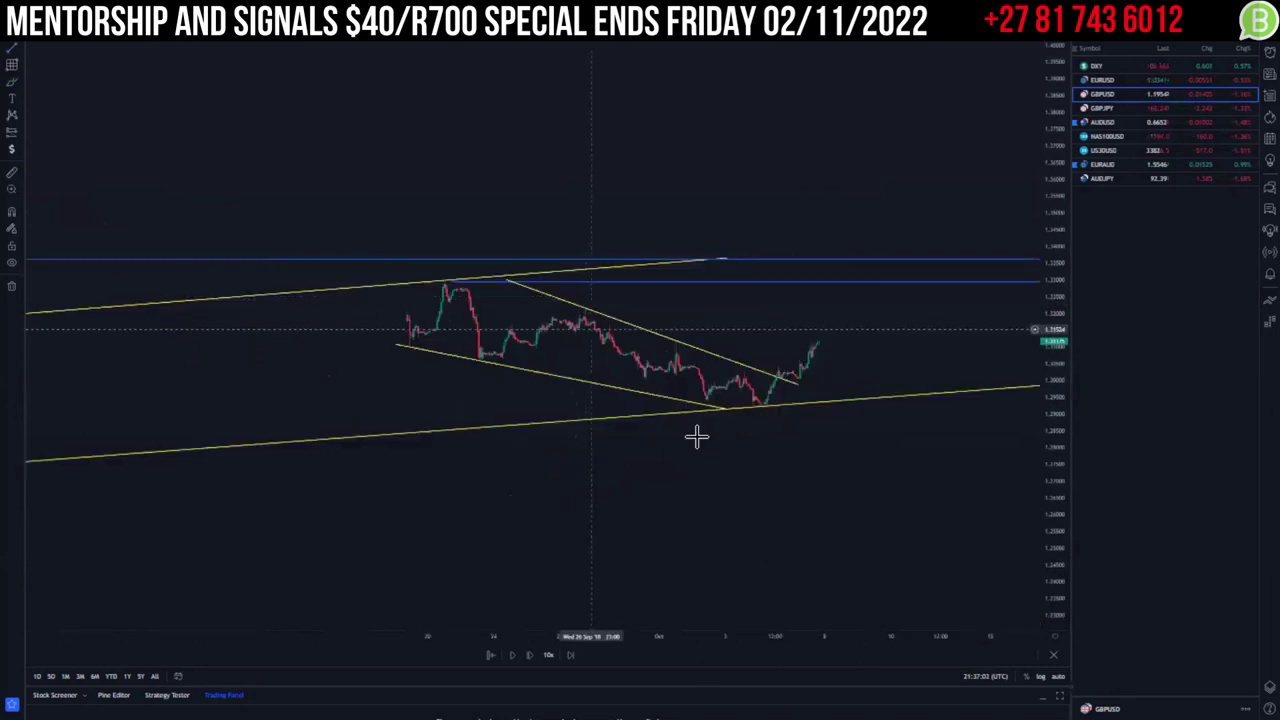
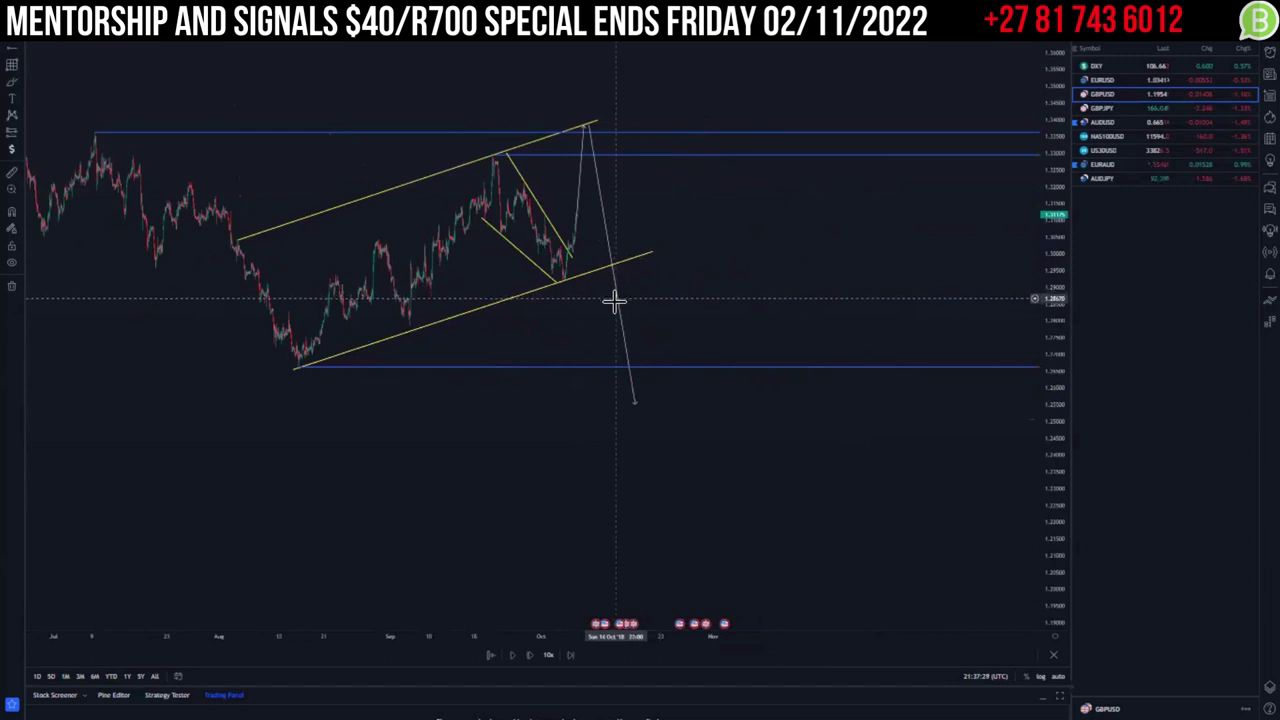
# Delete the two projected path lines that rise to the channel's upper line and drop below the August low ray.
pyautogui.click(621, 320)
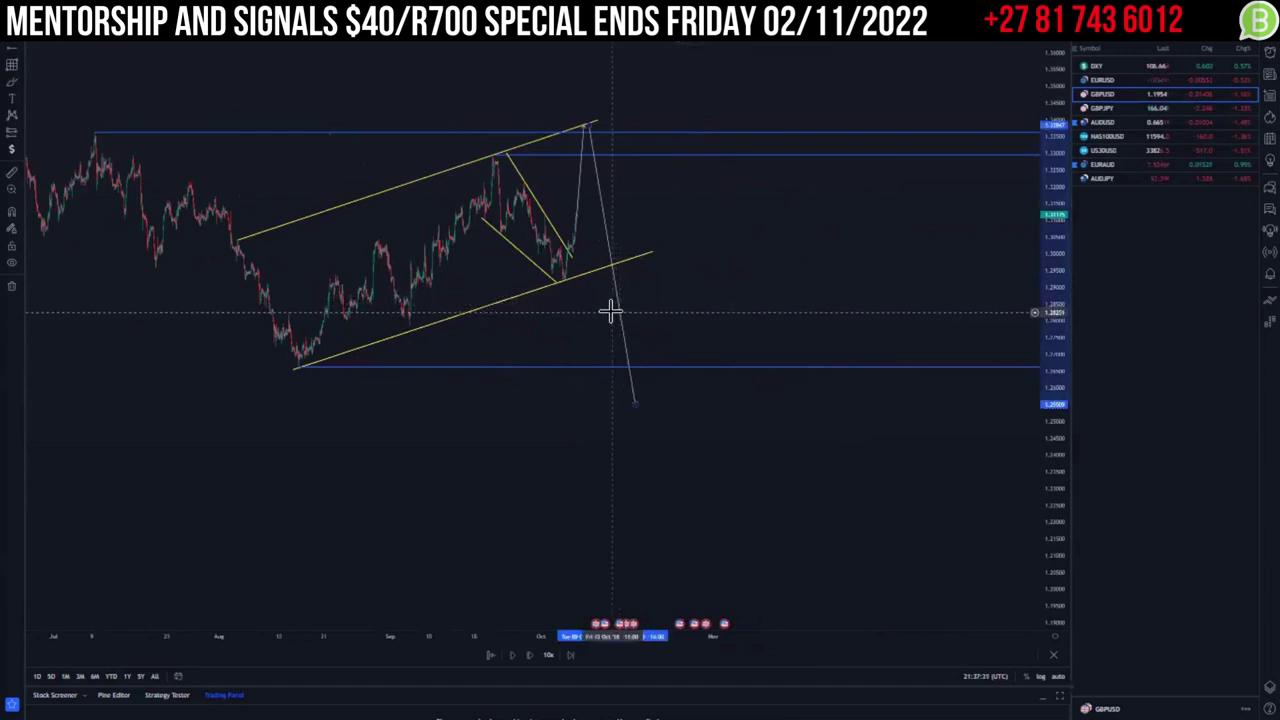
pyautogui.press('Delete')
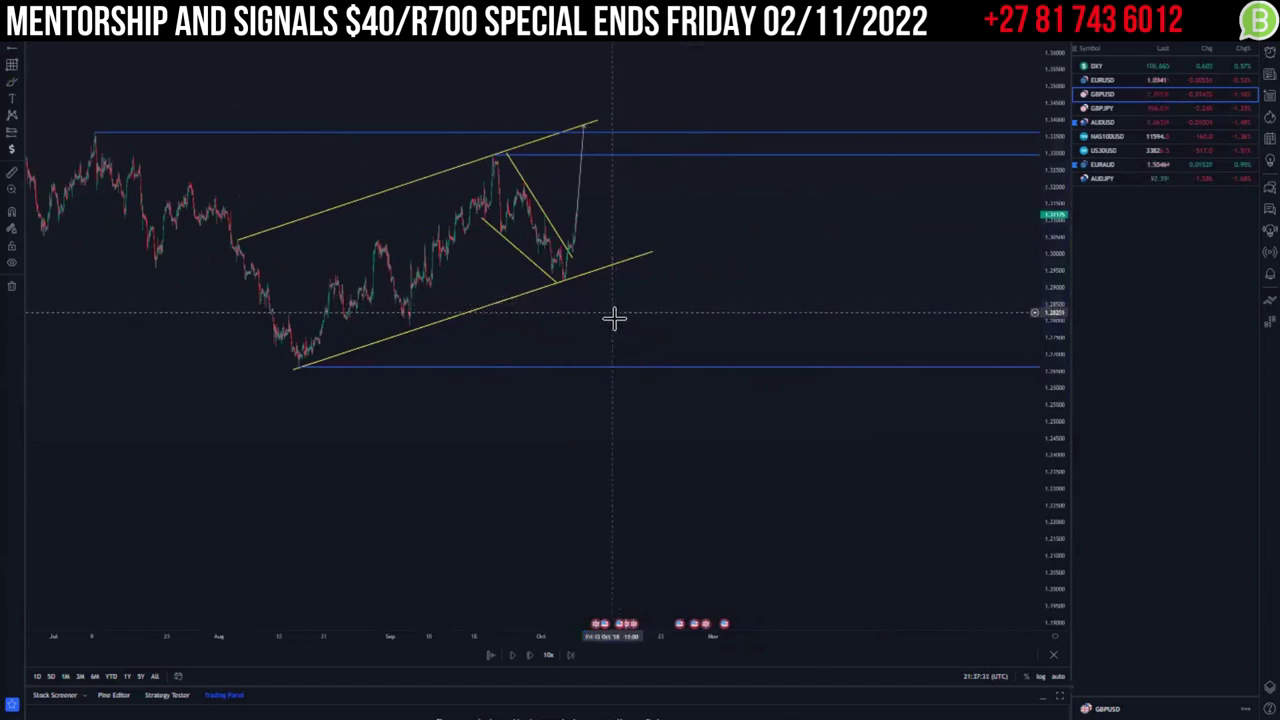
pyautogui.click(580, 207)
pyautogui.press('Delete')
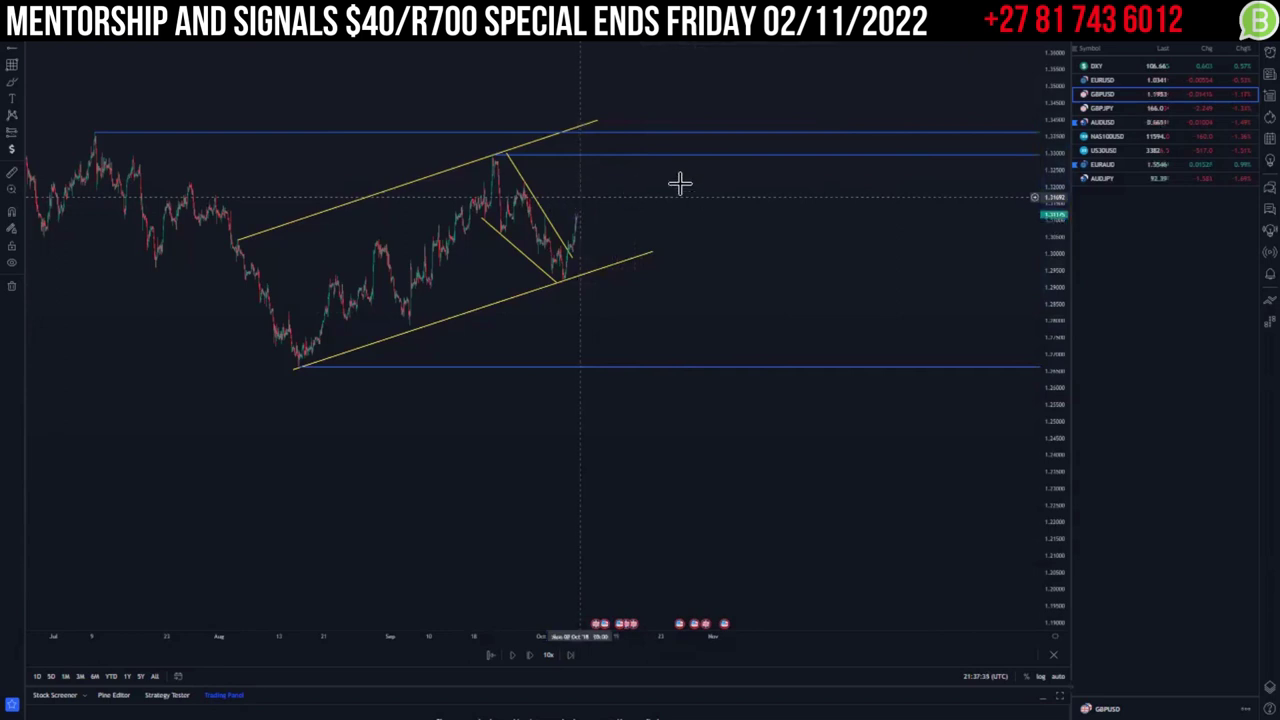
# Sketch a small sideways consolidation with the brush at the latest price high, after the breakout from the falling trend lines.
pyautogui.moveTo(842, 245); pyautogui.dragTo(953, 254)
pyautogui.scroll(6, 728, 408)
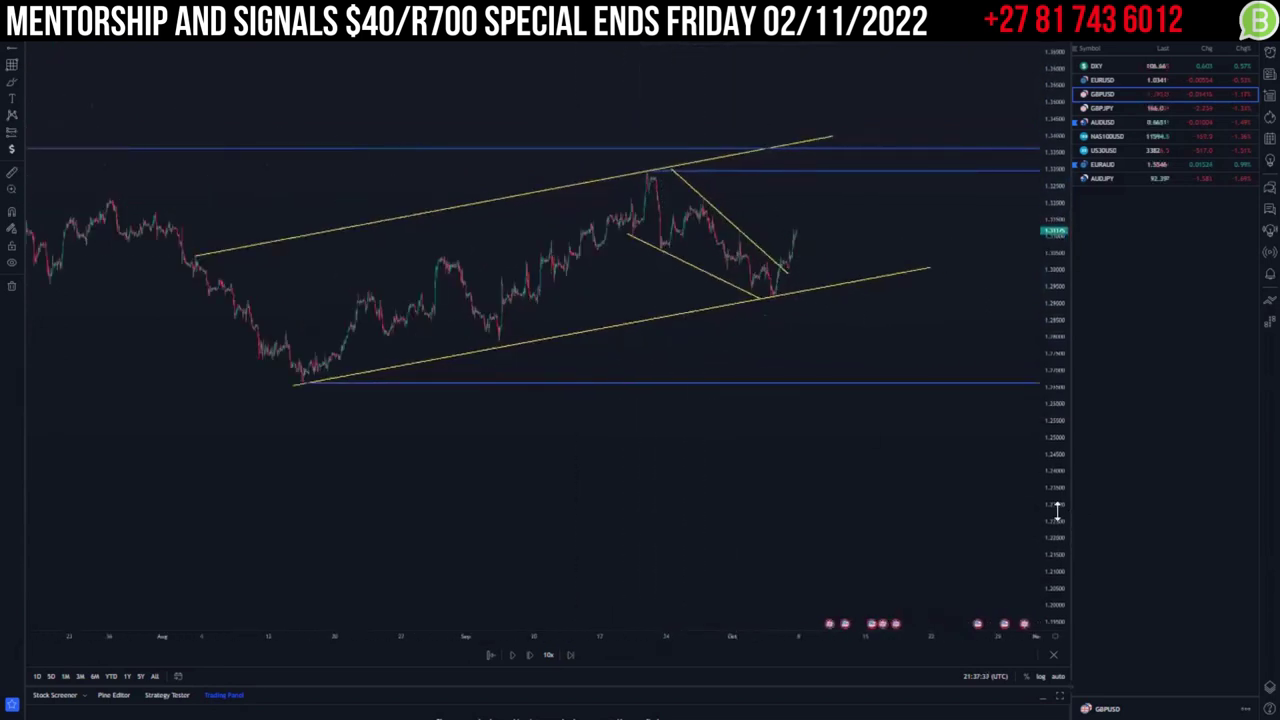
pyautogui.moveTo(1057, 511); pyautogui.dragTo(1057, 350)
pyautogui.scroll(5, 600, 434)
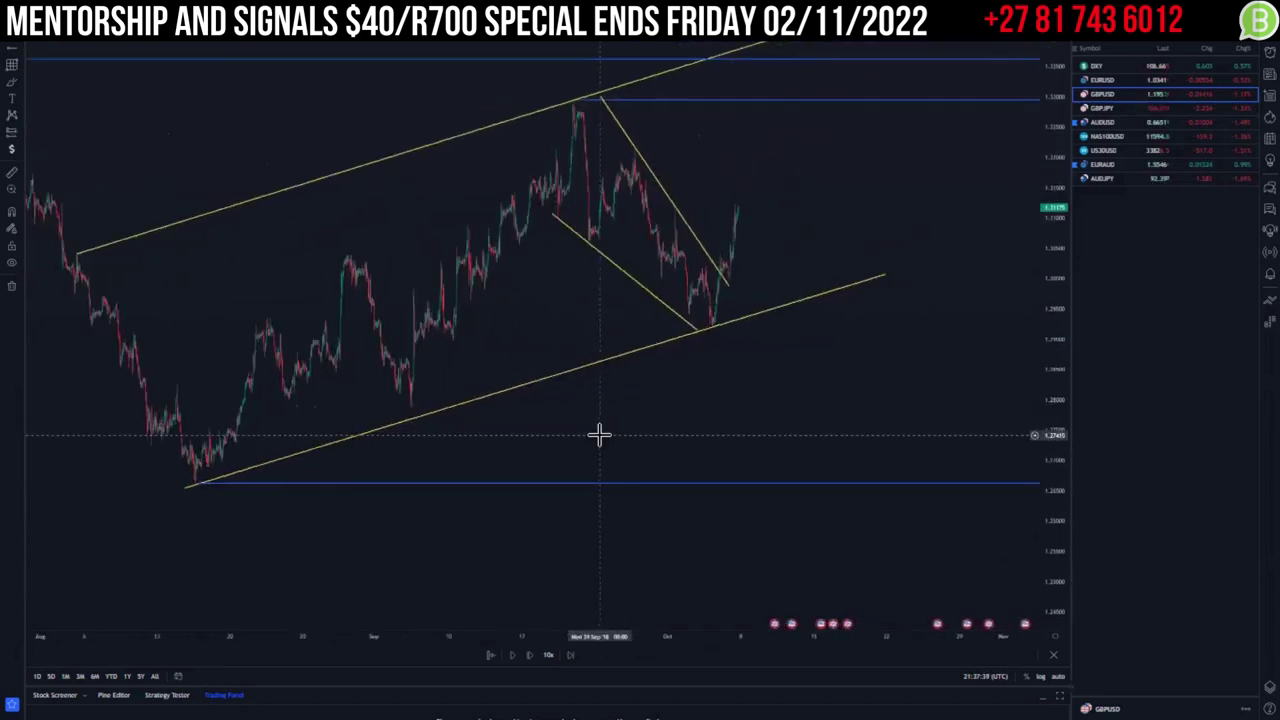
pyautogui.scroll(4, 609, 214)
pyautogui.moveTo(550, 241); pyautogui.dragTo(817, 220)
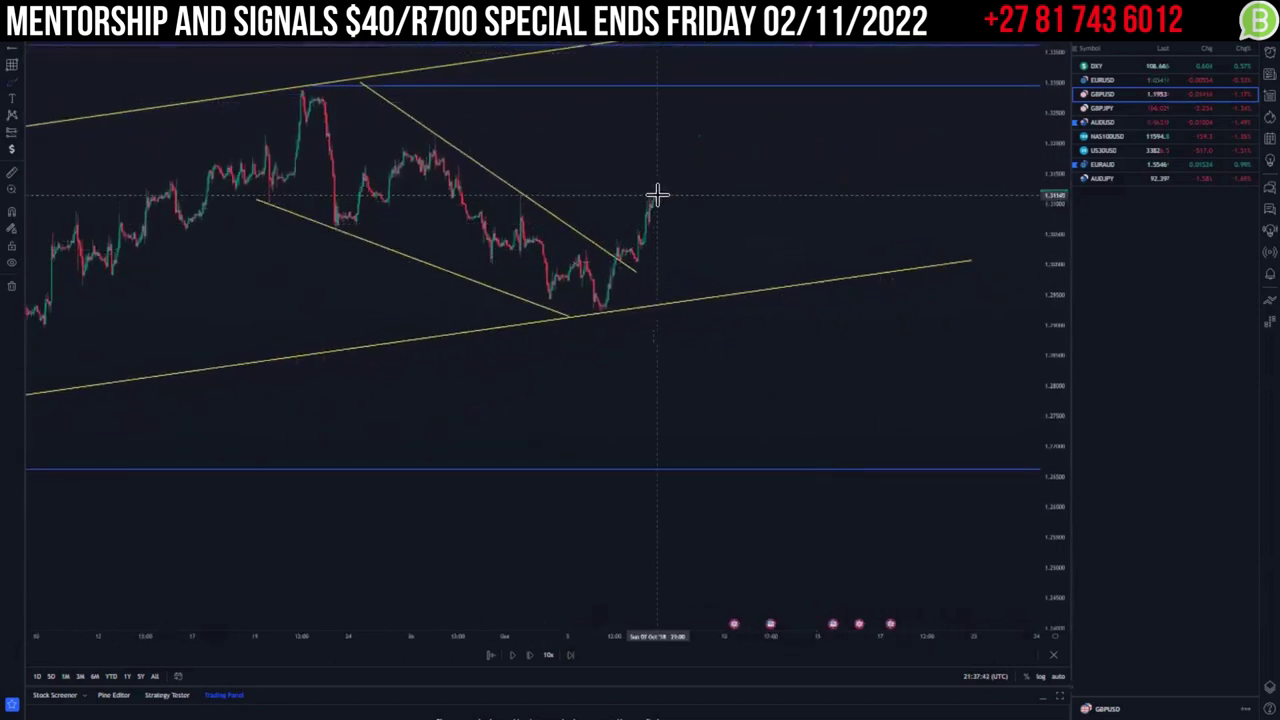
pyautogui.moveTo(672, 200)
pyautogui.mouseDown()
pyautogui.moveTo(691, 209)
pyautogui.moveTo(645, 190)
pyautogui.mouseUp()
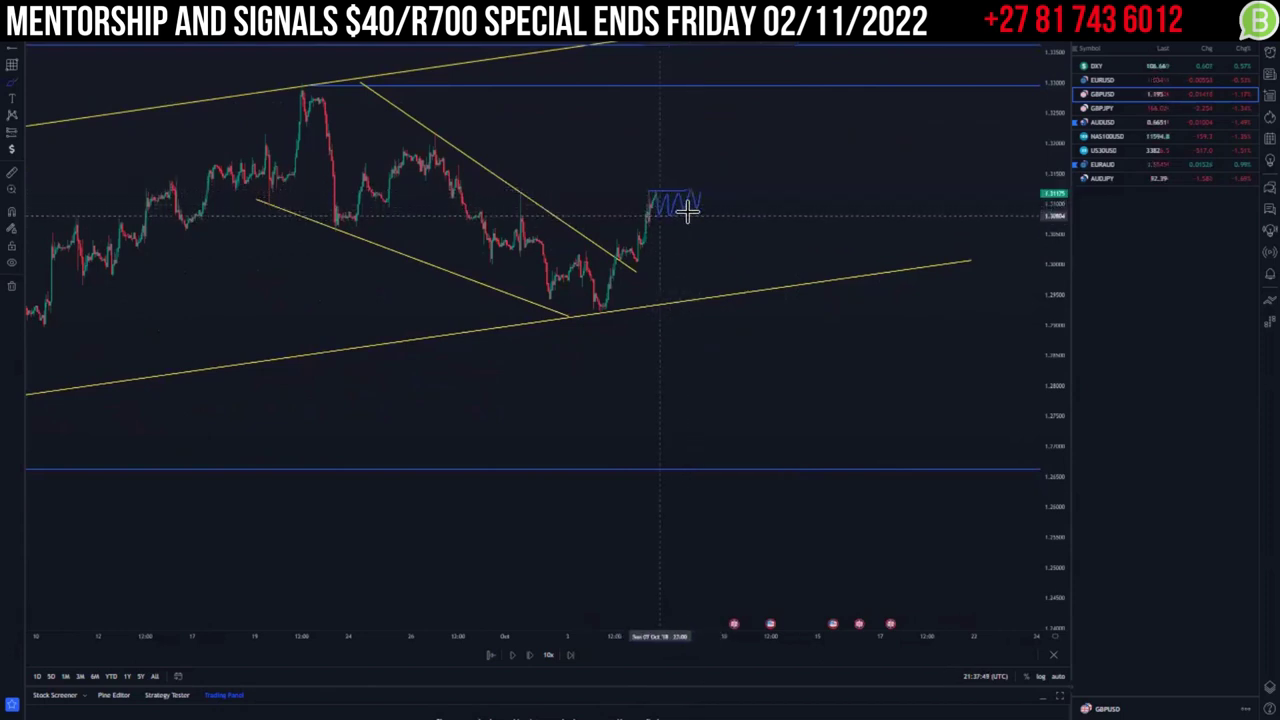
pyautogui.moveTo(620, 73); pyautogui.dragTo(606, 129)
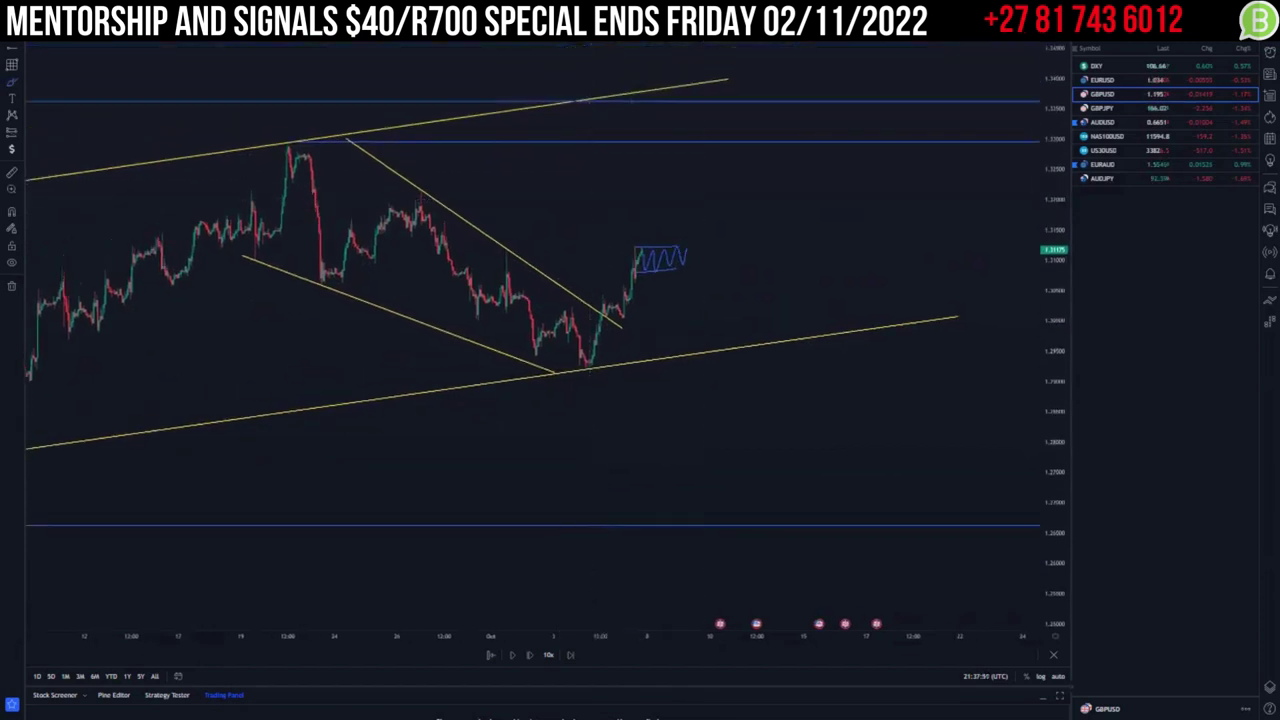
# Place a long position just above the sketched consolidation, target it at the July 2018 high ray, and apply a saved style template.
pyautogui.click(671, 242)
pyautogui.moveTo(680, 119); pyautogui.dragTo(686, 98)
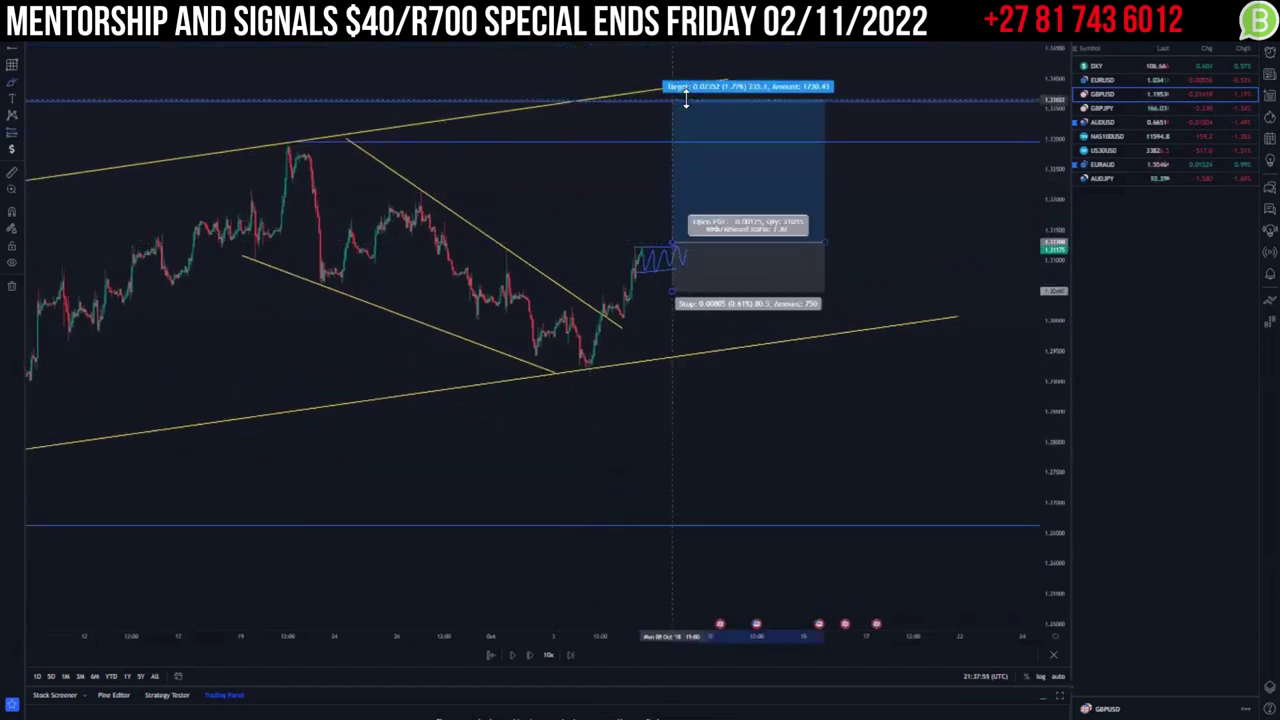
pyautogui.click(740, 42)
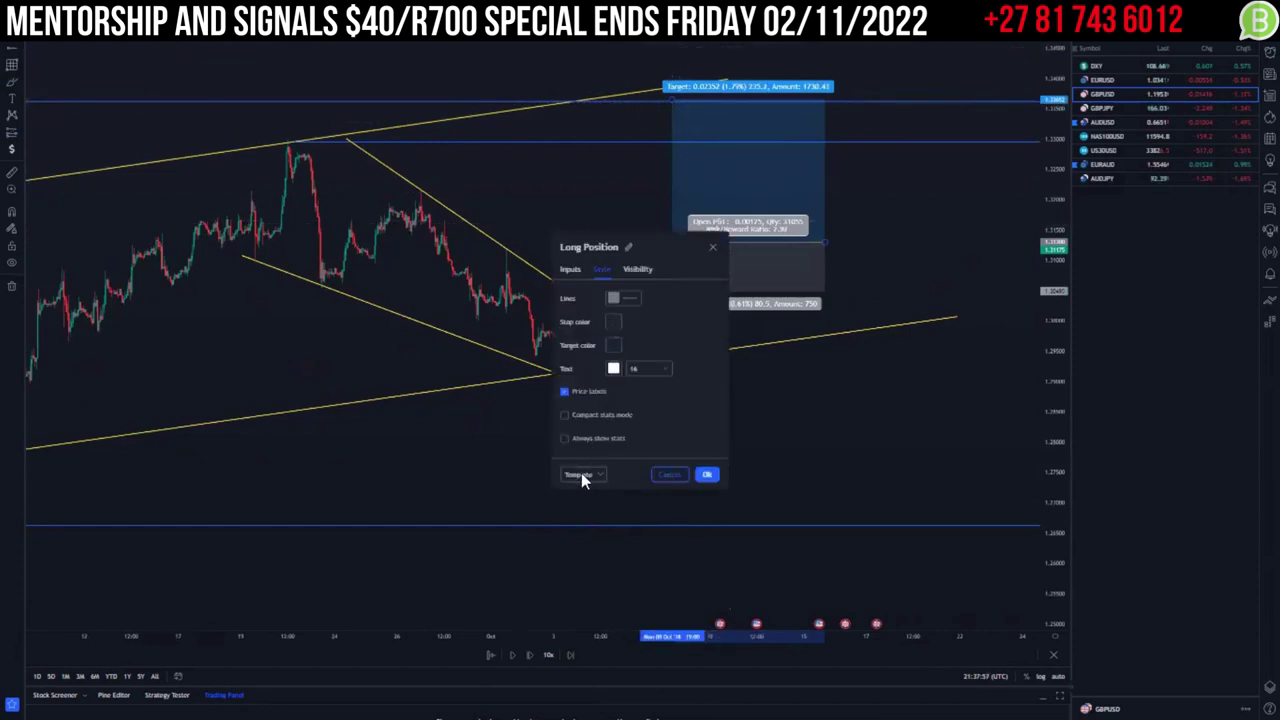
pyautogui.click(587, 507)
pyautogui.click(707, 474)
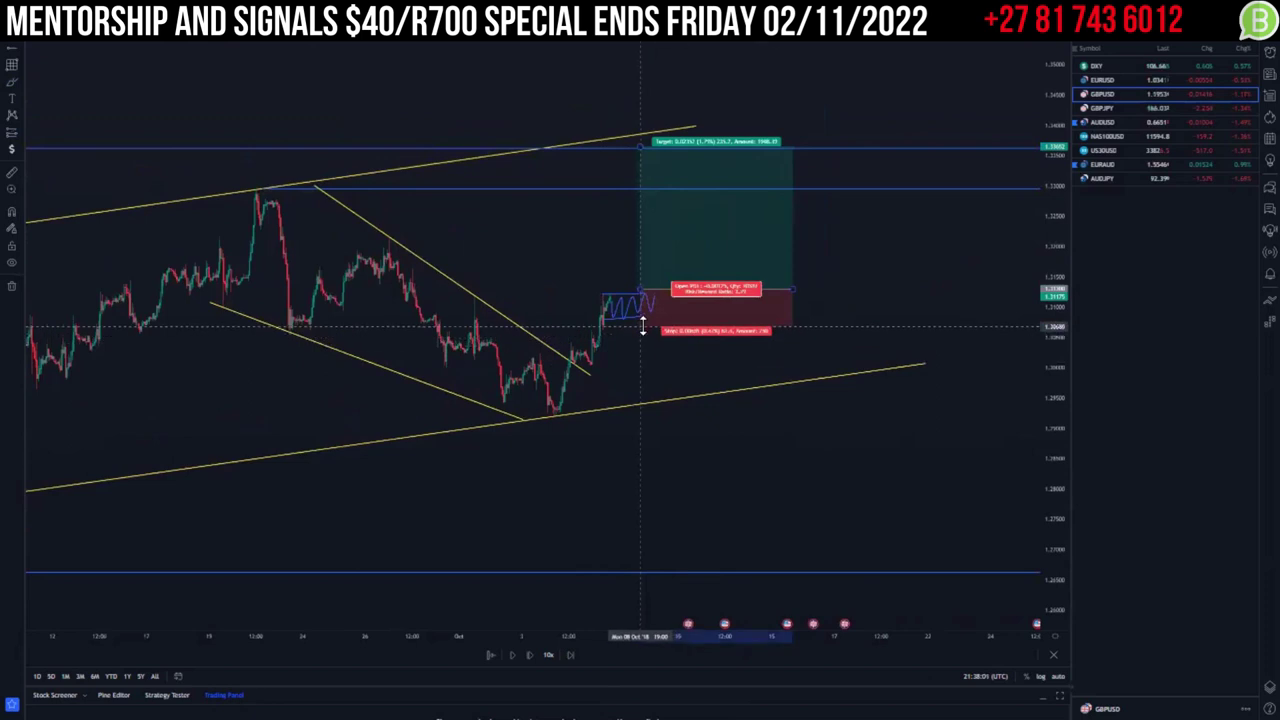
# Extend the upper line of the large rising channel slightly further up, past the July 2018 high ray.
pyautogui.scroll(-2, 671, 455)
pyautogui.scroll(-5, 520, 409)
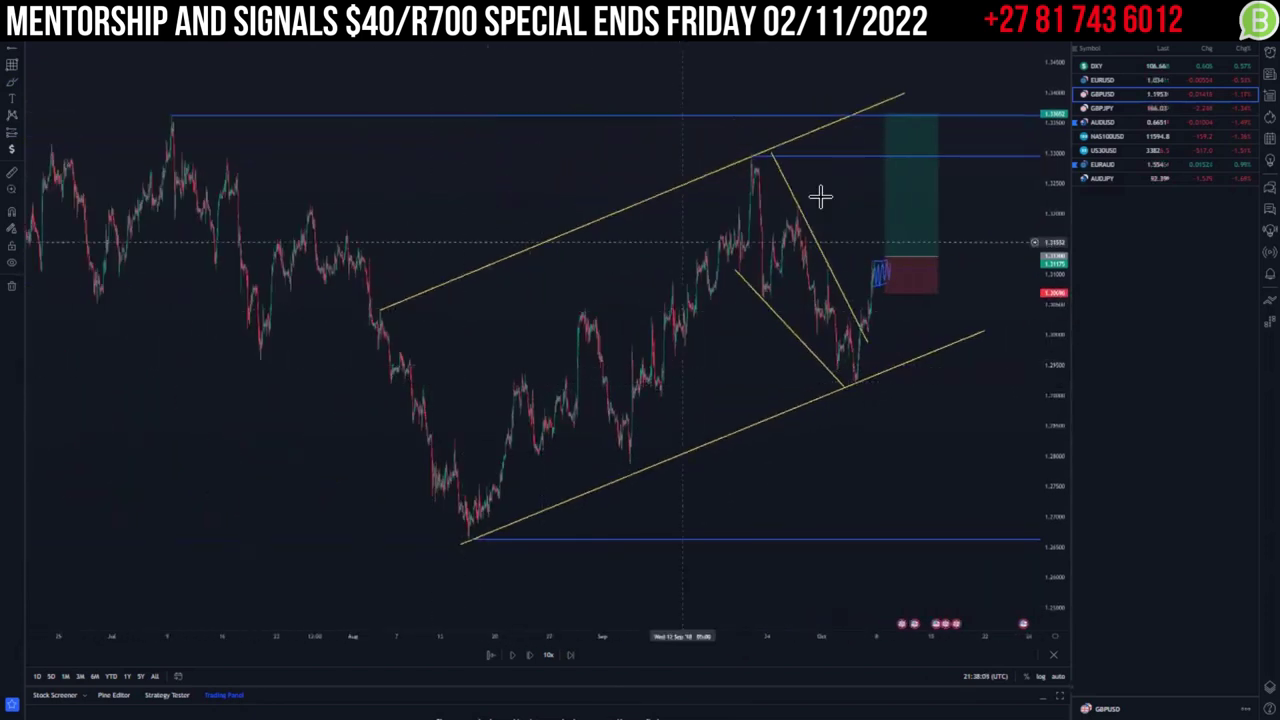
pyautogui.moveTo(901, 104); pyautogui.dragTo(910, 88)
pyautogui.scroll(5, 634, 290)
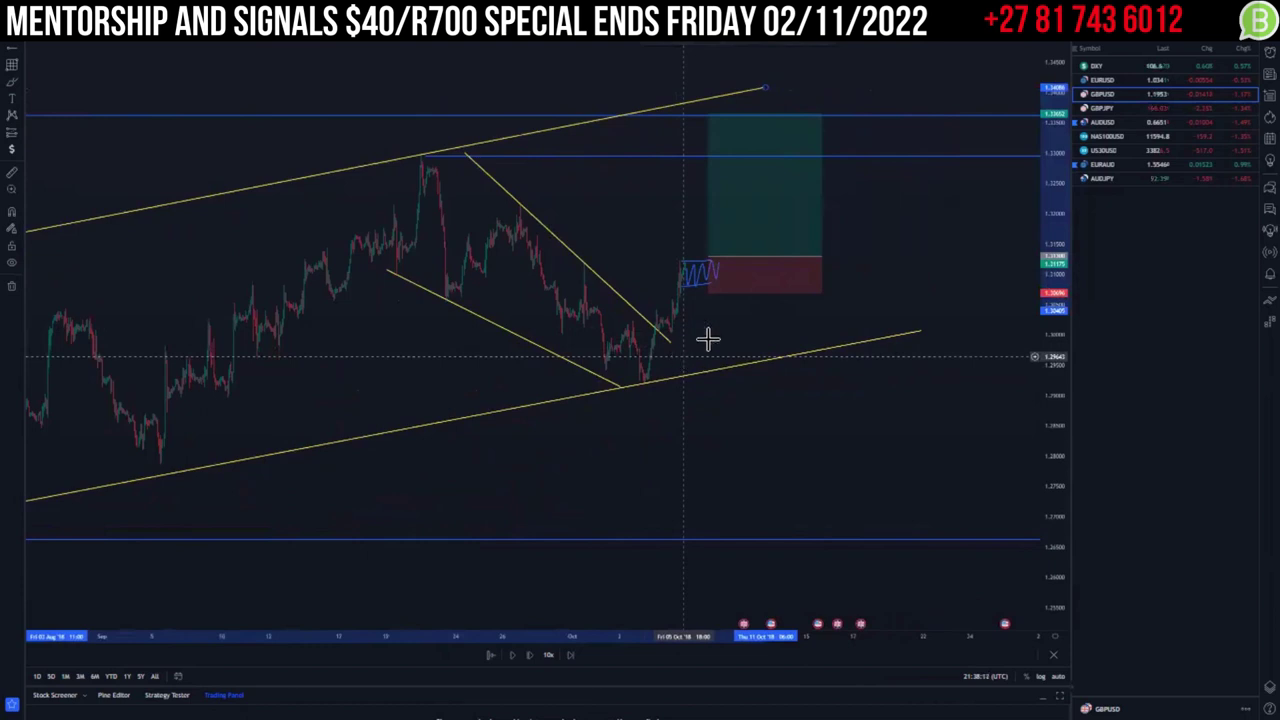
pyautogui.scroll(2, 710, 290)
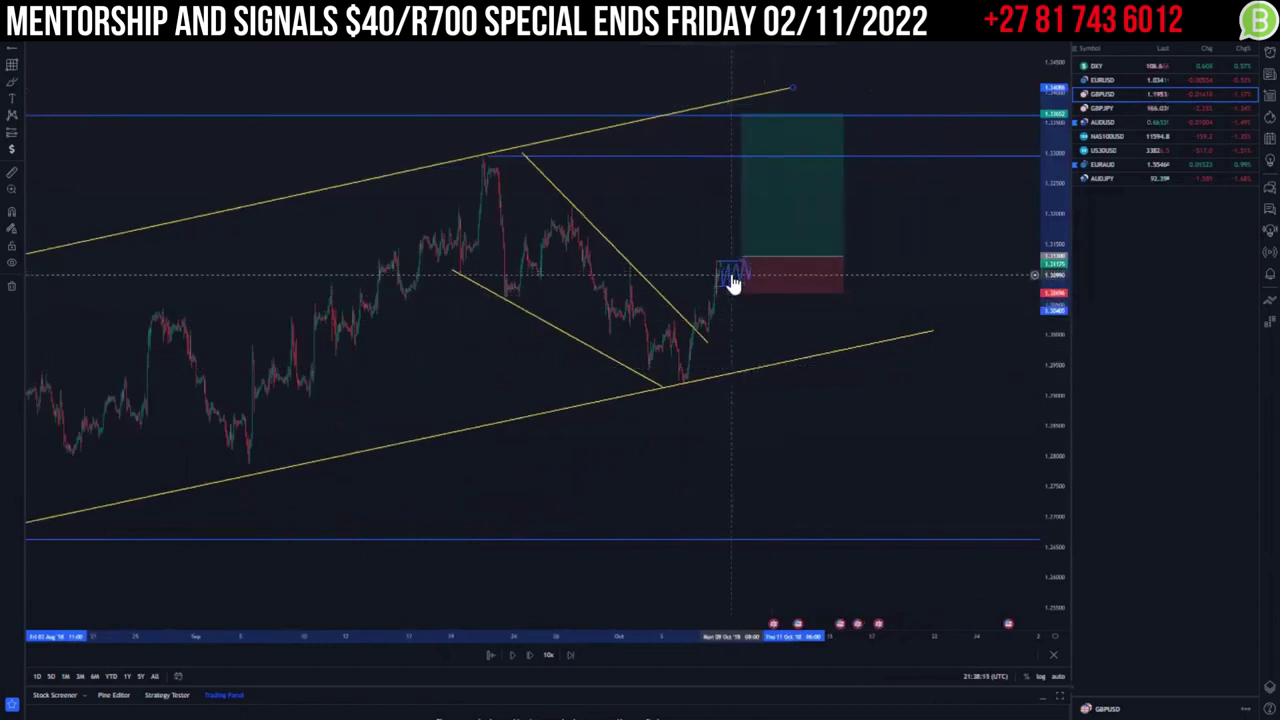
# Delete the brush-sketched consolidation and the long position.
pyautogui.click(735, 272)
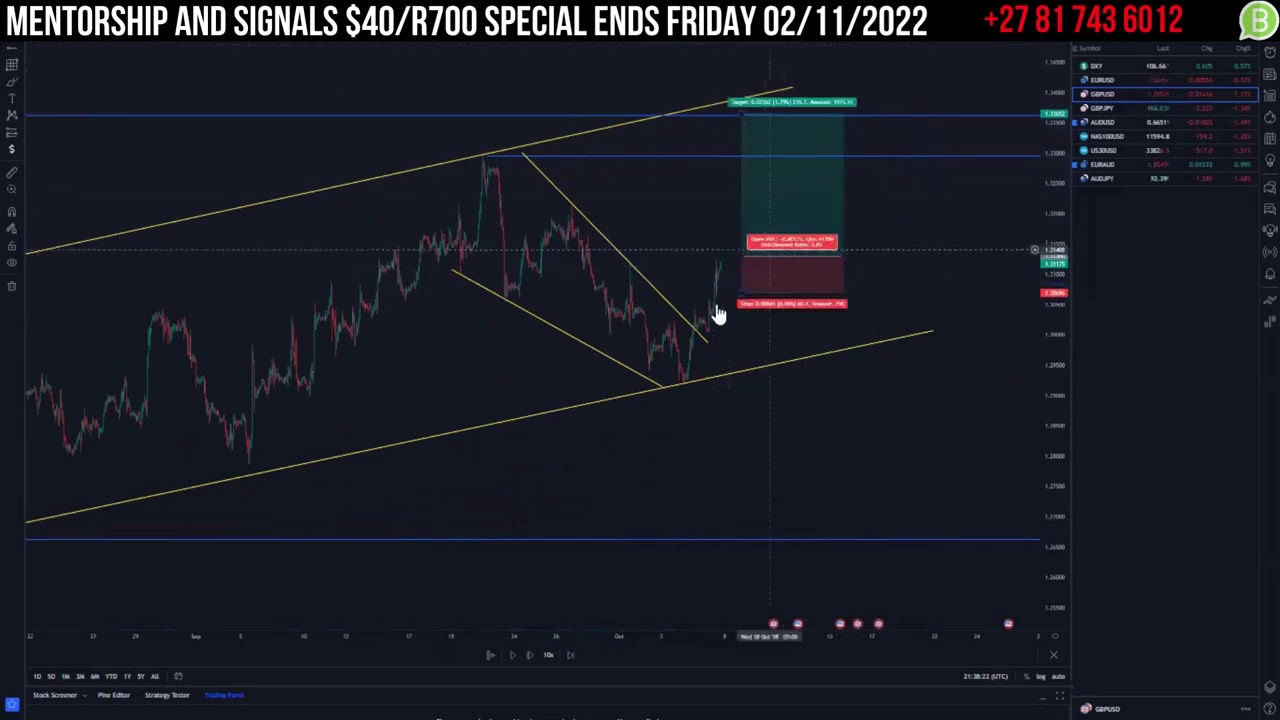
pyautogui.click(769, 274)
pyautogui.press('Delete')
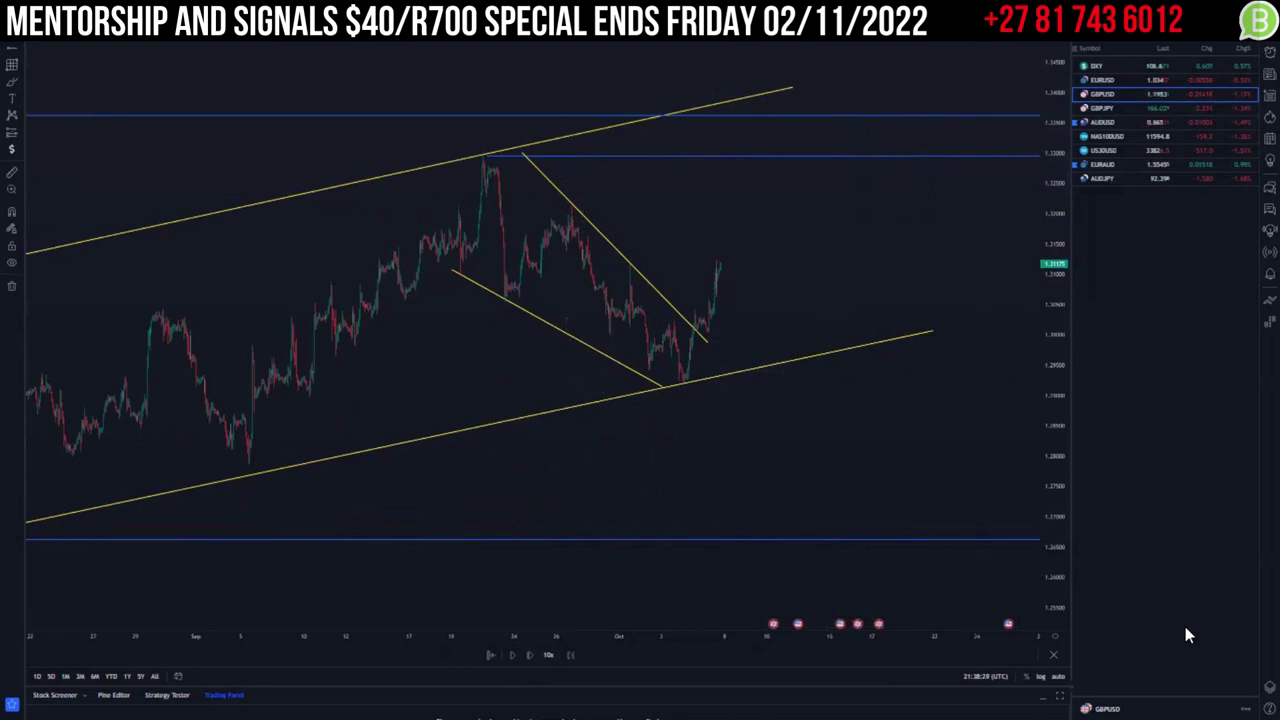
# Set the replay speed to 3x, advance to 8 October 2018, and place a horizontal ray at the early October high.
pyautogui.click(548, 654)
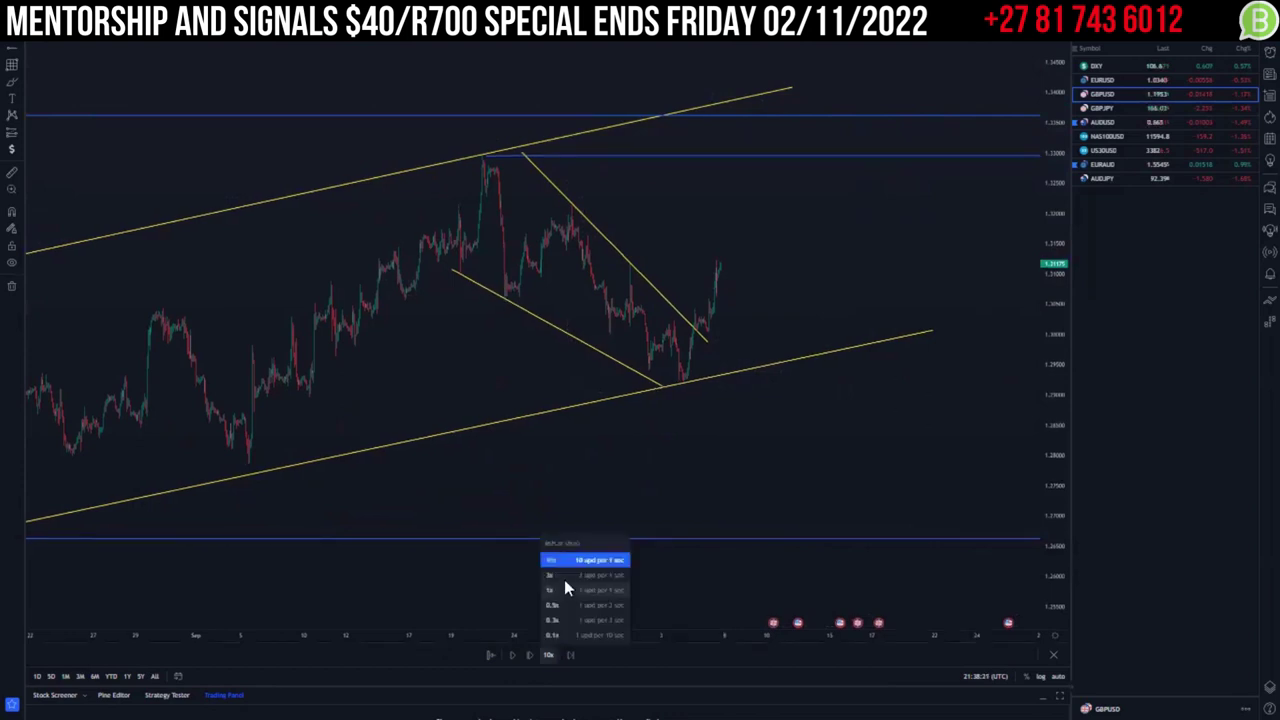
pyautogui.click(540, 634)
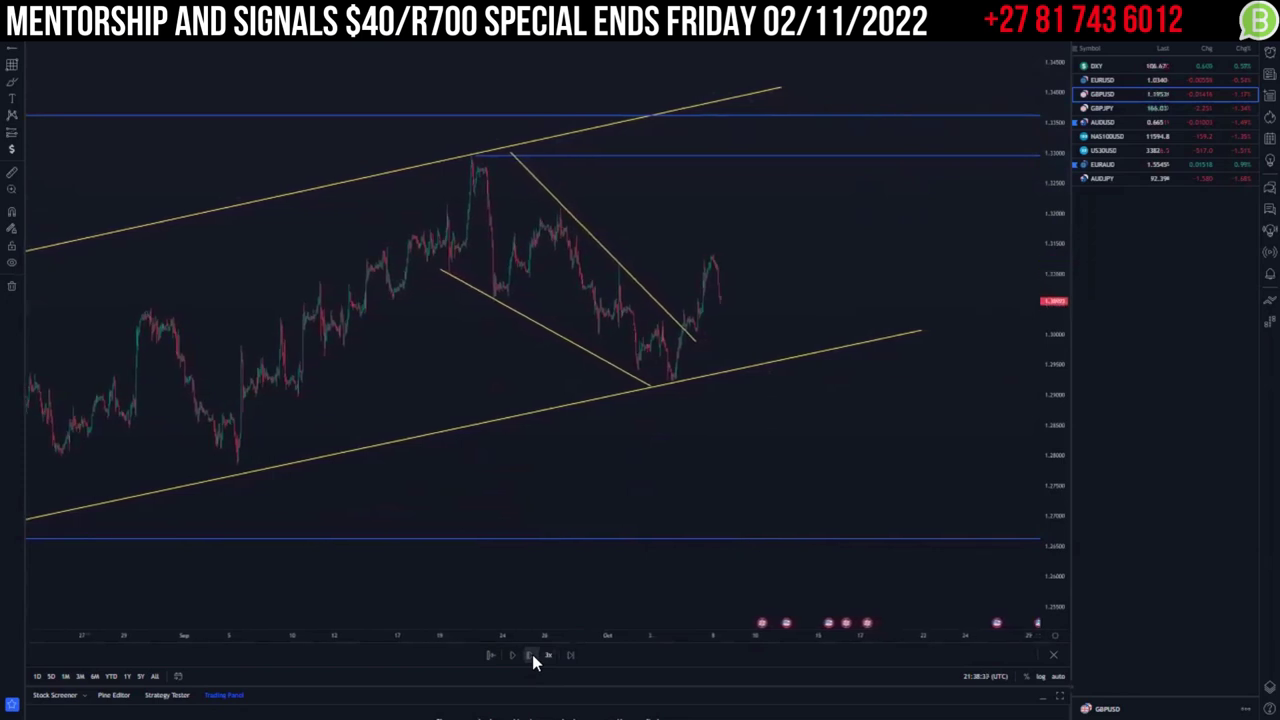
pyautogui.scroll(5, 726, 360)
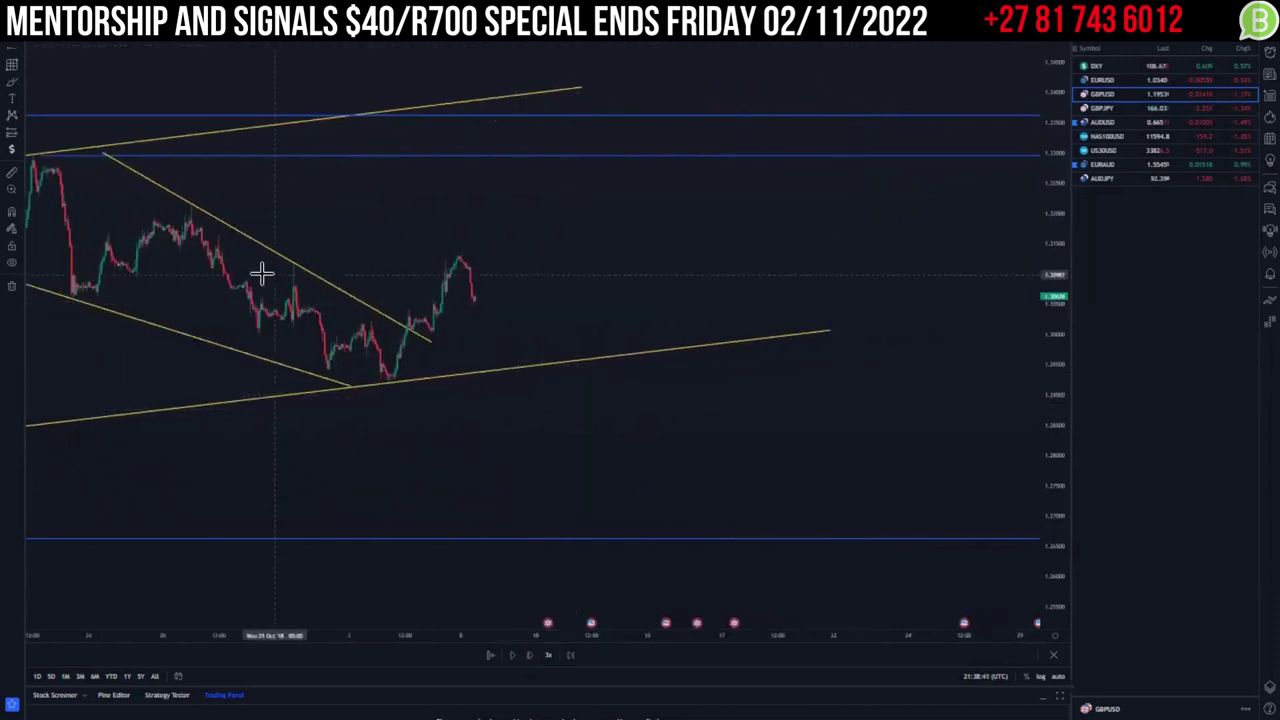
pyautogui.click(294, 263)
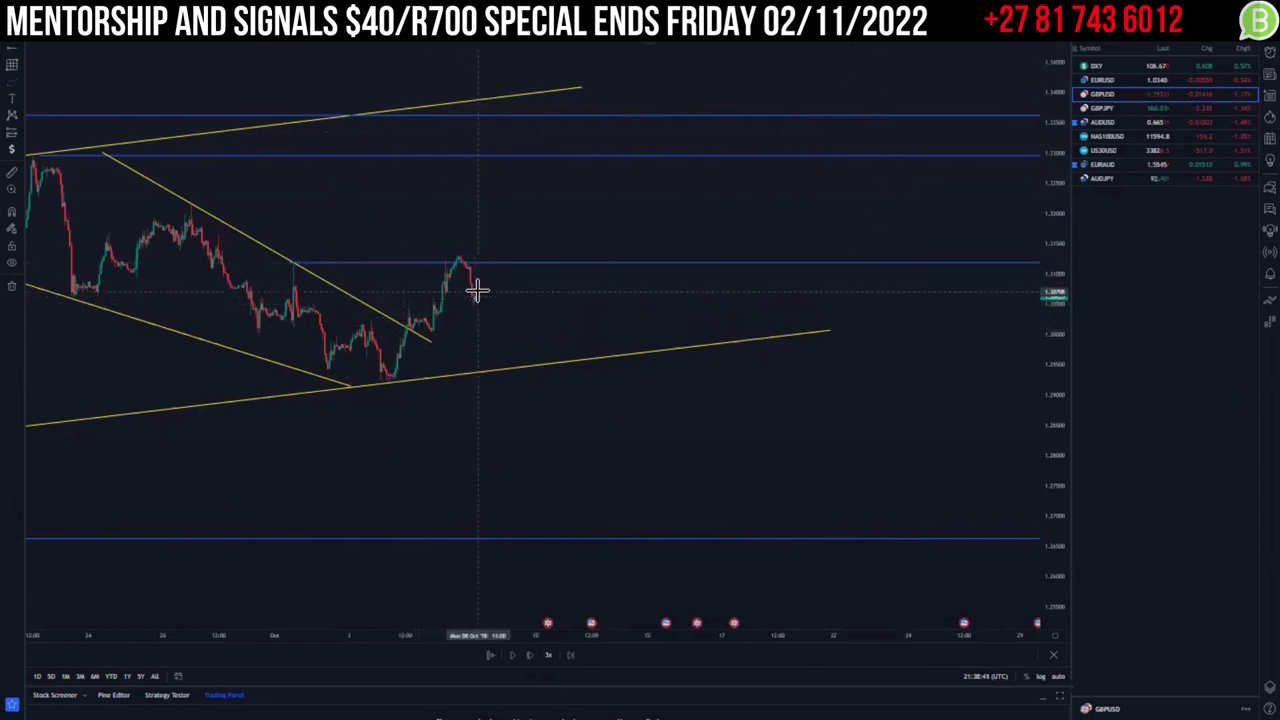
# Sketch a projected dip toward the 5 October low with a rise out of it, and undo the sketch.
pyautogui.click(428, 329)
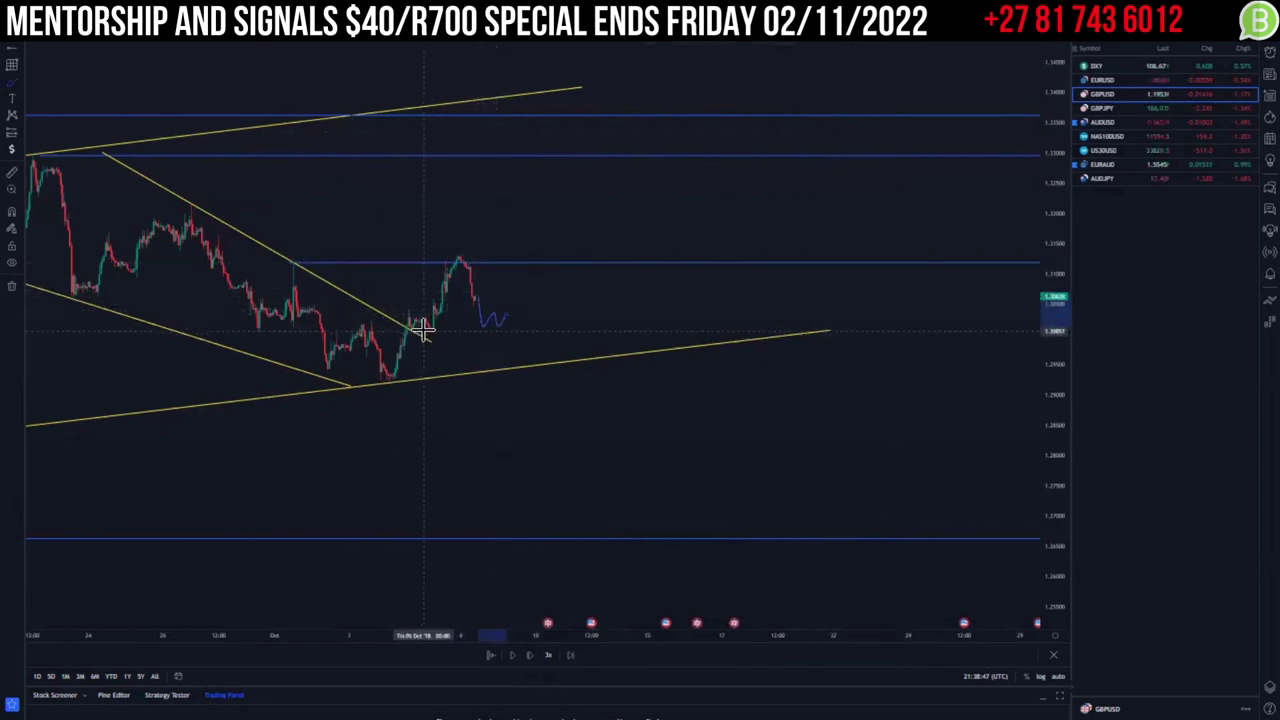
pyautogui.moveTo(500, 328); pyautogui.dragTo(563, 160)
pyautogui.hotkey('ctrl', 'z')
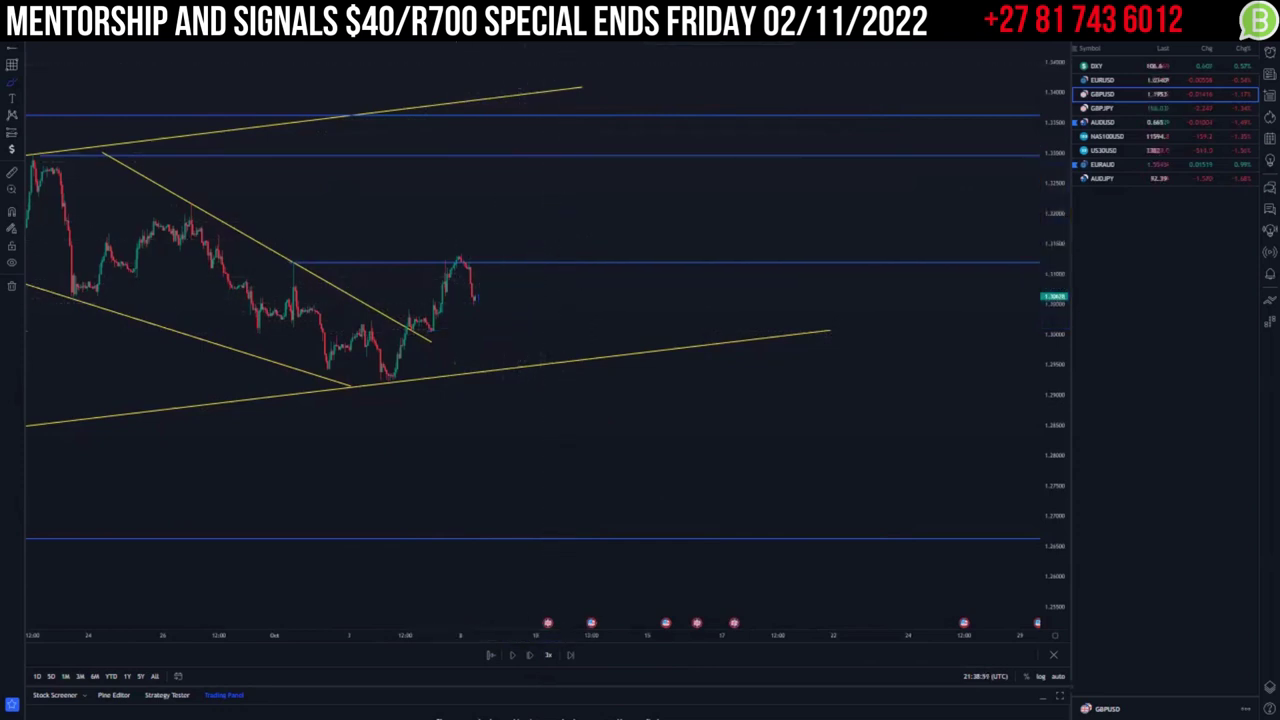
# Place a horizontal ray at the 5 October 2018 low and advance the replay to 9 October.
pyautogui.click(432, 328)
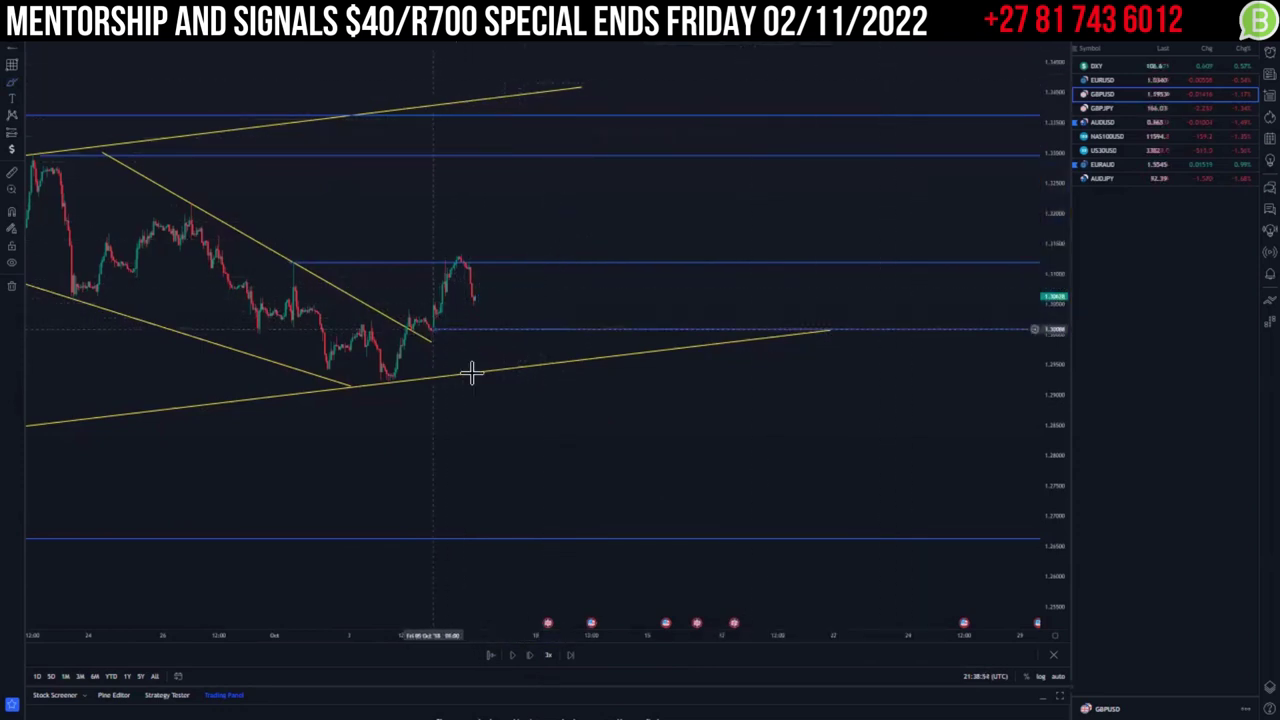
pyautogui.click(530, 656)
pyautogui.click(530, 656)
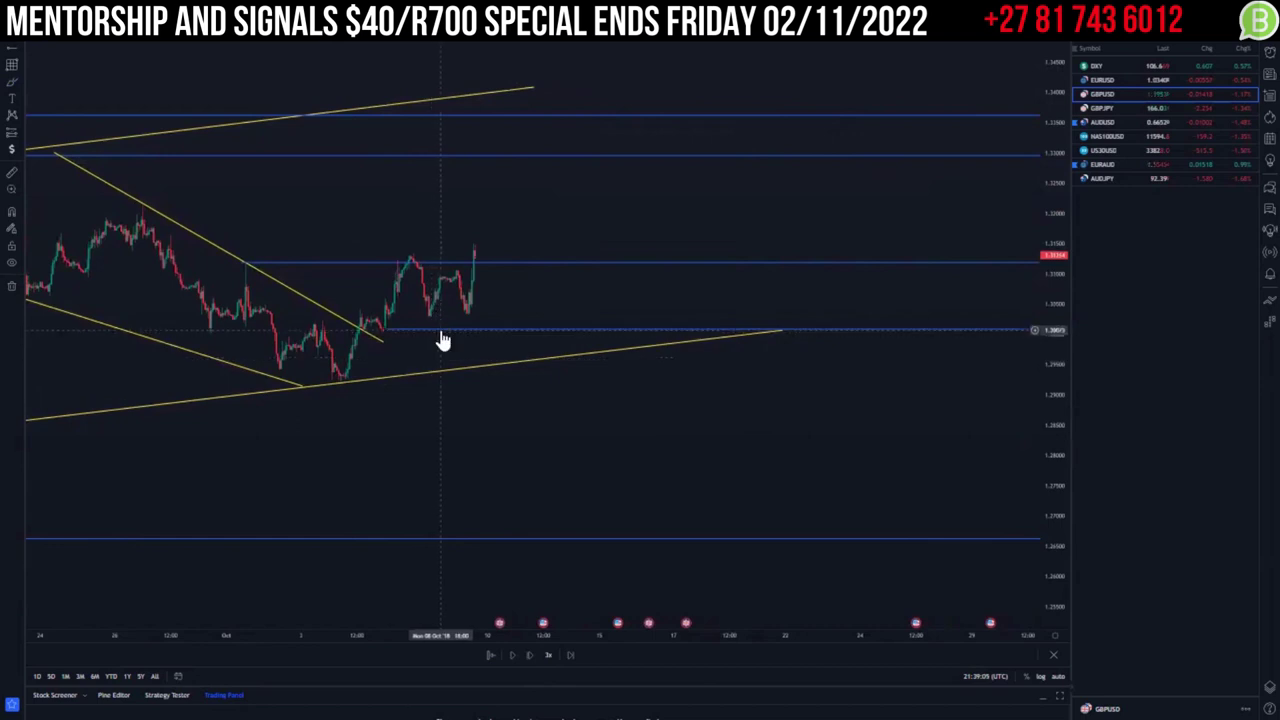
# Replace the 5 October low ray with two rising trend lines forming a small channel around the 5 to 9 October price action.
pyautogui.press('Delete')
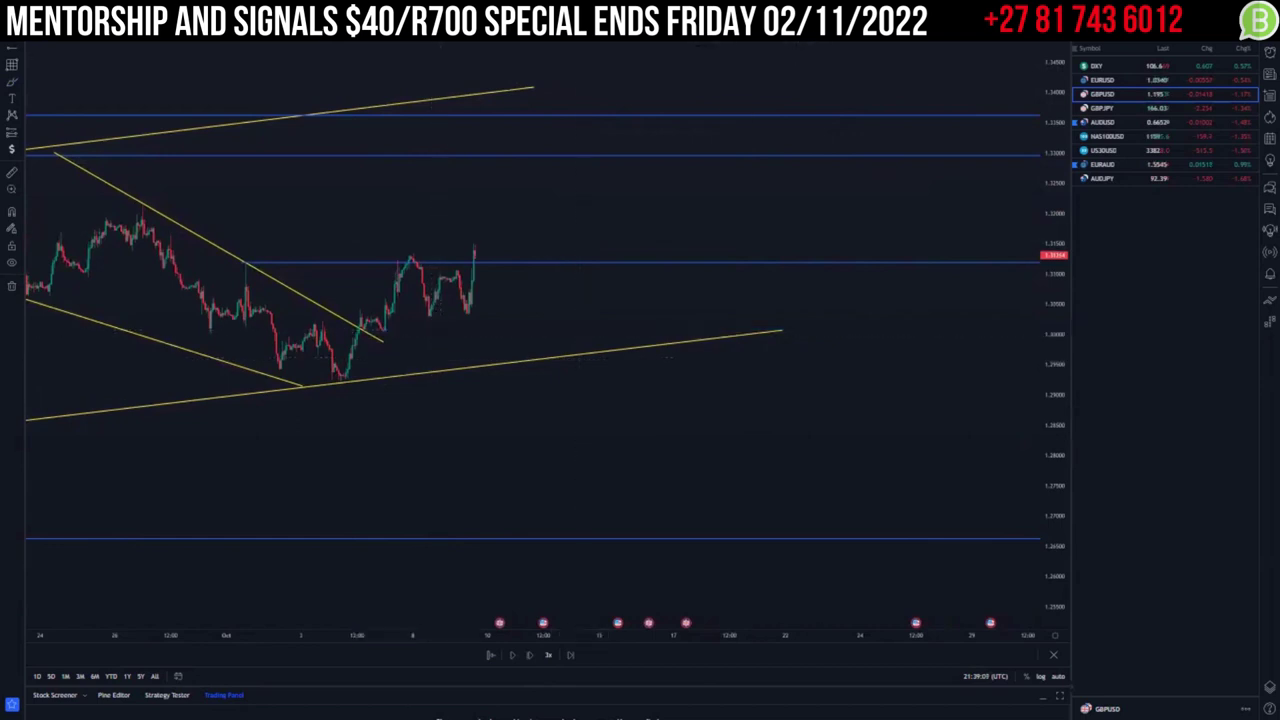
pyautogui.click(383, 330)
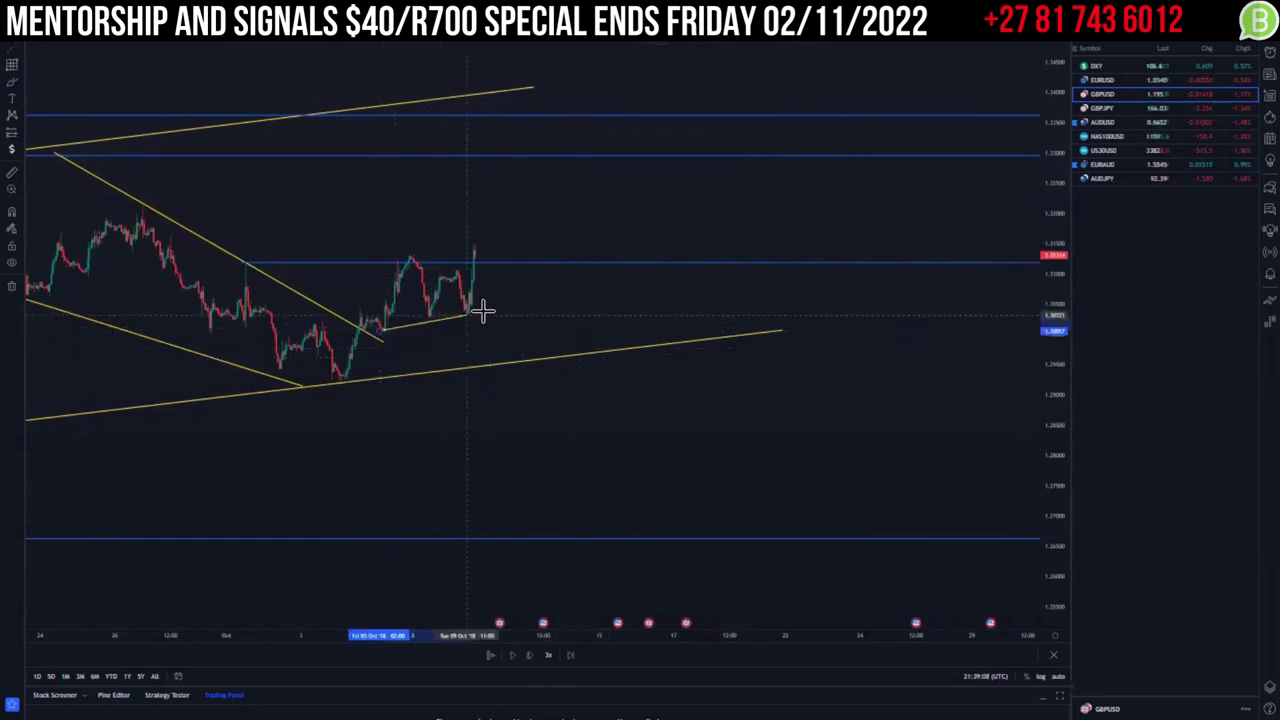
pyautogui.click(567, 311)
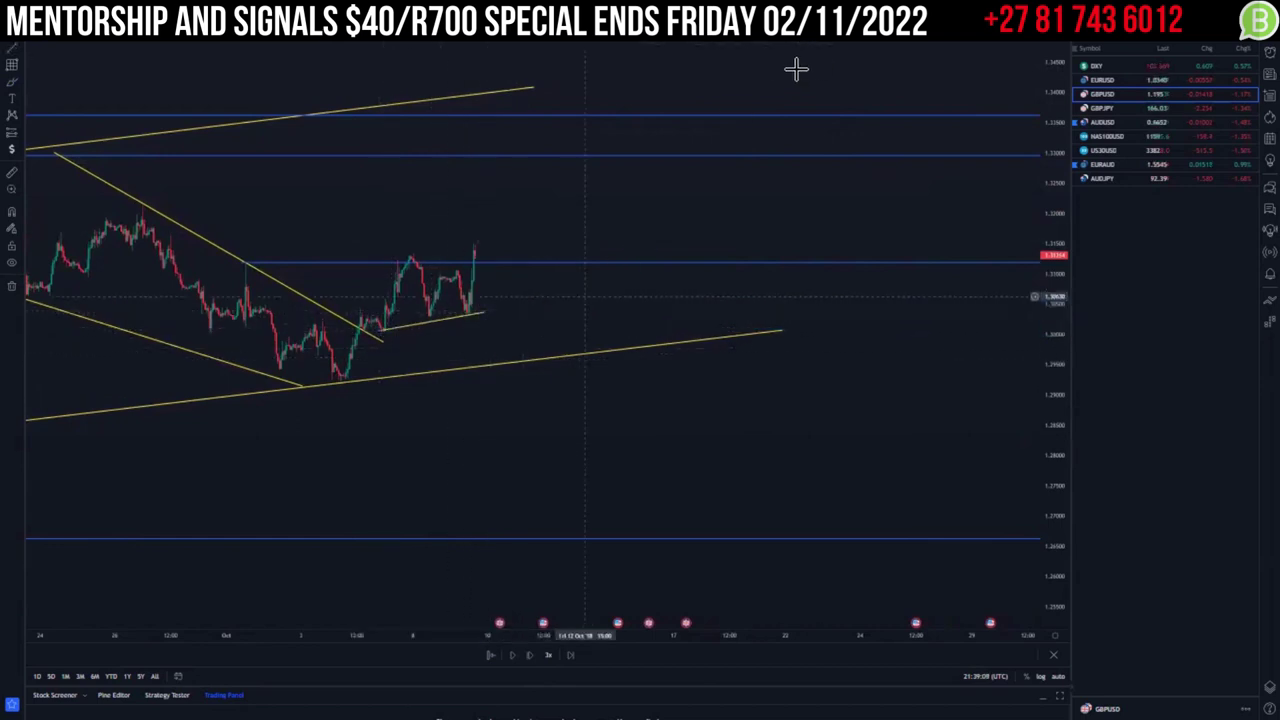
pyautogui.click(396, 261)
pyautogui.click(548, 256)
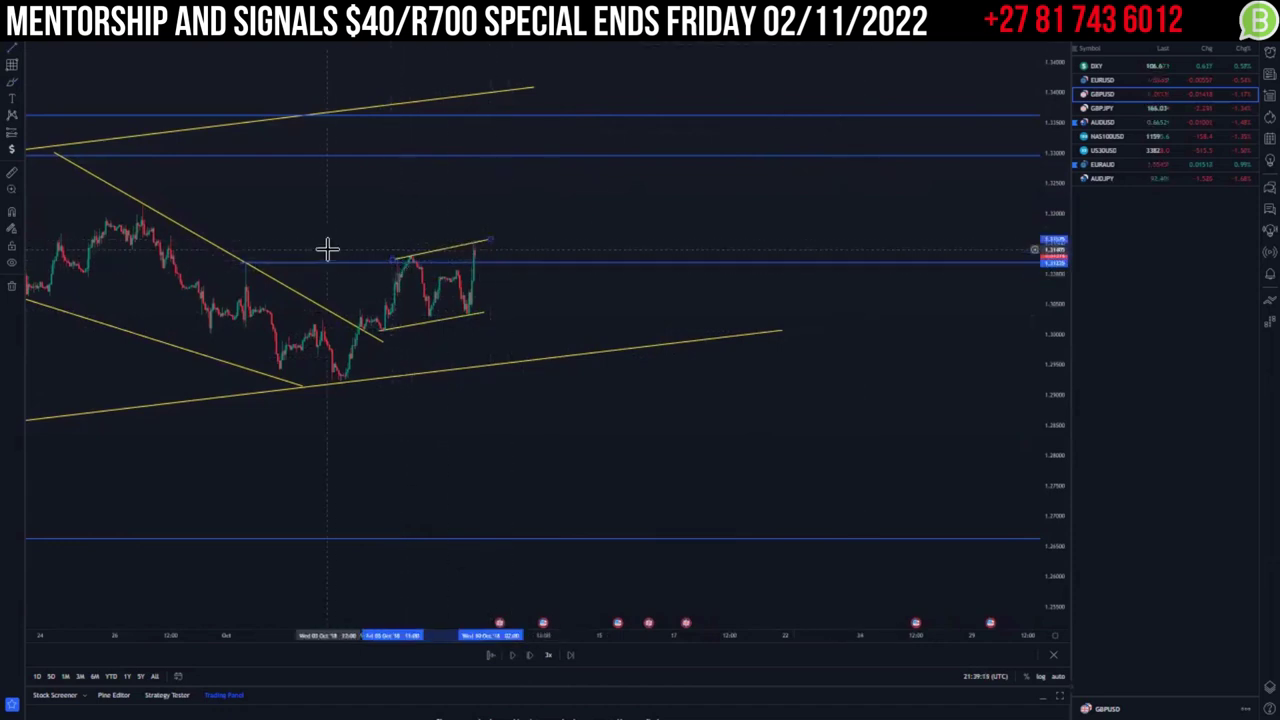
# Remove the ray at the early October high and place a horizontal ray at the 9 October 2018 low.
pyautogui.moveTo(480, 262); pyautogui.dragTo(502, 314)
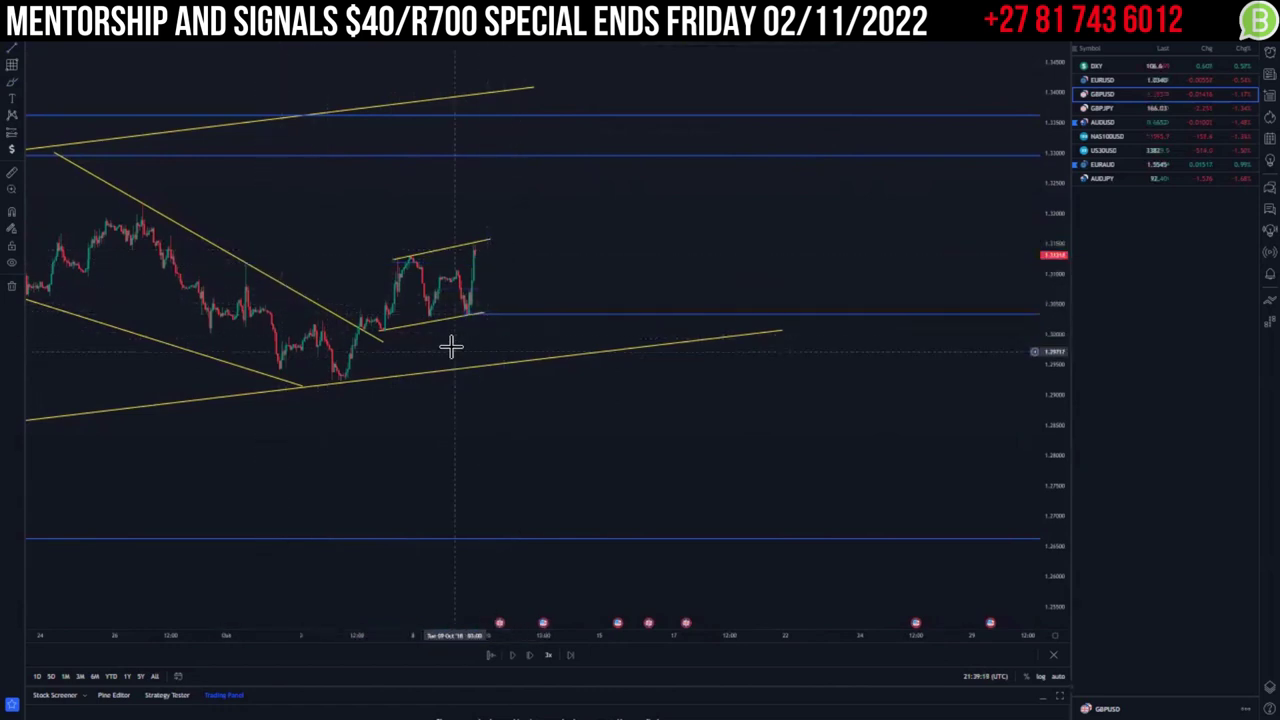
pyautogui.scroll(-1, 451, 346)
pyautogui.scroll(2, 451, 346)
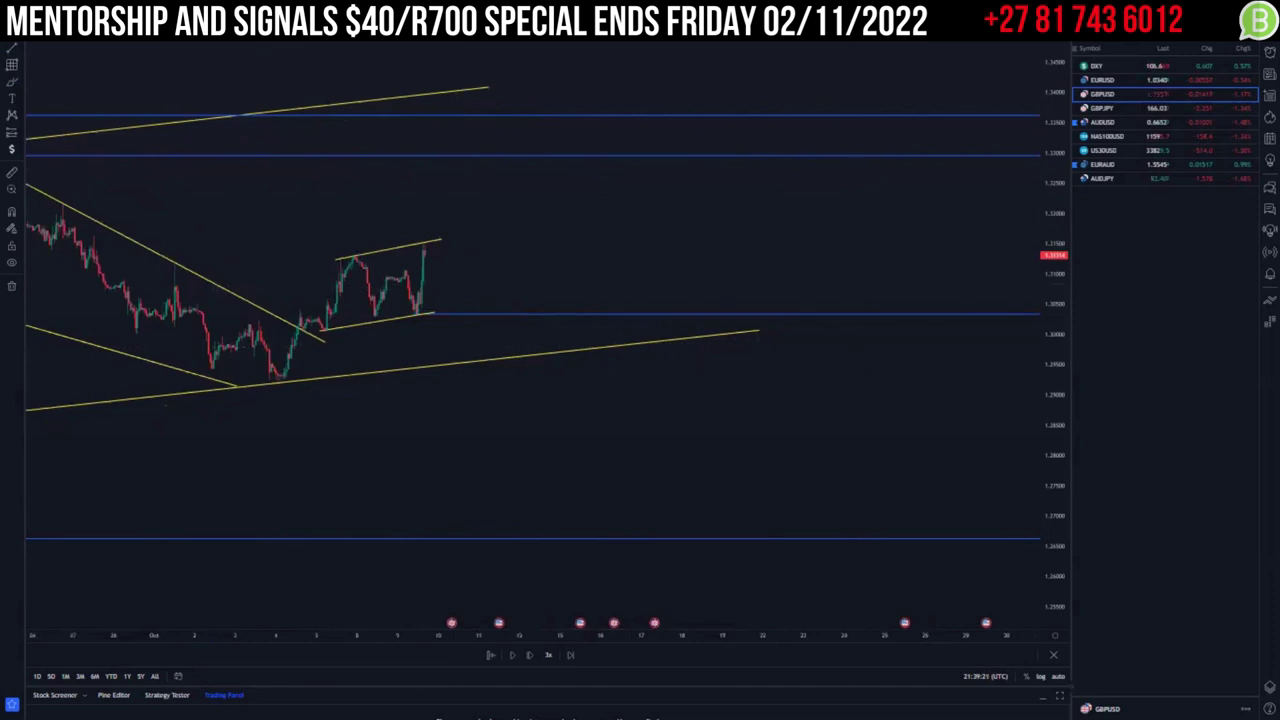
# Draw a projected path from the current price down to the 9 October low ray and up to the large channel's upper line.
pyautogui.click(431, 252)
pyautogui.click(450, 310)
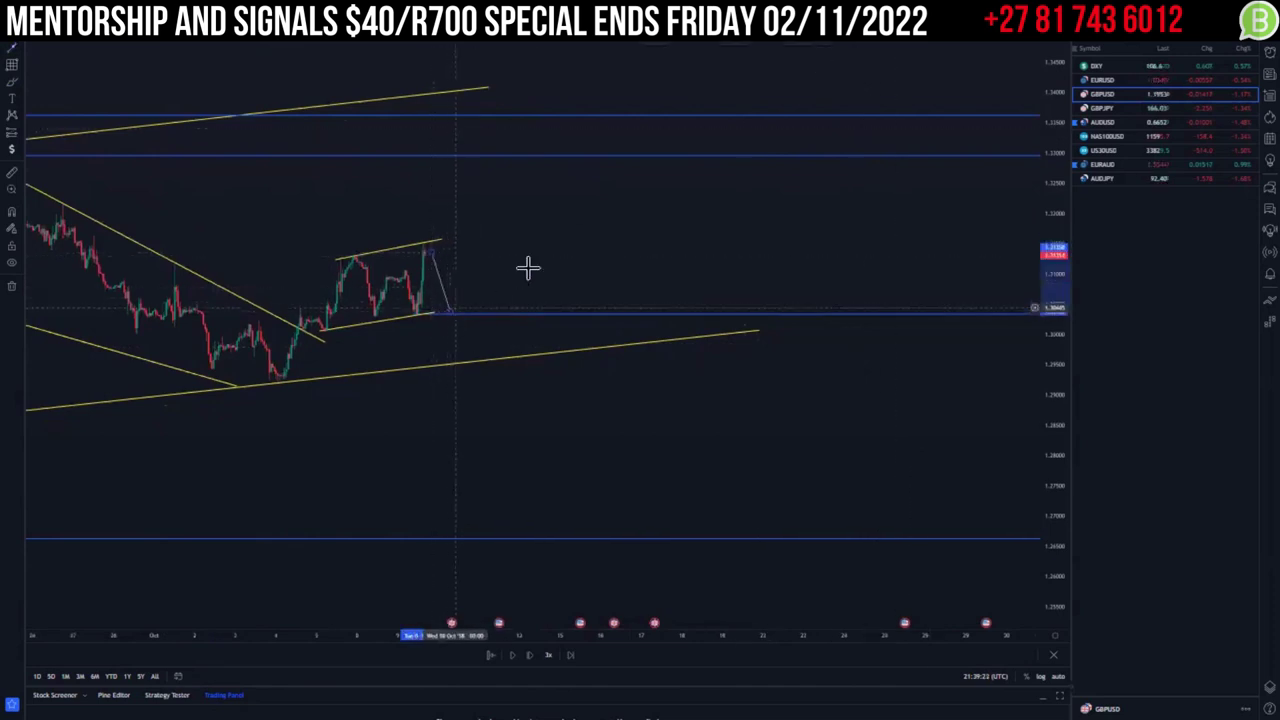
pyautogui.click(451, 314)
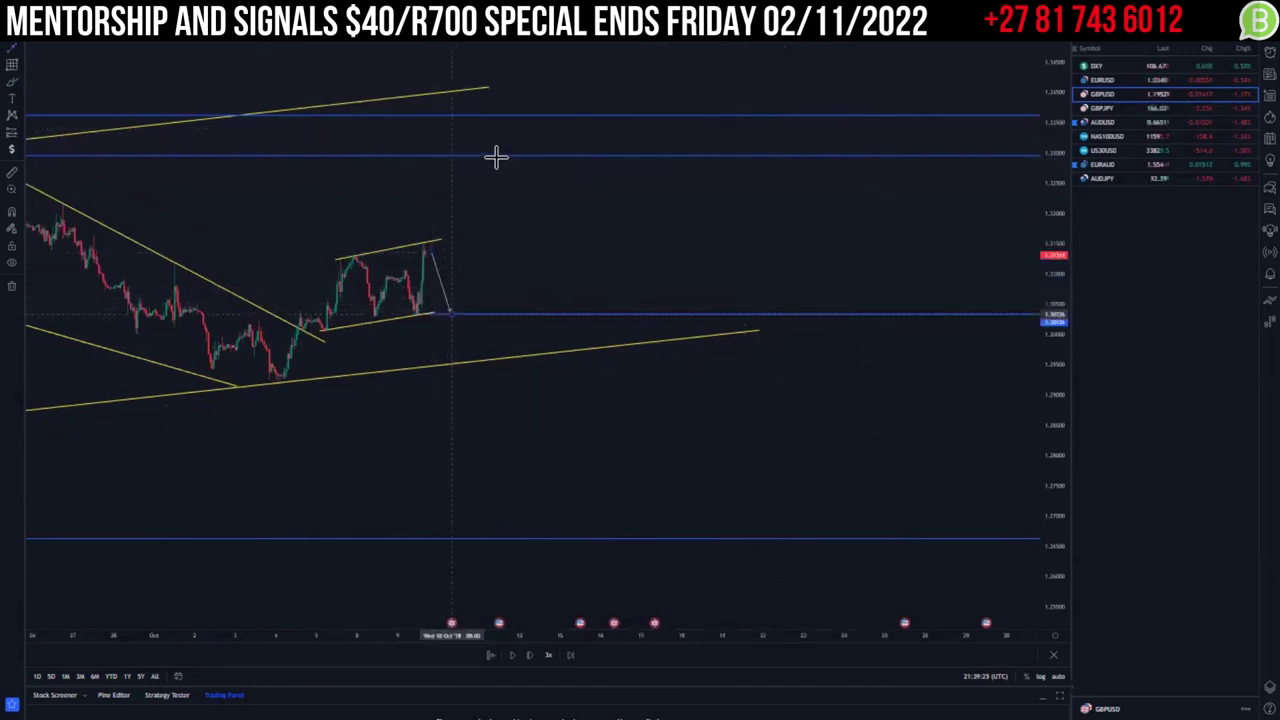
pyautogui.moveTo(450, 312); pyautogui.dragTo(491, 94)
pyautogui.scroll(-2, 530, 360)
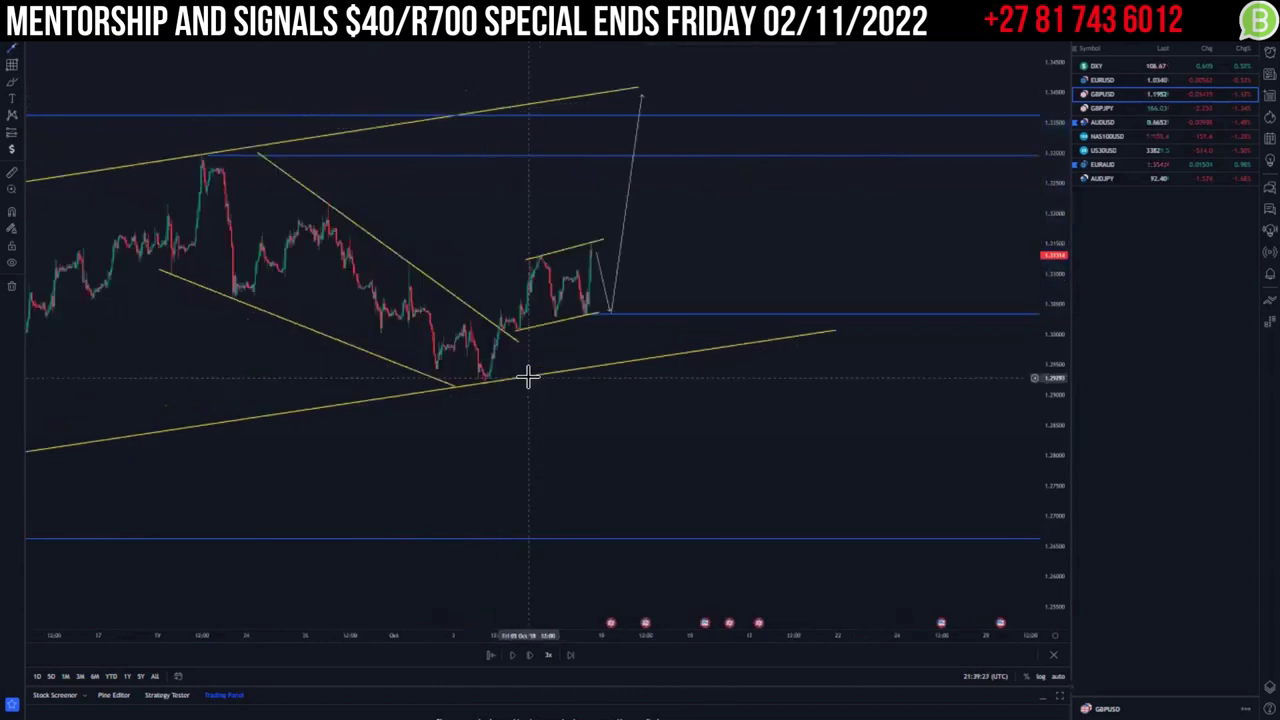
# Delete both projected path lines, the rise to the large channel's upper line and the drop to the 9 October low ray.
pyautogui.click(619, 270)
pyautogui.press('Delete')
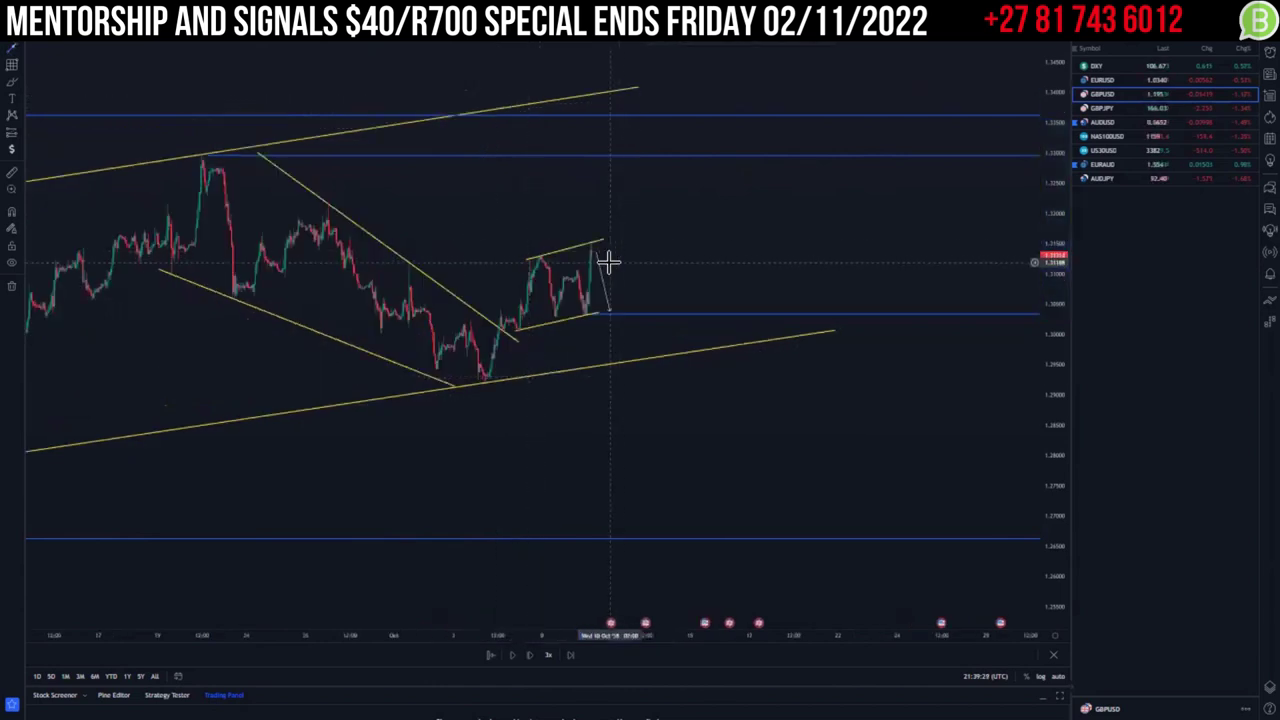
pyautogui.click(604, 296)
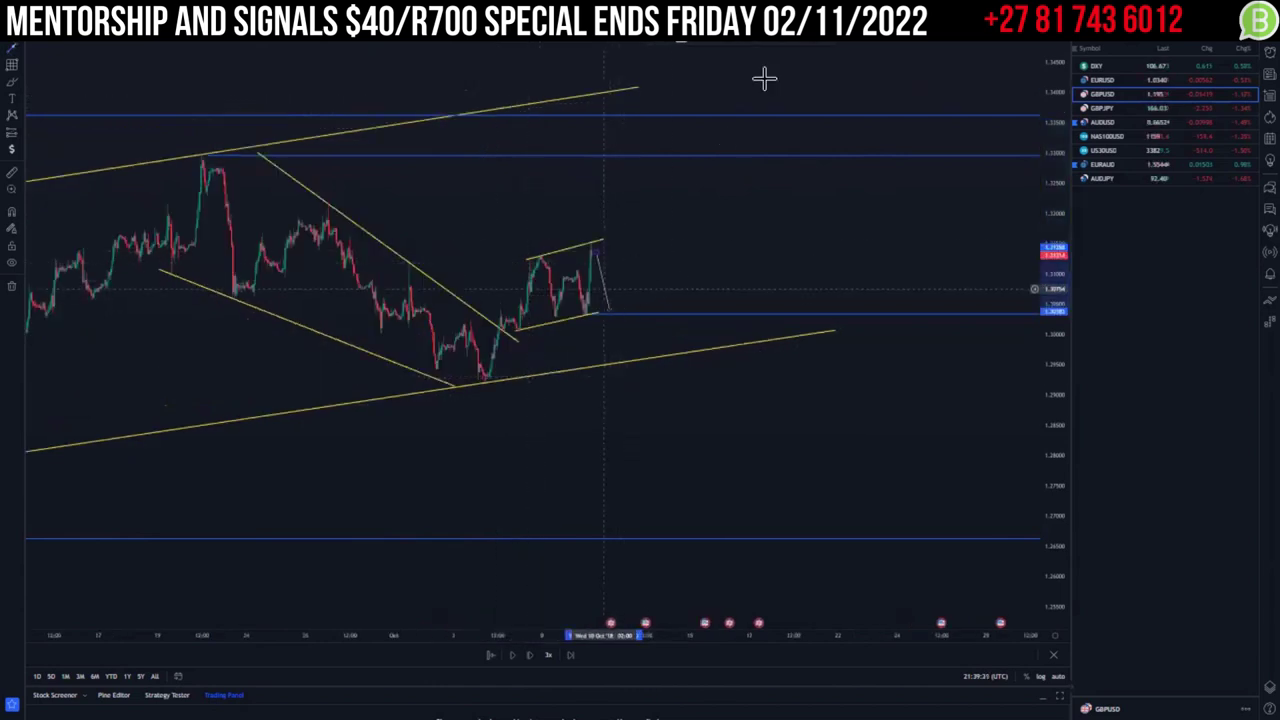
pyautogui.press('Delete')
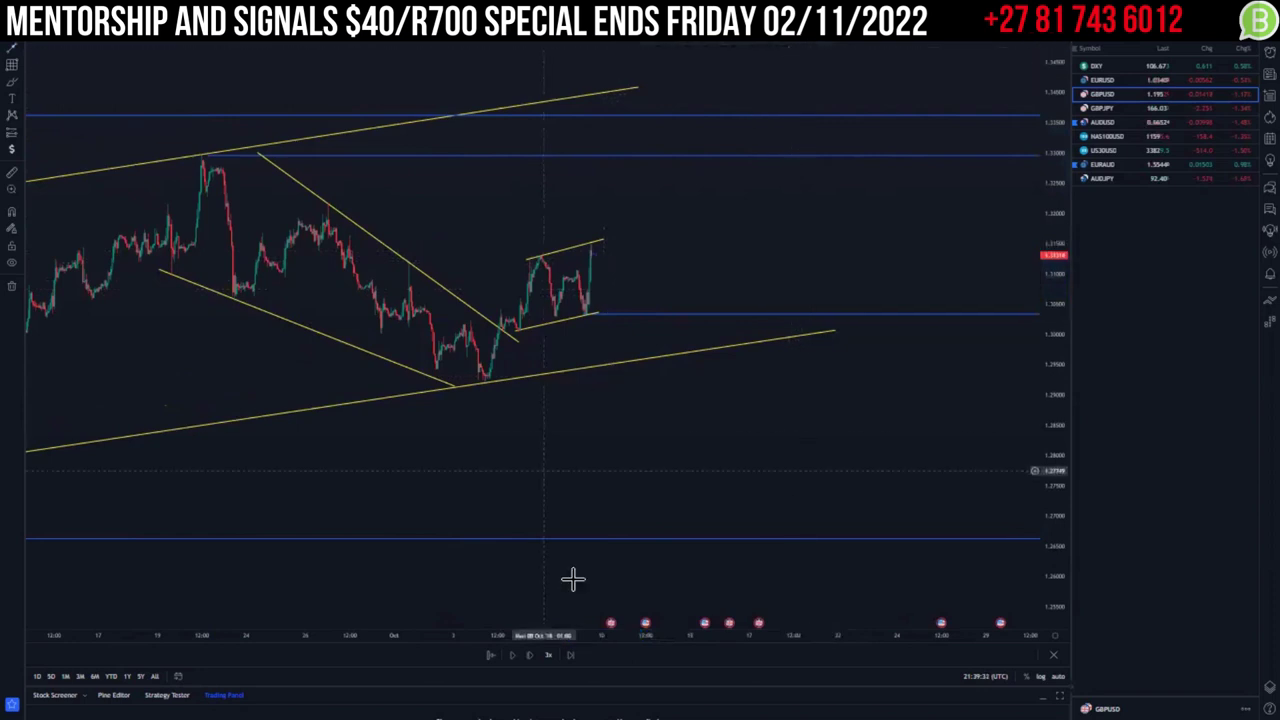
# Step the replay forward bar by bar from 9 October 2018, up to the small rising channel's upper line.
pyautogui.click(532, 655)
pyautogui.click(532, 655)
pyautogui.click(532, 655)
pyautogui.click(532, 655)
pyautogui.click(532, 655)
pyautogui.click(532, 655)
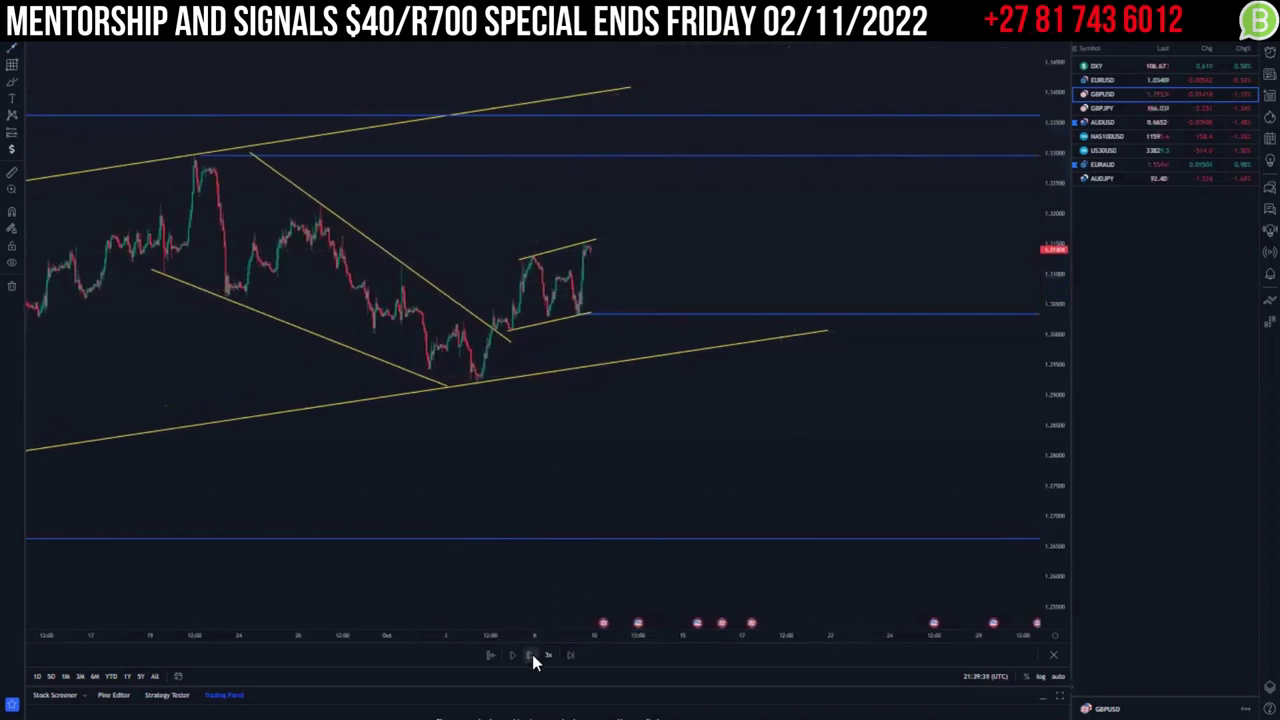
pyautogui.click(532, 655)
pyautogui.click(532, 655)
pyautogui.click(532, 655)
pyautogui.click(532, 655)
pyautogui.click(532, 655)
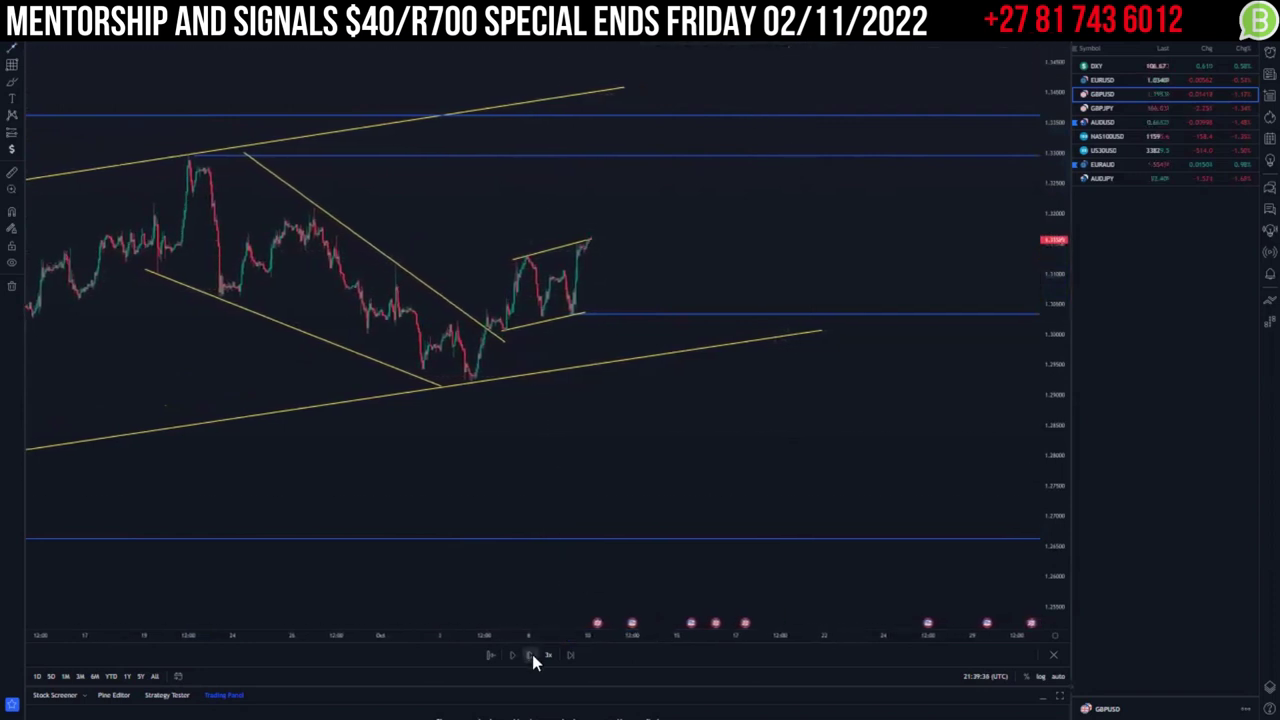
# Shorten the small rising channel's upper line and draw a tight rising channel around the 9–10 October 2018 consolidation above it.
pyautogui.click(585, 243)
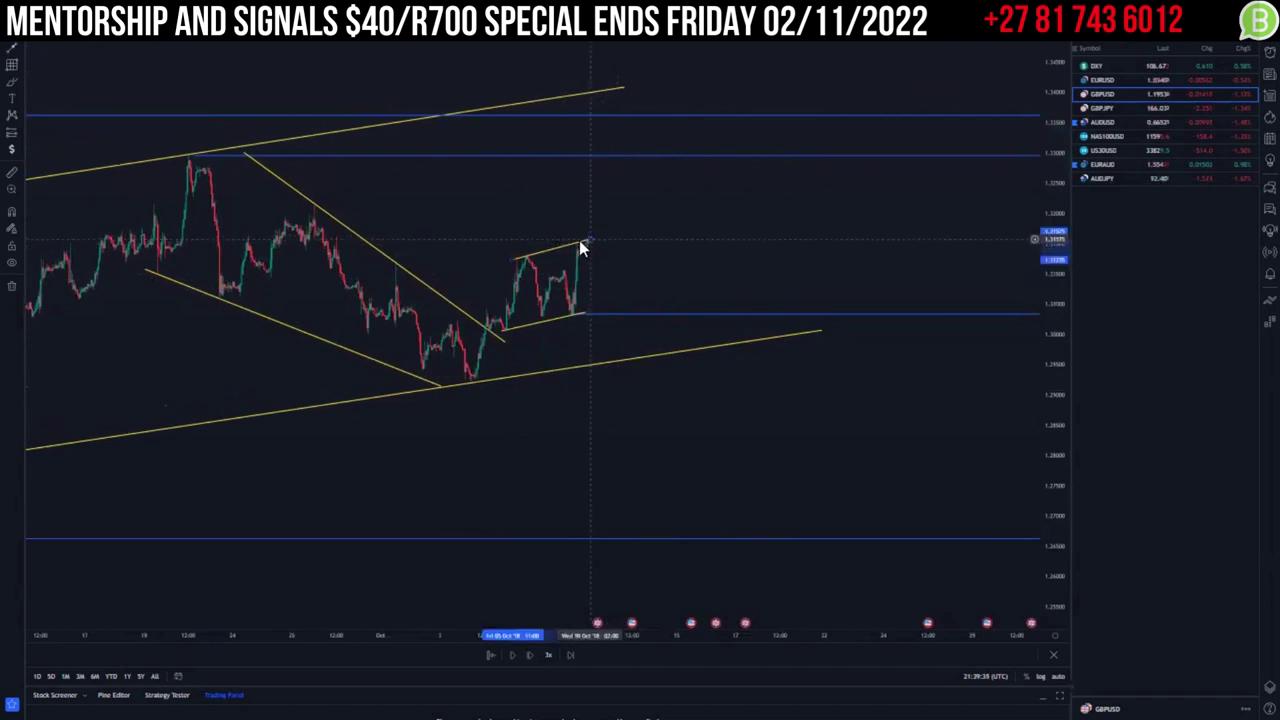
pyautogui.click(649, 249)
pyautogui.scroll(3, 634, 320)
pyautogui.moveTo(550, 263); pyautogui.dragTo(889, 284)
pyautogui.scroll(3, 818, 396)
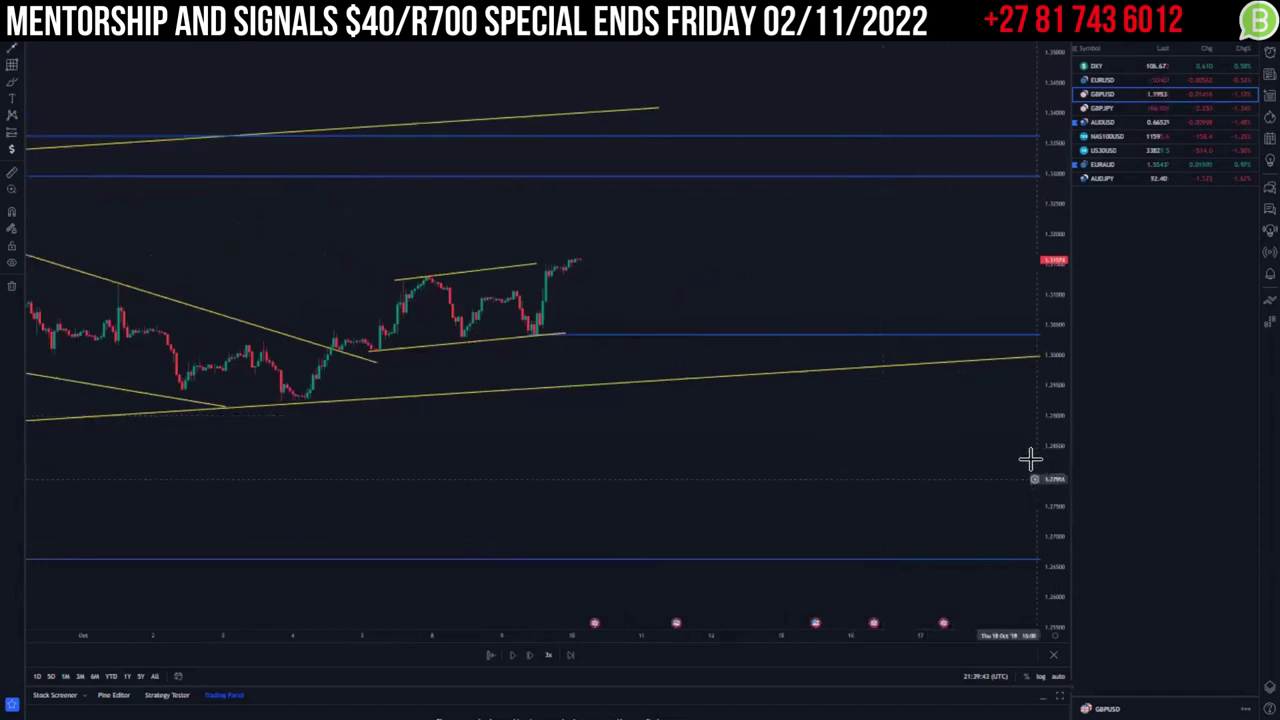
pyautogui.moveTo(1030, 459); pyautogui.dragTo(1030, 342)
pyautogui.moveTo(725, 346); pyautogui.dragTo(741, 454)
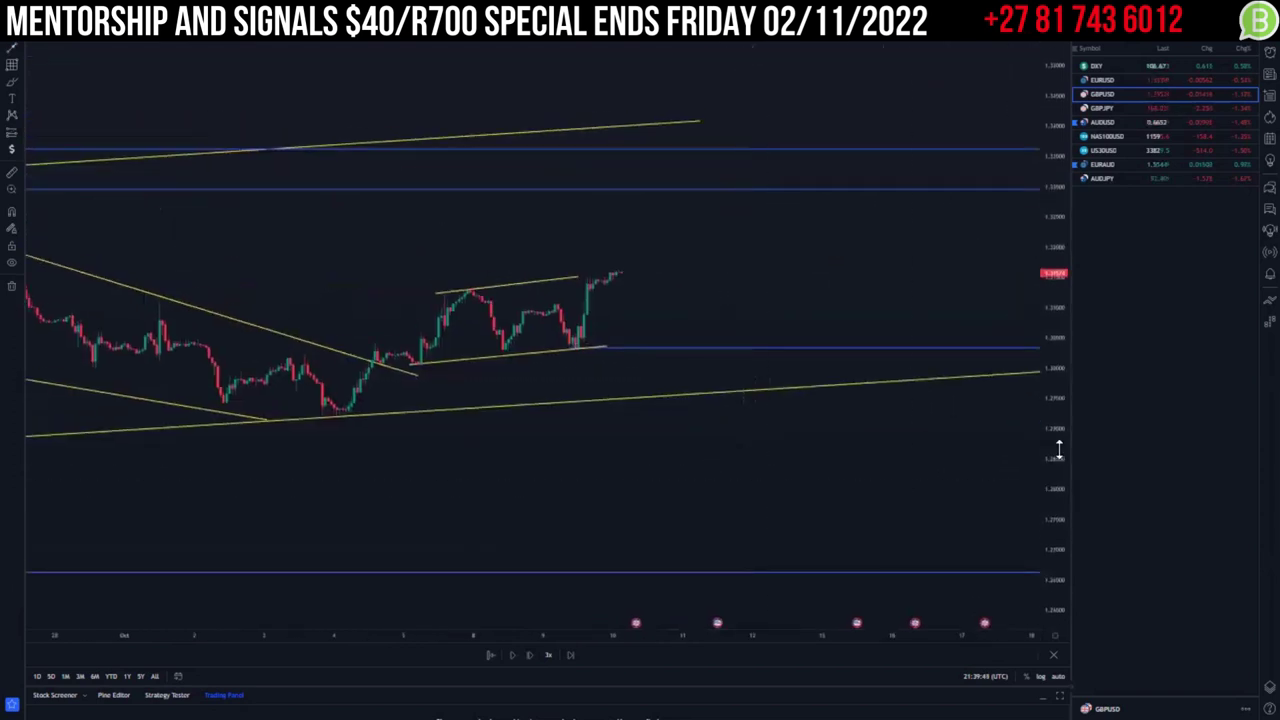
pyautogui.moveTo(1059, 450); pyautogui.dragTo(1059, 270)
pyautogui.moveTo(666, 250); pyautogui.dragTo(677, 262)
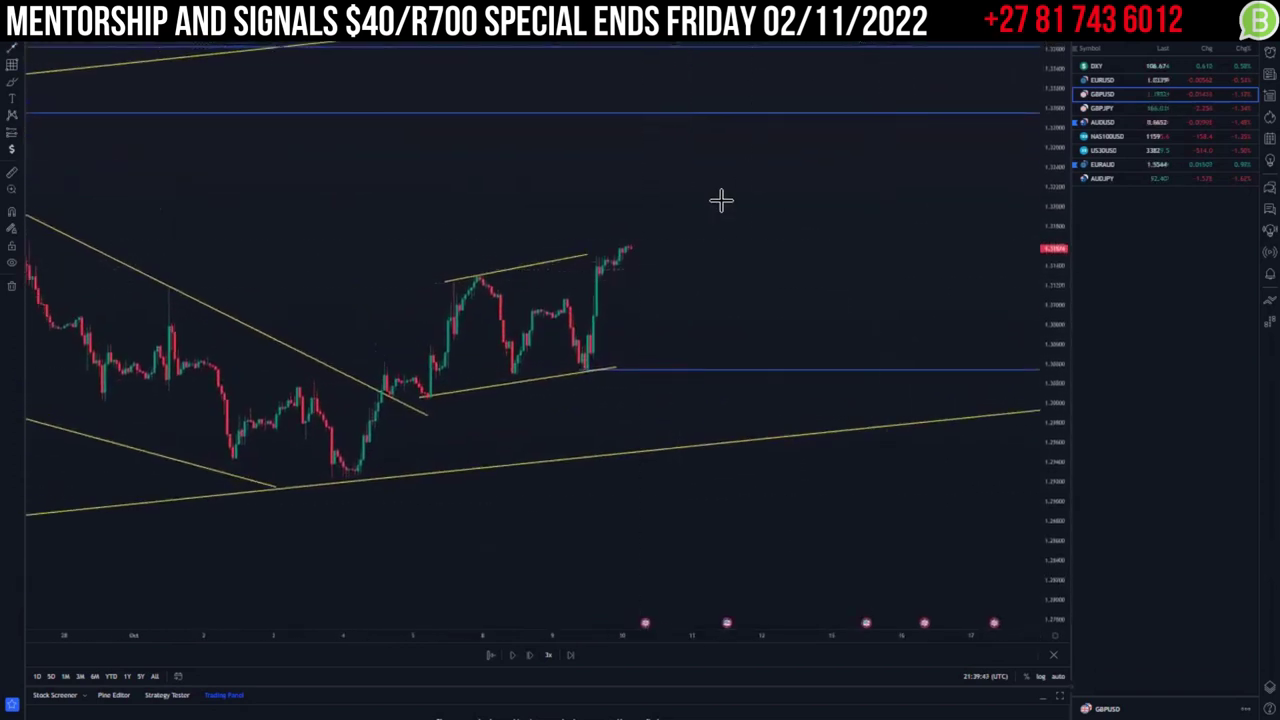
pyautogui.click(603, 278)
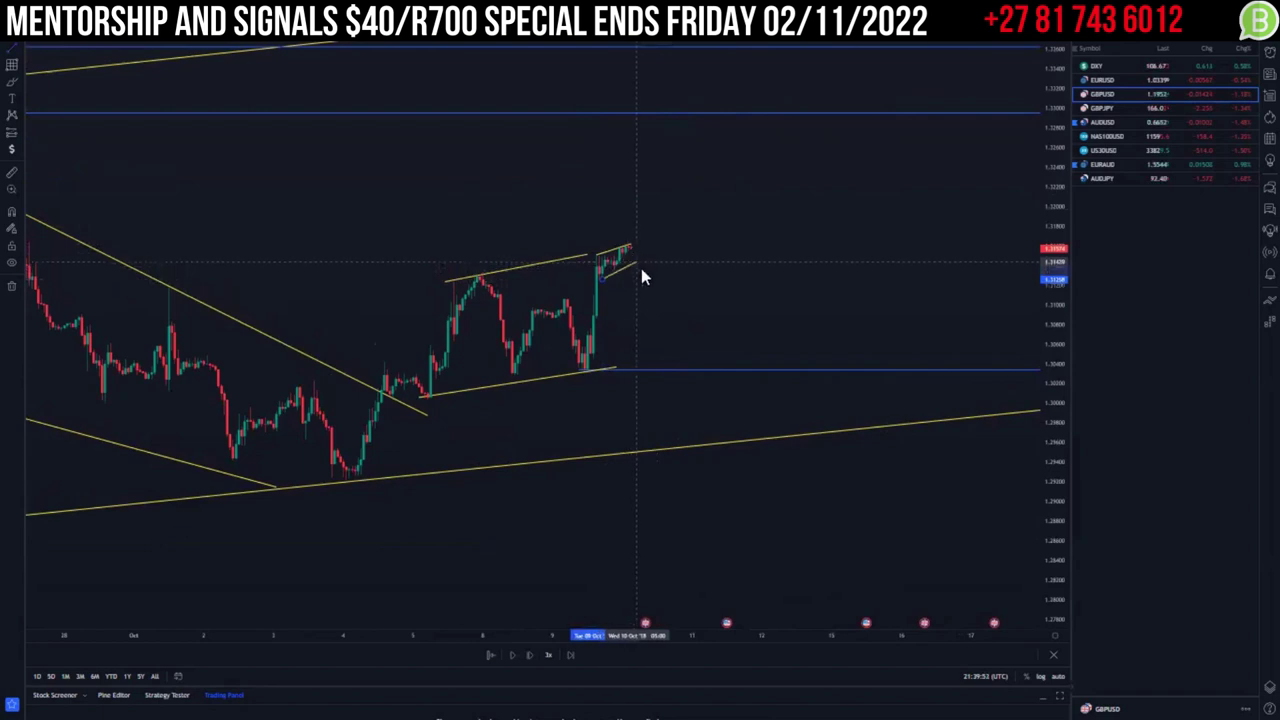
pyautogui.click(639, 266)
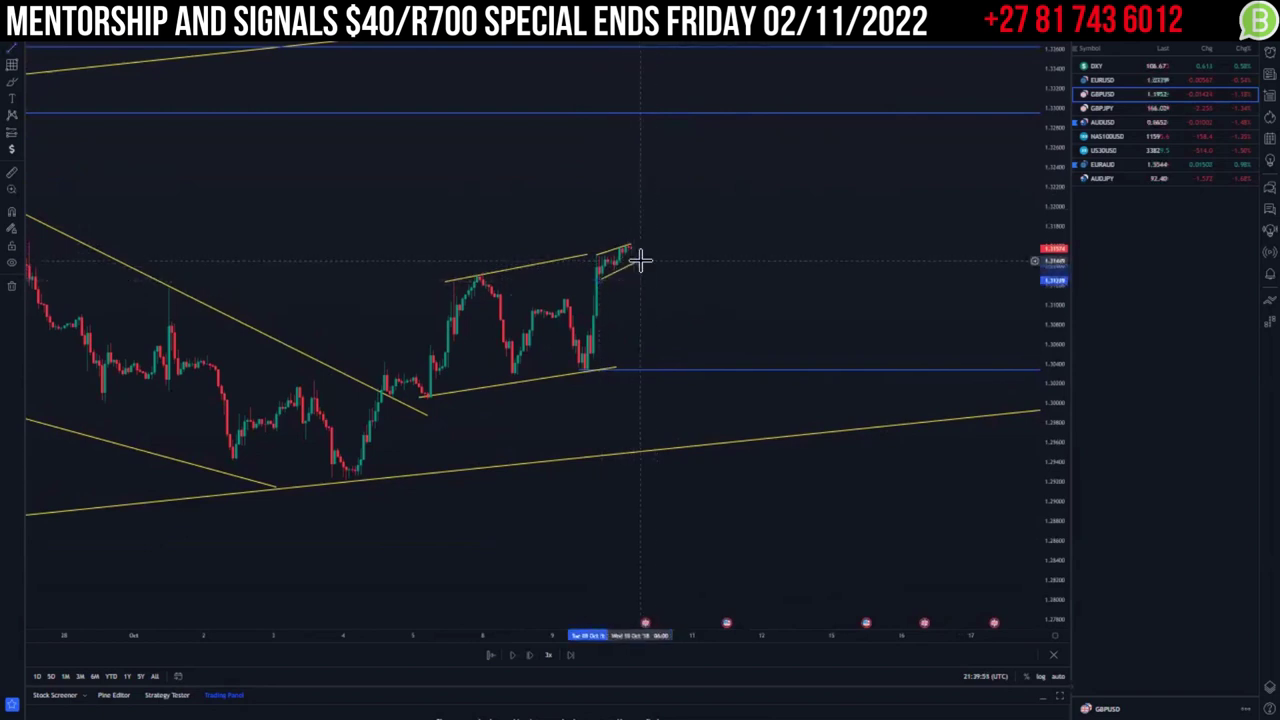
pyautogui.moveTo(637, 262); pyautogui.dragTo(634, 263)
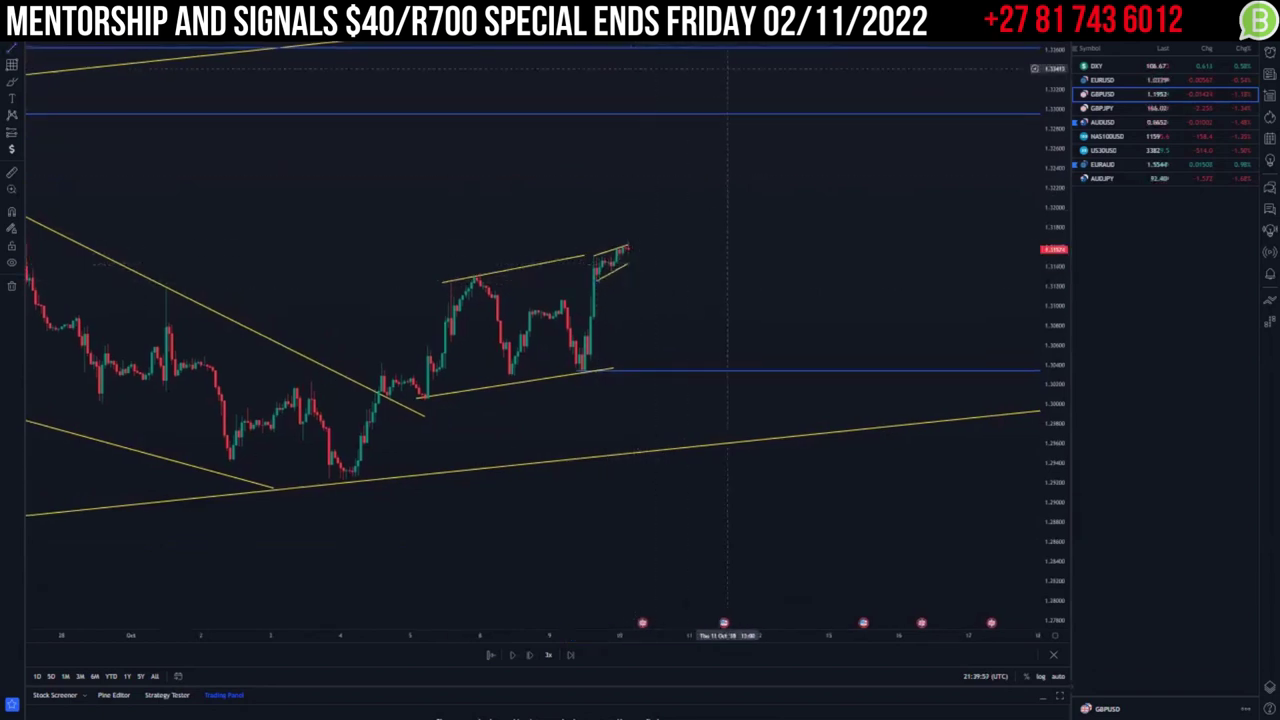
# Place a long position at the tight channel's breakout, with the stop just below that channel and the target on the large channel's upper line.
pyautogui.click(619, 240)
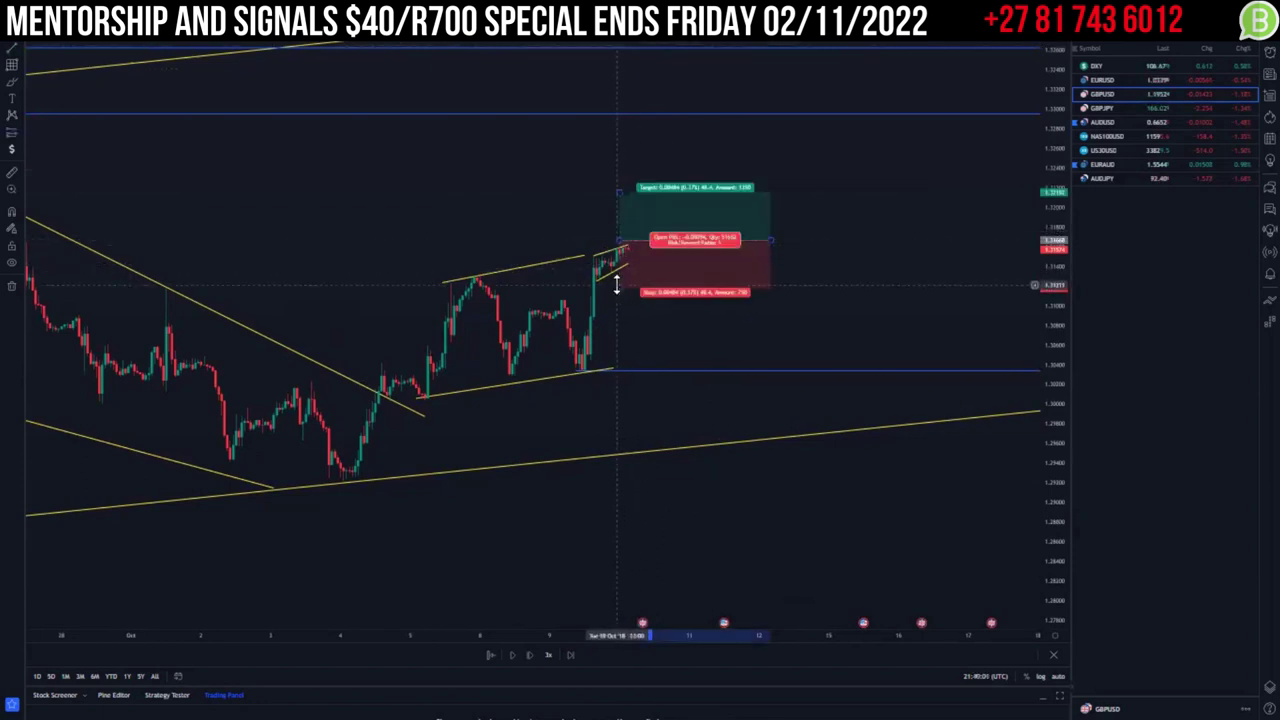
pyautogui.moveTo(617, 285); pyautogui.dragTo(617, 279)
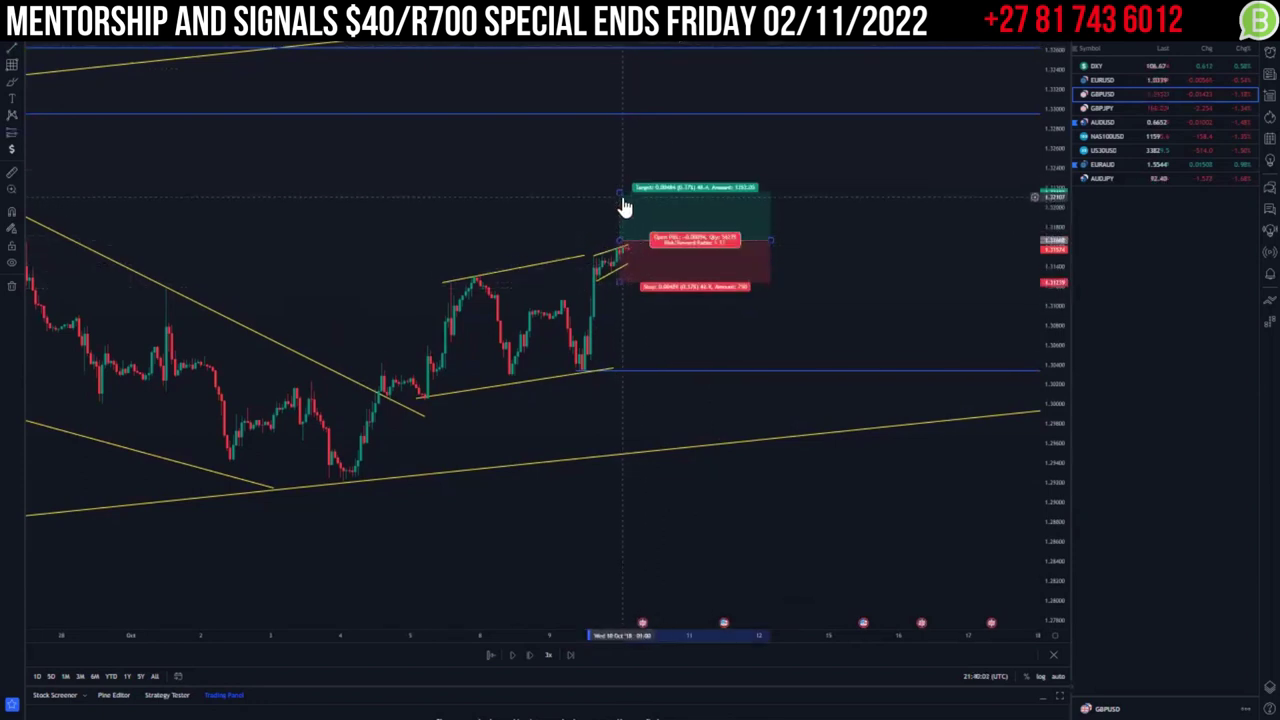
pyautogui.moveTo(620, 192); pyautogui.dragTo(618, 48)
pyautogui.moveTo(554, 91); pyautogui.dragTo(503, 206)
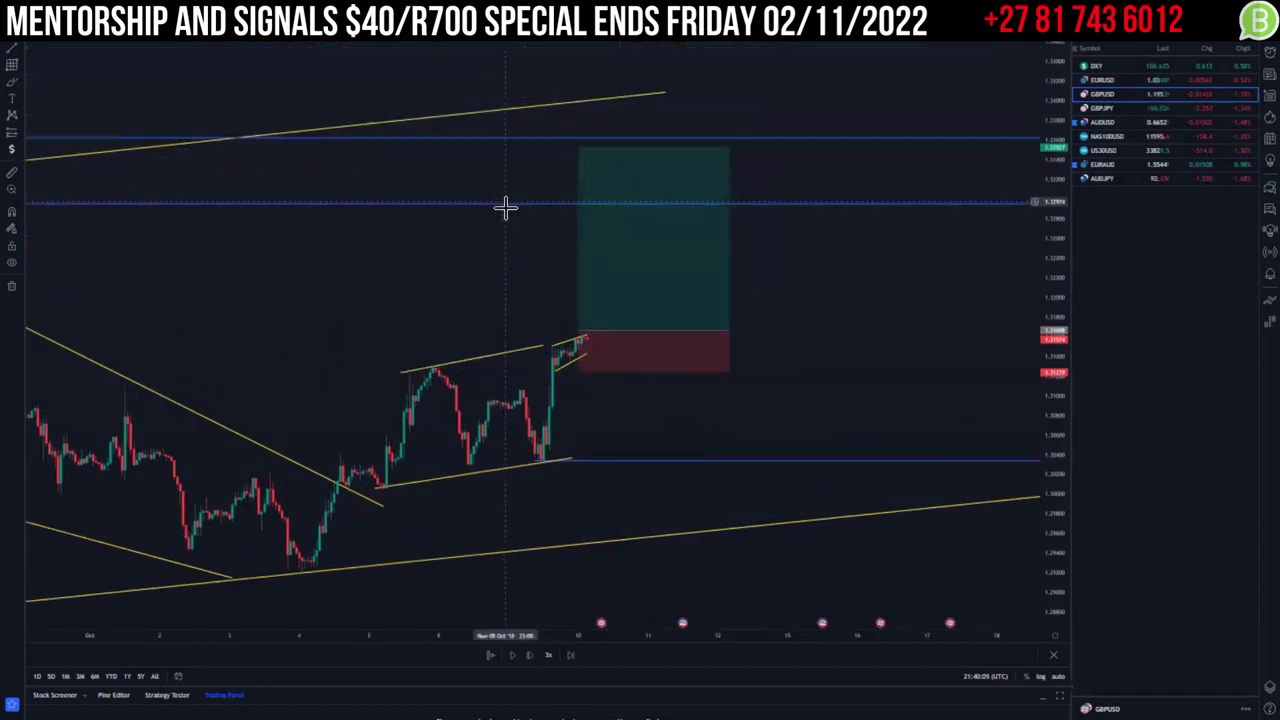
pyautogui.moveTo(586, 162); pyautogui.dragTo(594, 120)
pyautogui.moveTo(469, 296); pyautogui.dragTo(499, 260)
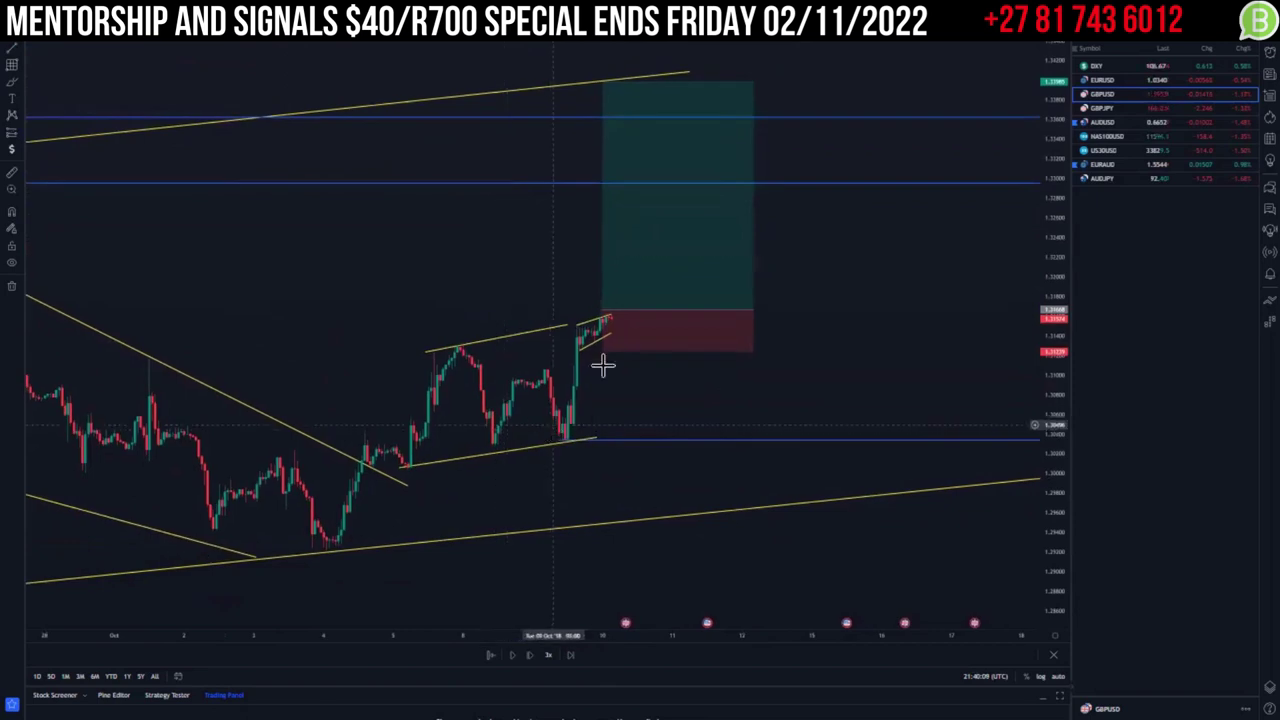
pyautogui.moveTo(604, 309); pyautogui.dragTo(603, 305)
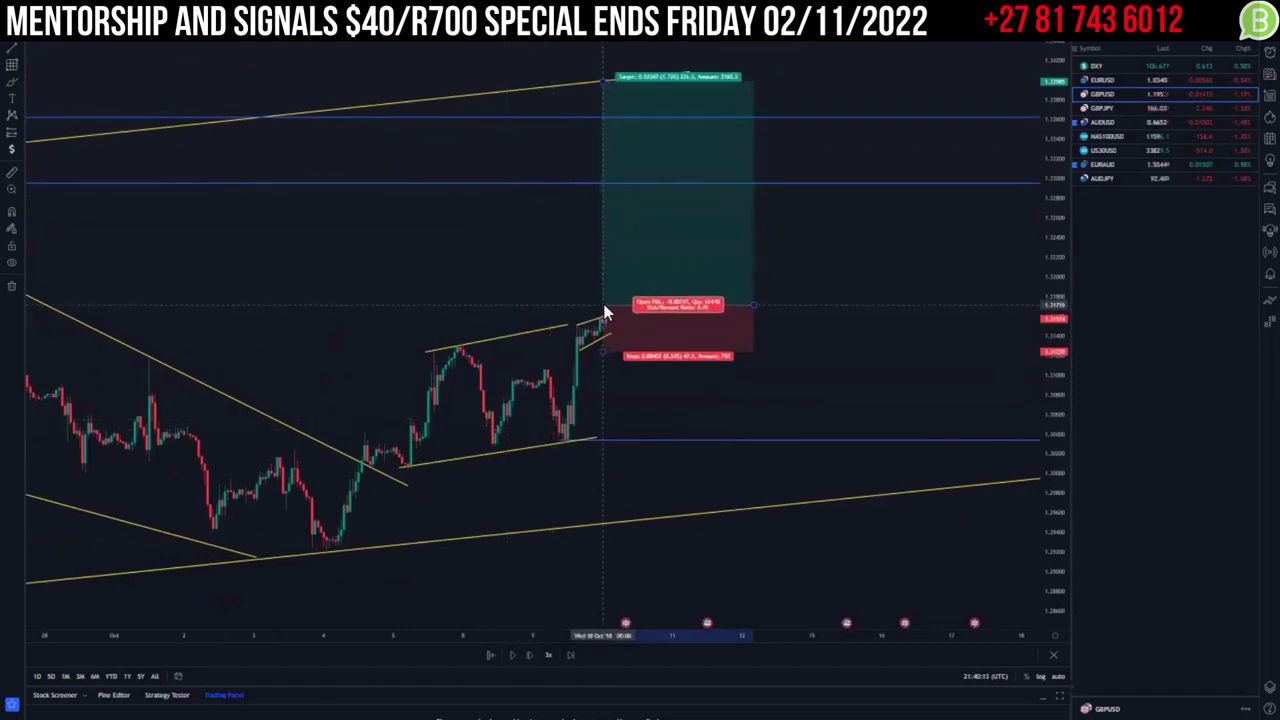
# Step the replay forward bar by bar through 10 October 2018 to follow the long position.
pyautogui.click(530, 656)
pyautogui.click(530, 656)
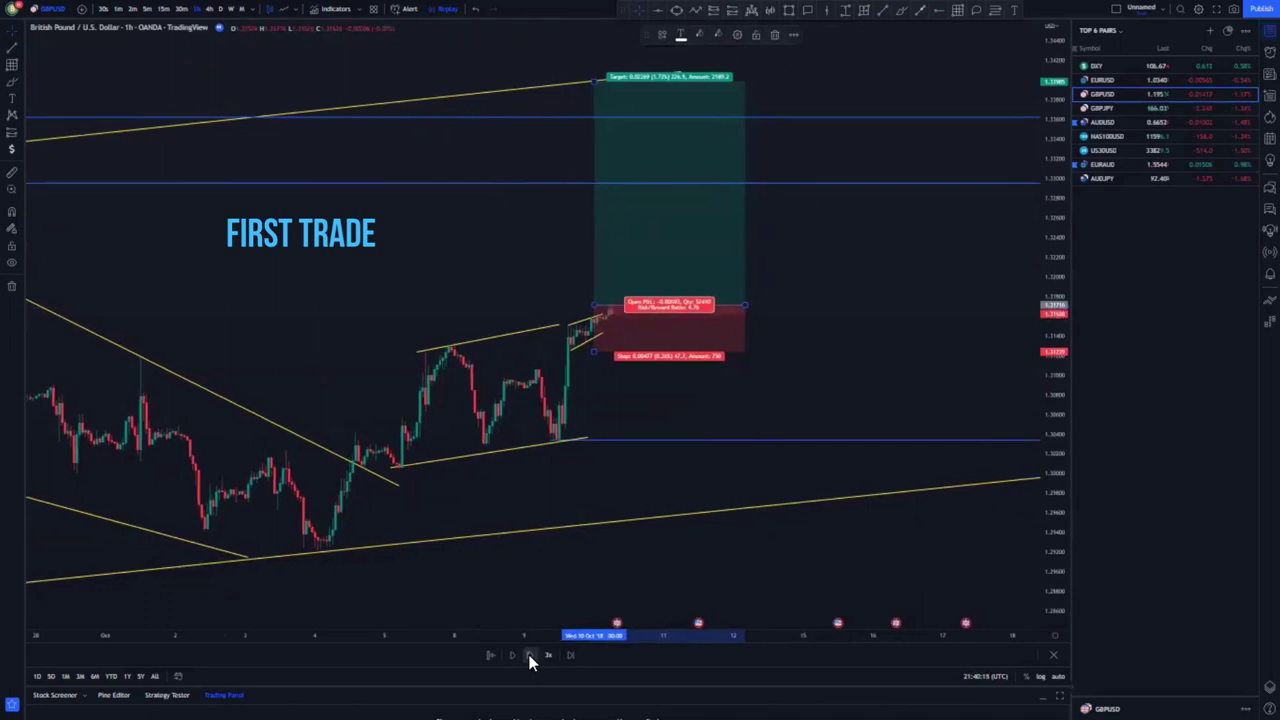
pyautogui.click(530, 656)
pyautogui.click(530, 656)
pyautogui.click(530, 656)
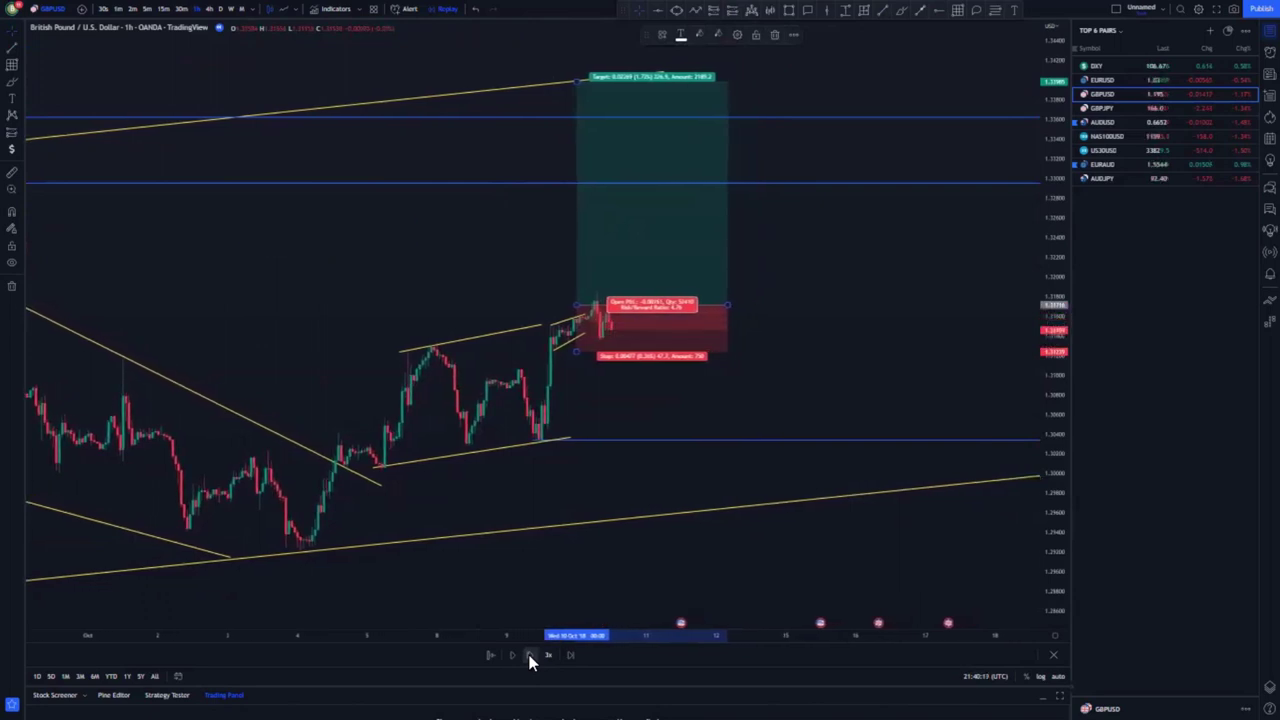
pyautogui.click(530, 656)
pyautogui.click(530, 656)
pyautogui.click(530, 656)
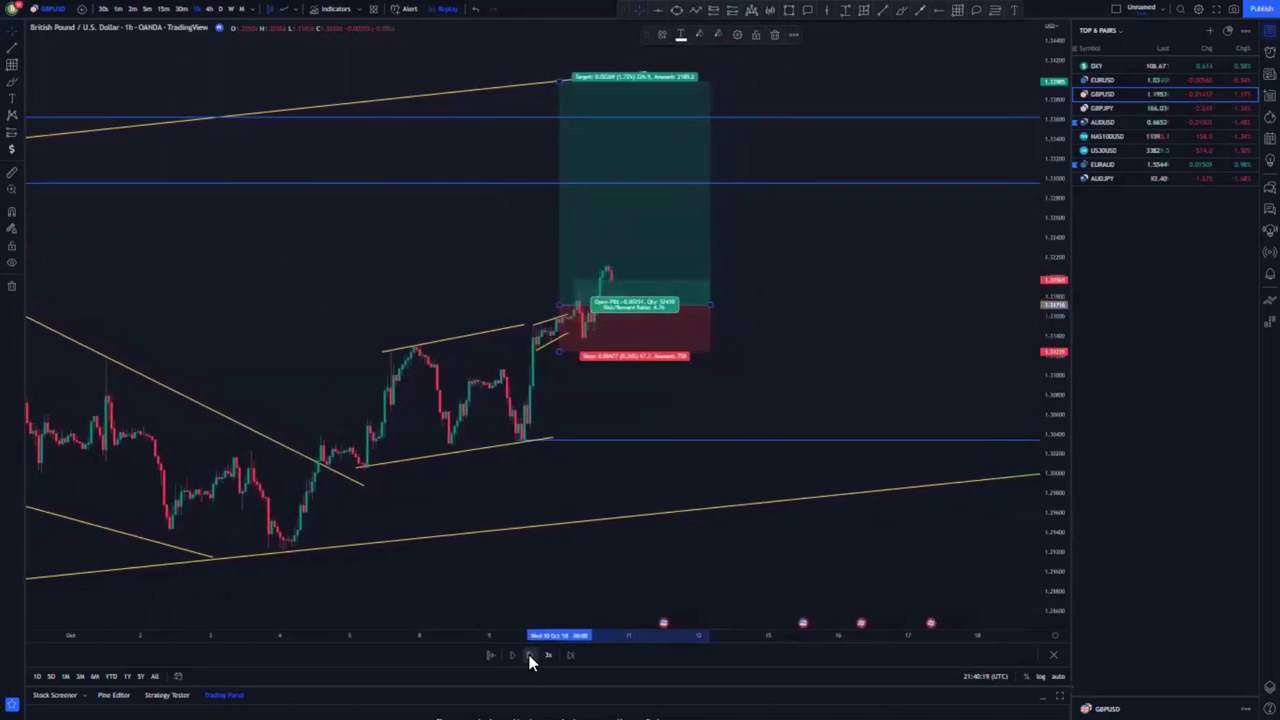
# Pull the long position's target down near price, restore it to the large channel's upper line, and step the replay into 11 October.
pyautogui.moveTo(557, 80); pyautogui.dragTo(578, 279)
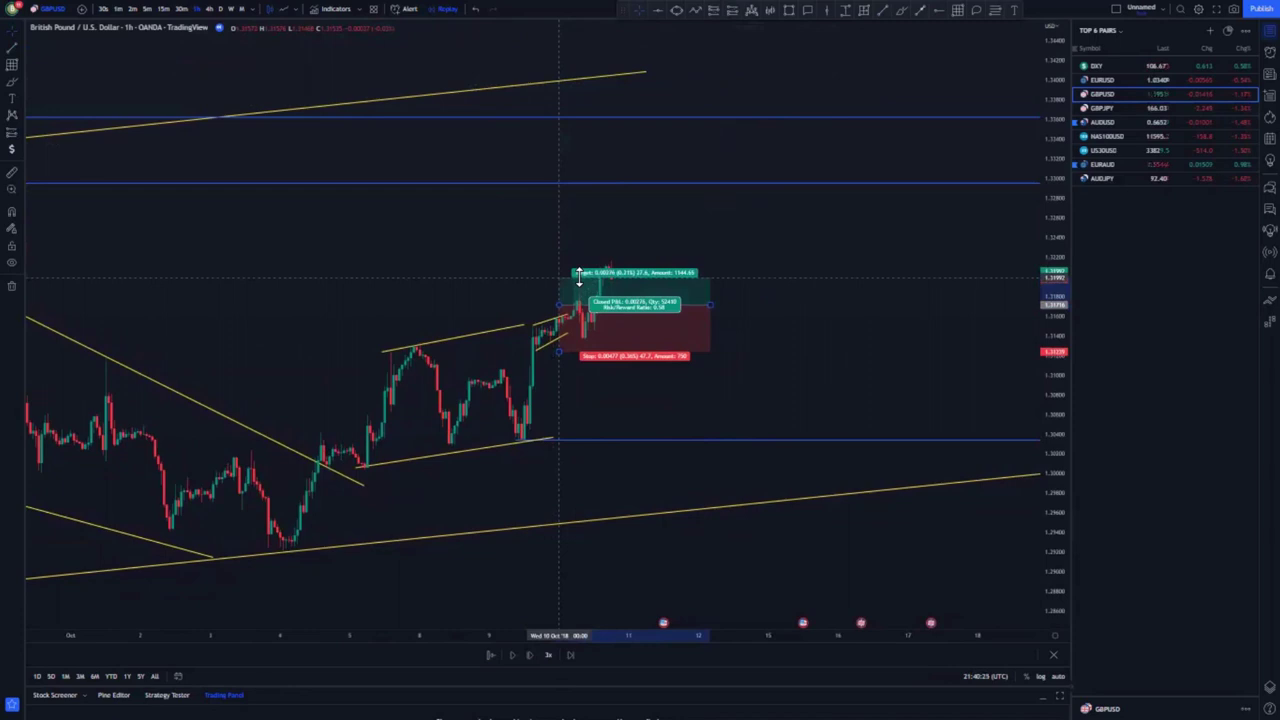
pyautogui.moveTo(578, 276); pyautogui.dragTo(586, 74)
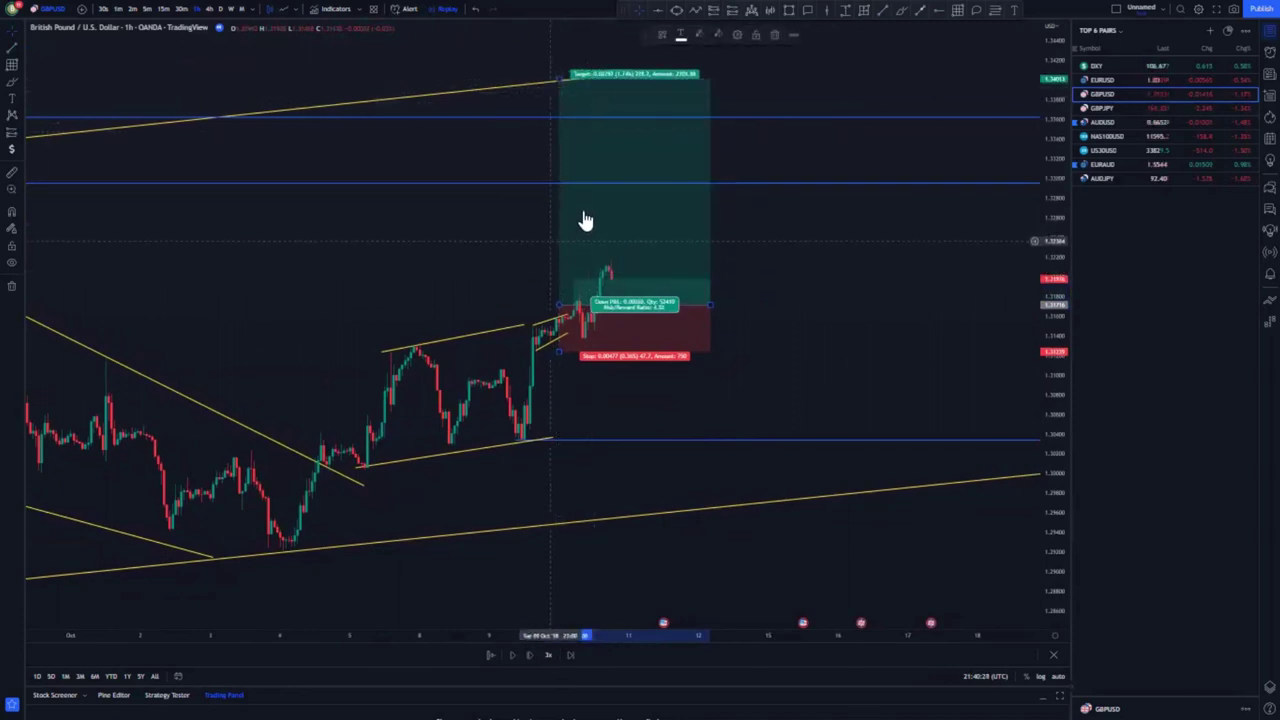
pyautogui.click(531, 657)
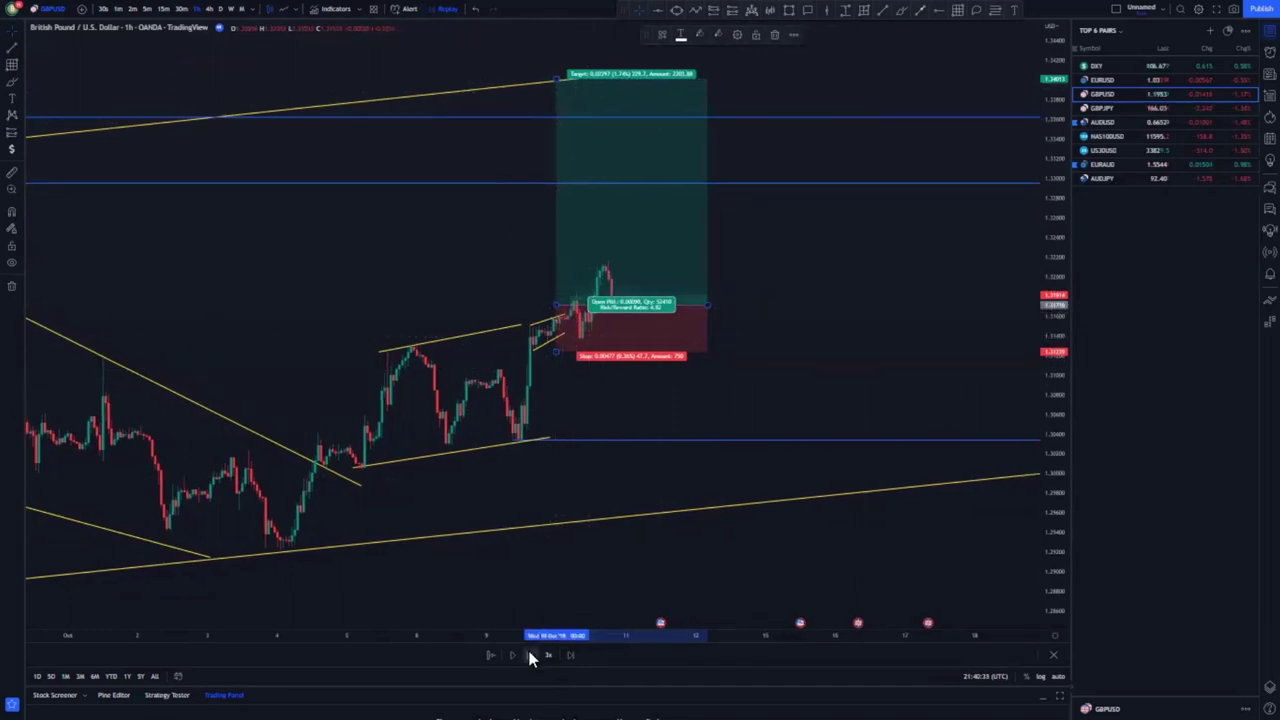
pyautogui.click(525, 656)
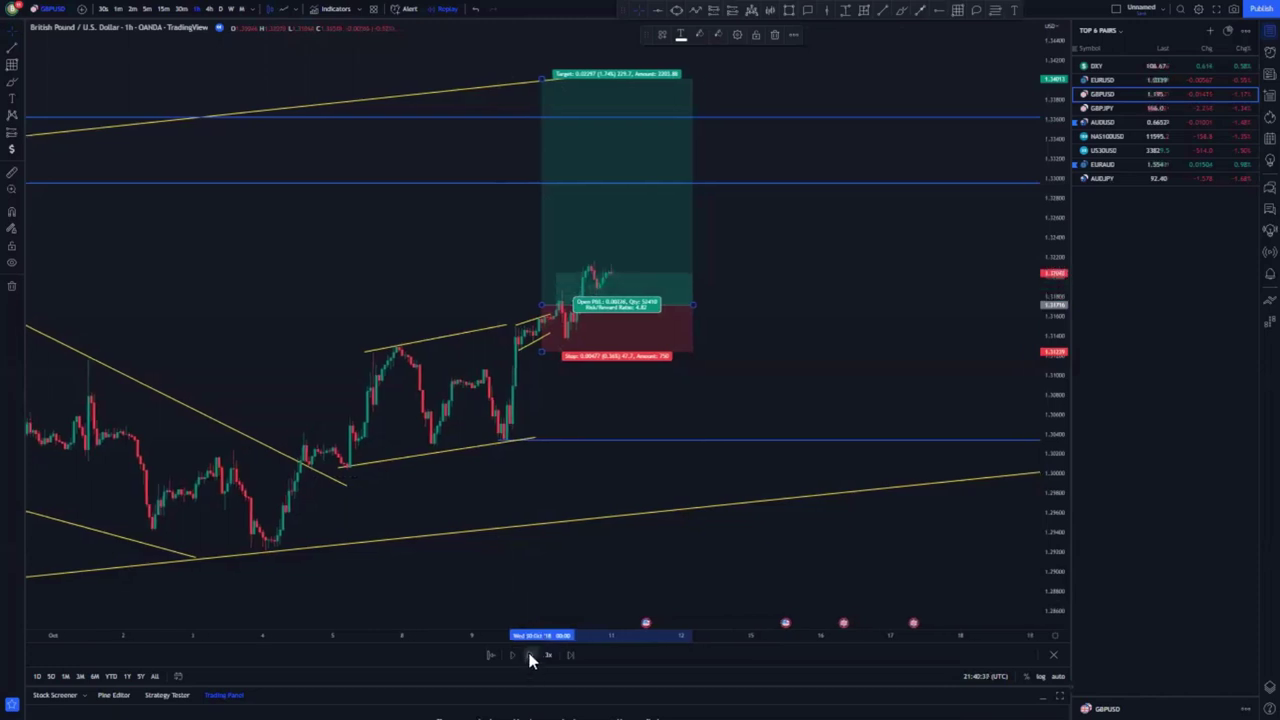
pyautogui.click(530, 656)
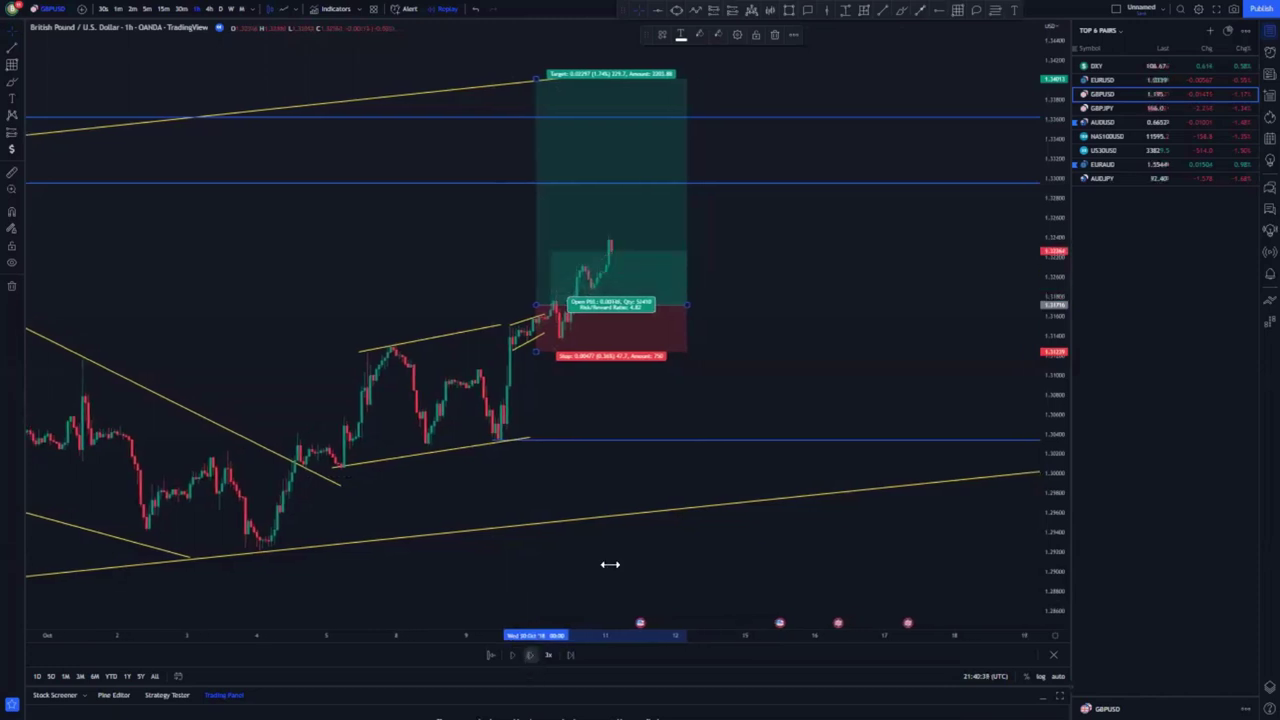
# Mark the two broken swing highs of 10 October inside the long position with short blue brush strokes.
pyautogui.moveTo(1034, 500); pyautogui.dragTo(1044, 405)
pyautogui.moveTo(837, 399); pyautogui.dragTo(837, 427)
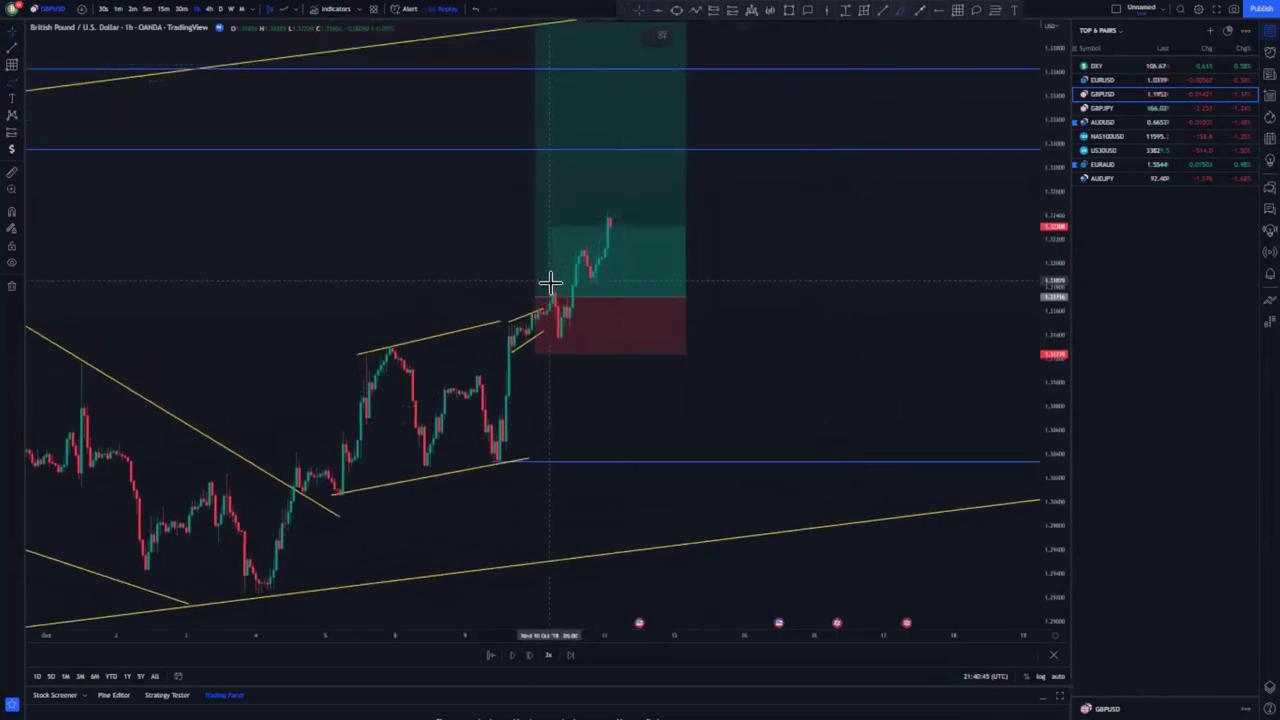
pyautogui.moveTo(551, 283); pyautogui.dragTo(569, 282)
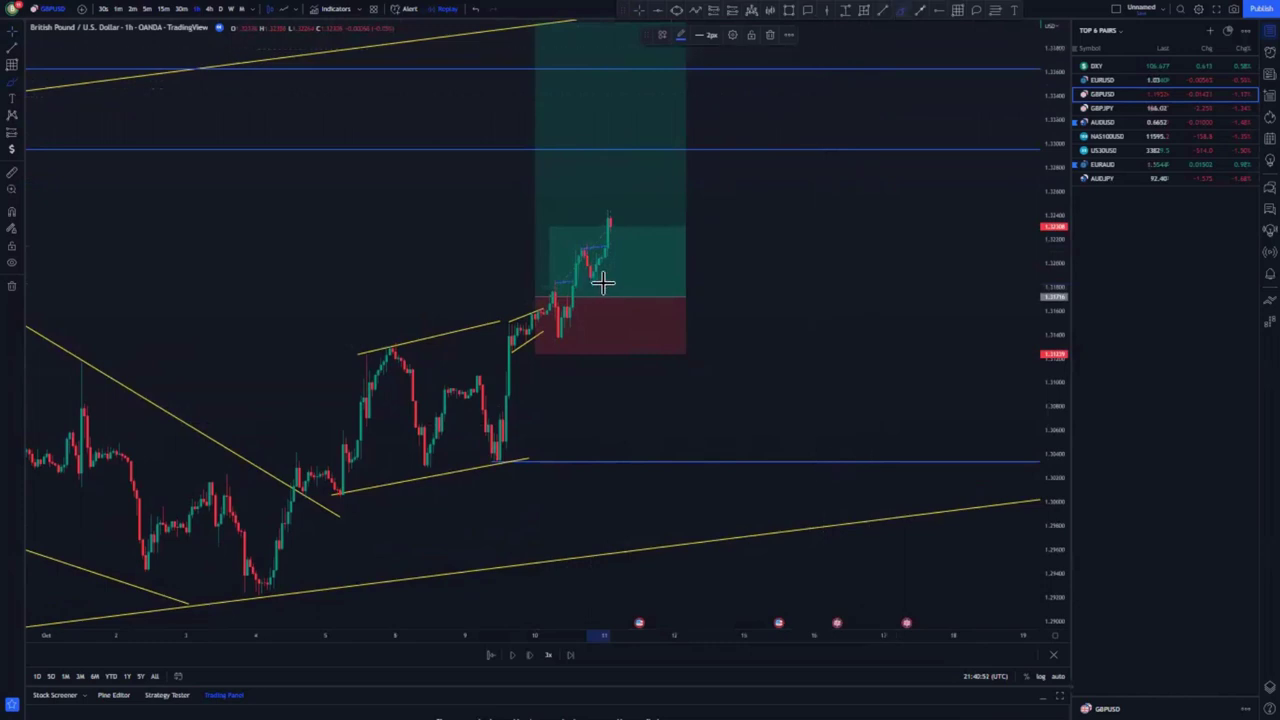
# Draw a horizontal trend line from the 10 October pullback low to 12 October 2018 and colour it red.
pyautogui.moveTo(603, 283); pyautogui.dragTo(695, 283)
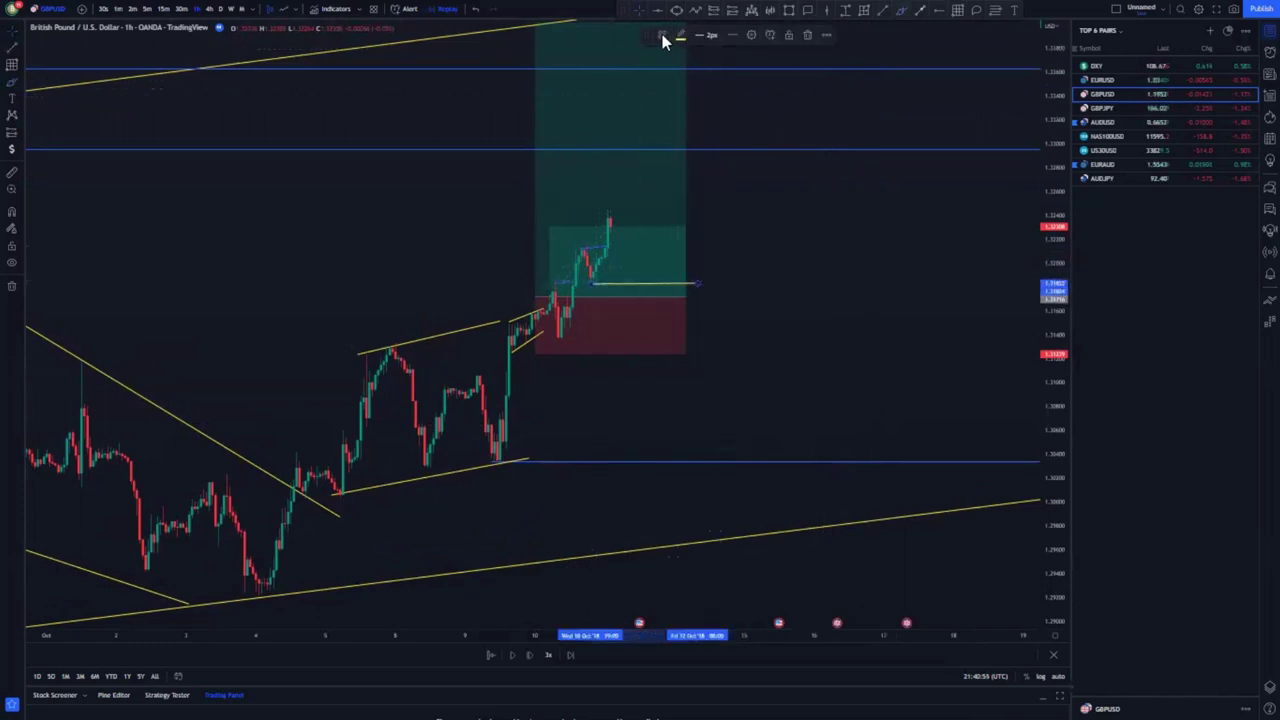
pyautogui.click(681, 40)
pyautogui.click(693, 73)
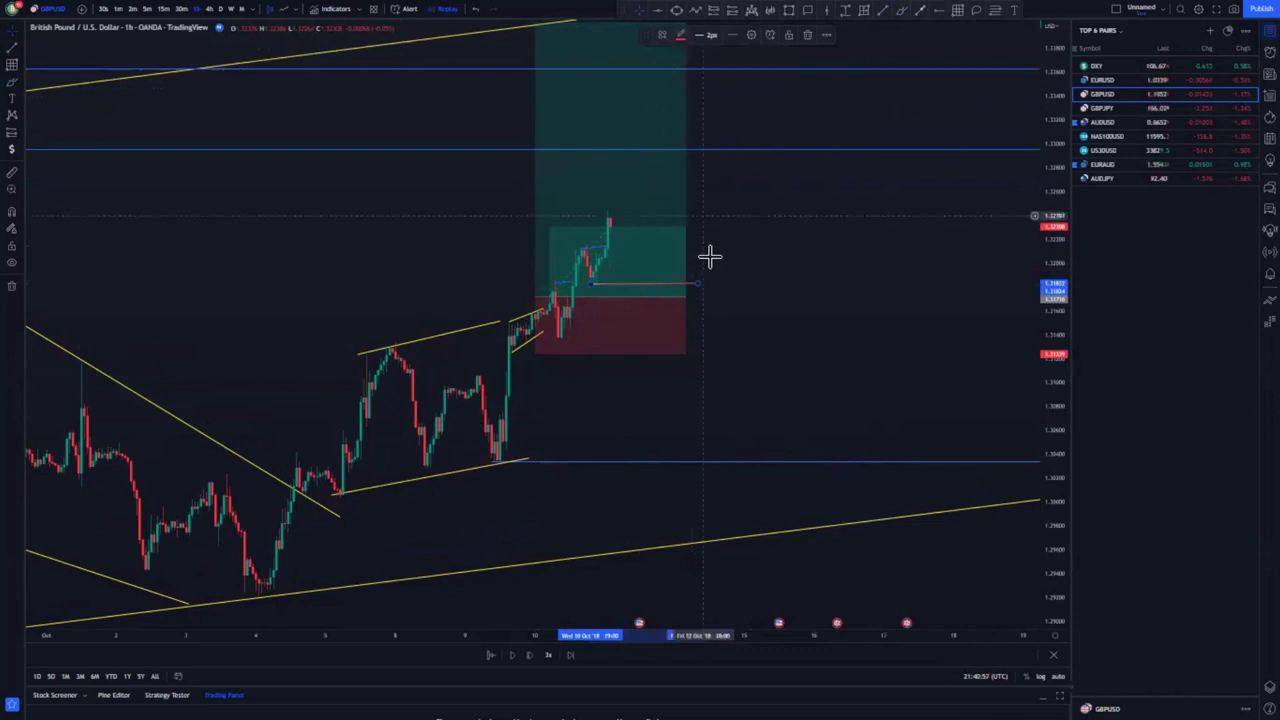
pyautogui.click(702, 283)
pyautogui.moveTo(716, 280); pyautogui.dragTo(727, 283)
# Label the red trend line "SL" in yellow text, aligned middle and left.
pyautogui.click(665, 33)
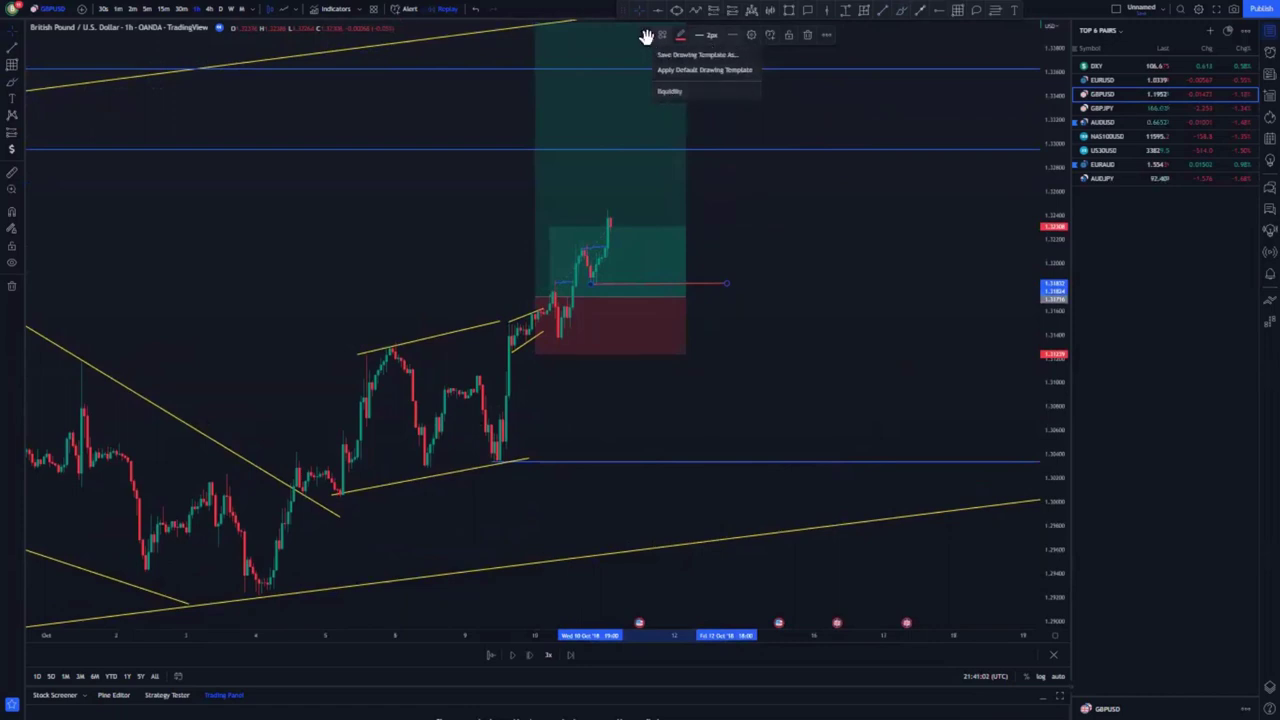
pyautogui.click(738, 216)
pyautogui.click(721, 284)
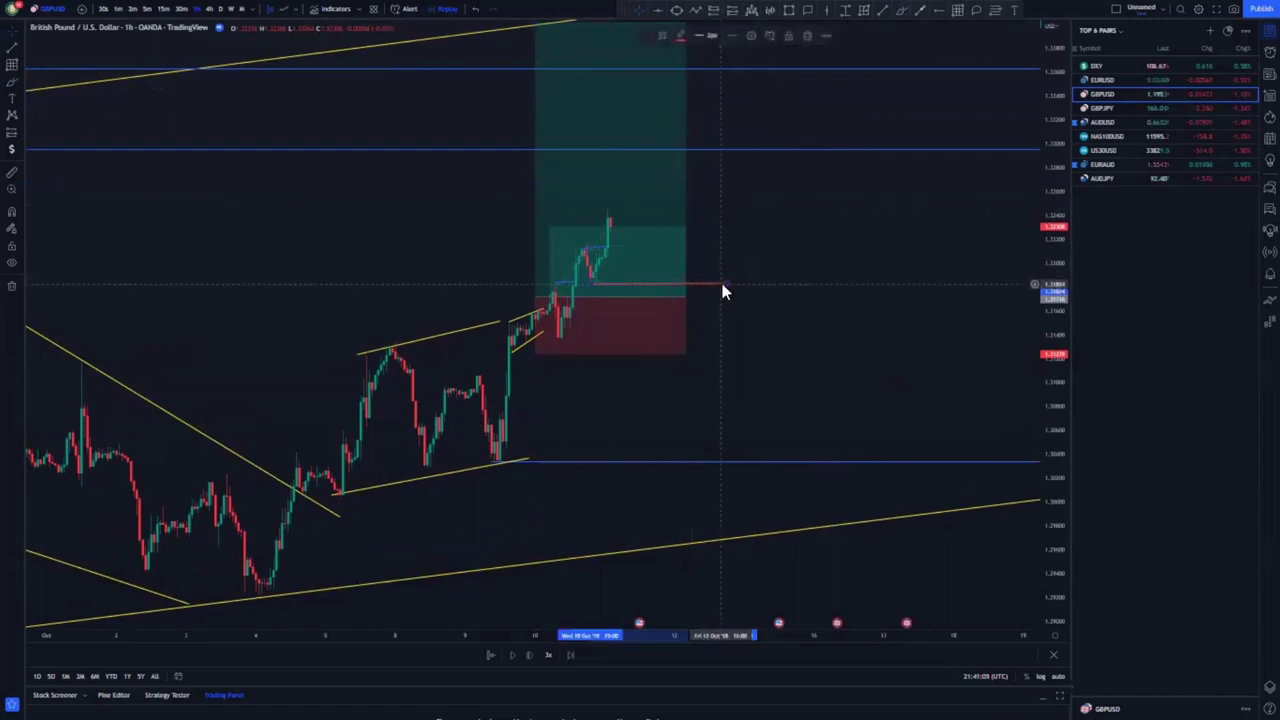
pyautogui.doubleClick(723, 286)
pyautogui.click(596, 199)
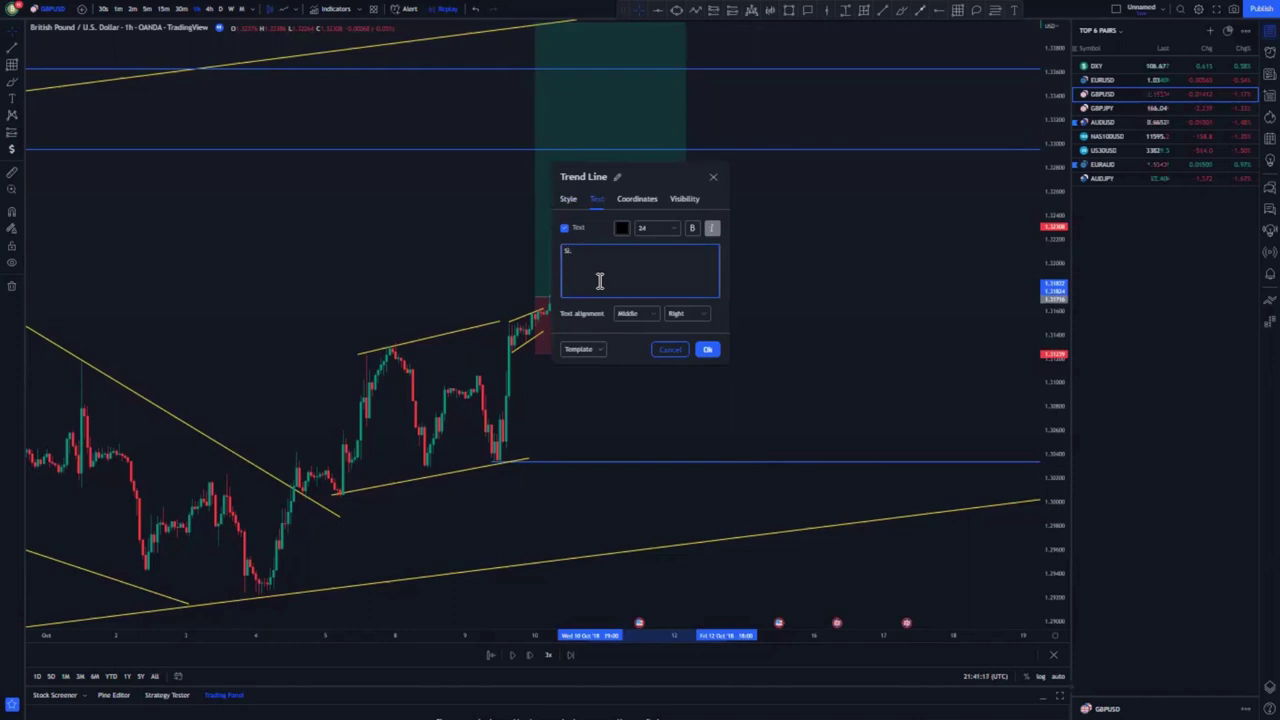
pyautogui.click(621, 230)
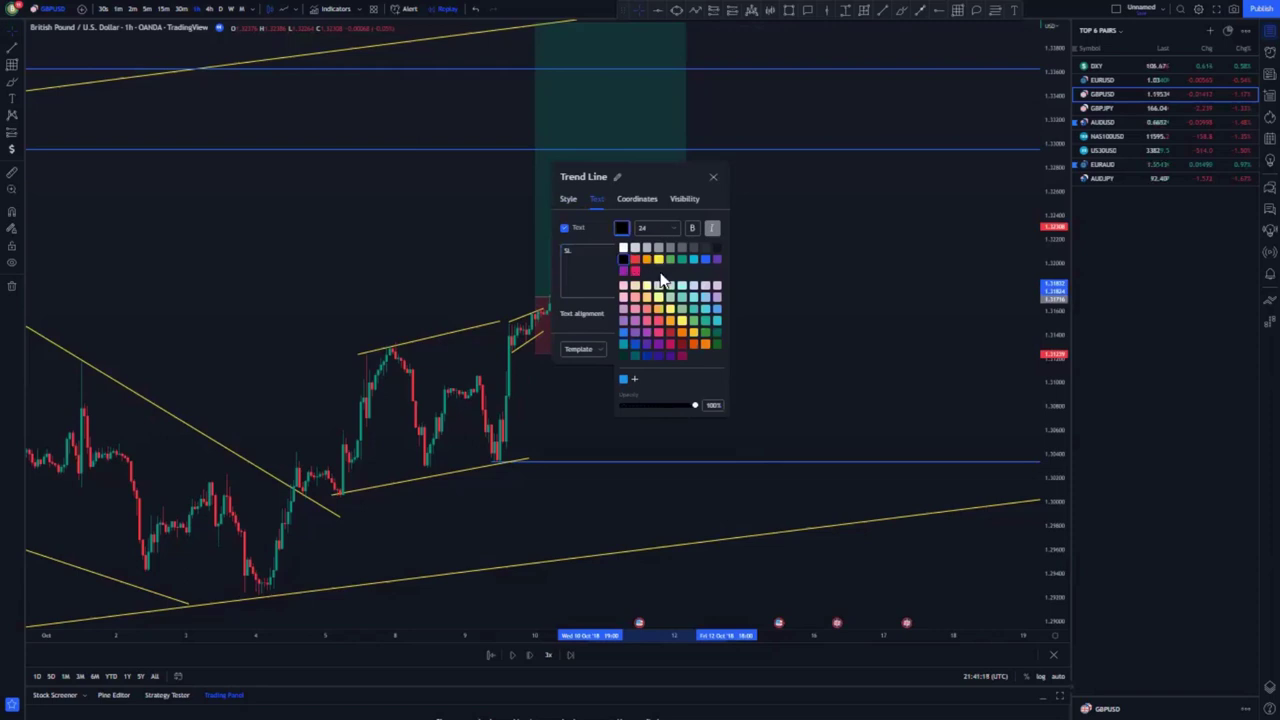
pyautogui.click(658, 260)
pyautogui.click(587, 275)
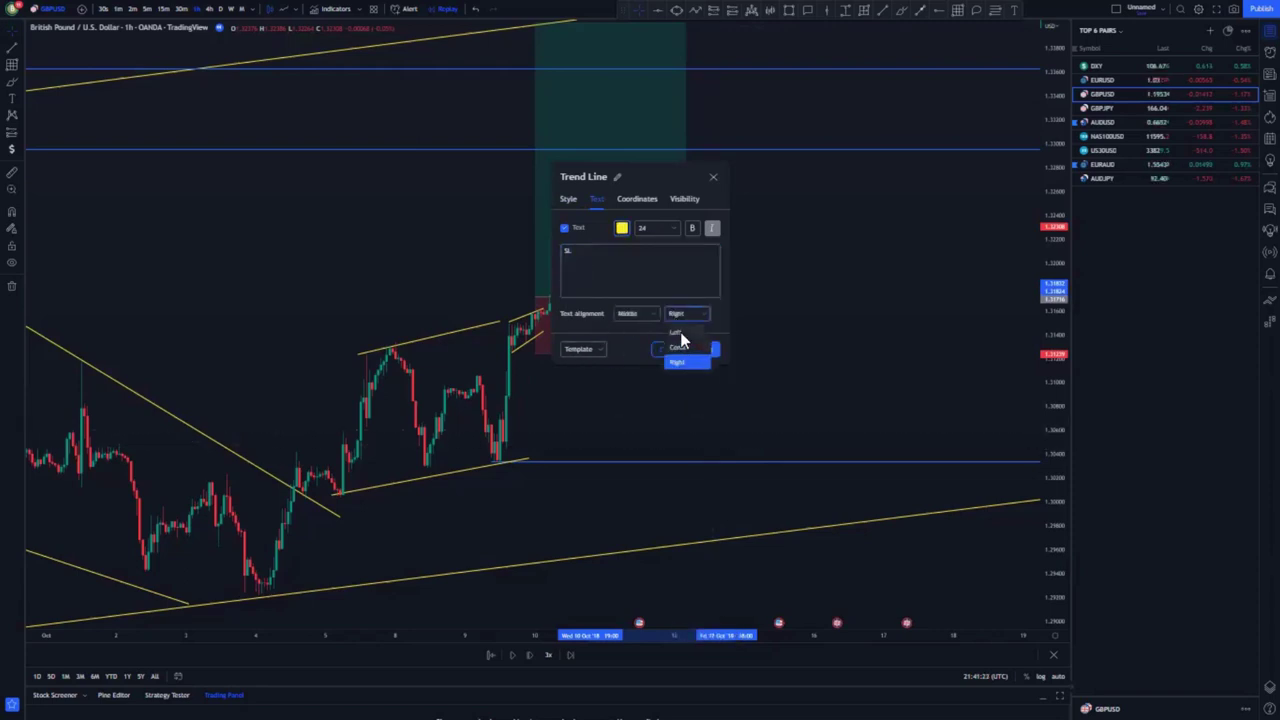
pyautogui.click(707, 350)
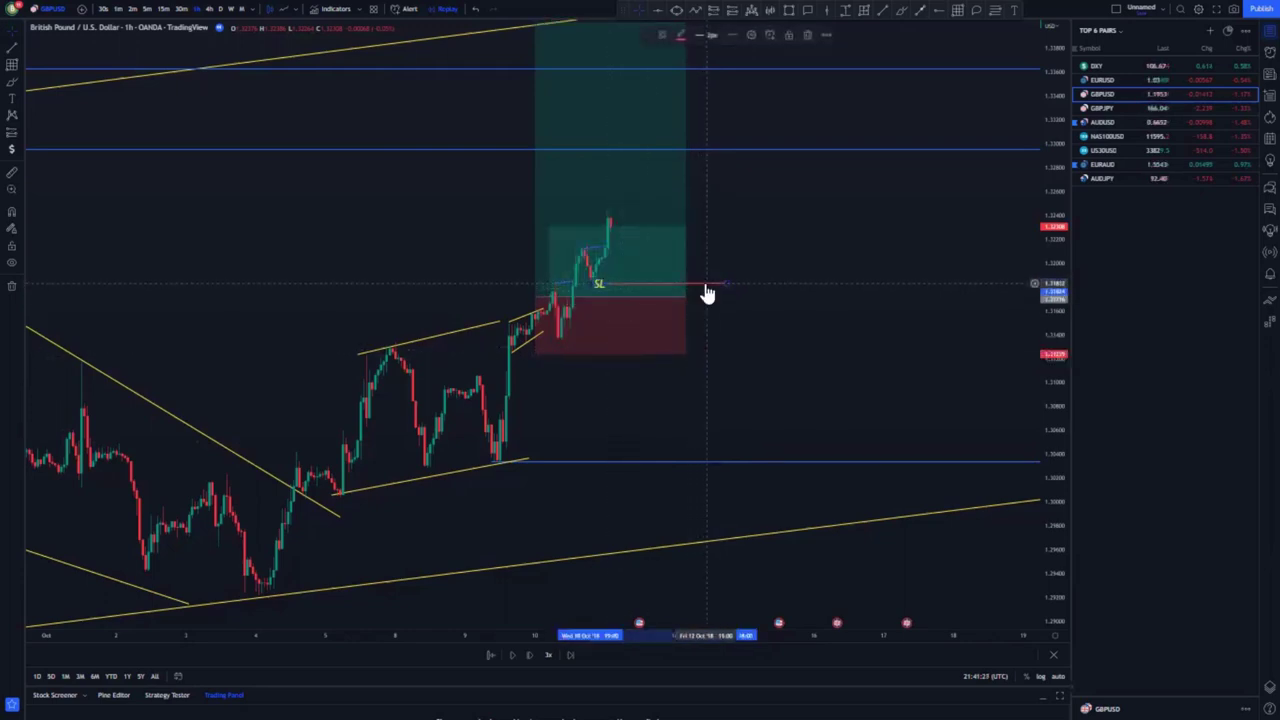
# Set the horizontal alignment of the red line's SL label to Right.
pyautogui.click(658, 38)
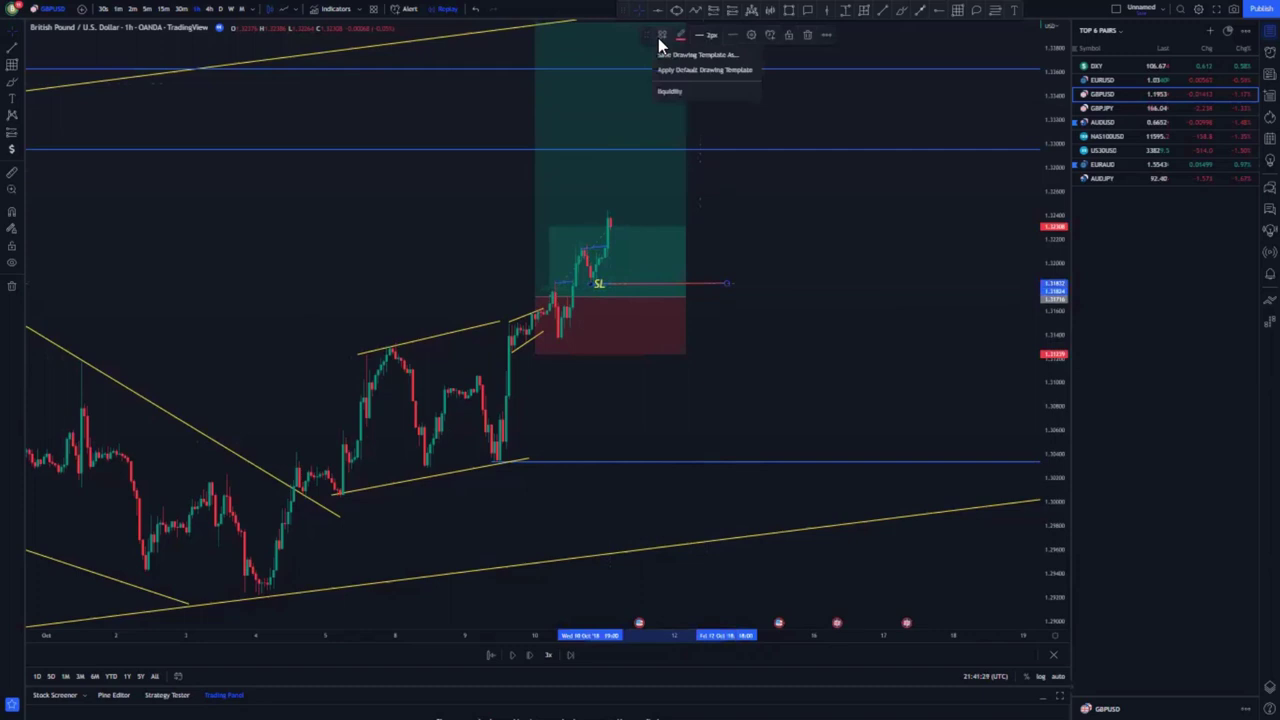
pyautogui.click(806, 89)
pyautogui.click(708, 286)
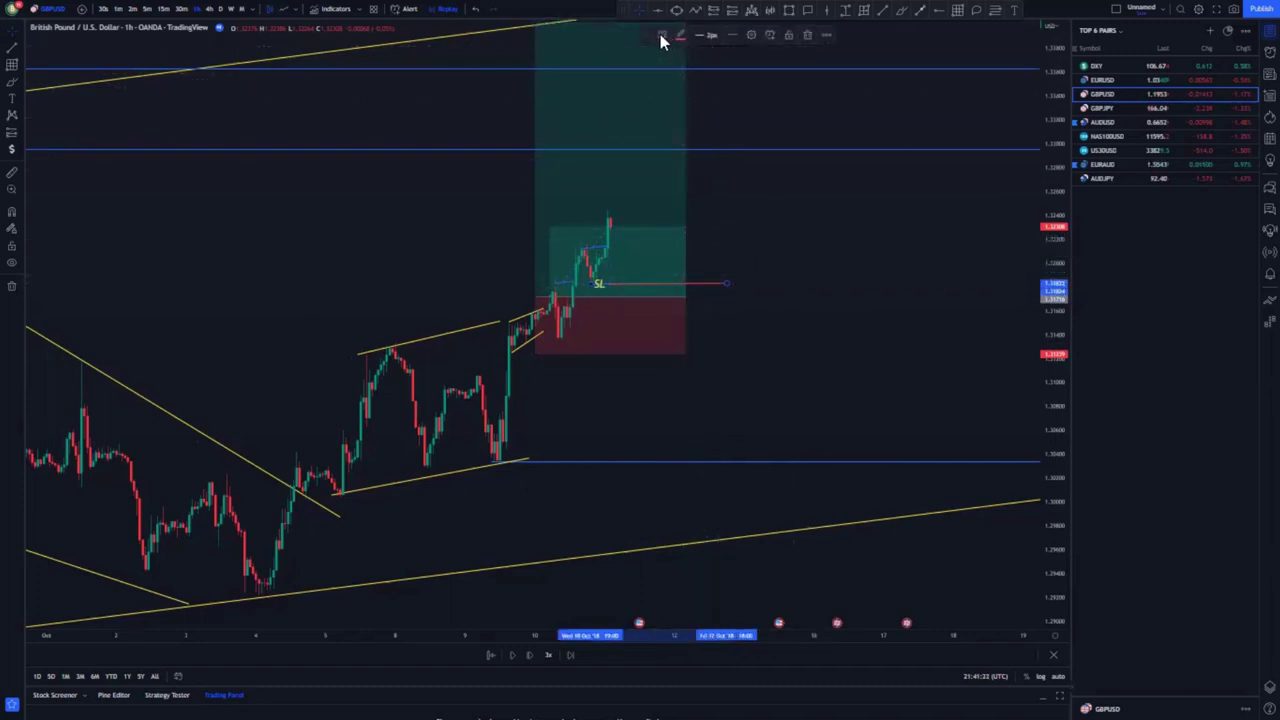
pyautogui.click(751, 35)
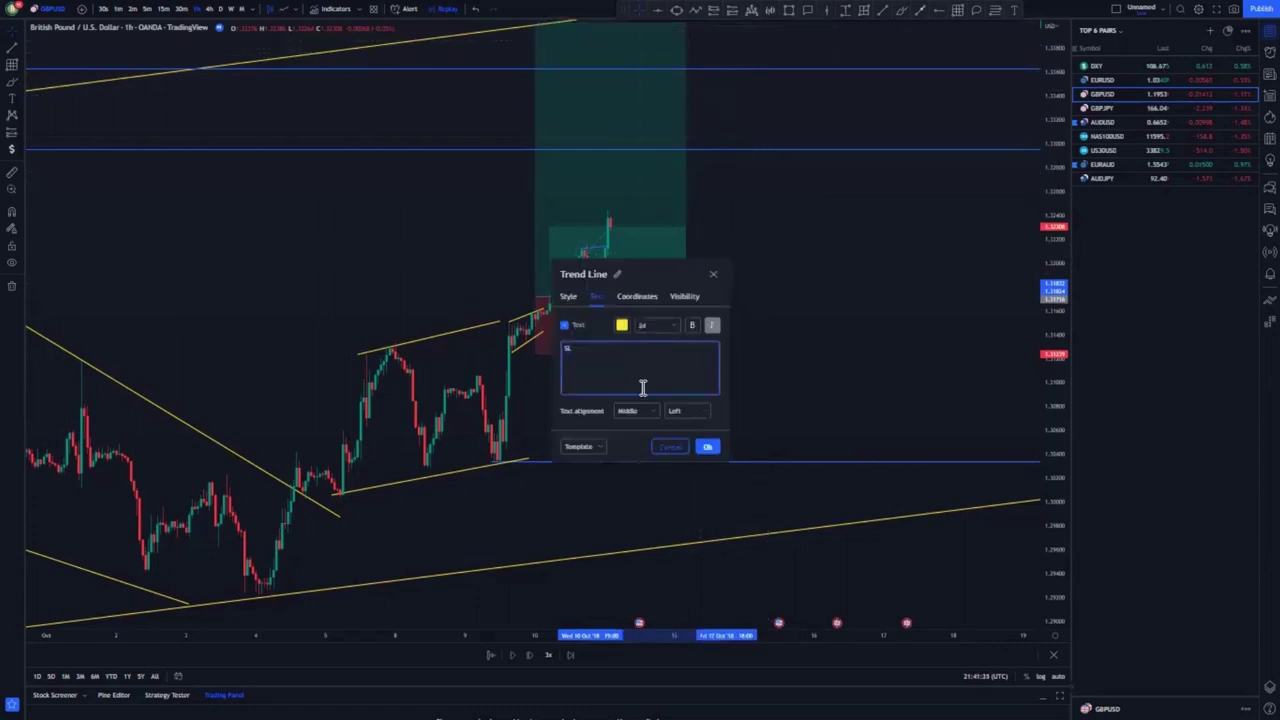
pyautogui.click(677, 412)
pyautogui.click(686, 458)
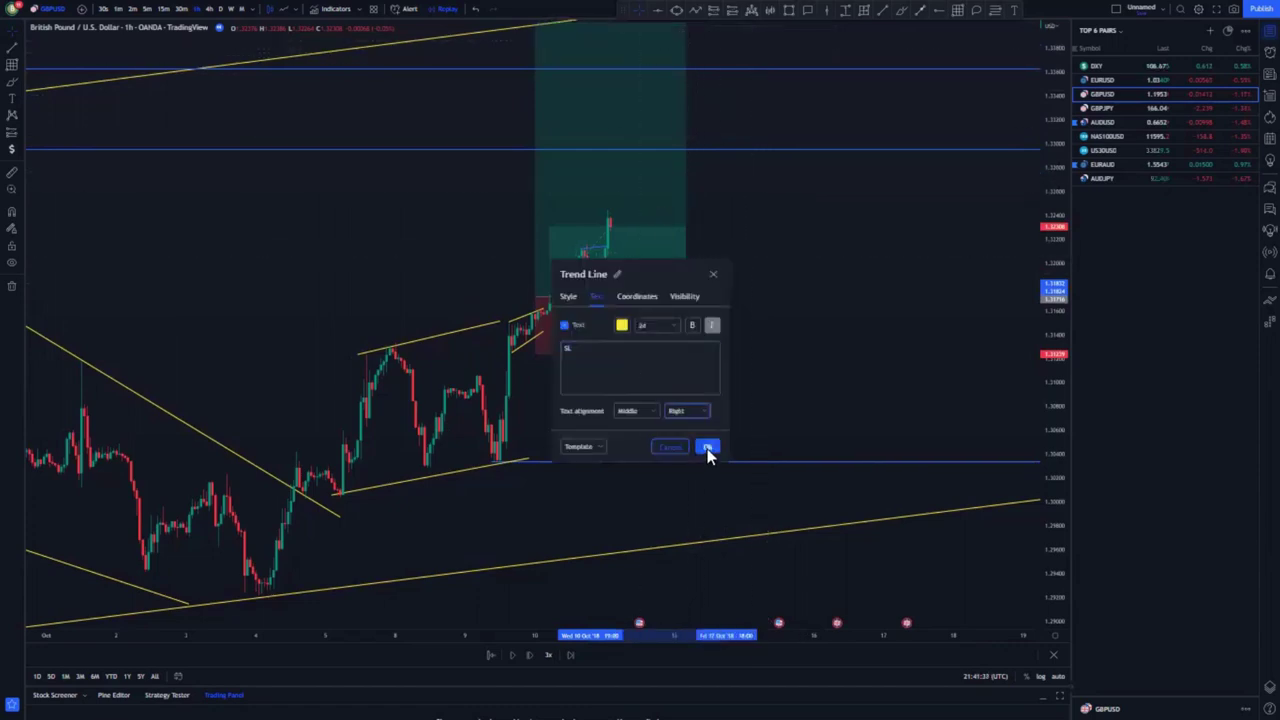
pyautogui.click(706, 447)
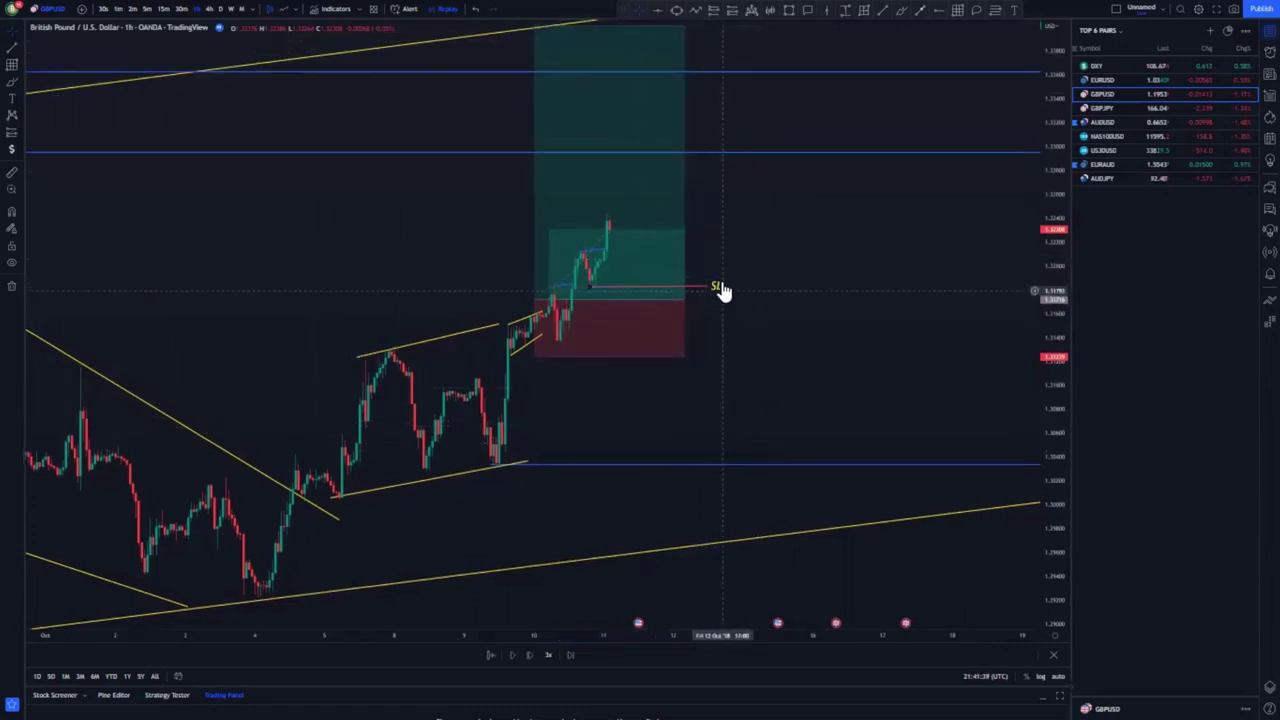
# Lower the red SL line slightly to about 1.3178, just above the long position's entry level.
pyautogui.scroll(-1, 784, 401)
pyautogui.scroll(1, 784, 401)
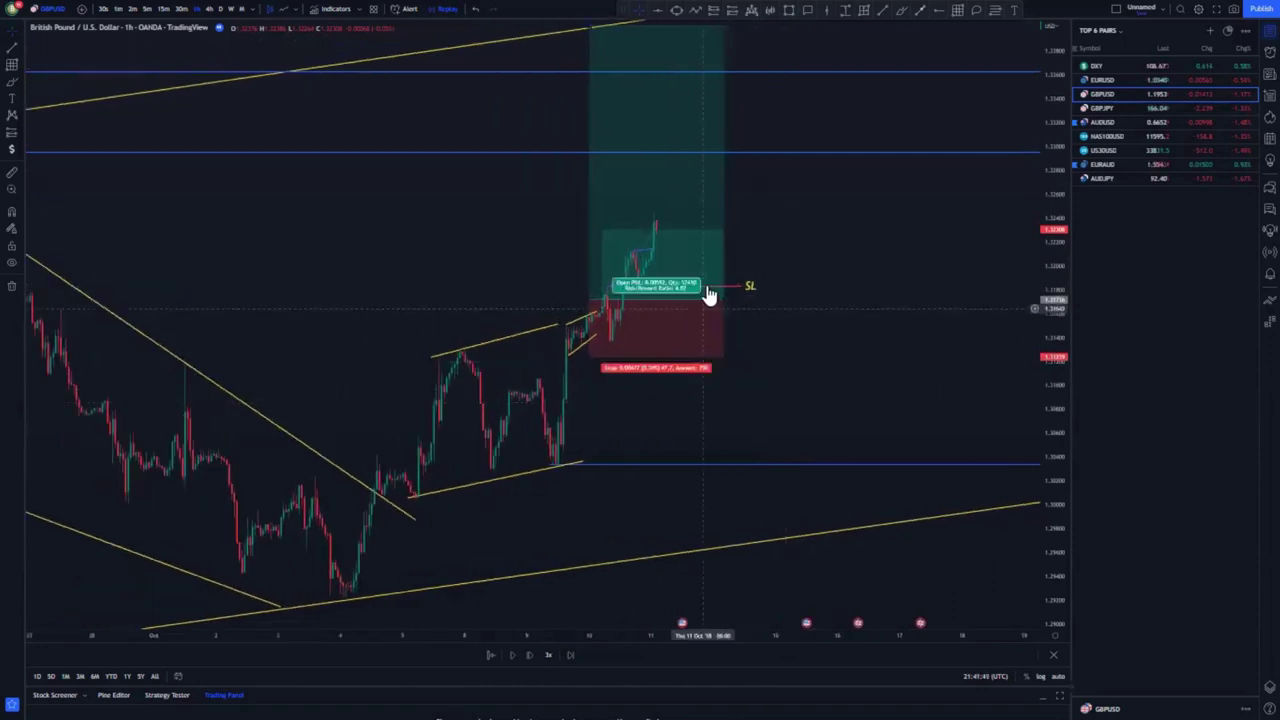
pyautogui.click(706, 290)
pyautogui.moveTo(706, 290); pyautogui.dragTo(706, 292)
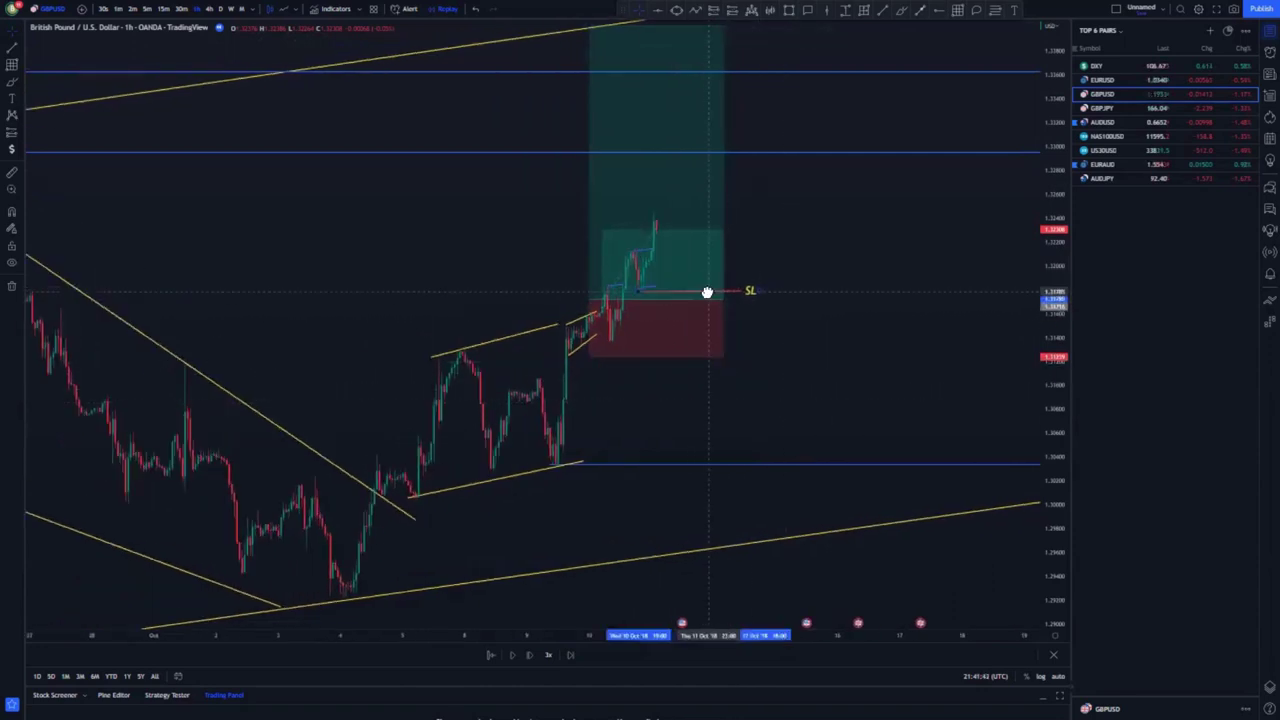
# Lower the long position's profit target to about 1.3399, just beneath the upper yellow channel line.
pyautogui.scroll(-2, 717, 446)
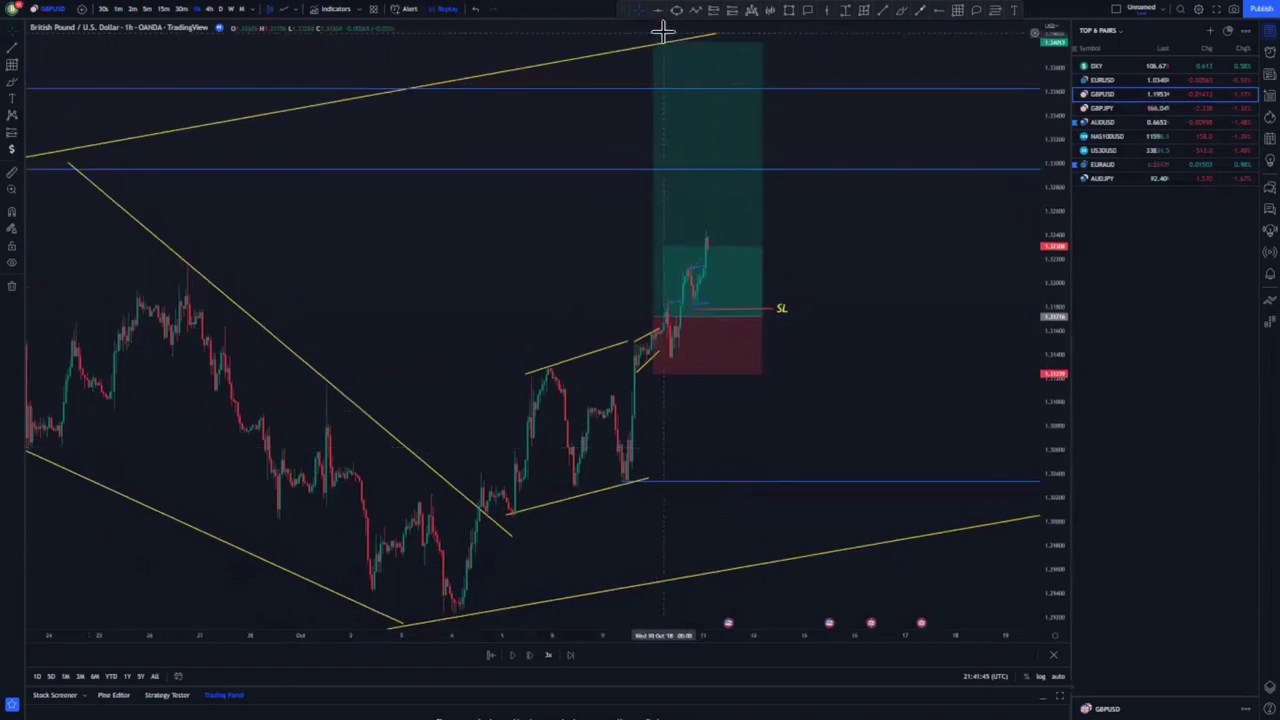
pyautogui.moveTo(655, 40); pyautogui.dragTo(693, 45)
pyautogui.click(545, 247)
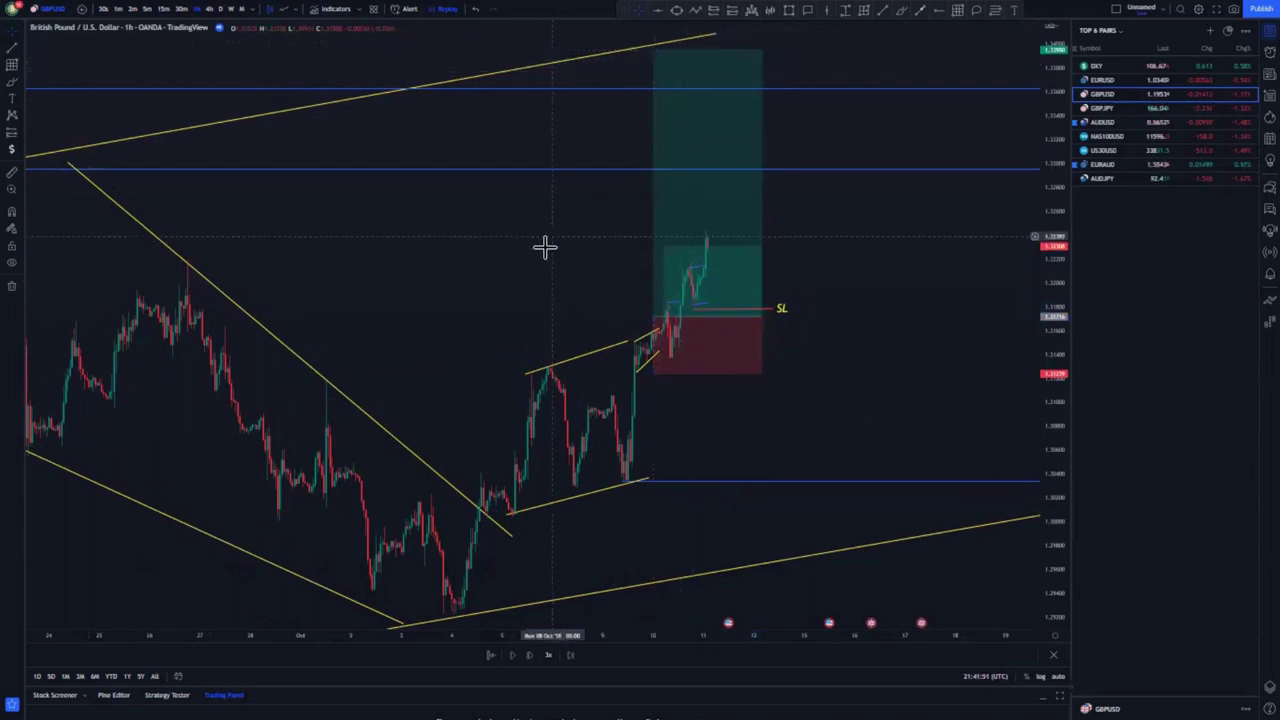
# Advance the replay candle by candle until price falls to the red SL line on 12 October 2018.
pyautogui.click(529, 655)
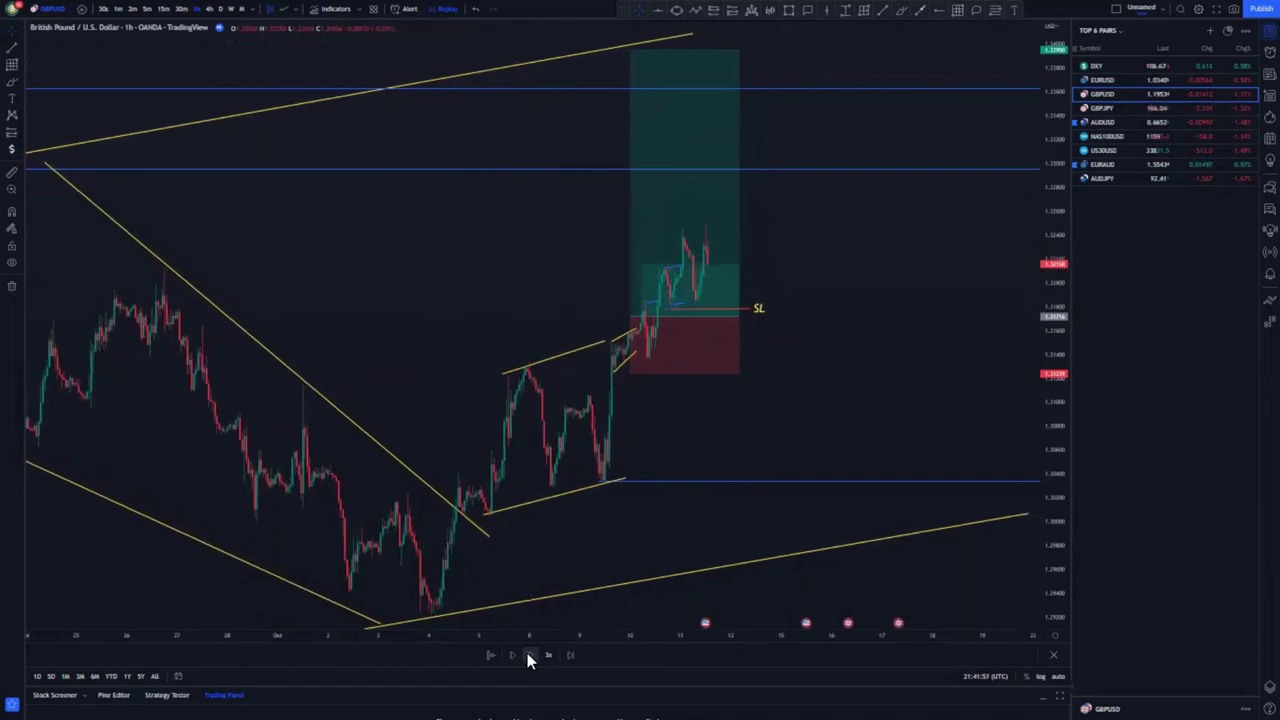
pyautogui.click(677, 320)
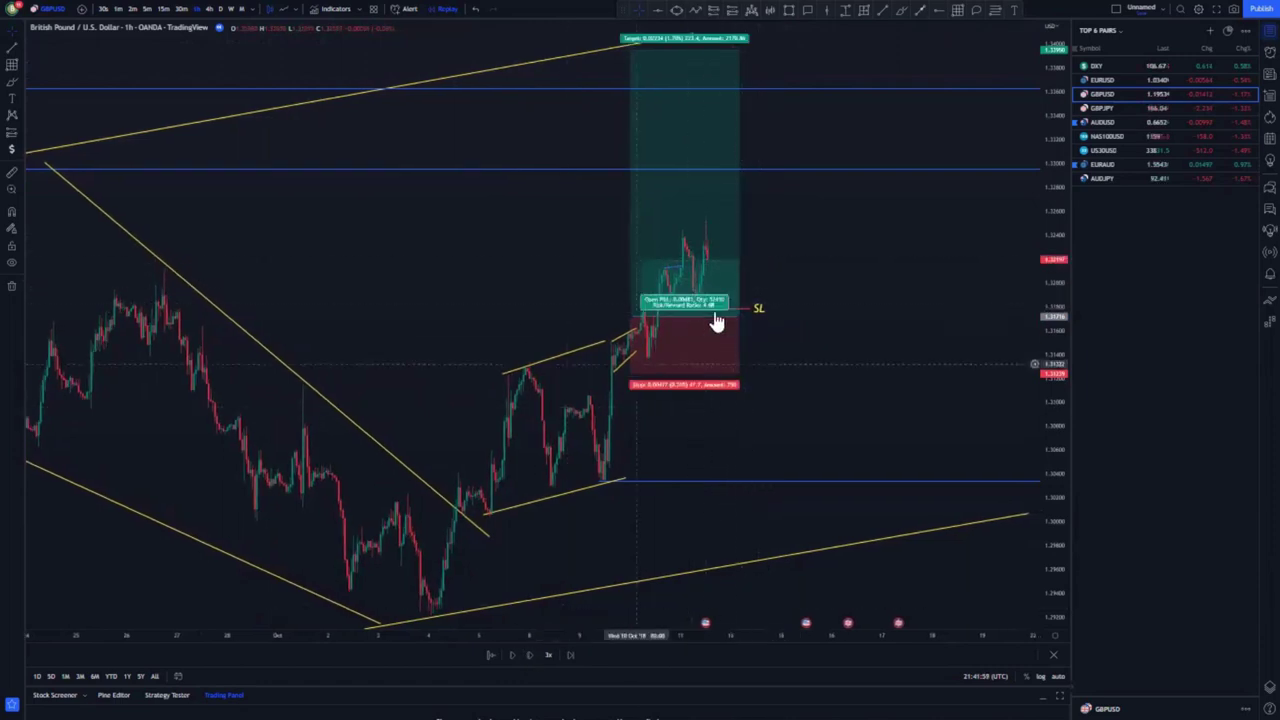
pyautogui.click(751, 417)
pyautogui.scroll(1, 751, 417)
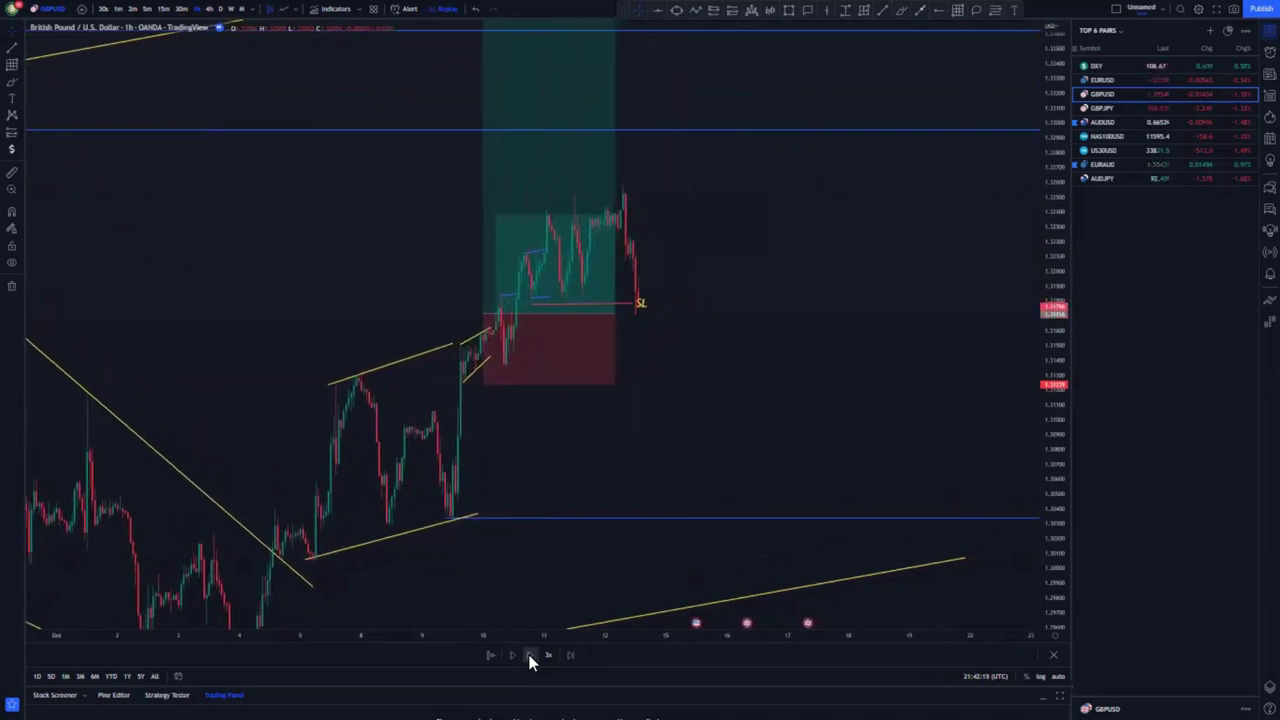
pyautogui.click(530, 658)
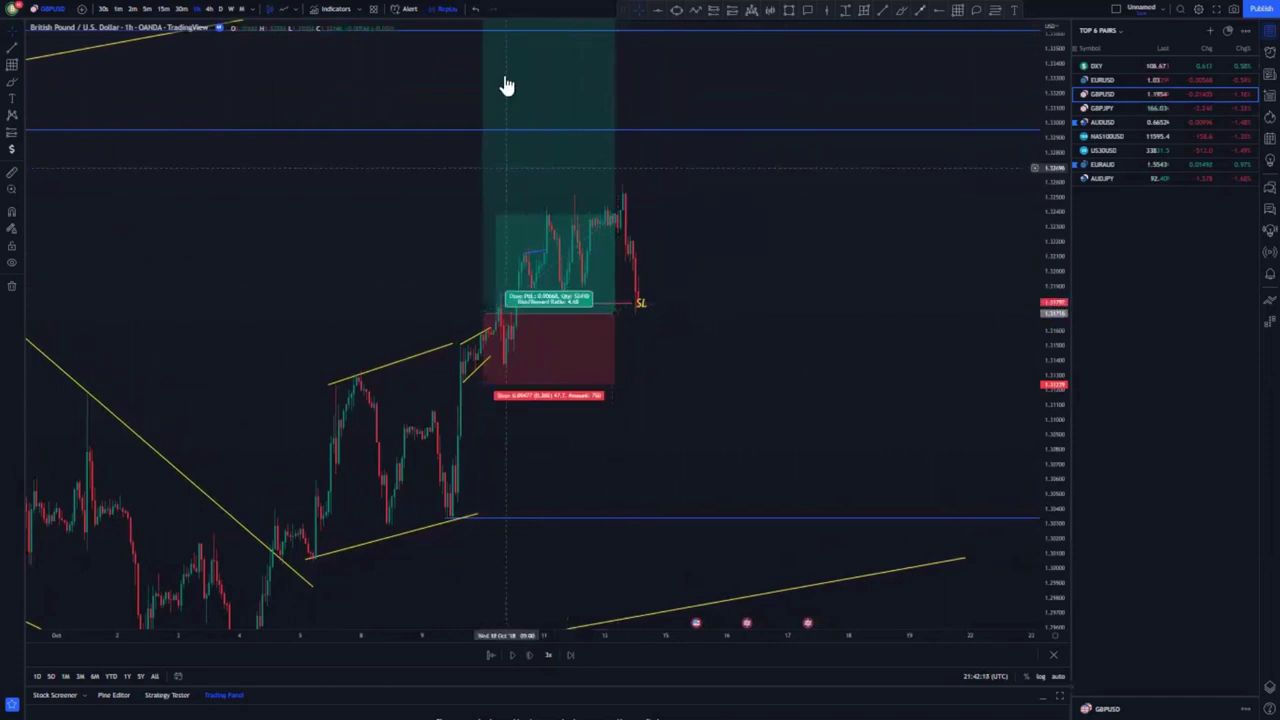
# Shrink the long position's target down to the SL level to check the closed trade, and restore it to about 1.3399.
pyautogui.moveTo(486, 34); pyautogui.dragTo(512, 342)
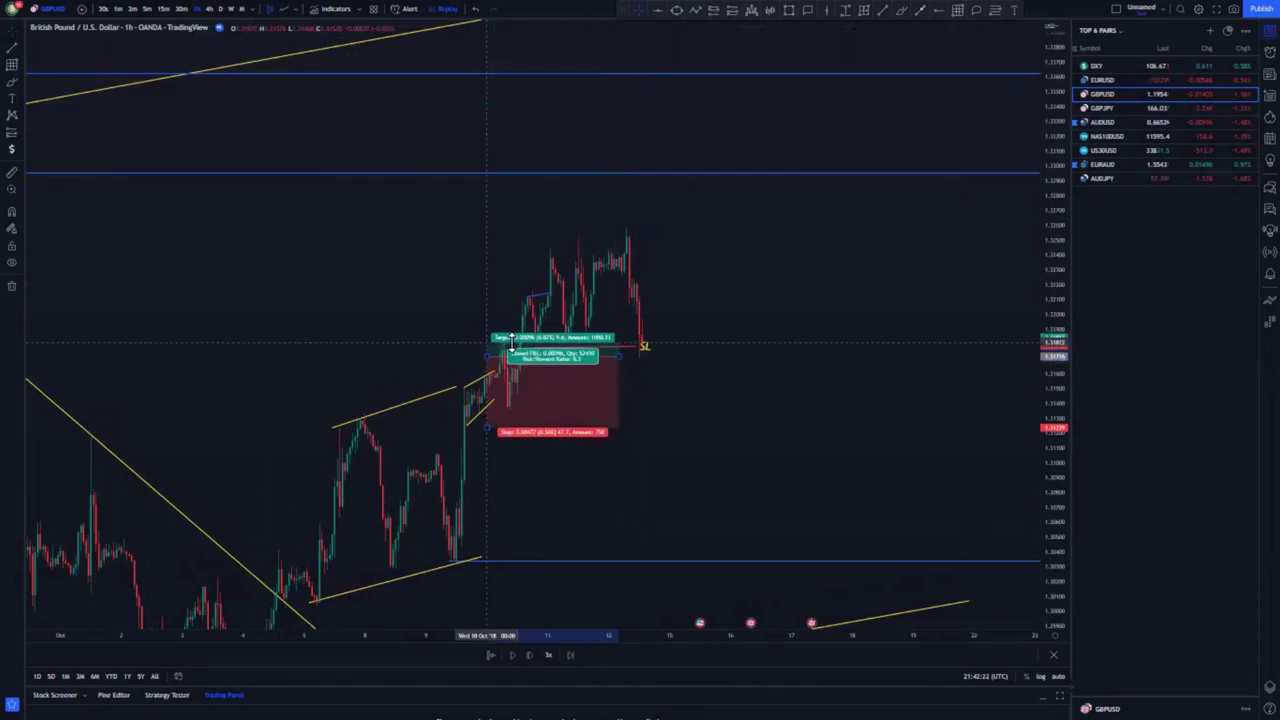
pyautogui.moveTo(512, 343); pyautogui.dragTo(505, 25)
pyautogui.moveTo(389, 142); pyautogui.dragTo(371, 211)
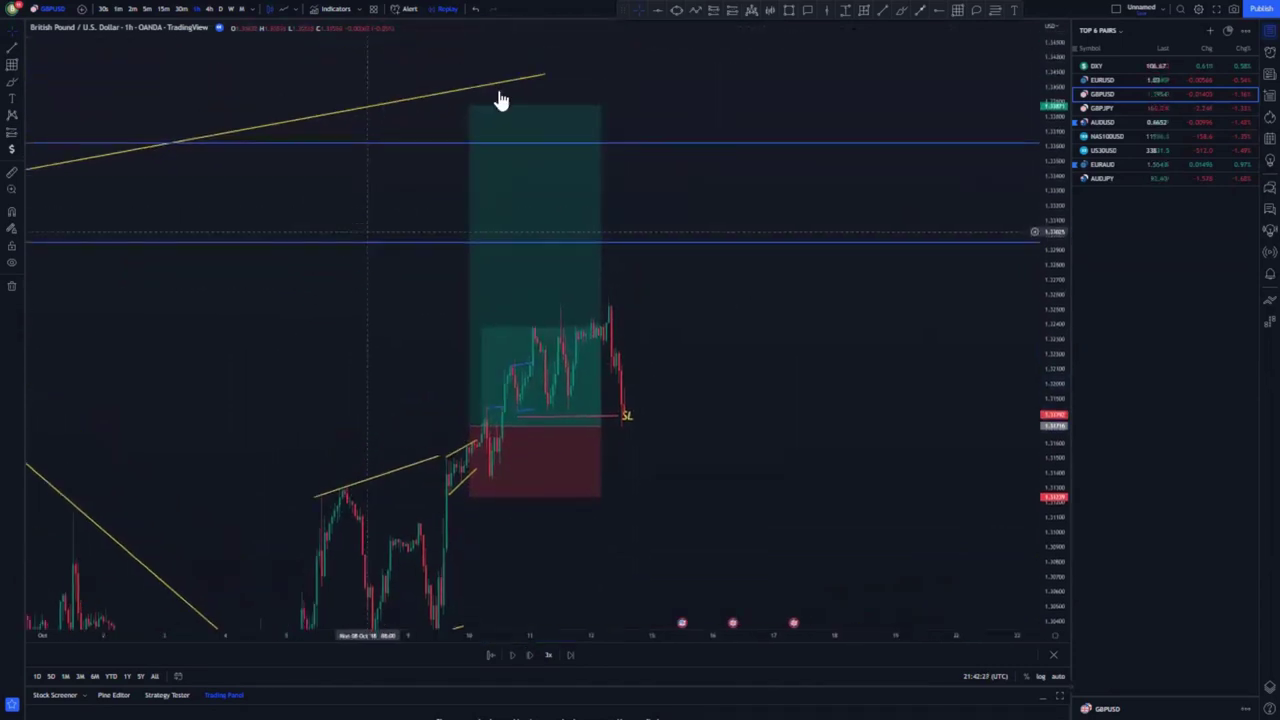
pyautogui.moveTo(469, 106); pyautogui.dragTo(468, 94)
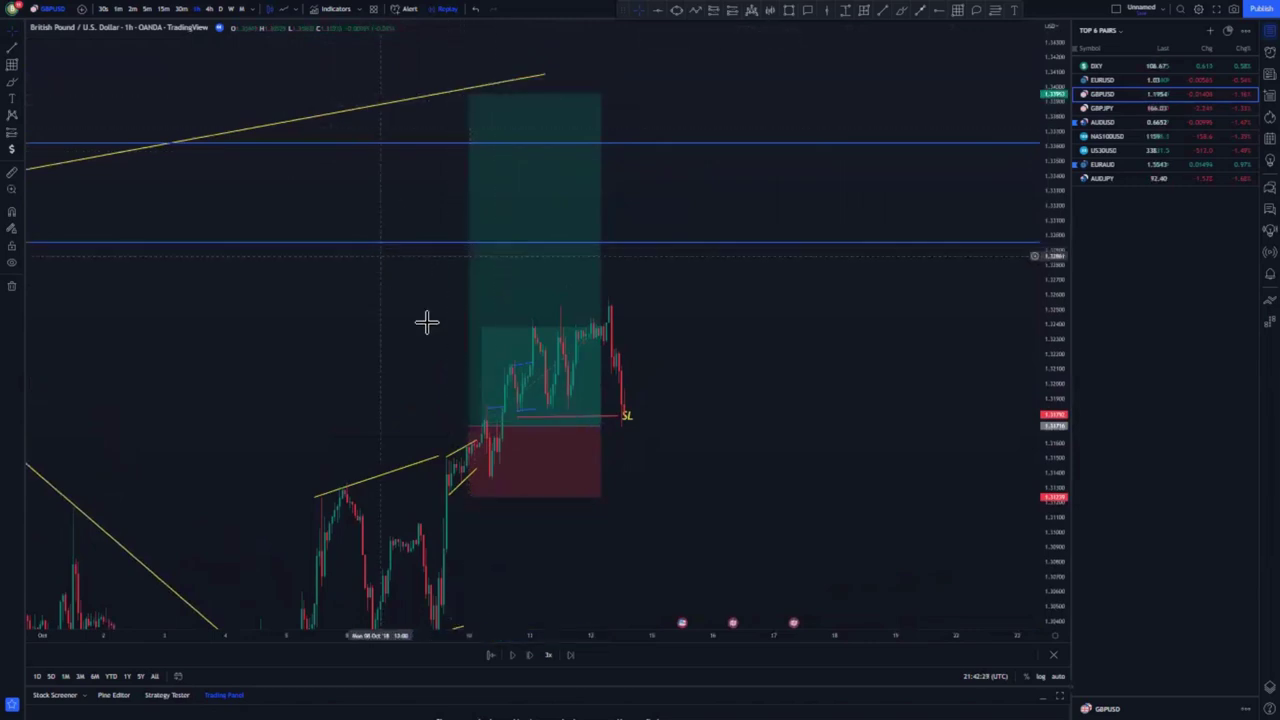
# Delete the red SL line, the long position and the blue brush marks around the 10 October swings.
pyautogui.click(620, 426)
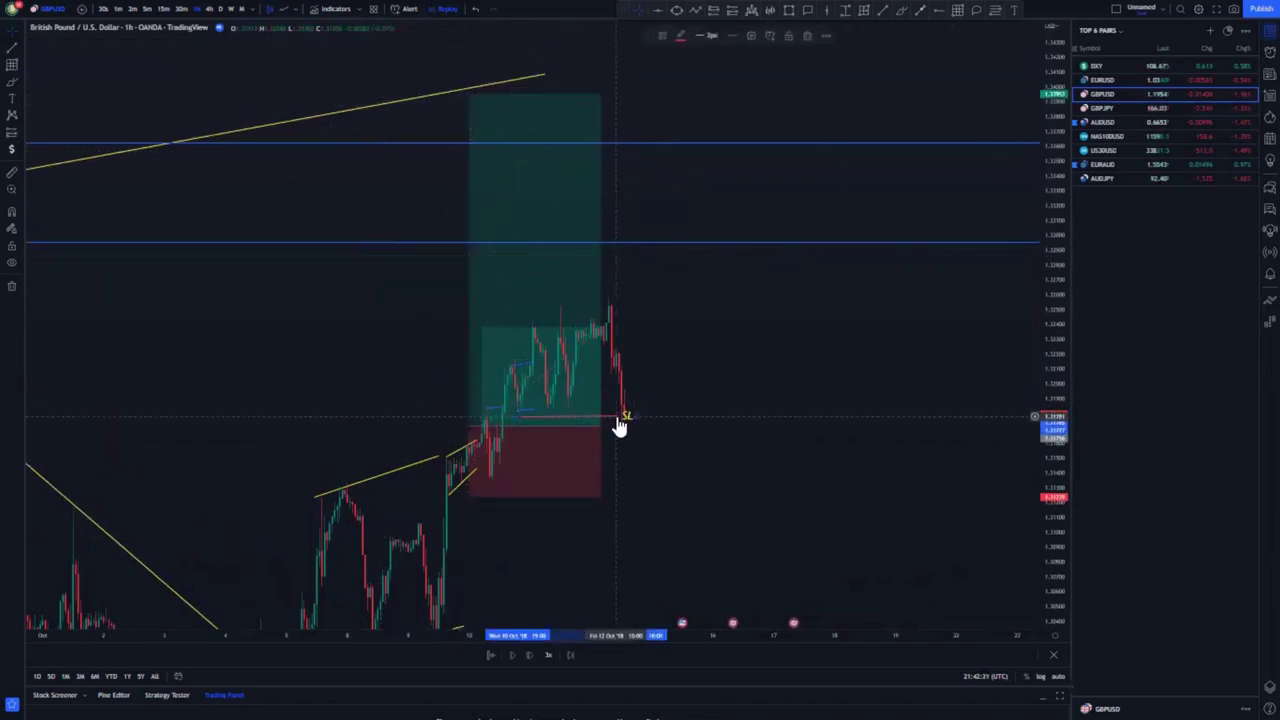
pyautogui.click(615, 416)
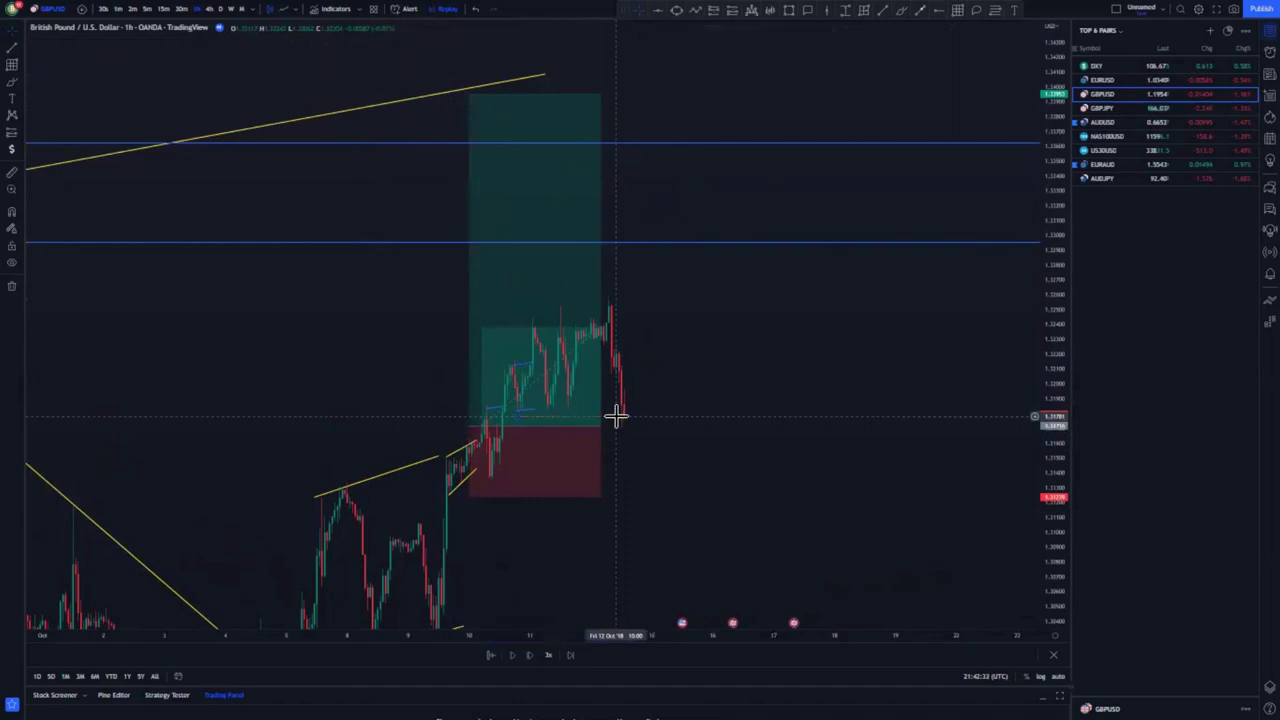
pyautogui.click(517, 271)
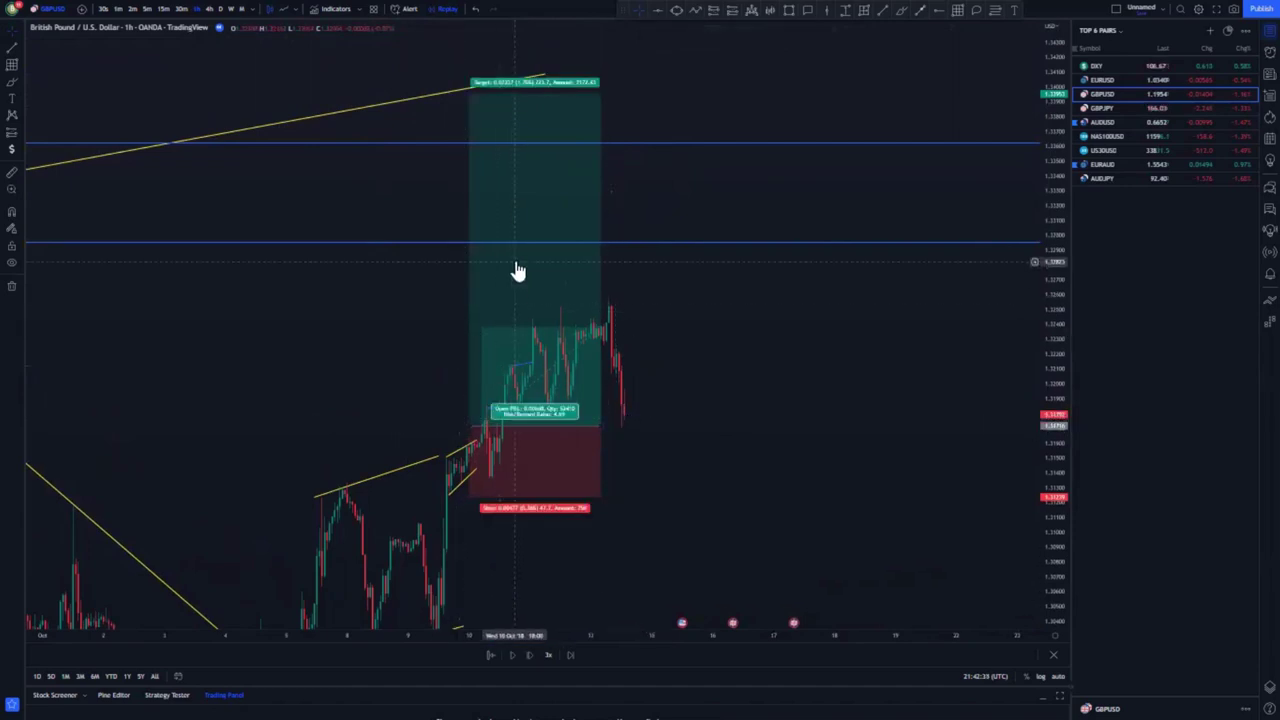
pyautogui.press('Delete')
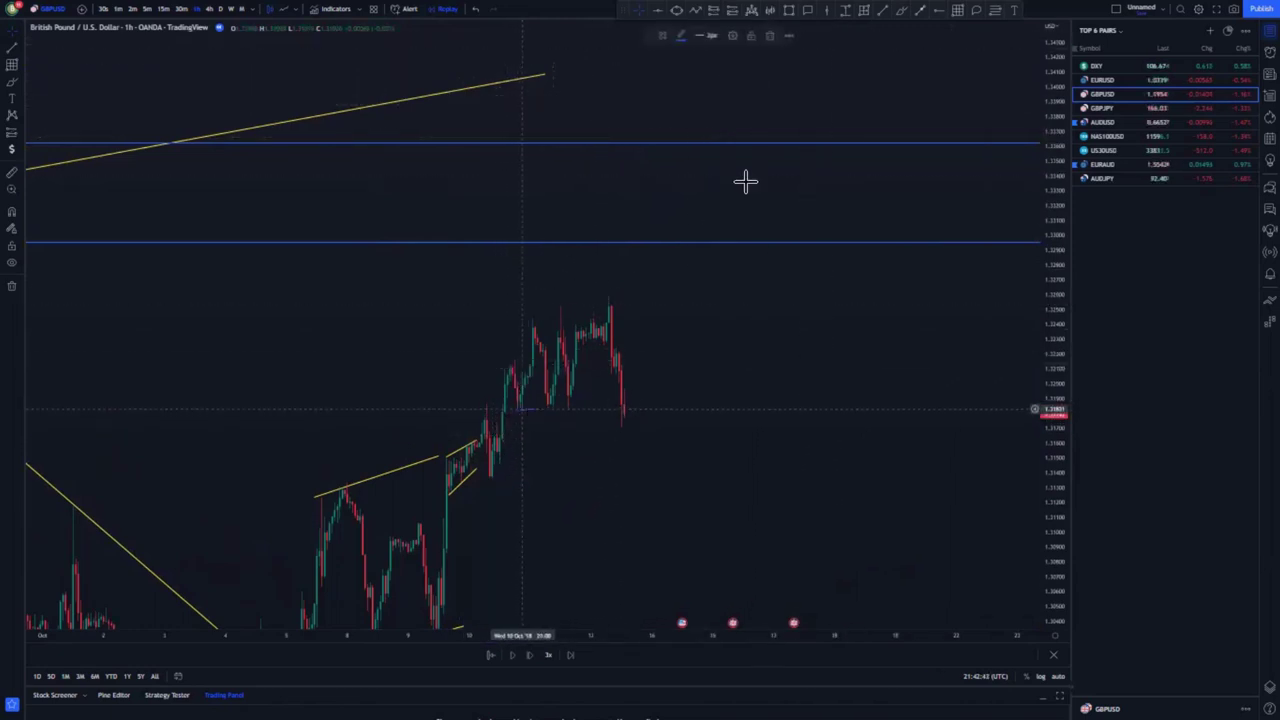
pyautogui.click(772, 36)
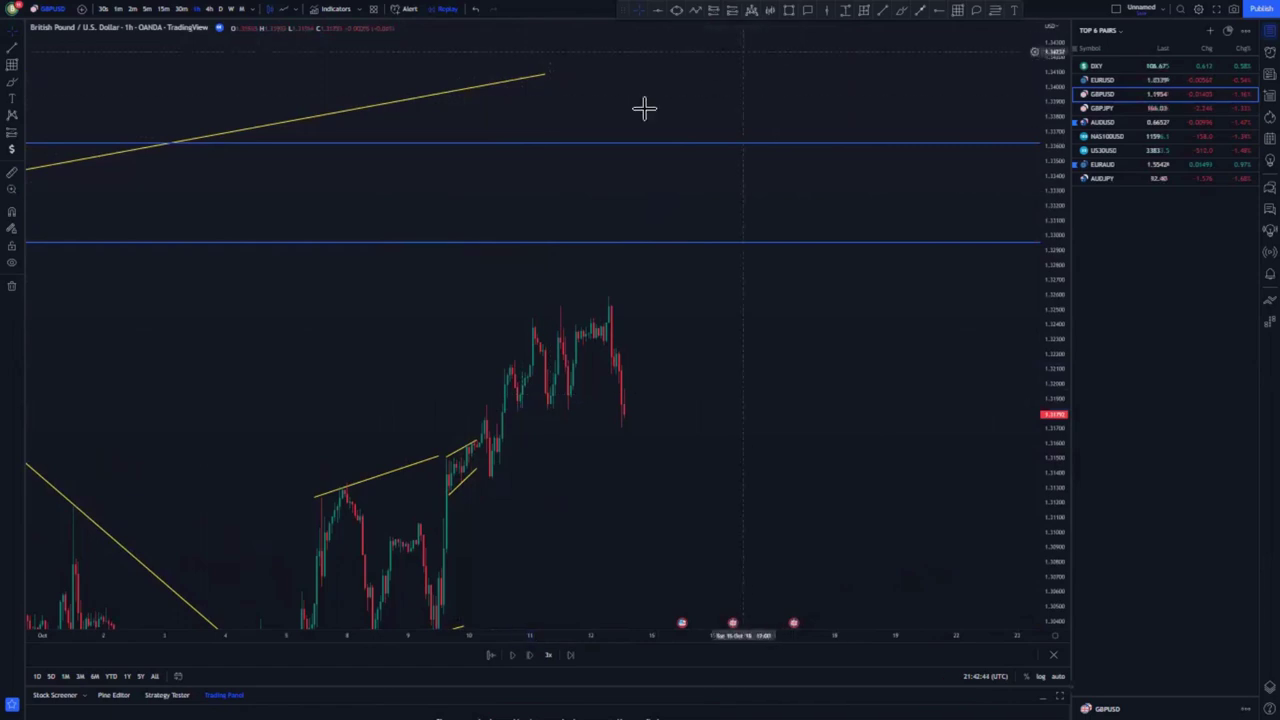
# On the daily timeframe, place a horizontal ray from late September 2018 at about 1.3212, below the two upper blue levels.
pyautogui.click(224, 8)
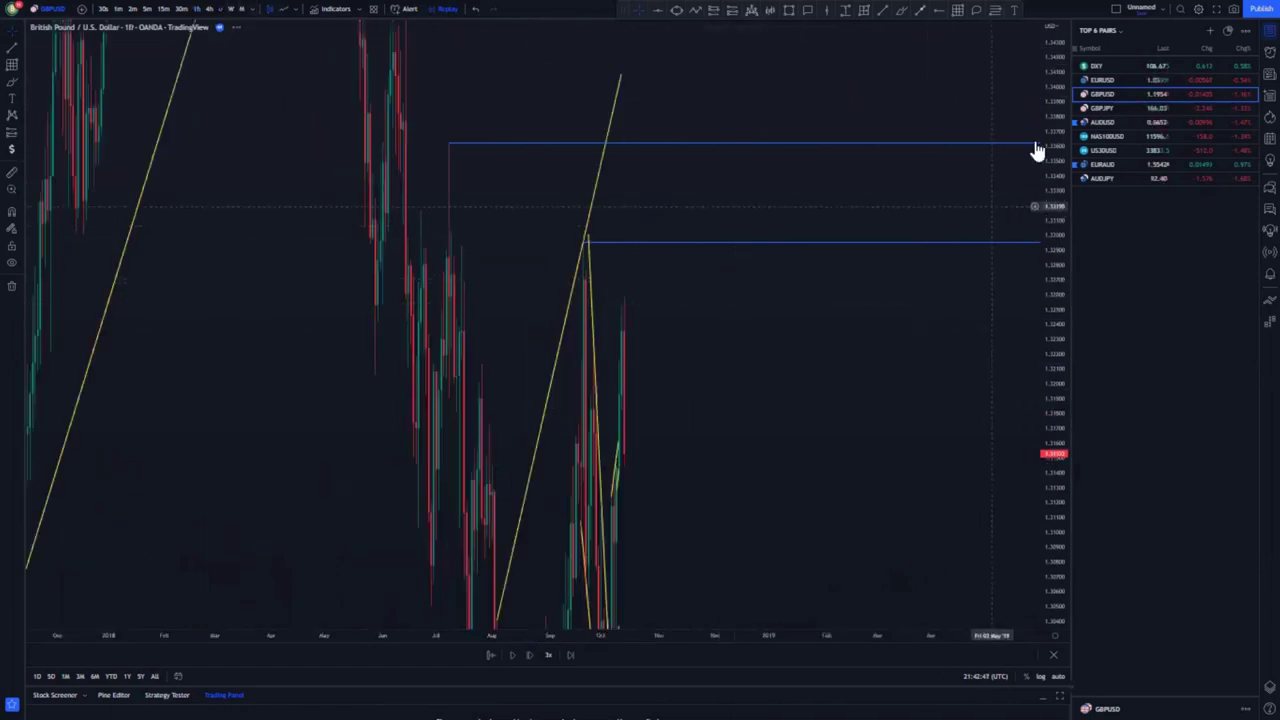
pyautogui.moveTo(1025, 231); pyautogui.dragTo(1025, 350)
pyautogui.moveTo(742, 354); pyautogui.dragTo(775, 190)
pyautogui.scroll(2, 791, 289)
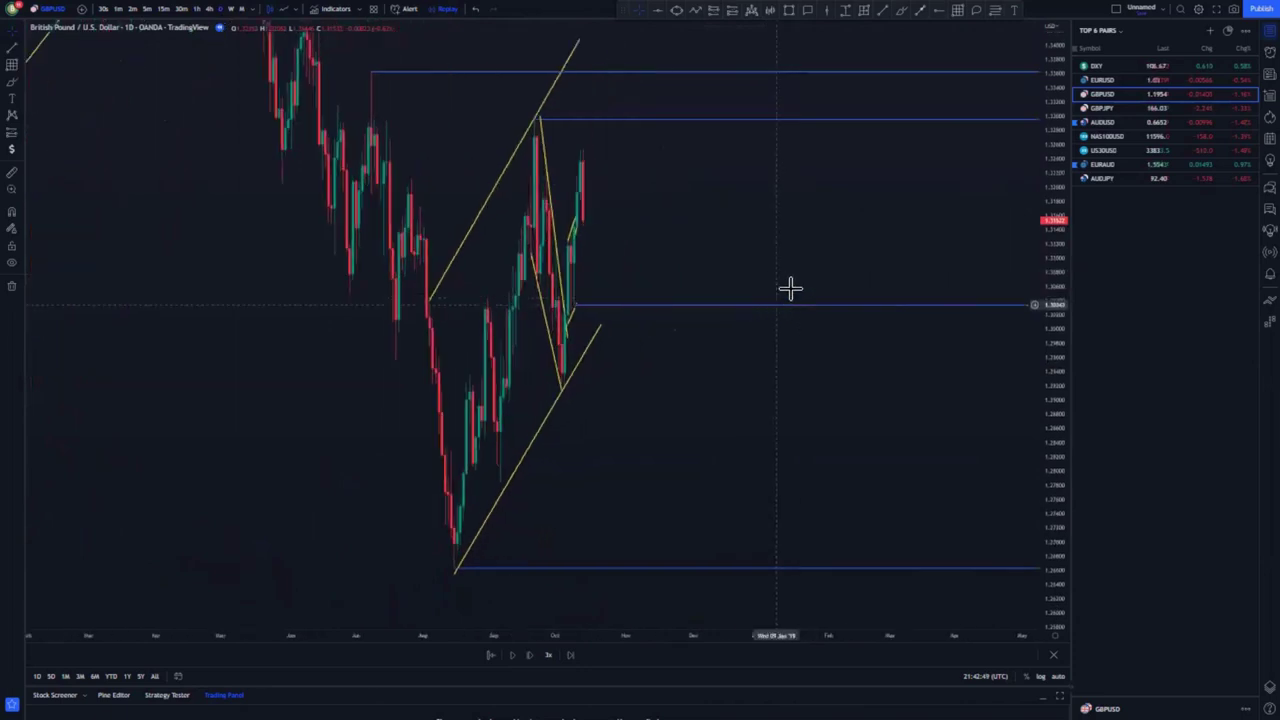
pyautogui.moveTo(1040, 290); pyautogui.dragTo(1004, 406)
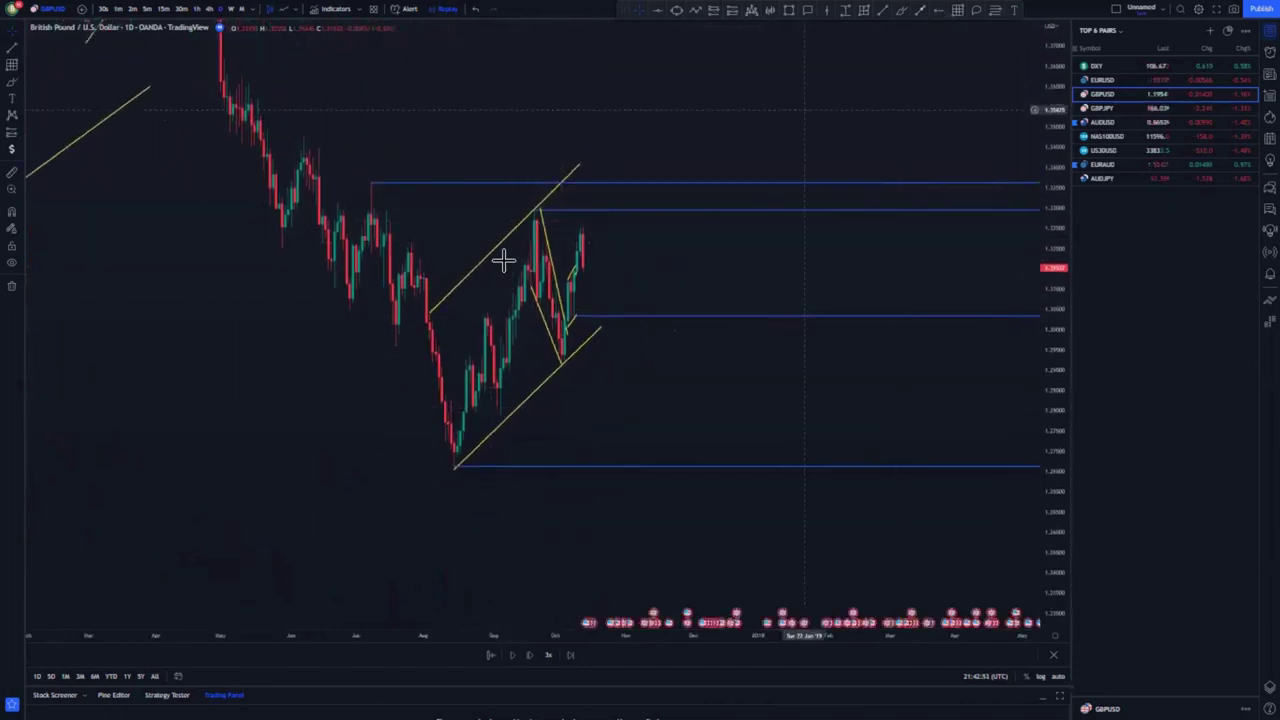
pyautogui.click(584, 243)
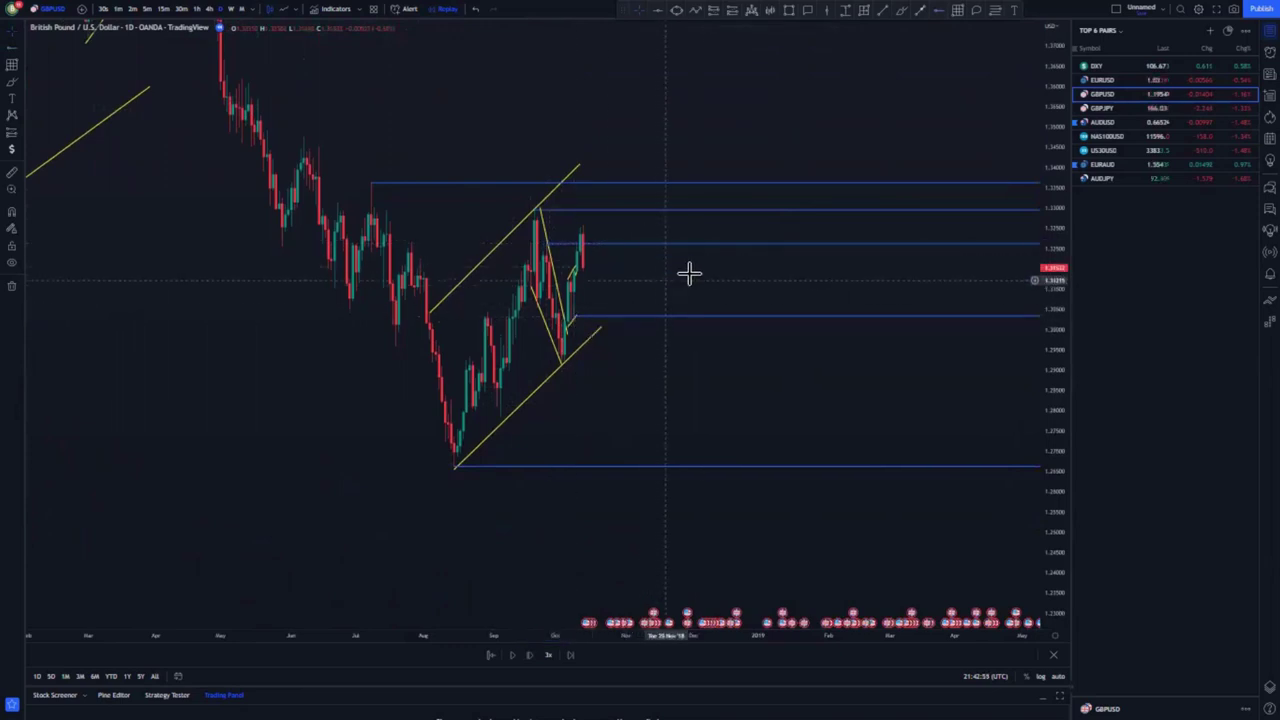
# Review the levels on the daily chart, return to the 1-hour timeframe and reset the chart view.
pyautogui.moveTo(646, 337); pyautogui.dragTo(700, 311)
pyautogui.scroll(-3, 700, 311)
pyautogui.scroll(2, 700, 311)
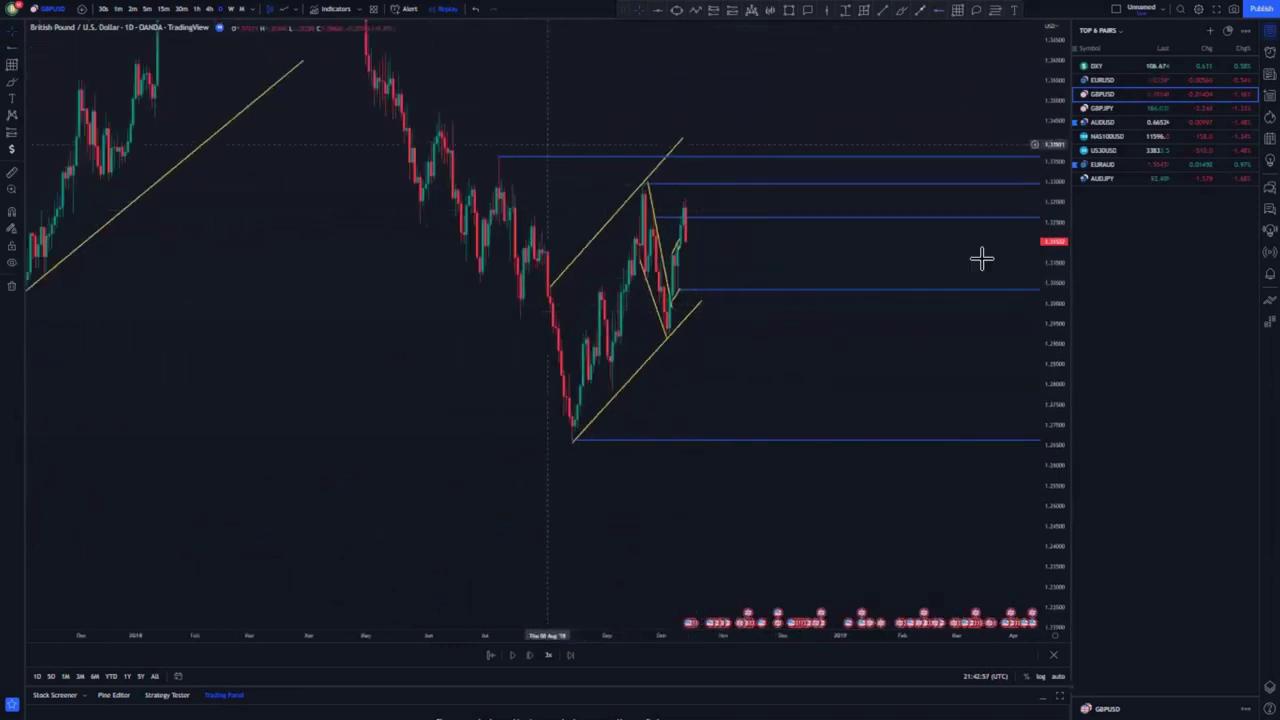
pyautogui.moveTo(1061, 146); pyautogui.dragTo(1015, 414)
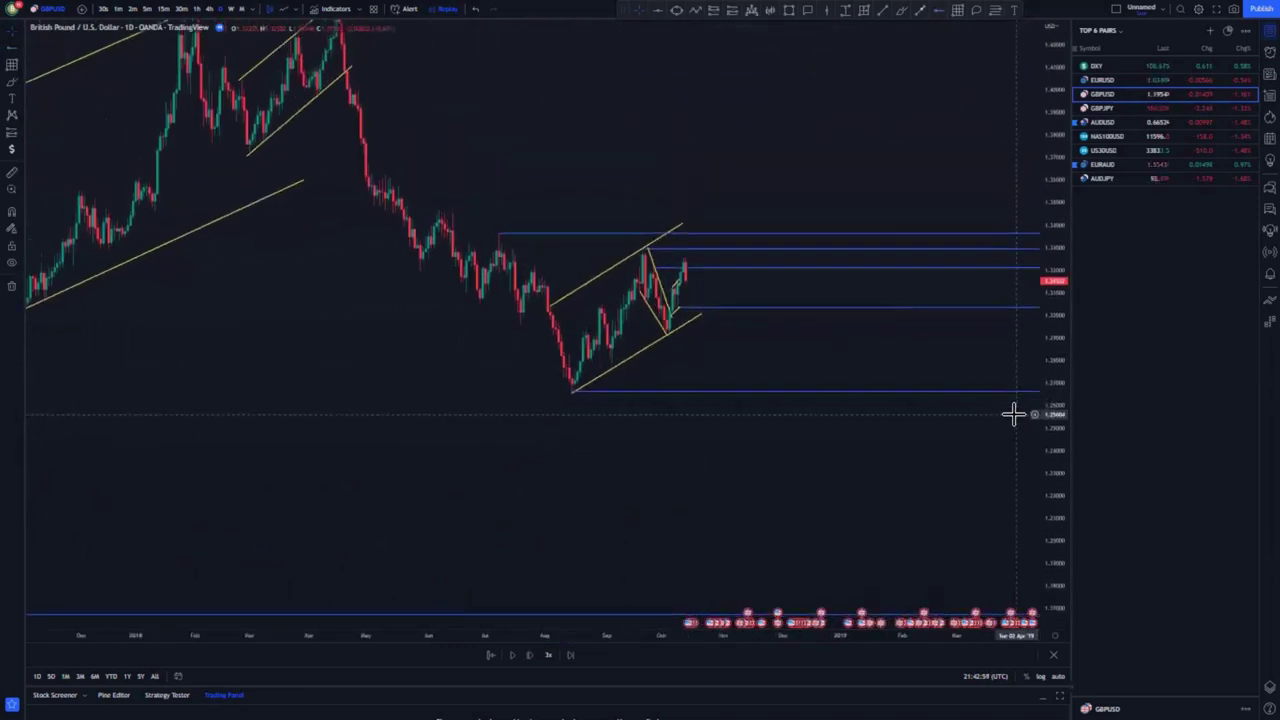
pyautogui.click(197, 10)
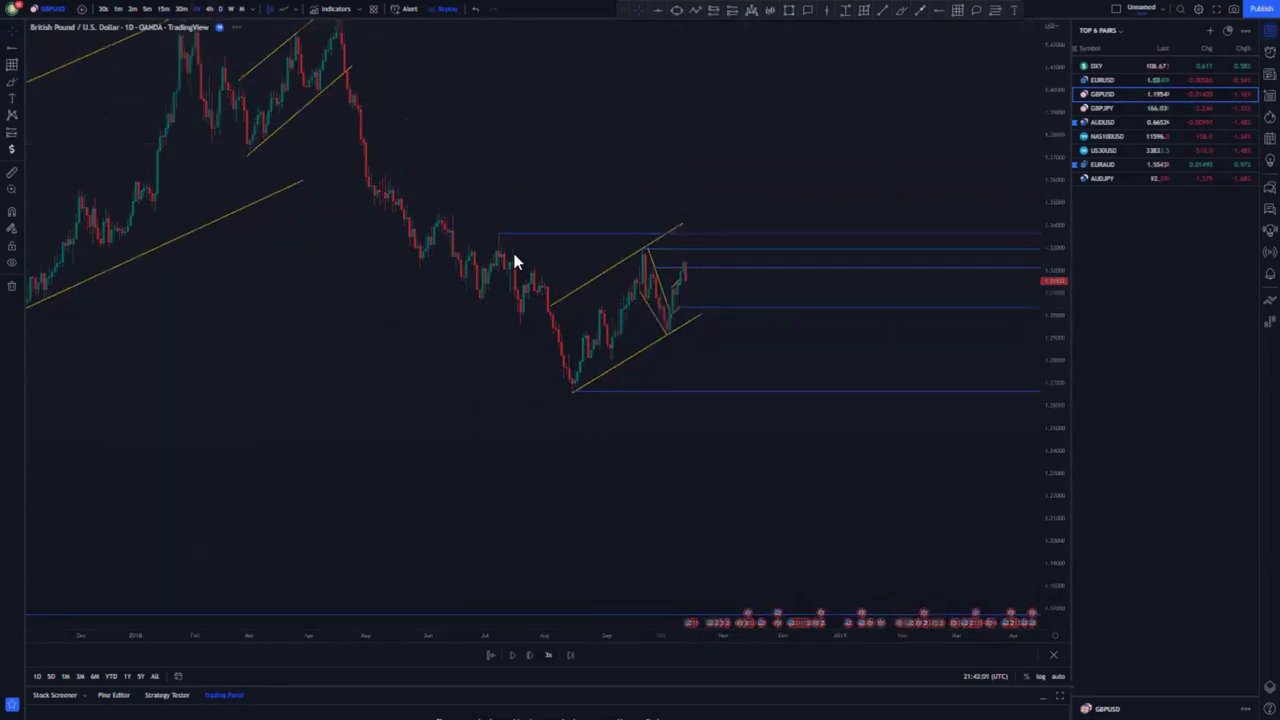
pyautogui.rightClick(539, 488)
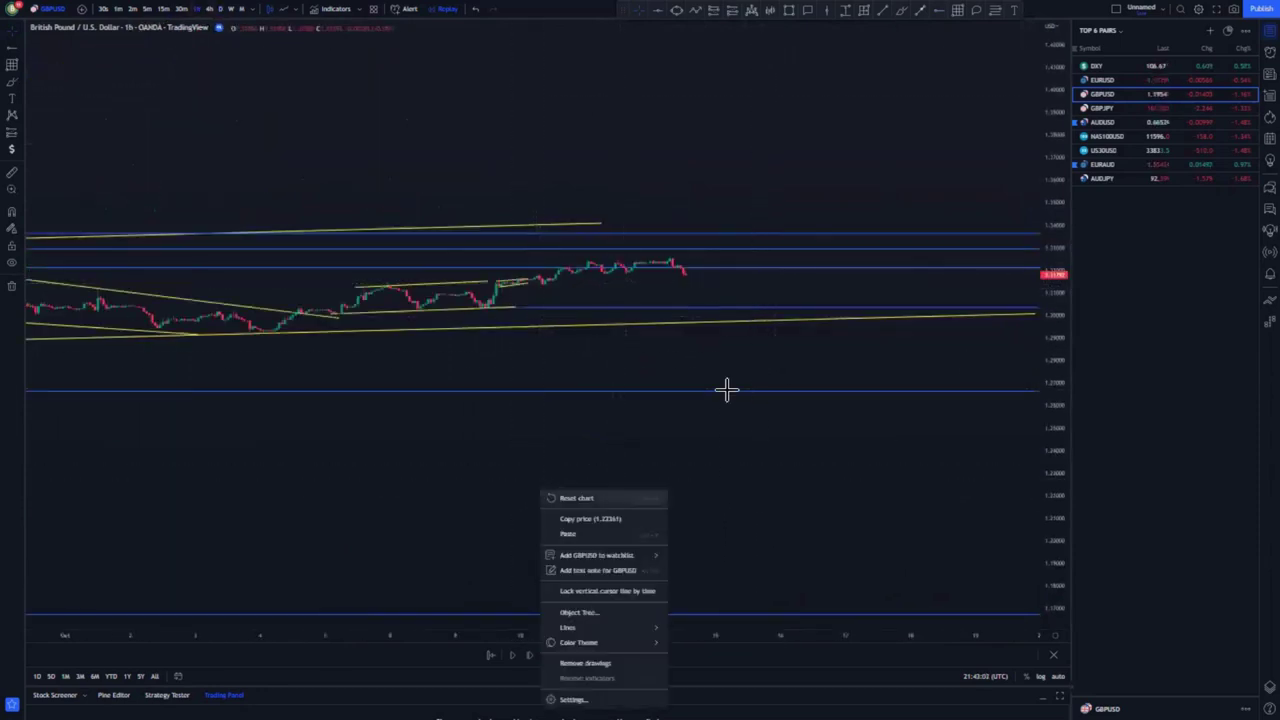
pyautogui.click(600, 498)
pyautogui.scroll(-3, 727, 390)
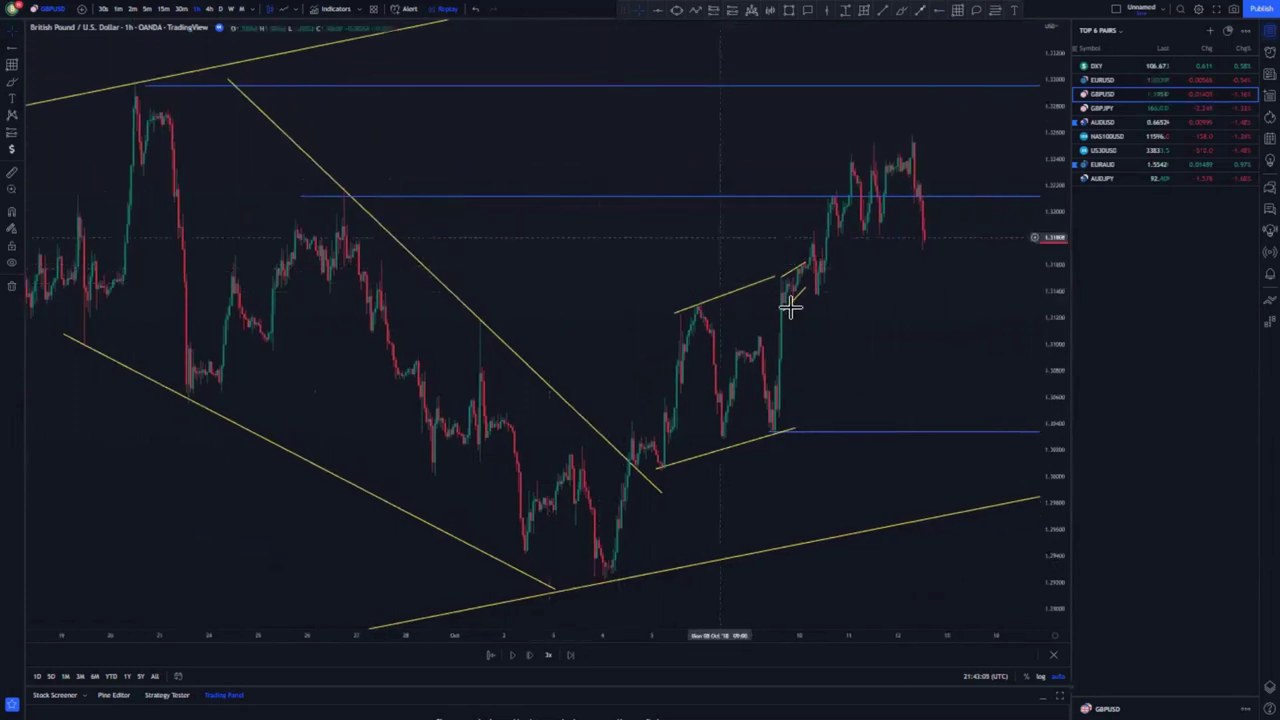
# Delete the two short yellow lines of the small channel around 9 October 2018.
pyautogui.click(797, 305)
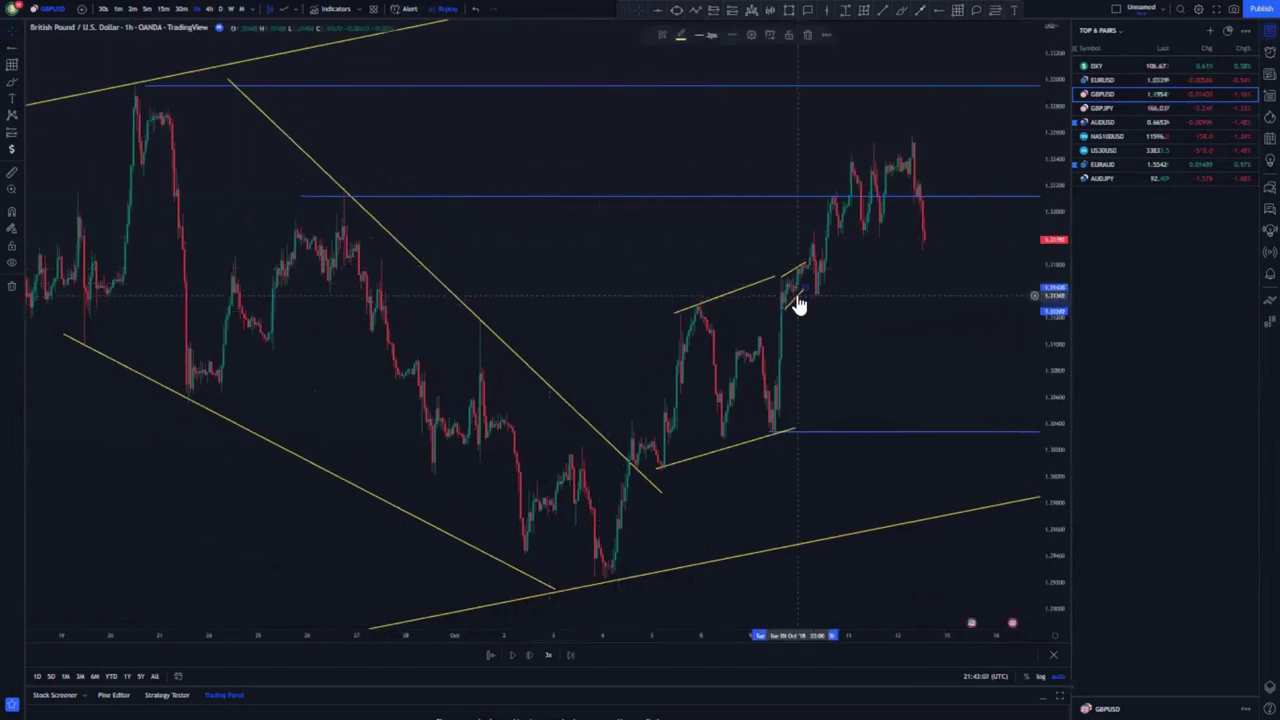
pyautogui.moveTo(797, 305); pyautogui.dragTo(800, 277)
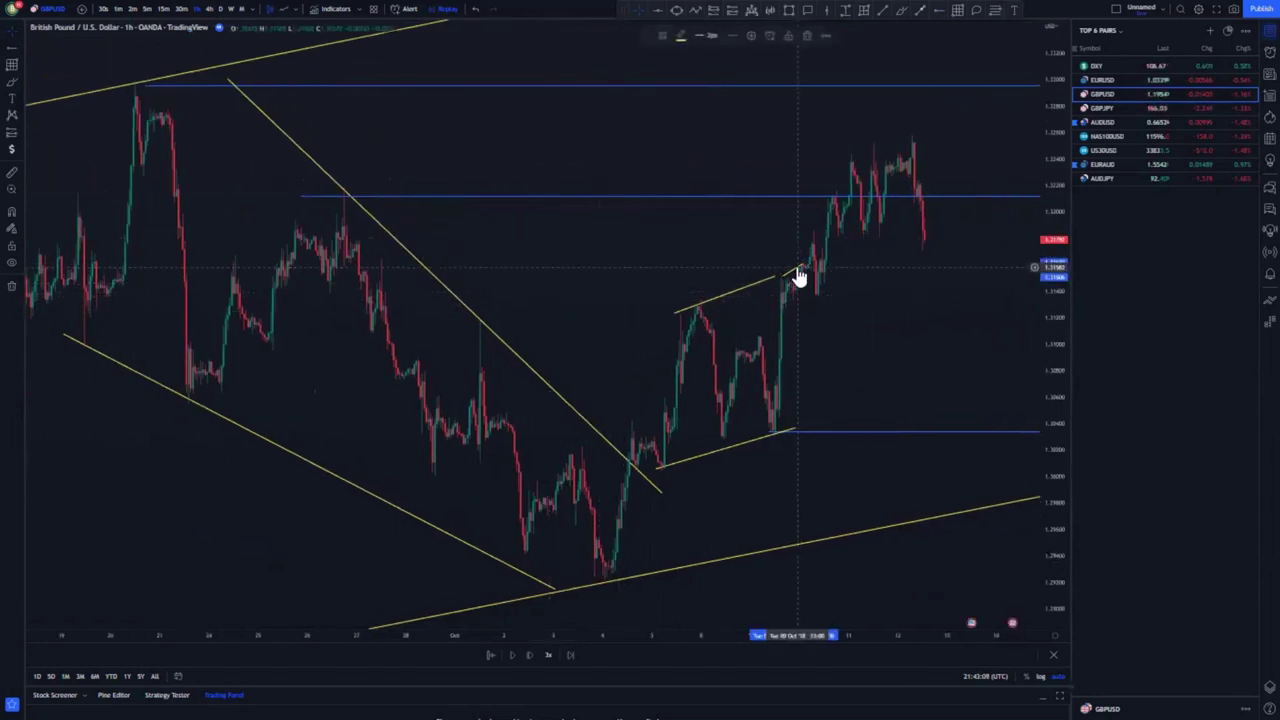
pyautogui.click(799, 277)
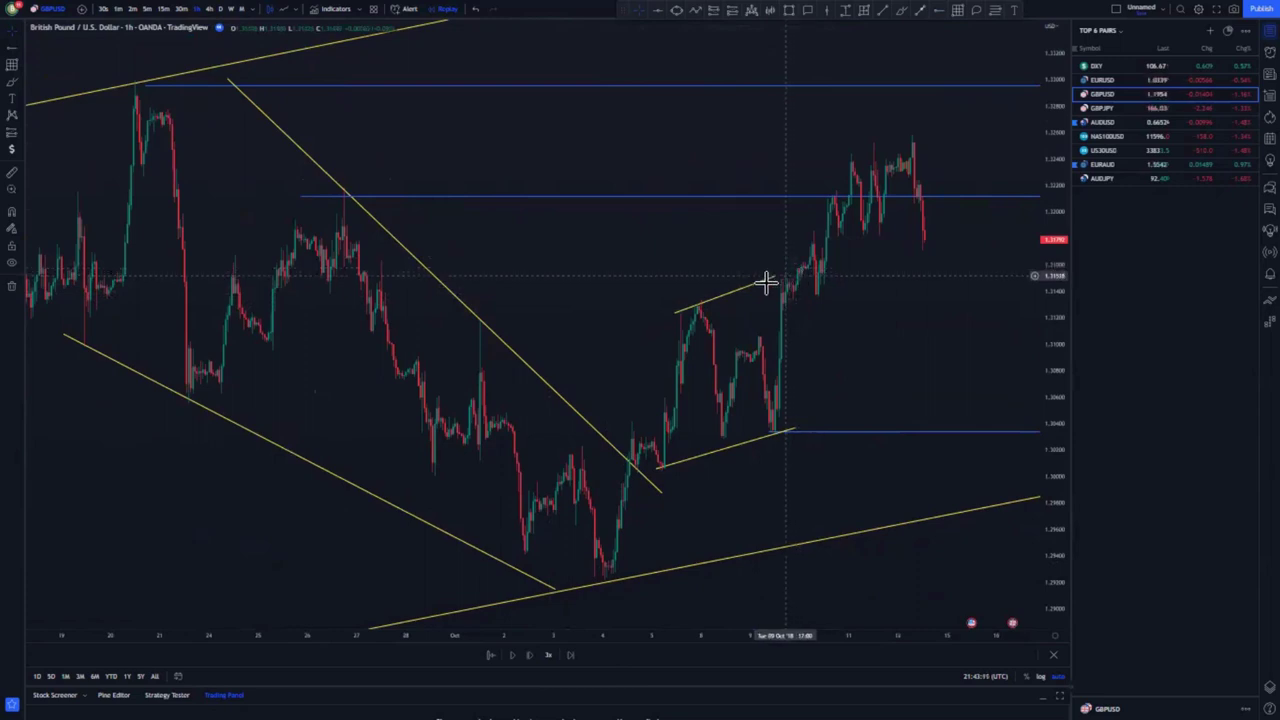
# Extend the October channel's upper line to the 11 October high and re-anchor its lower line from the 9 October low to 12 October.
pyautogui.moveTo(775, 276); pyautogui.dragTo(870, 134)
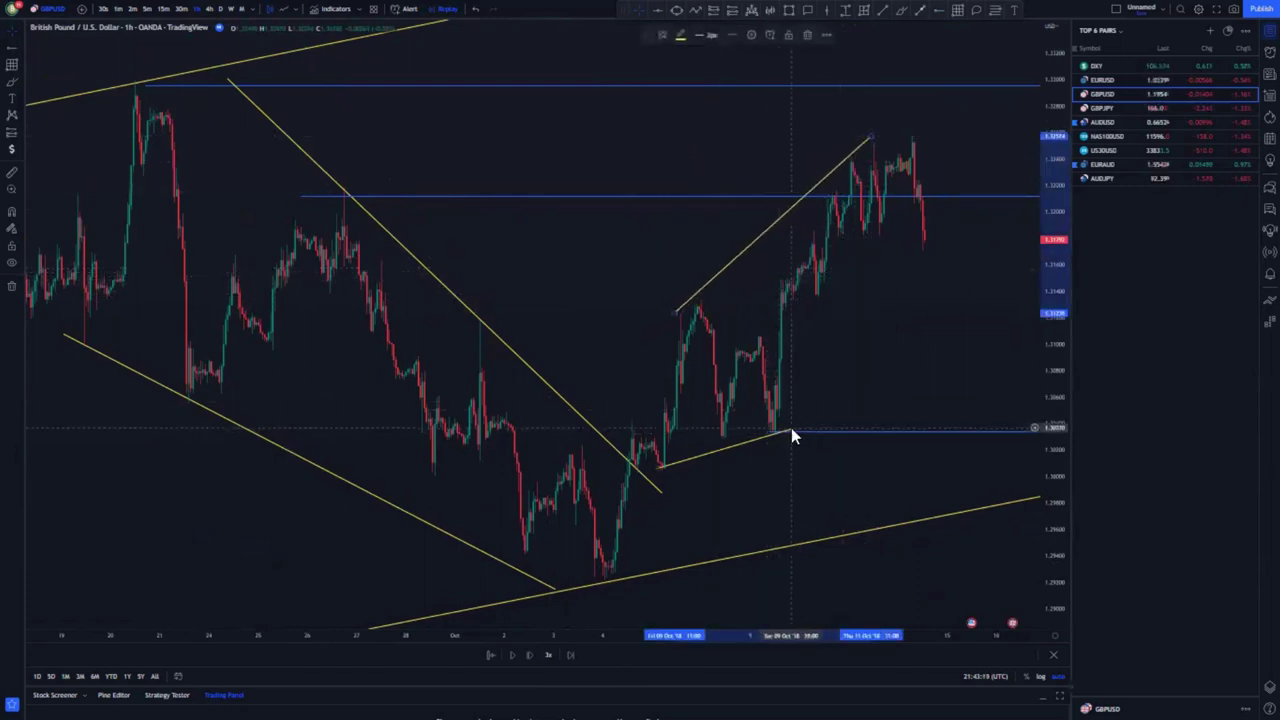
pyautogui.moveTo(791, 428); pyautogui.dragTo(915, 266)
pyautogui.click(680, 468)
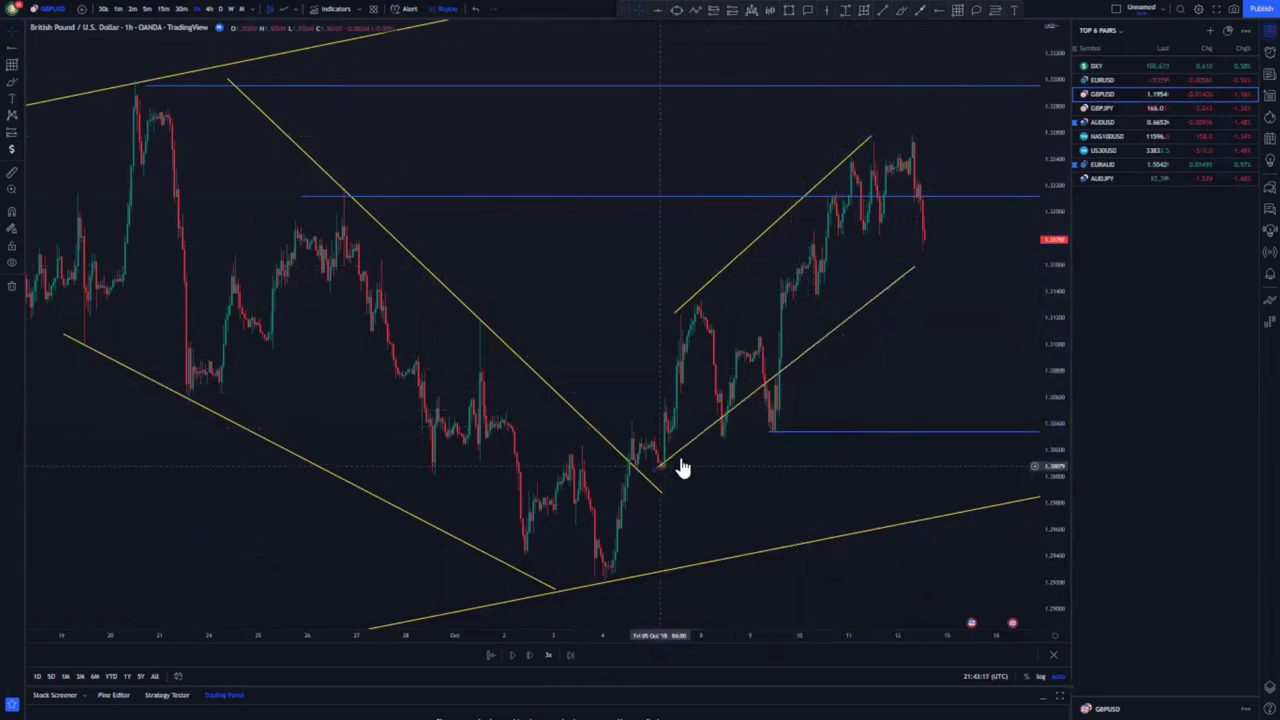
pyautogui.moveTo(657, 467); pyautogui.dragTo(739, 467)
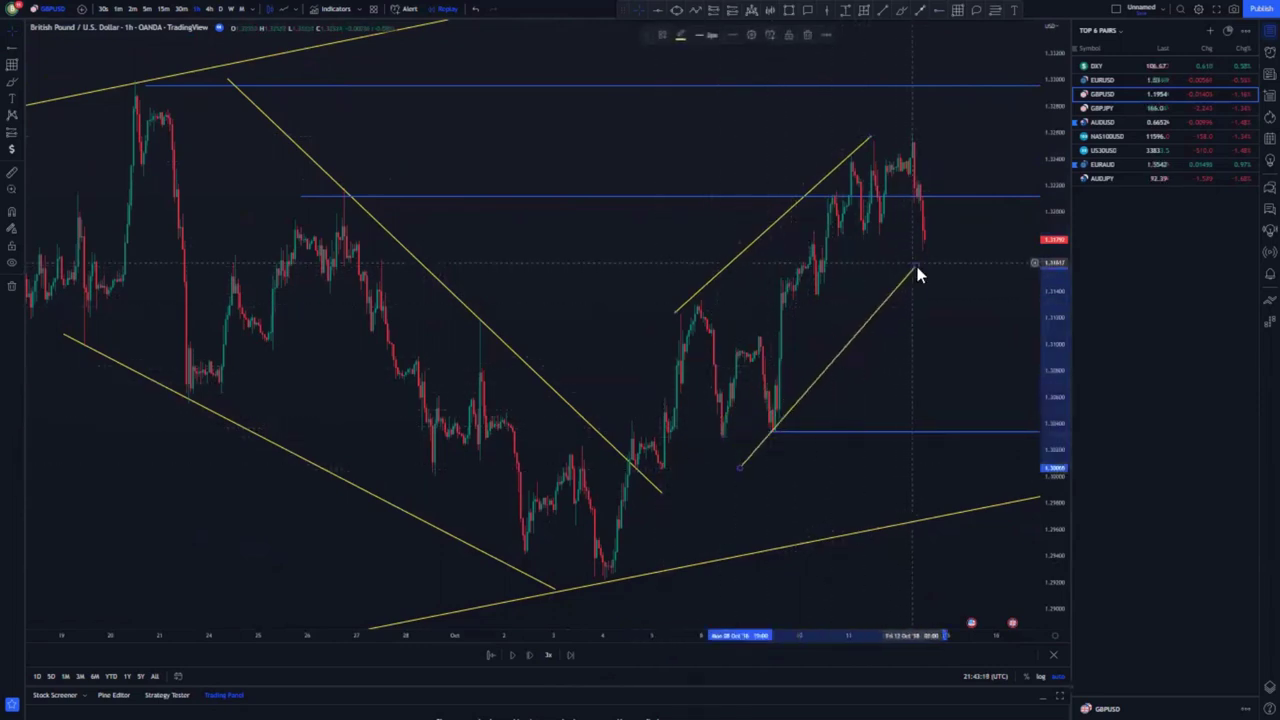
pyautogui.moveTo(918, 270); pyautogui.dragTo(929, 180)
pyautogui.click(790, 422)
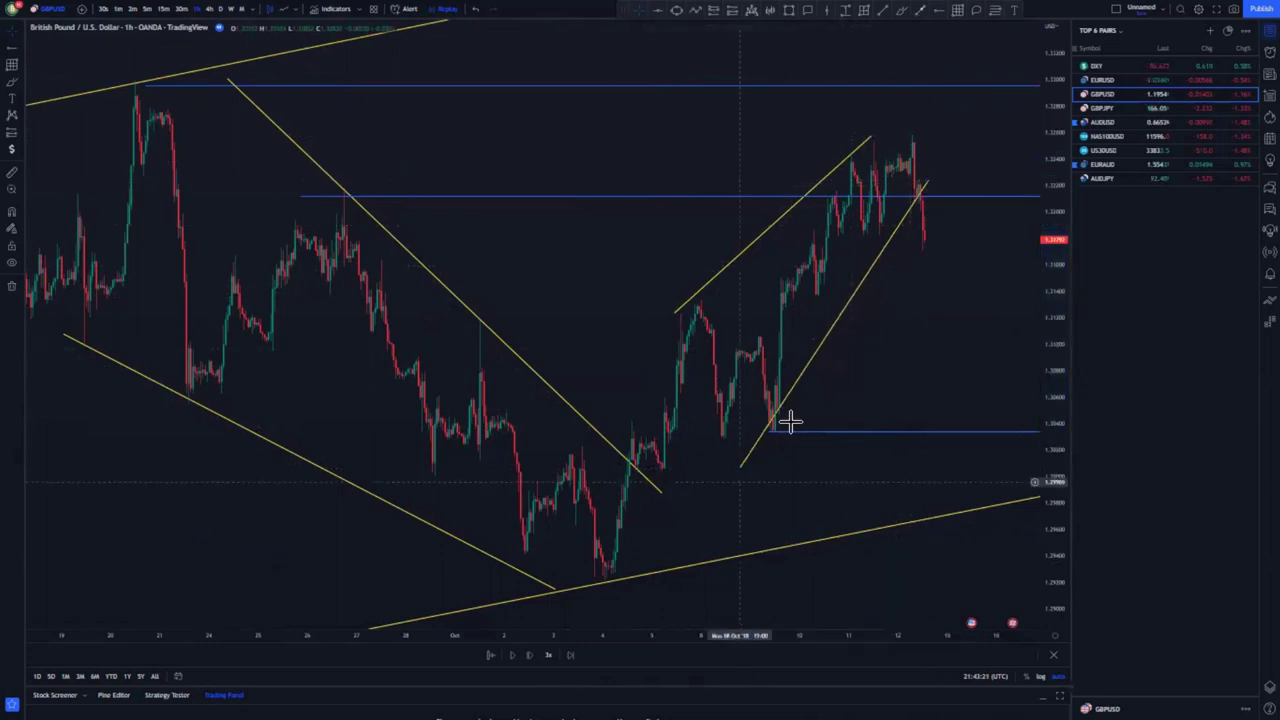
pyautogui.moveTo(740, 467); pyautogui.dragTo(770, 440)
# Adjust the channel's upper line to span 8 to 11 October 2018, and move the new blue ray to its upper end at about 1.3250.
pyautogui.moveTo(672, 312); pyautogui.dragTo(710, 322)
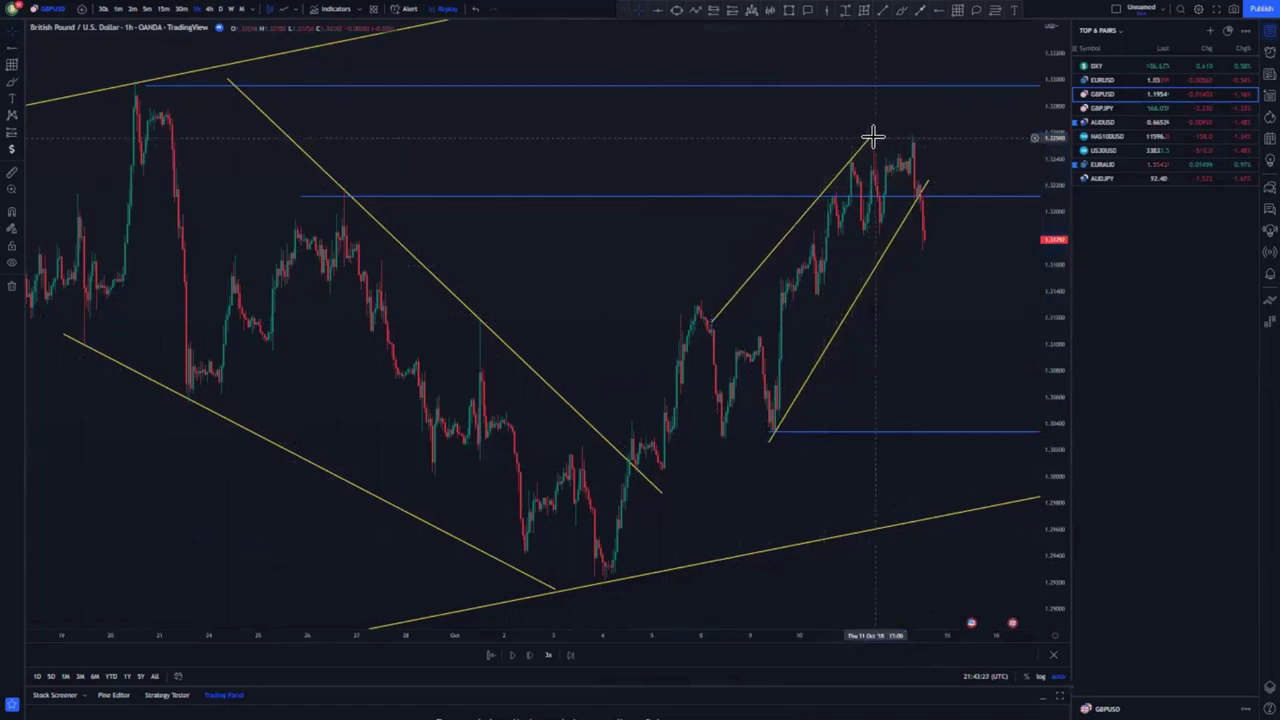
pyautogui.moveTo(870, 140); pyautogui.dragTo(860, 145)
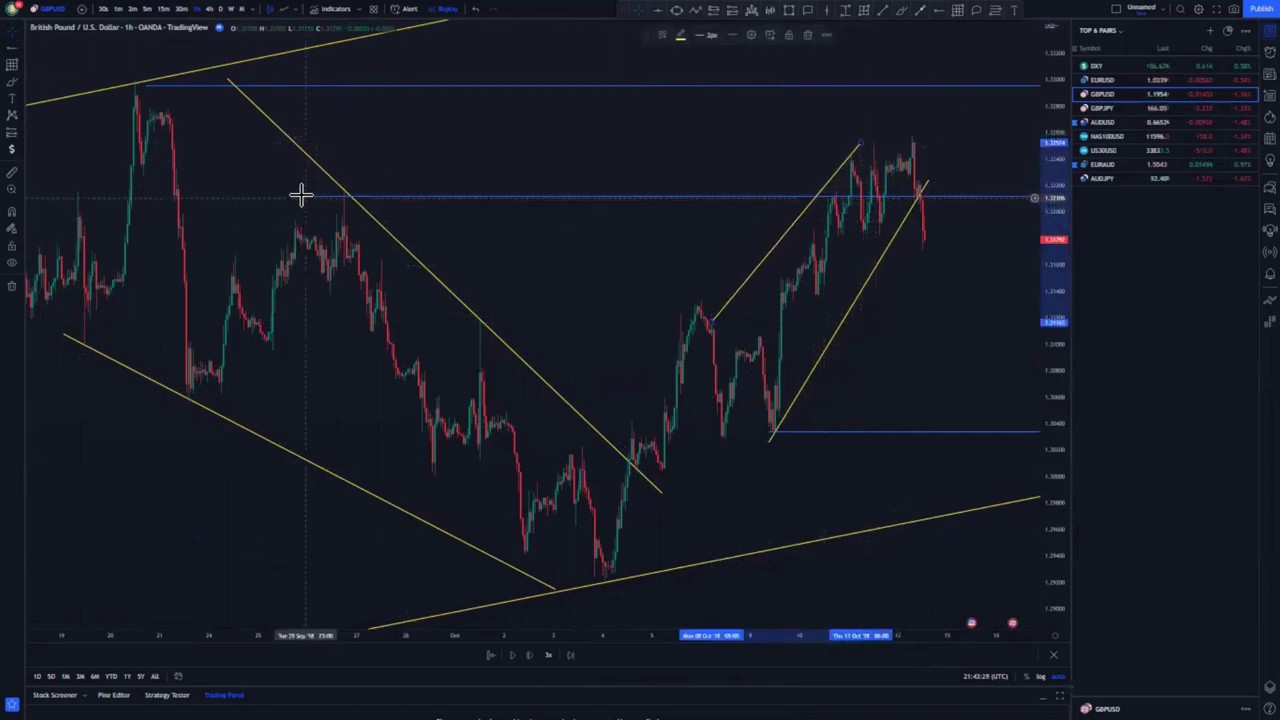
pyautogui.moveTo(454, 178); pyautogui.dragTo(858, 145)
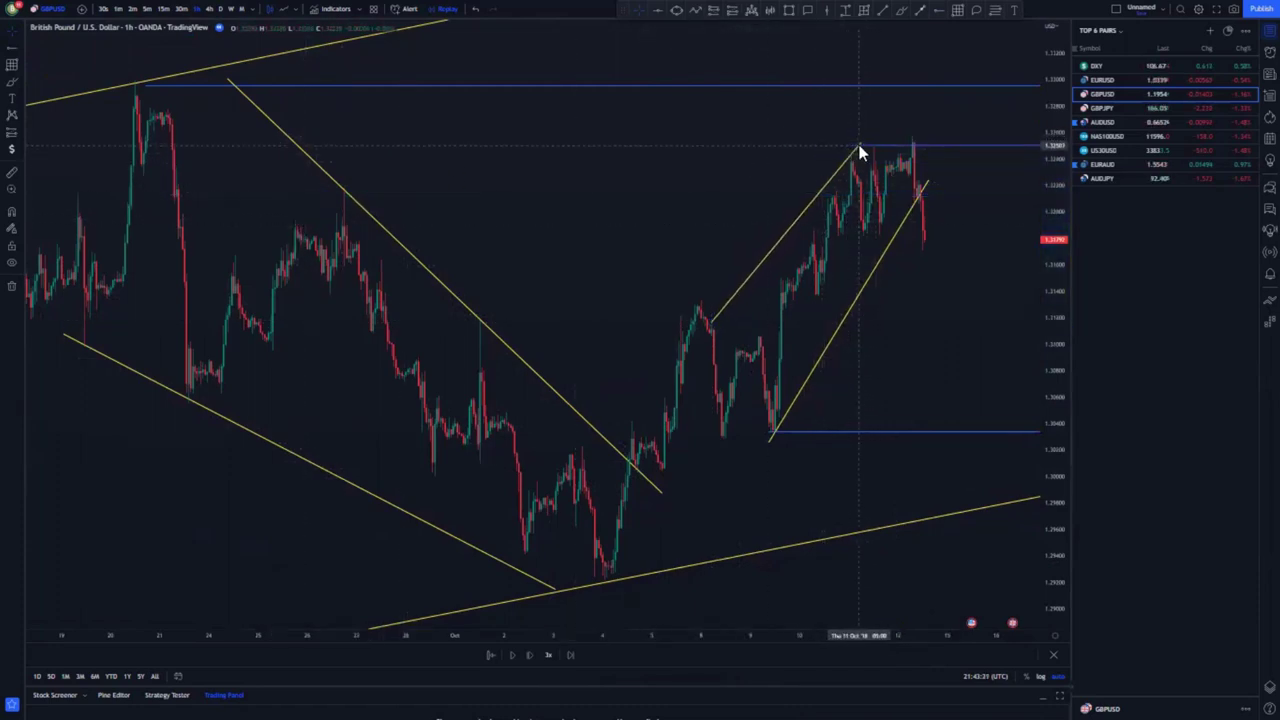
# Brush a short zigzag consolidation path beside the latest 12 October candles, and undo the drawing.
pyautogui.moveTo(943, 279); pyautogui.dragTo(741, 257)
pyautogui.scroll(-3, 700, 317)
pyautogui.scroll(3, 700, 317)
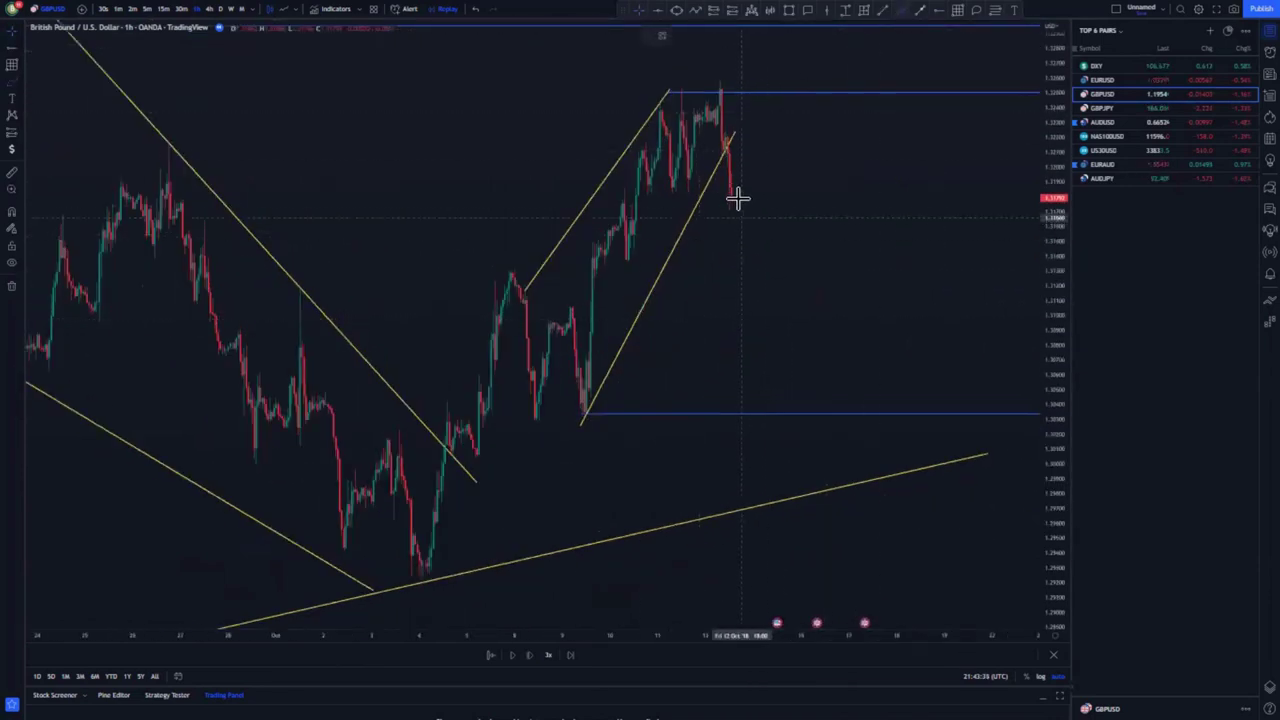
pyautogui.moveTo(731, 187)
pyautogui.mouseDown()
pyautogui.moveTo(731, 206)
pyautogui.moveTo(762, 189)
pyautogui.moveTo(734, 197)
pyautogui.moveTo(757, 189)
pyautogui.moveTo(836, 412)
pyautogui.mouseUp()
pyautogui.click(478, 11)
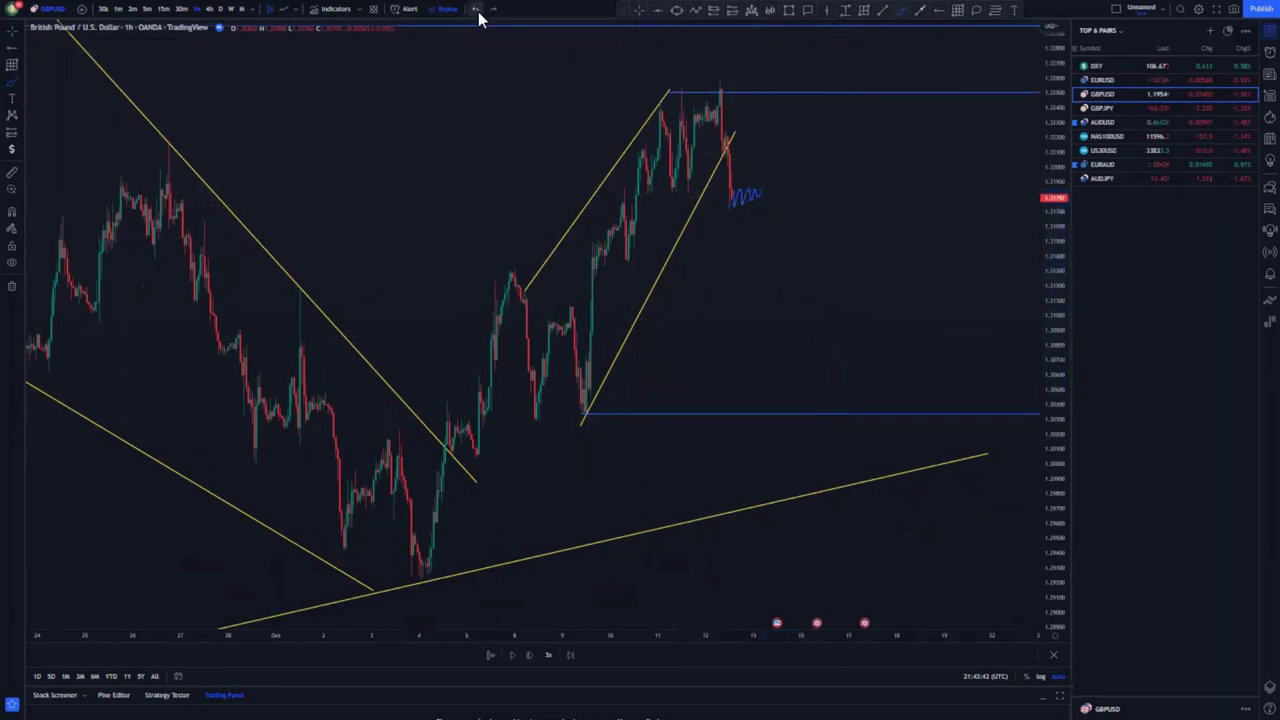
pyautogui.click(478, 11)
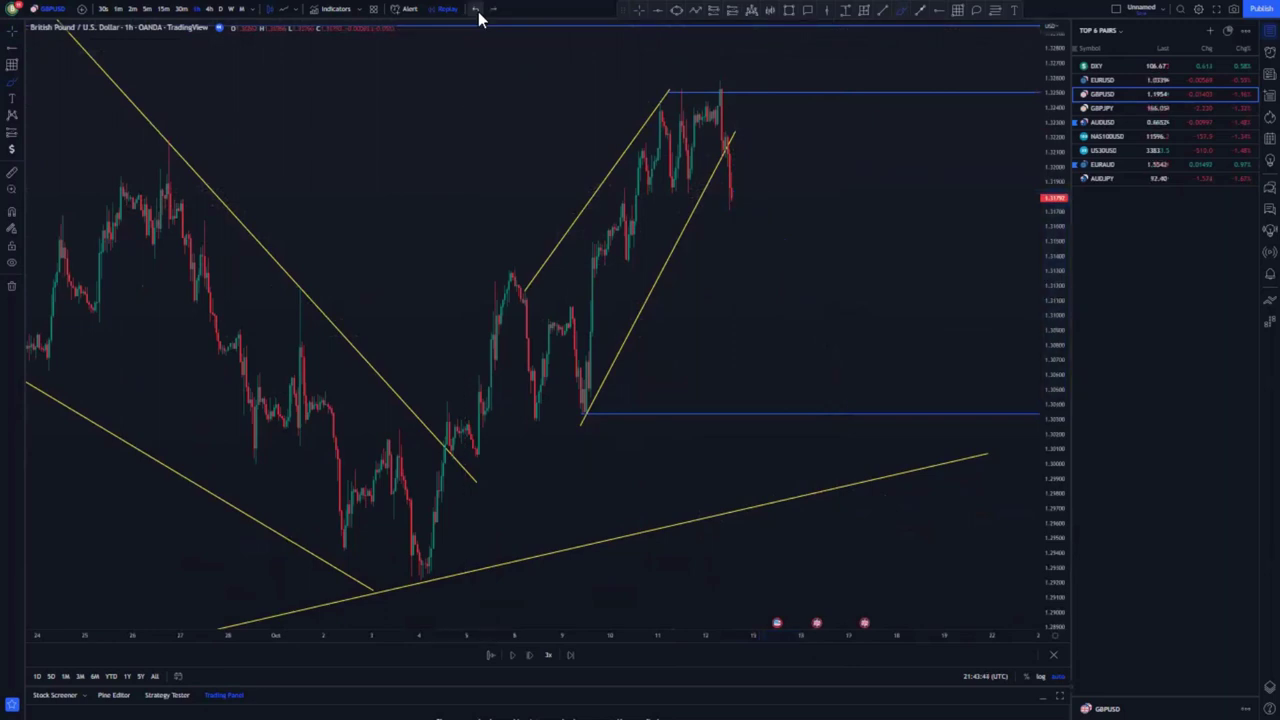
# Advance the replay candle by candle from the 12 October channel break to the large bearish candle after the weekend.
pyautogui.click(530, 656)
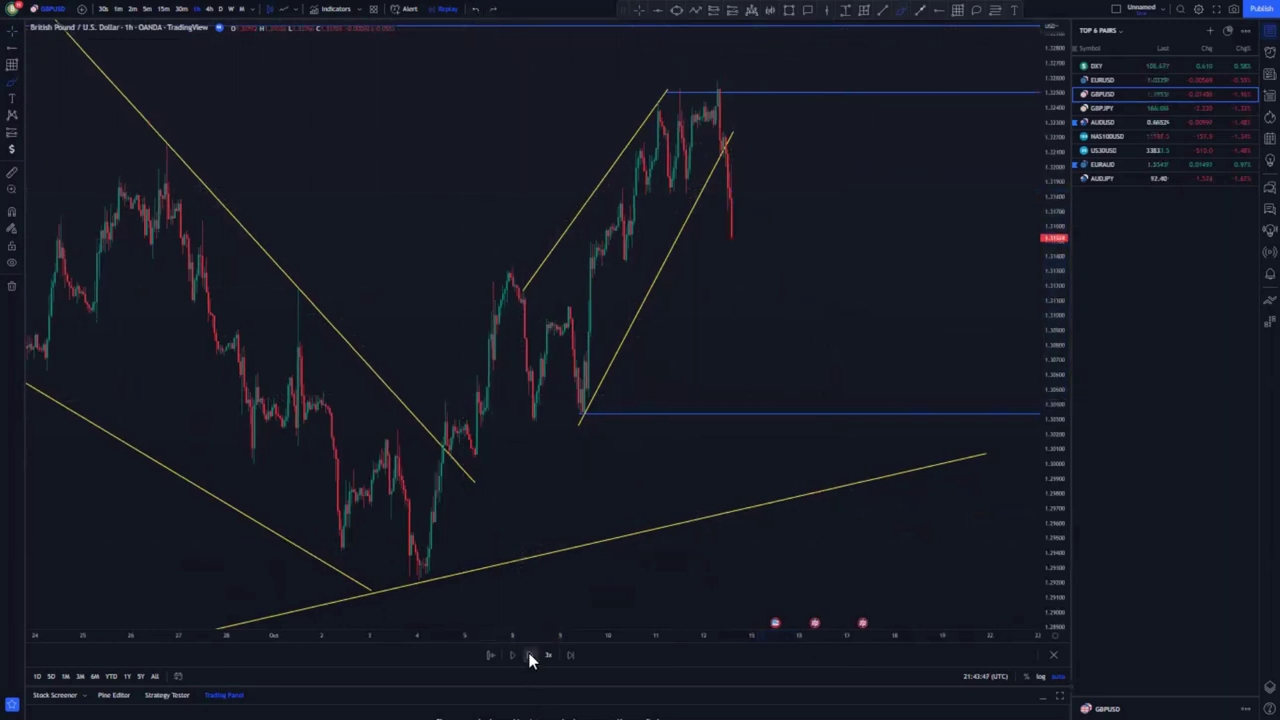
pyautogui.click(530, 656)
pyautogui.click(530, 656)
pyautogui.click(530, 656)
pyautogui.click(530, 656)
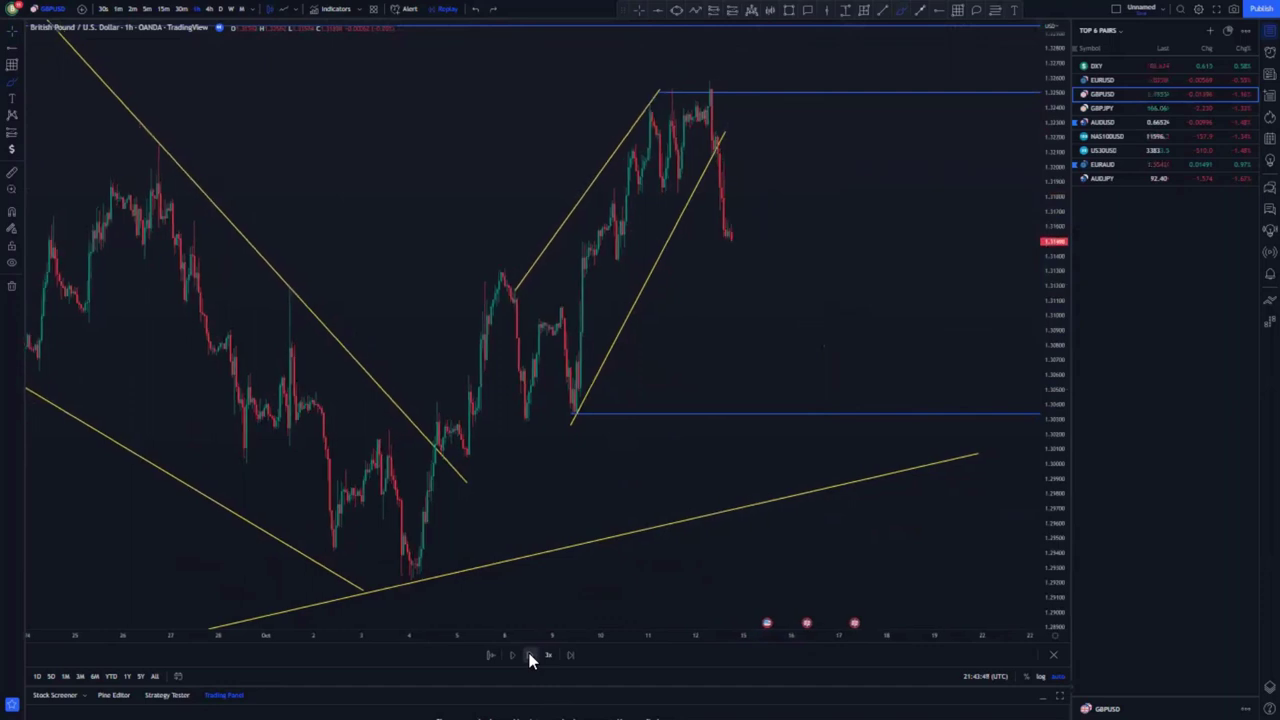
pyautogui.click(530, 656)
pyautogui.click(530, 656)
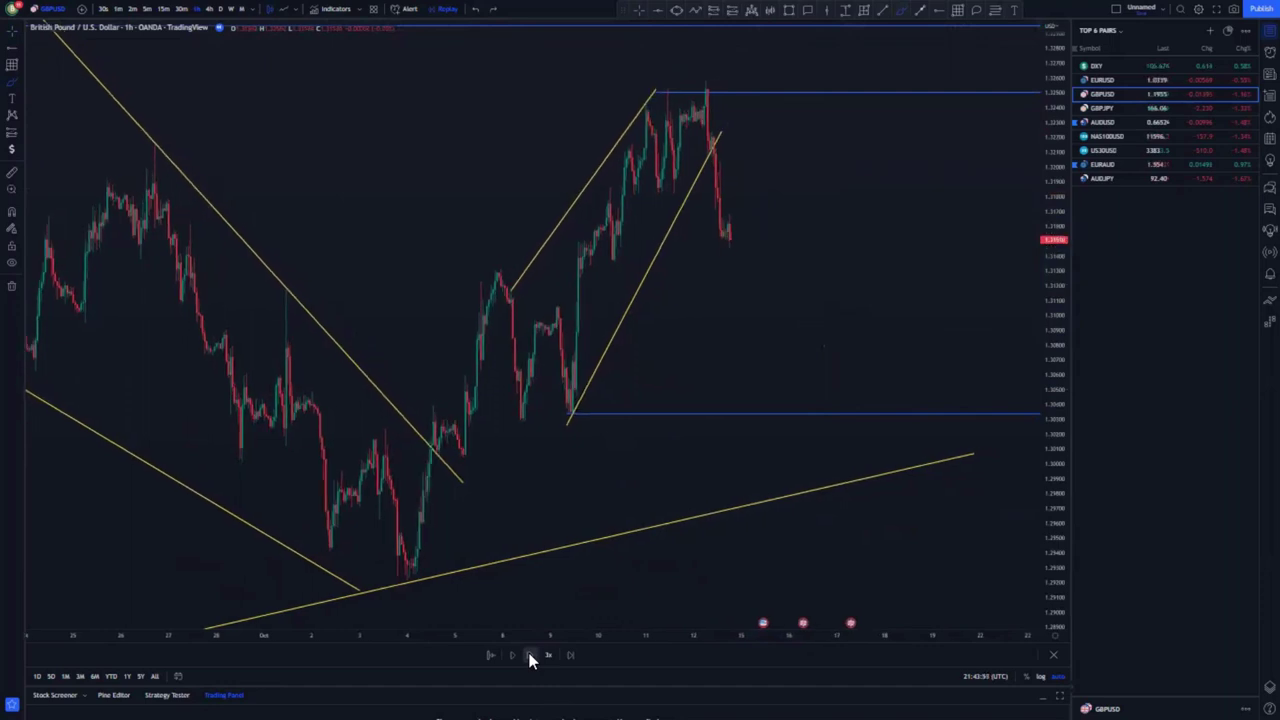
pyautogui.click(530, 656)
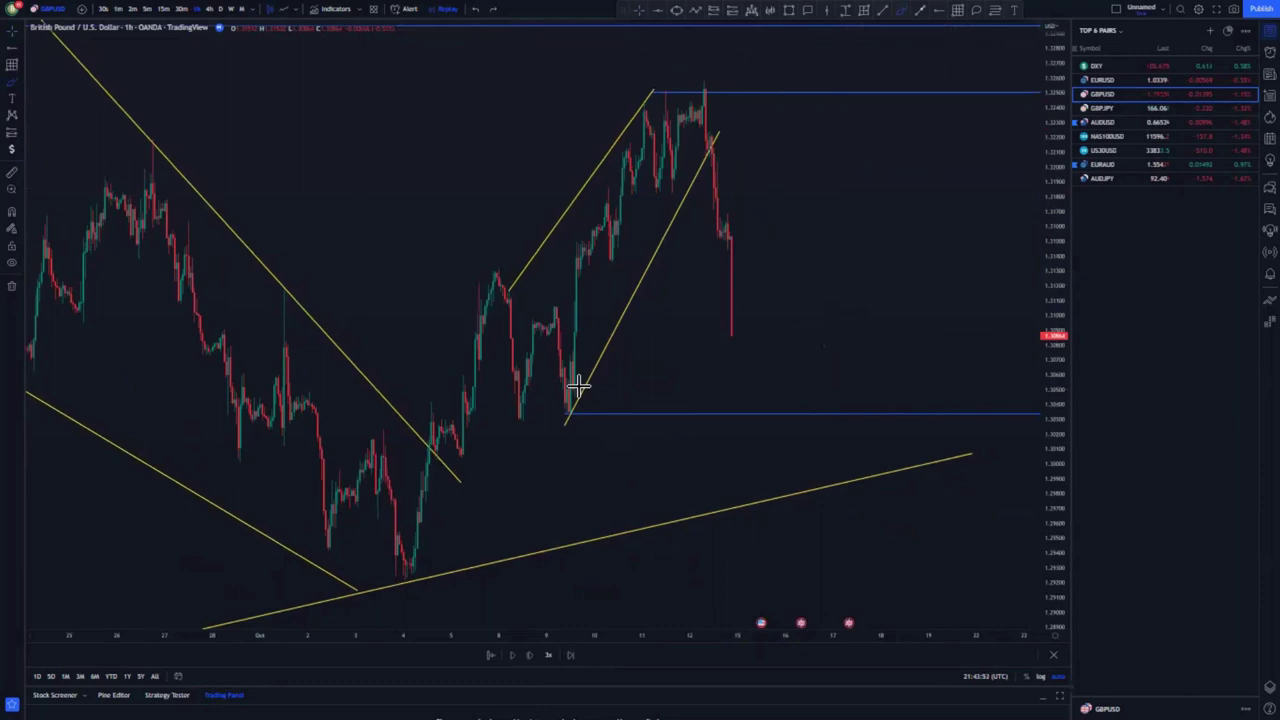
# Circle the small 12 October consolidation near 1.3160, redraw the circle with a short line inside it, and remove these markings.
pyautogui.scroll(3, 578, 385)
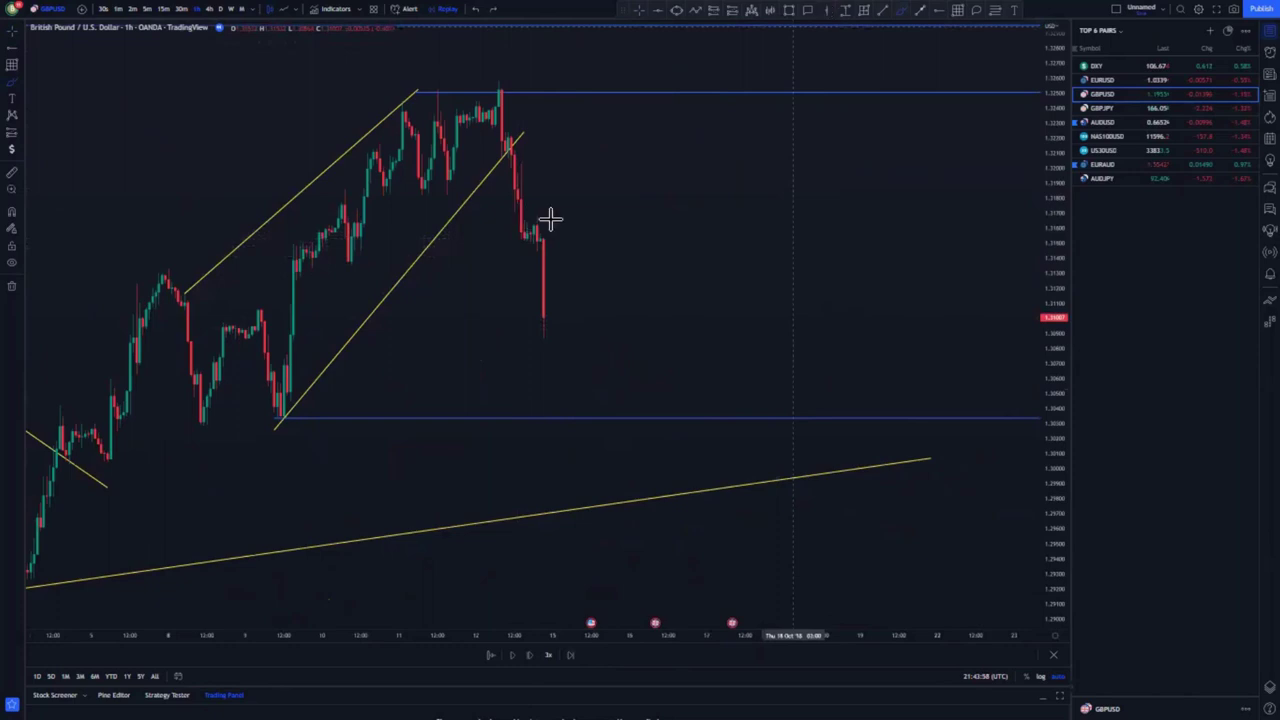
pyautogui.moveTo(535, 250); pyautogui.dragTo(557, 228)
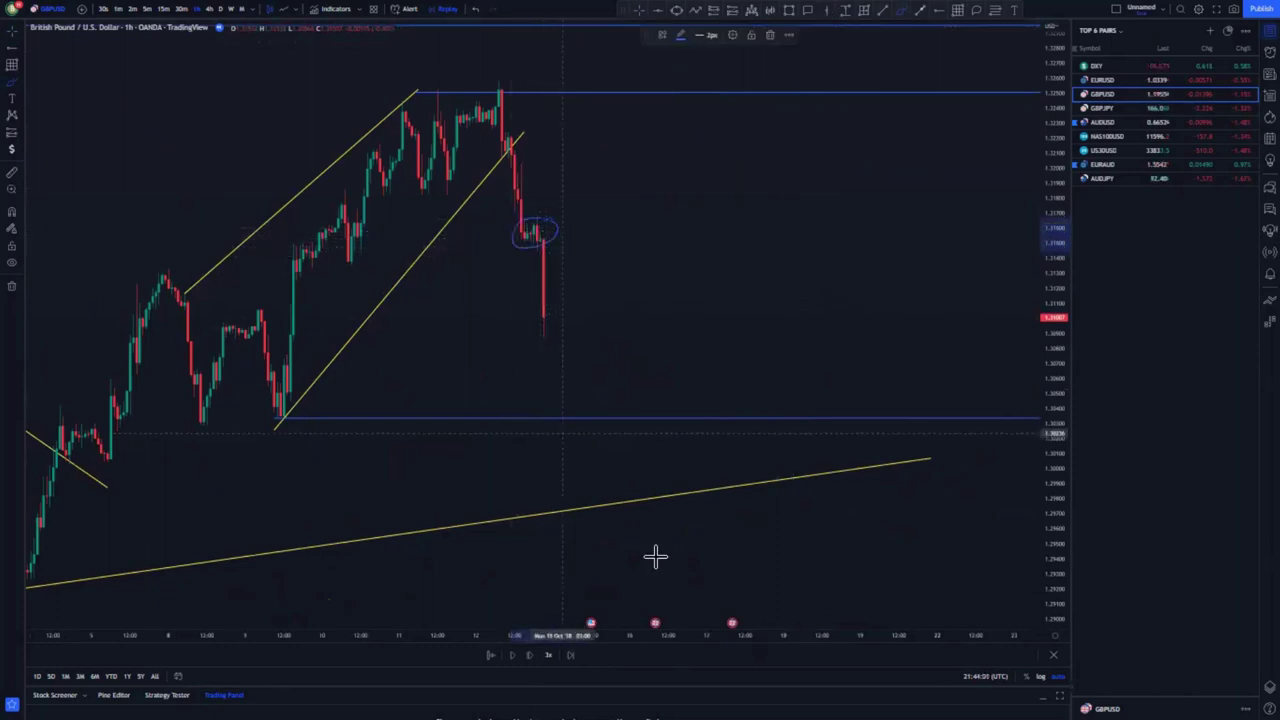
pyautogui.click(771, 36)
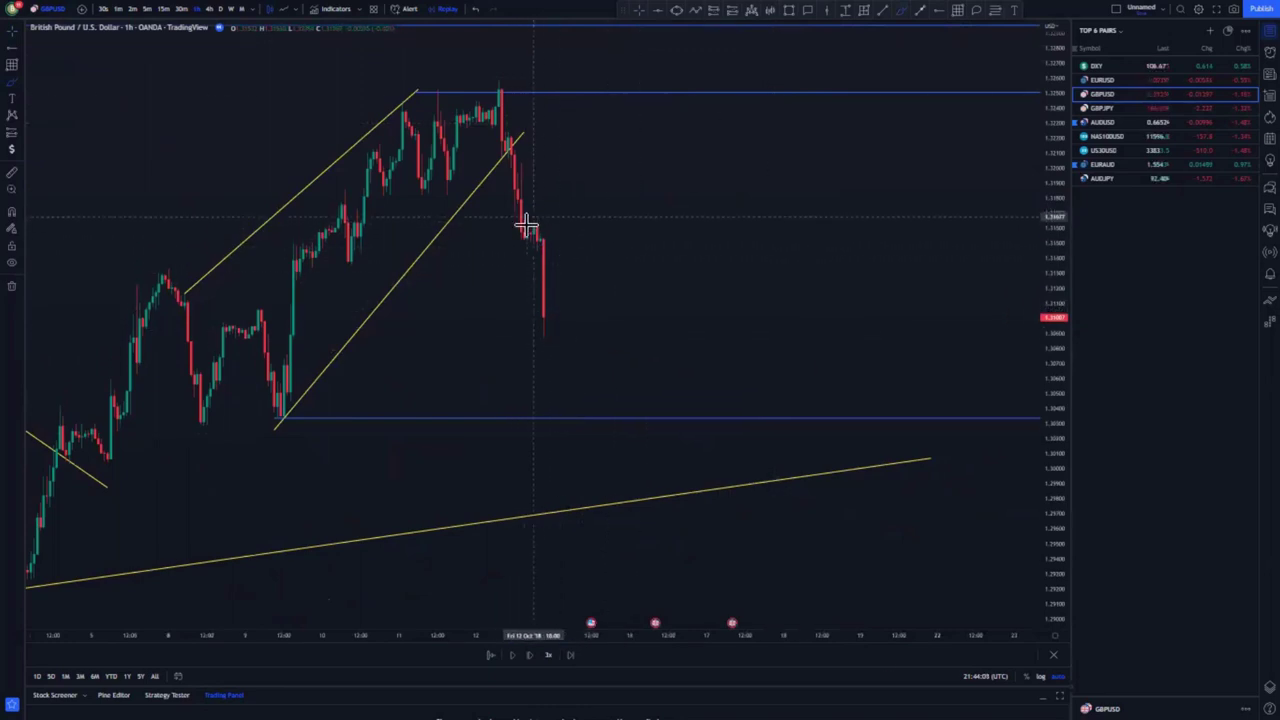
pyautogui.moveTo(541, 214)
pyautogui.mouseDown()
pyautogui.moveTo(546, 254)
pyautogui.moveTo(538, 219)
pyautogui.mouseUp()
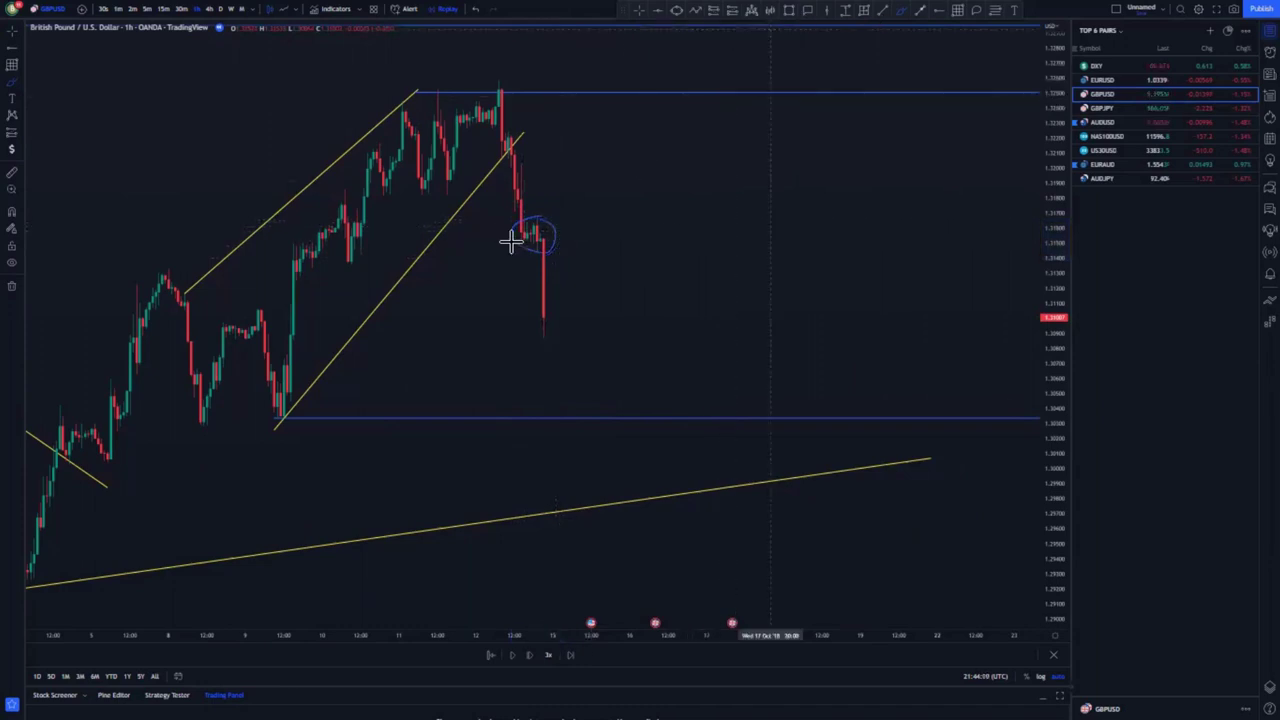
pyautogui.click(545, 240)
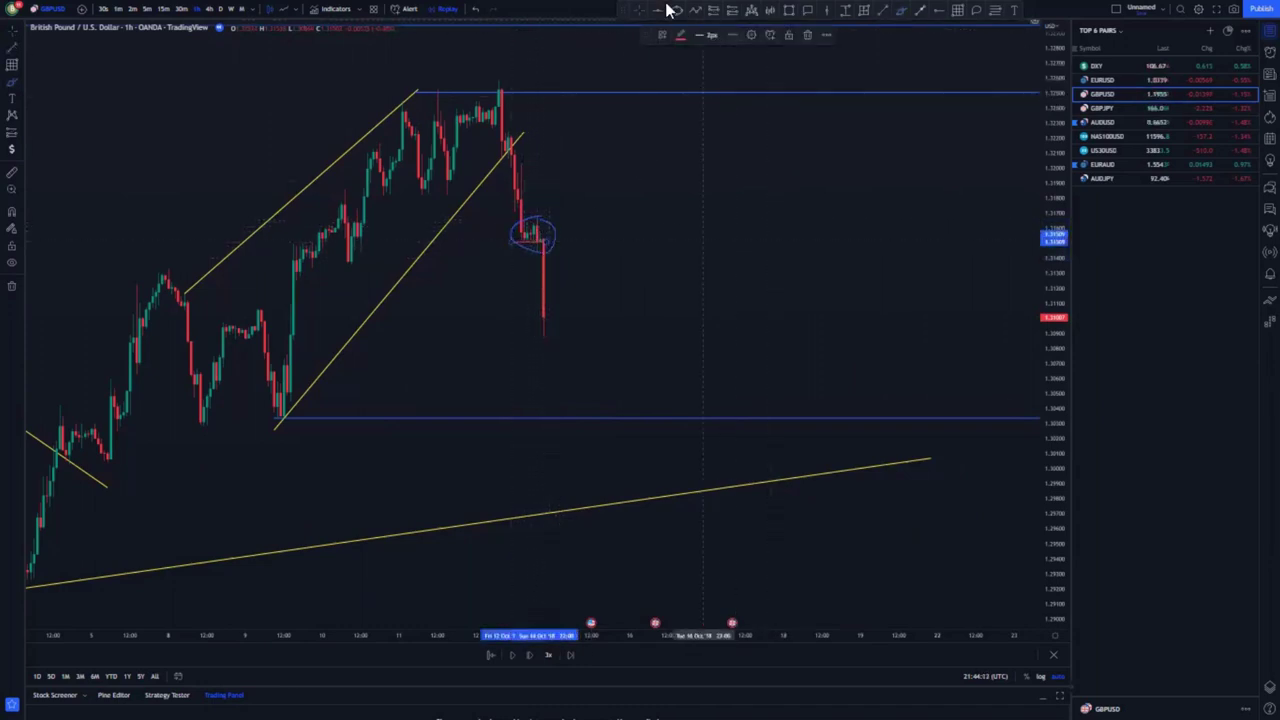
pyautogui.click(478, 10)
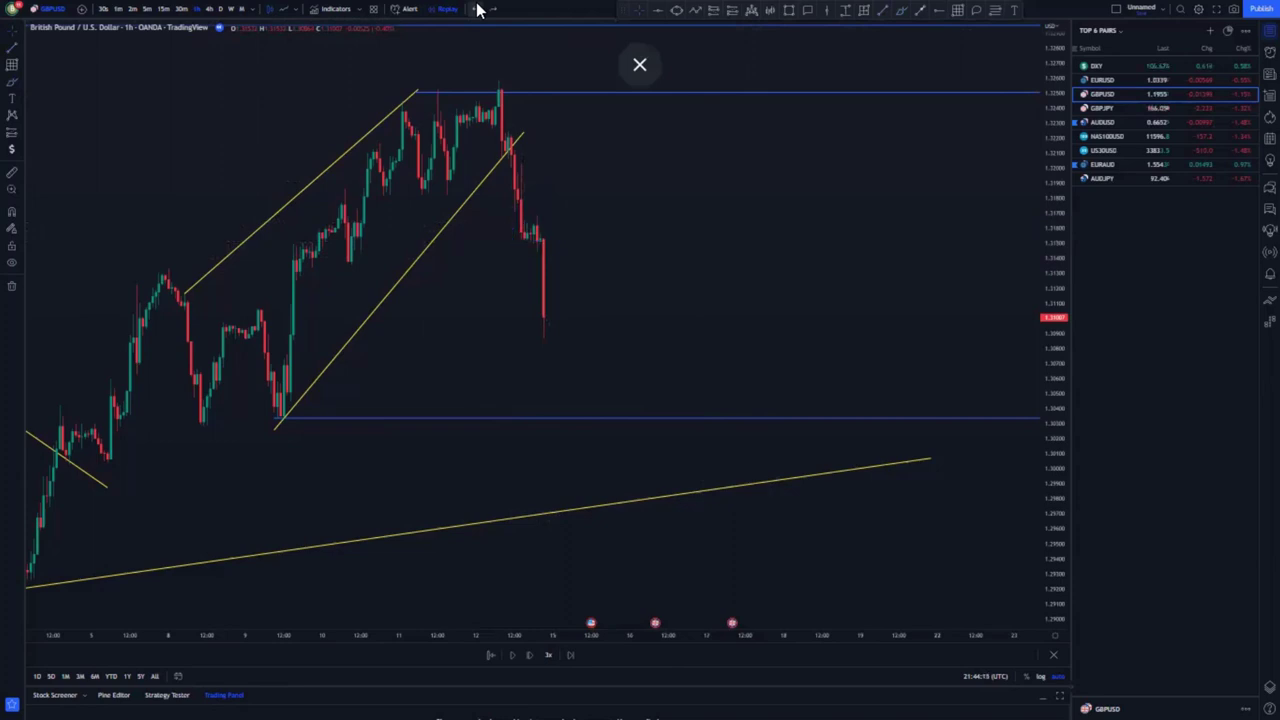
# Advance the replay several candles into 15 October and place a horizontal ray at the 12 October consolidation high near 1.3170.
pyautogui.click(530, 656)
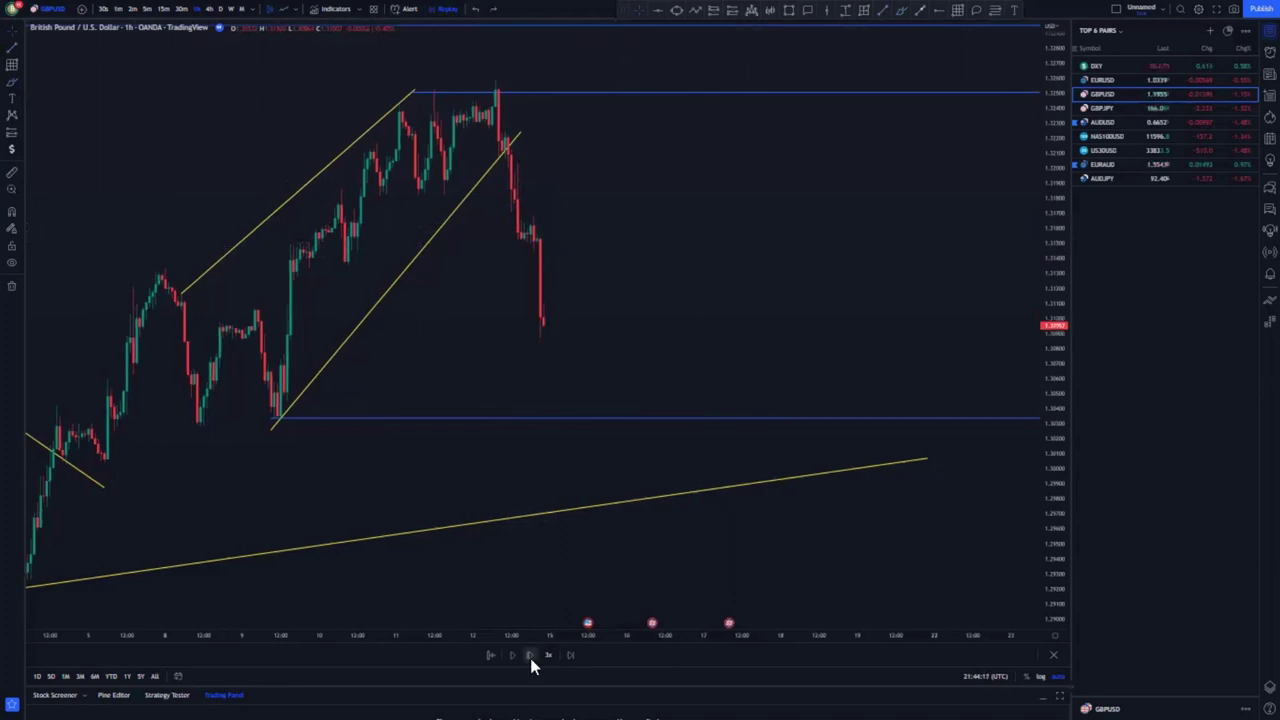
pyautogui.click(530, 656)
pyautogui.click(531, 659)
pyautogui.click(531, 659)
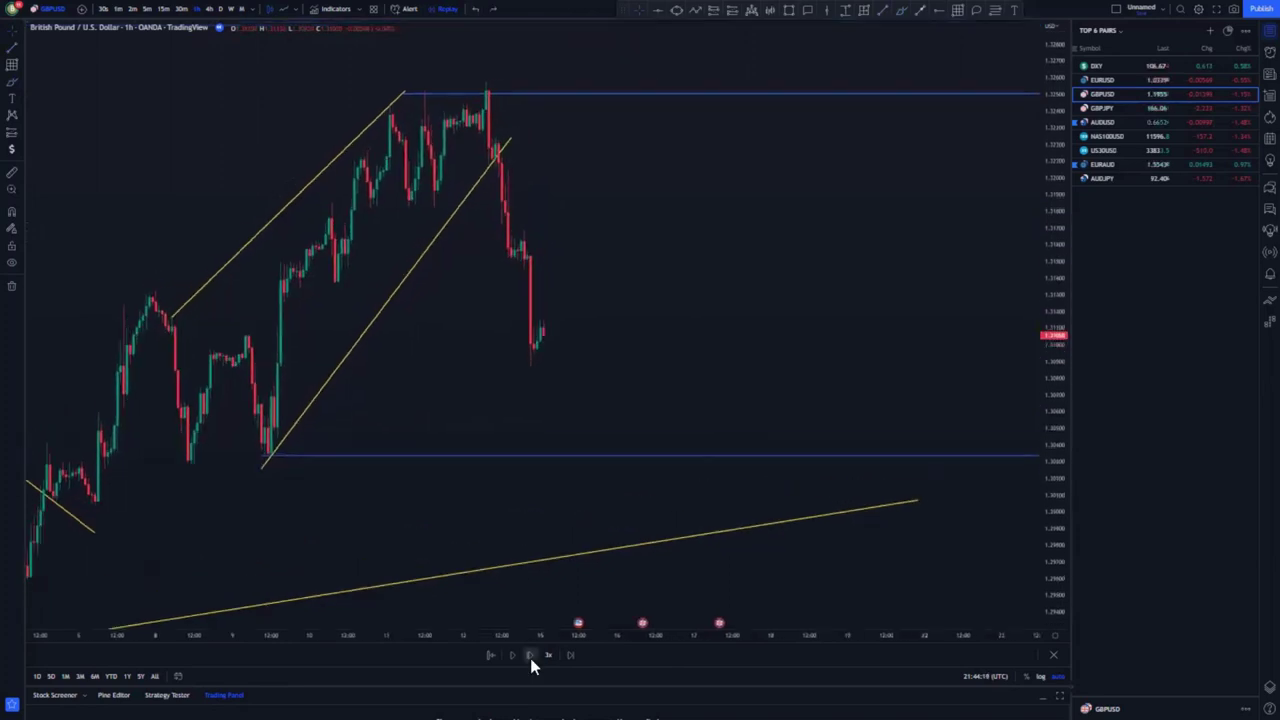
pyautogui.click(531, 659)
pyautogui.click(531, 659)
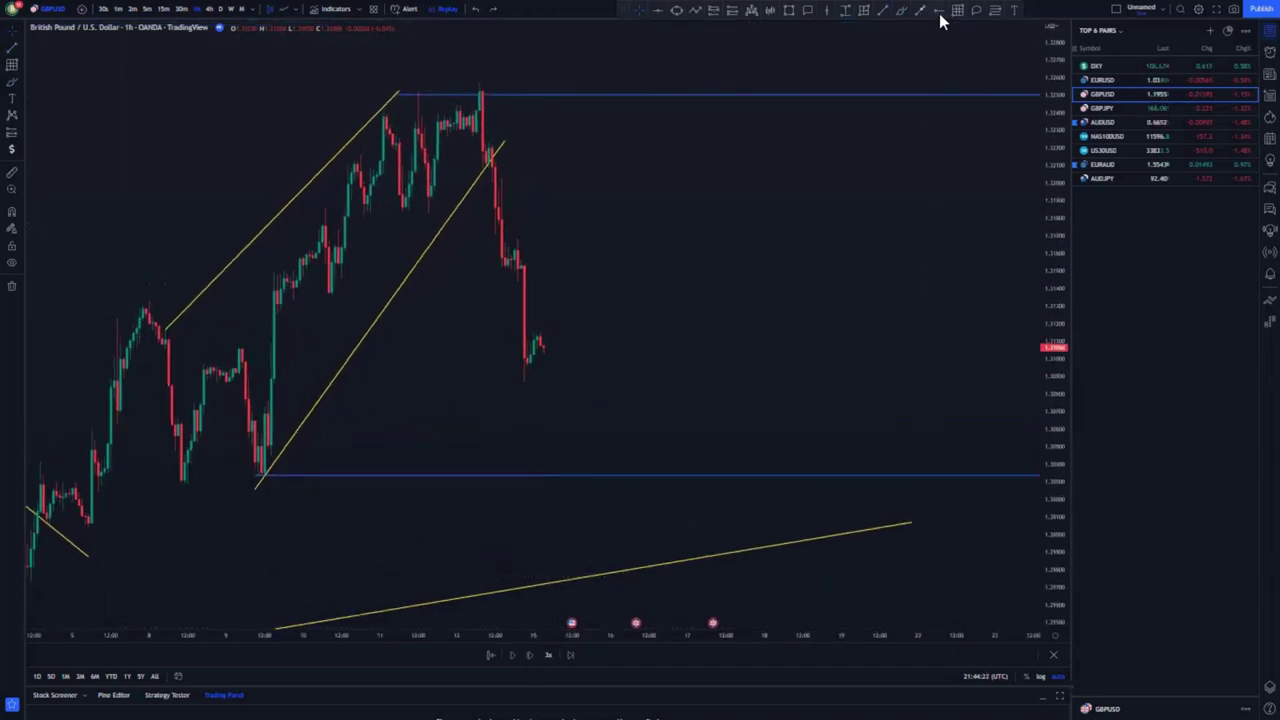
pyautogui.click(517, 238)
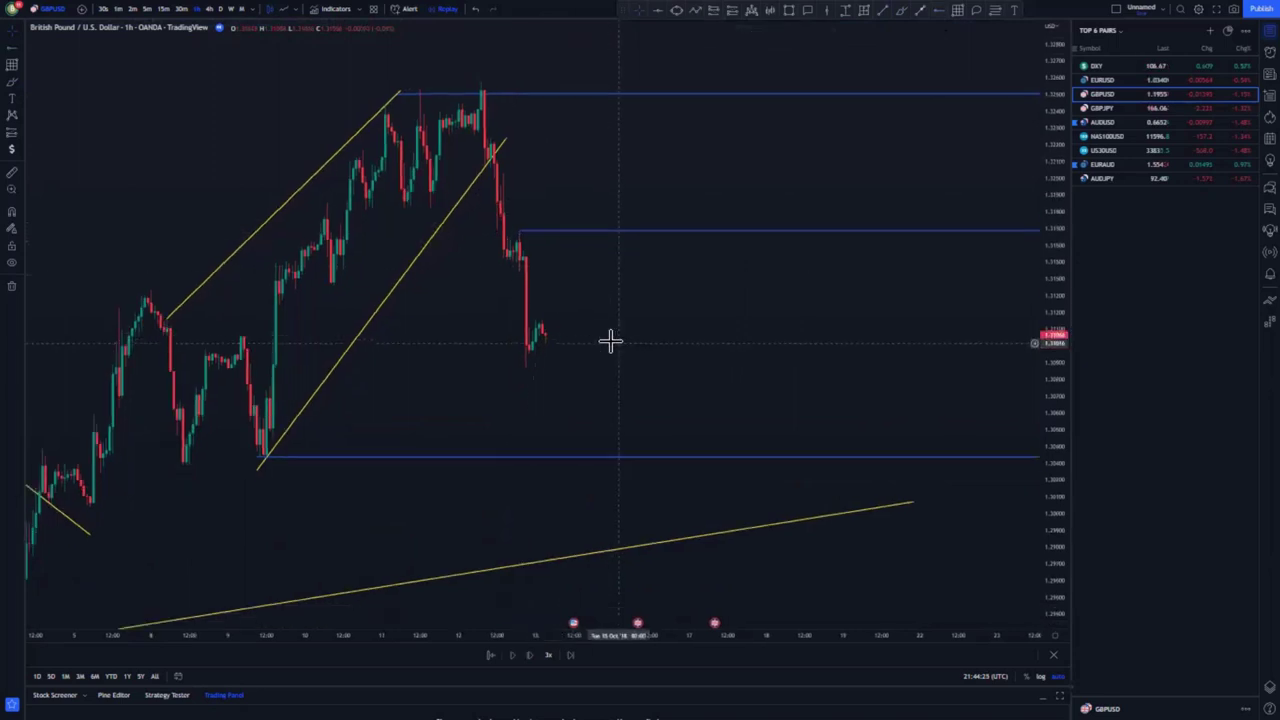
# Draw one arrow from current price up to the new ray and another from there down to the blue level near 1.3034.
pyautogui.click(918, 12)
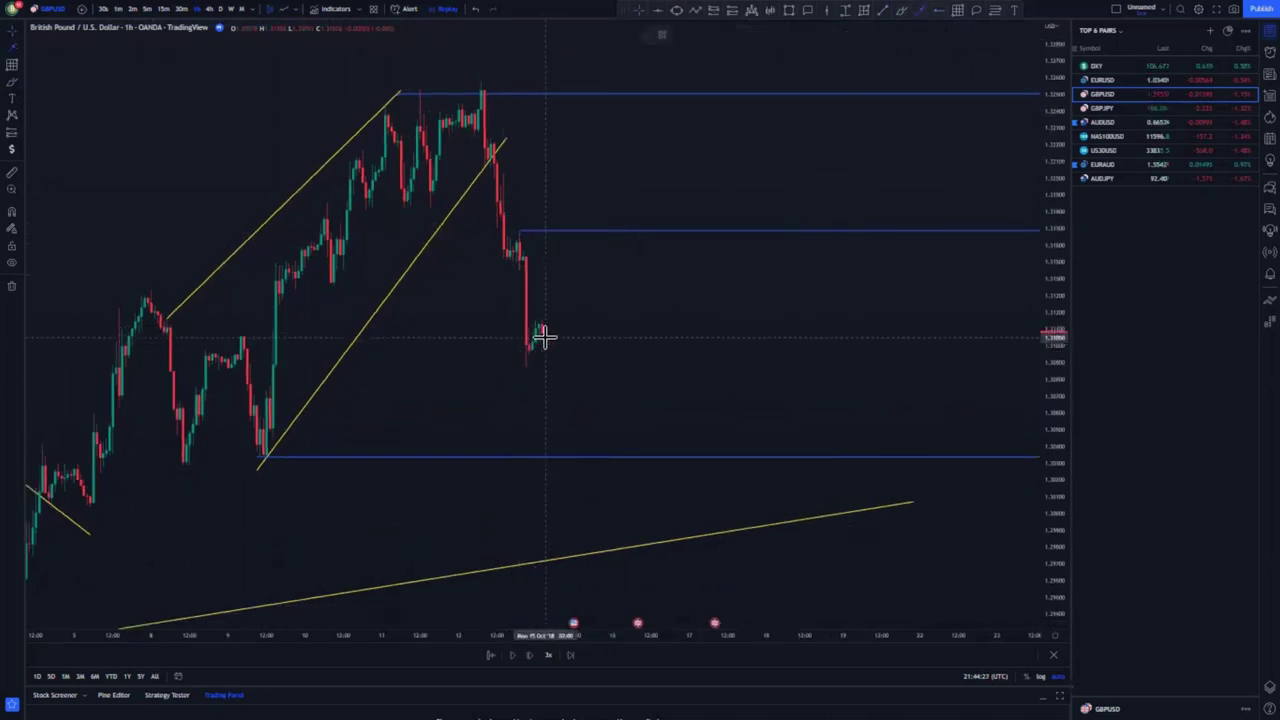
pyautogui.click(540, 336)
pyautogui.click(583, 241)
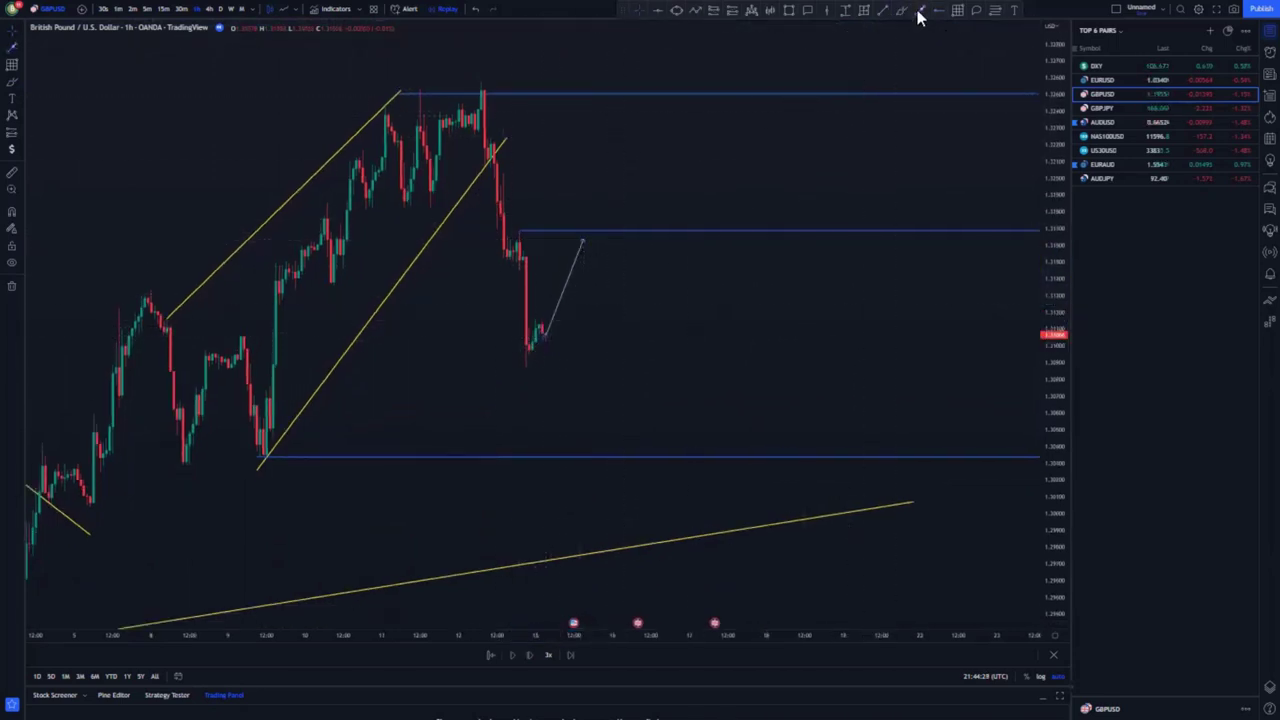
pyautogui.click(597, 237)
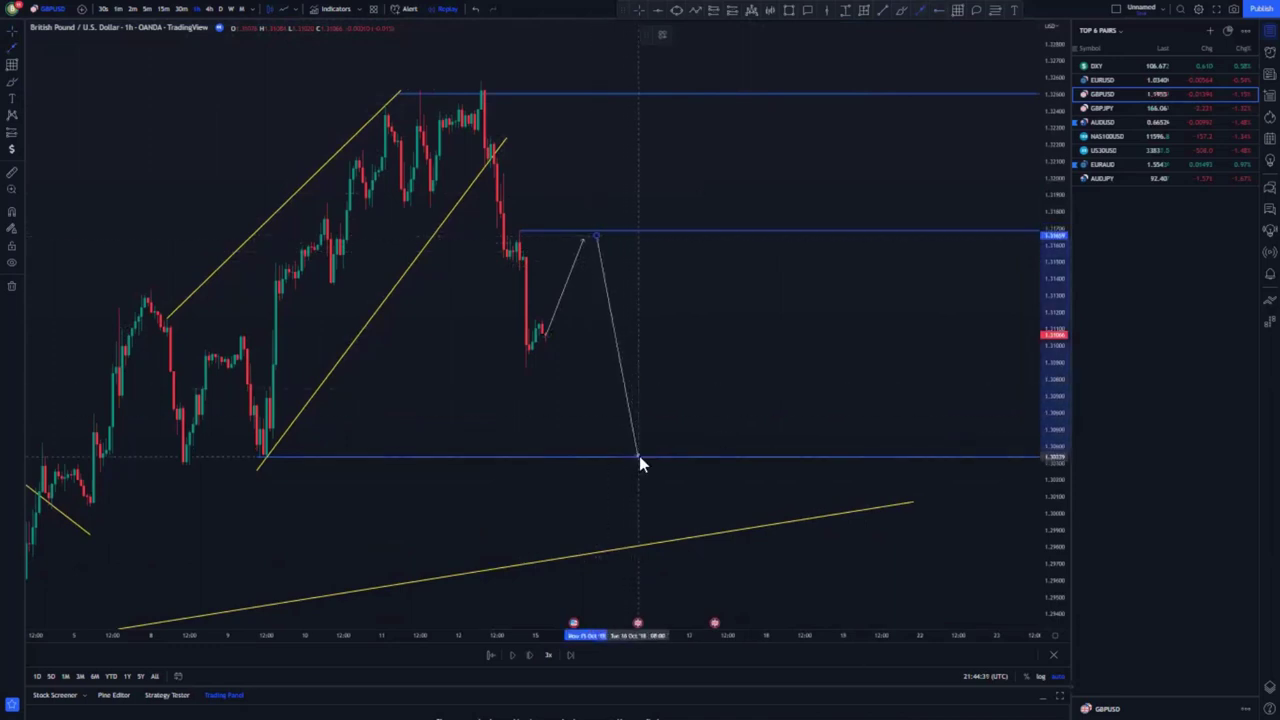
pyautogui.click(637, 457)
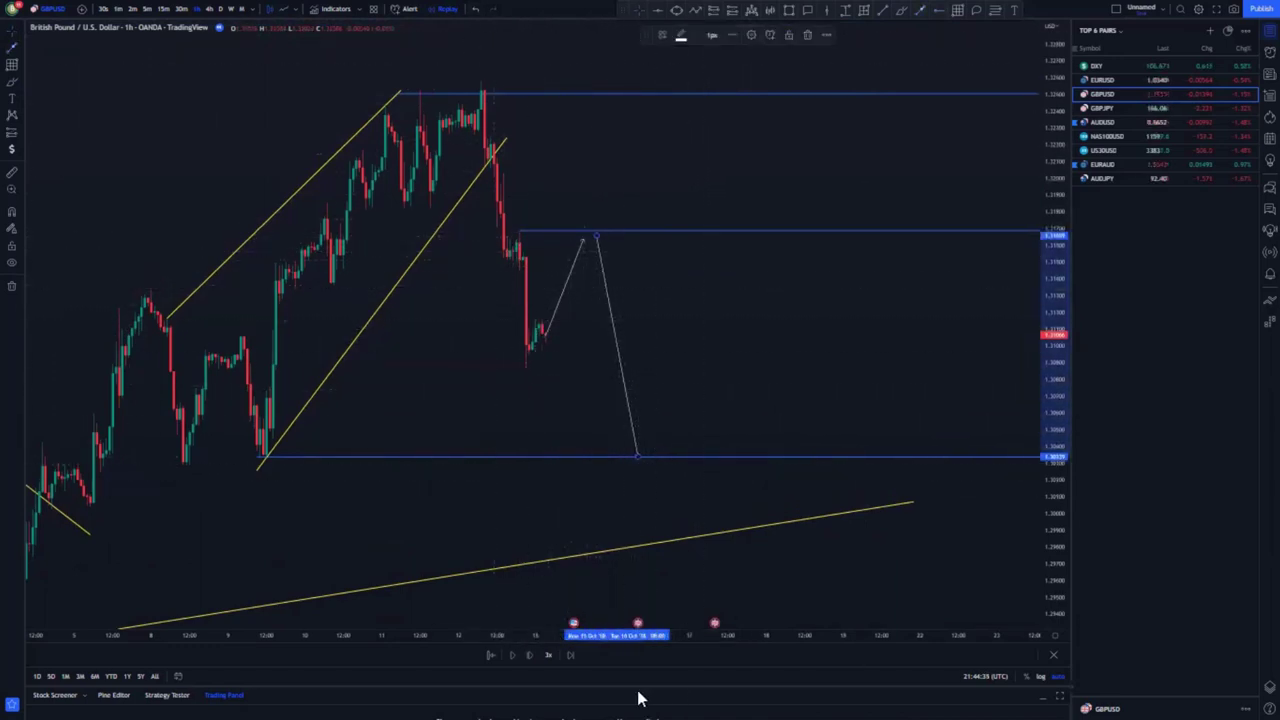
# Advance the replay until price reaches the 1.3170 ray, and delete both projection arrows.
pyautogui.click(530, 656)
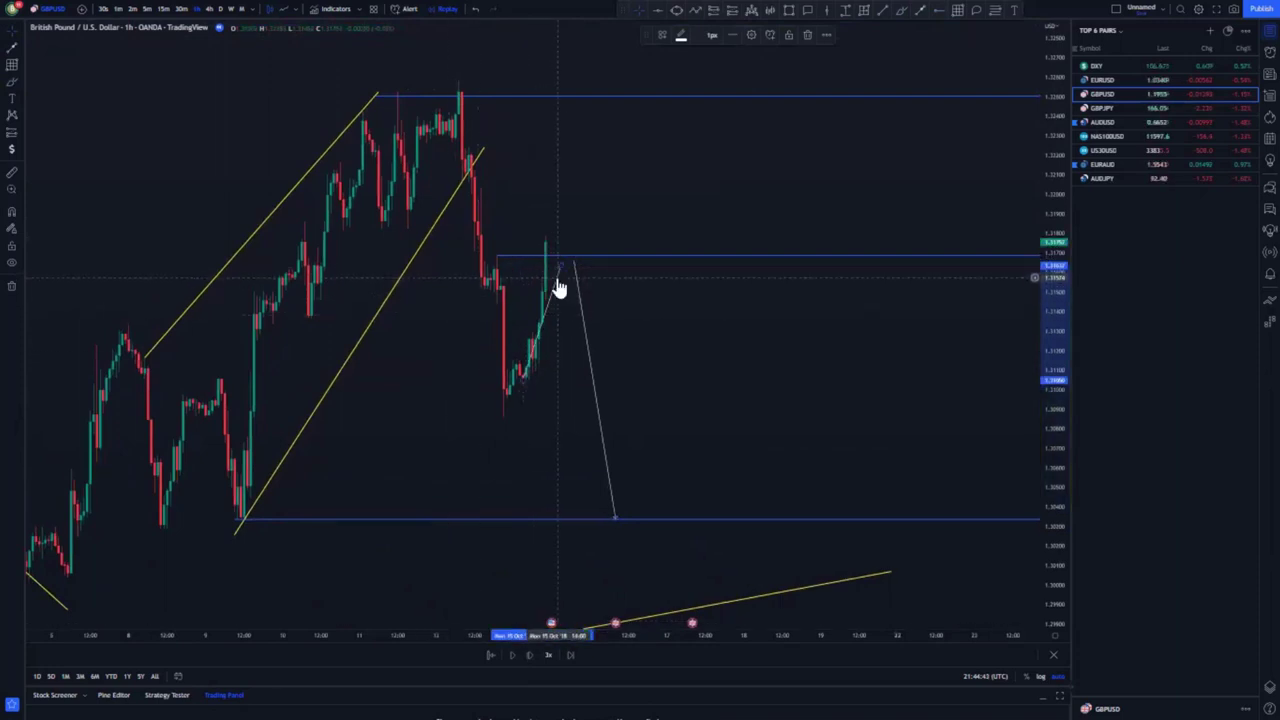
pyautogui.click(556, 276)
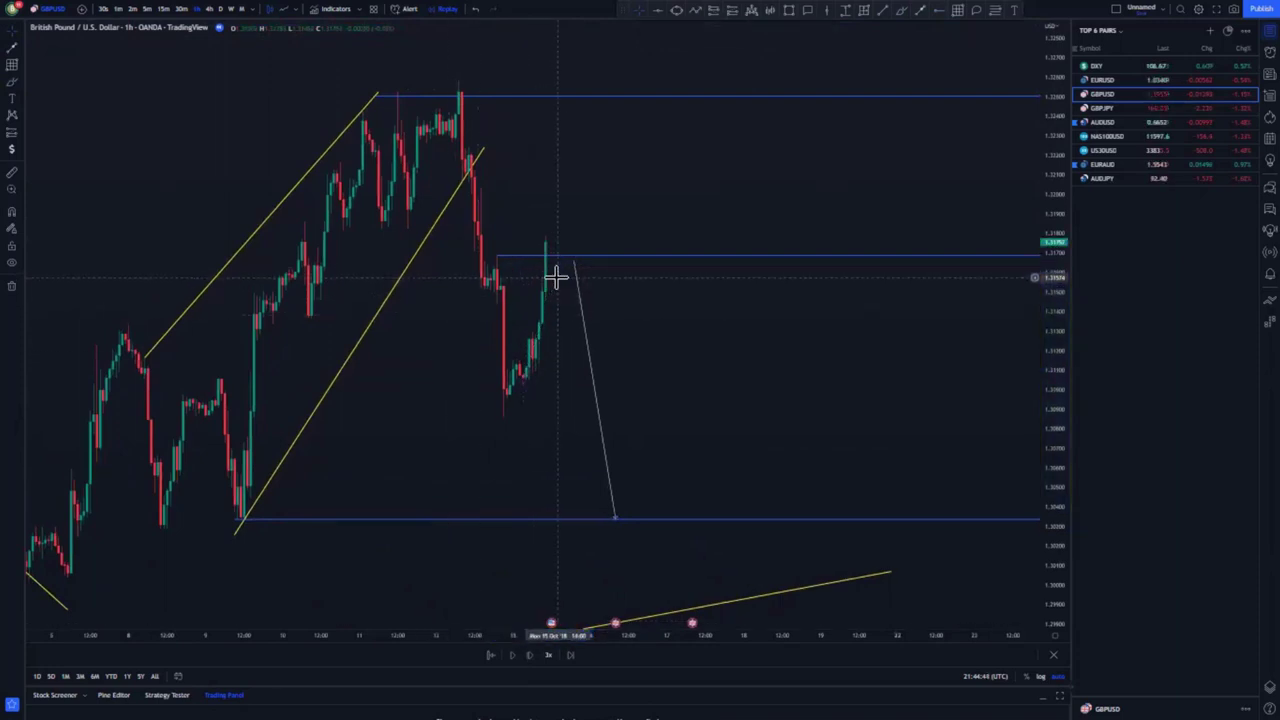
pyautogui.click(588, 347)
pyautogui.press('Delete')
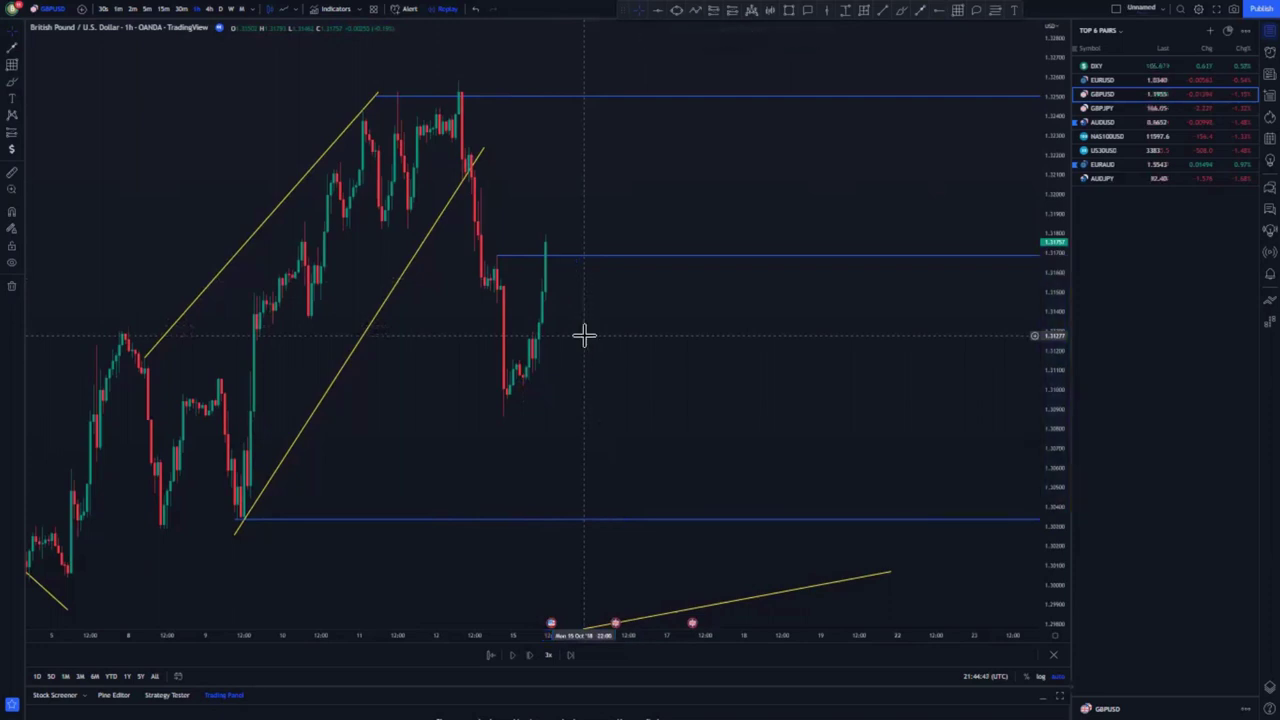
# Advance the replay one candle and place a short position at 1.3150 on the 15 October 11:00 candle.
pyautogui.moveTo(1050, 126); pyautogui.dragTo(1050, 365)
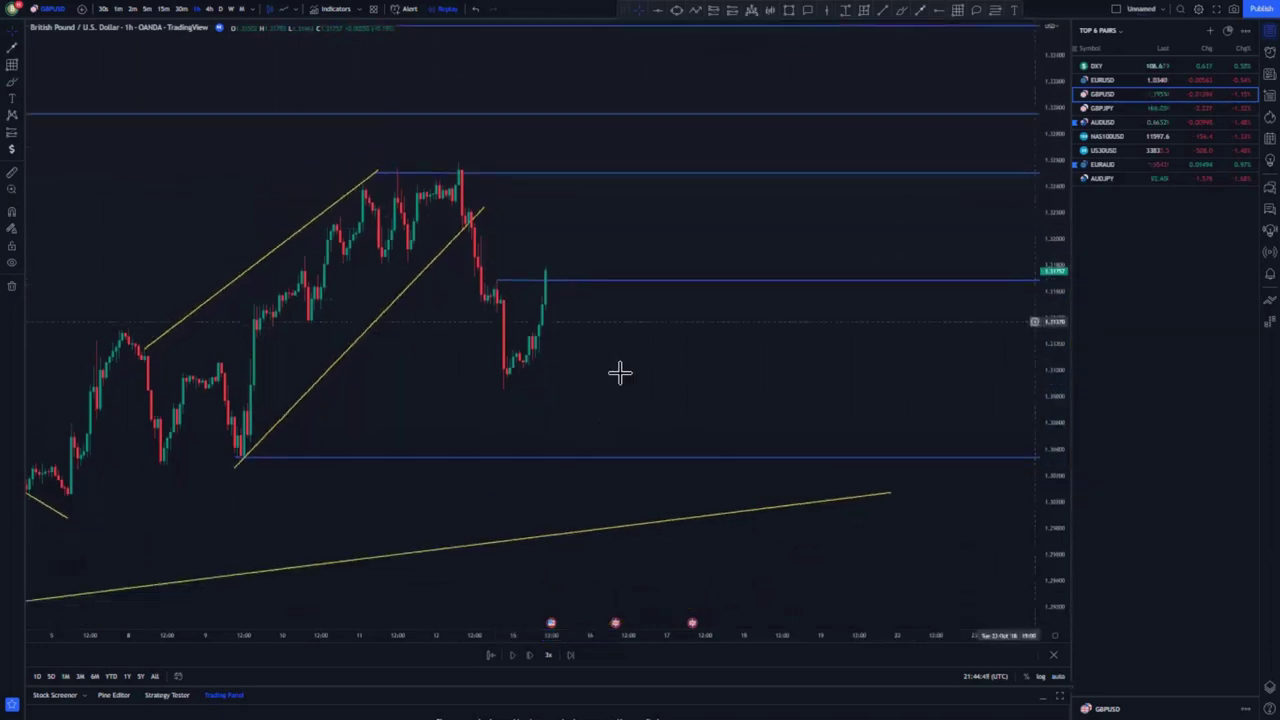
pyautogui.moveTo(620, 371); pyautogui.dragTo(648, 338)
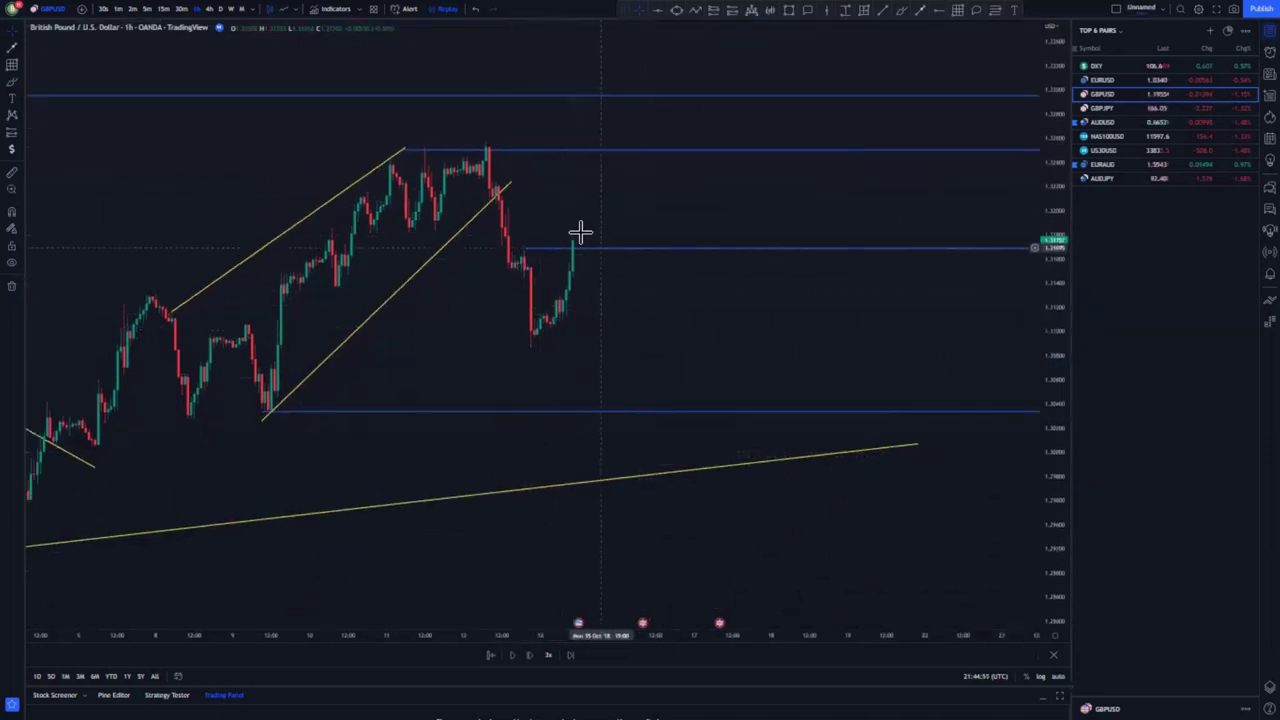
pyautogui.click(531, 657)
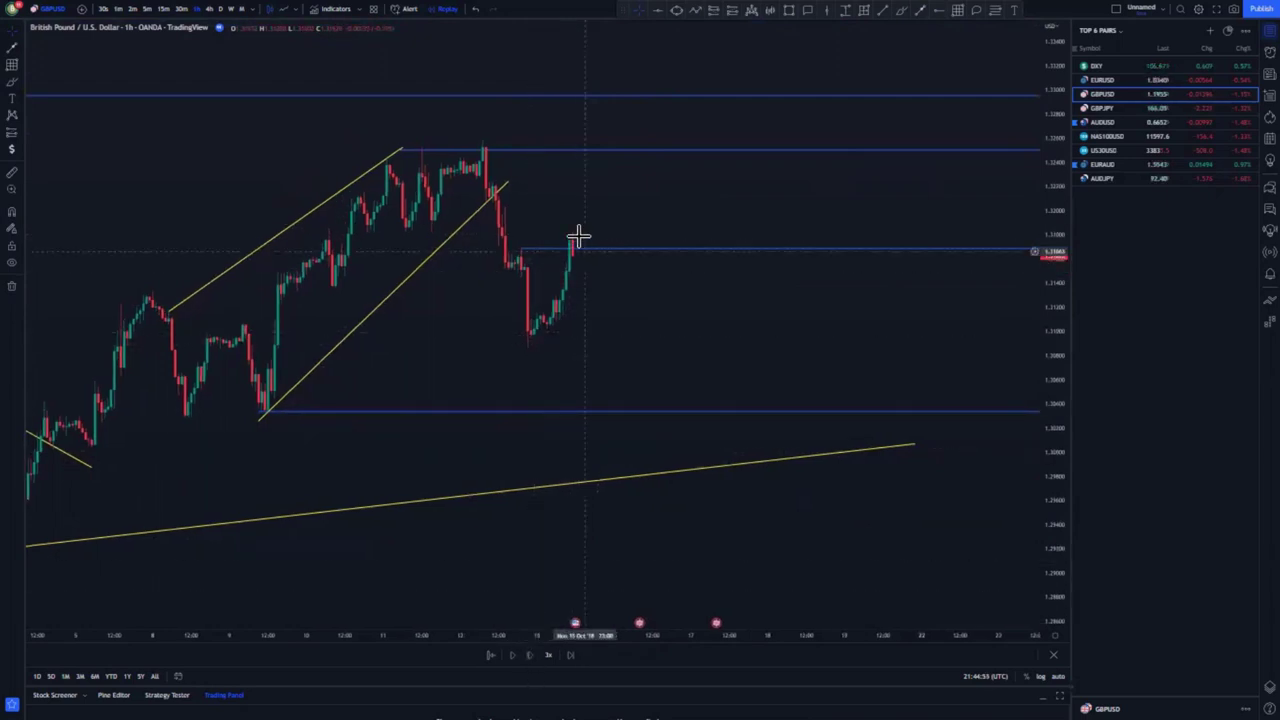
pyautogui.click(718, 12)
pyautogui.click(571, 270)
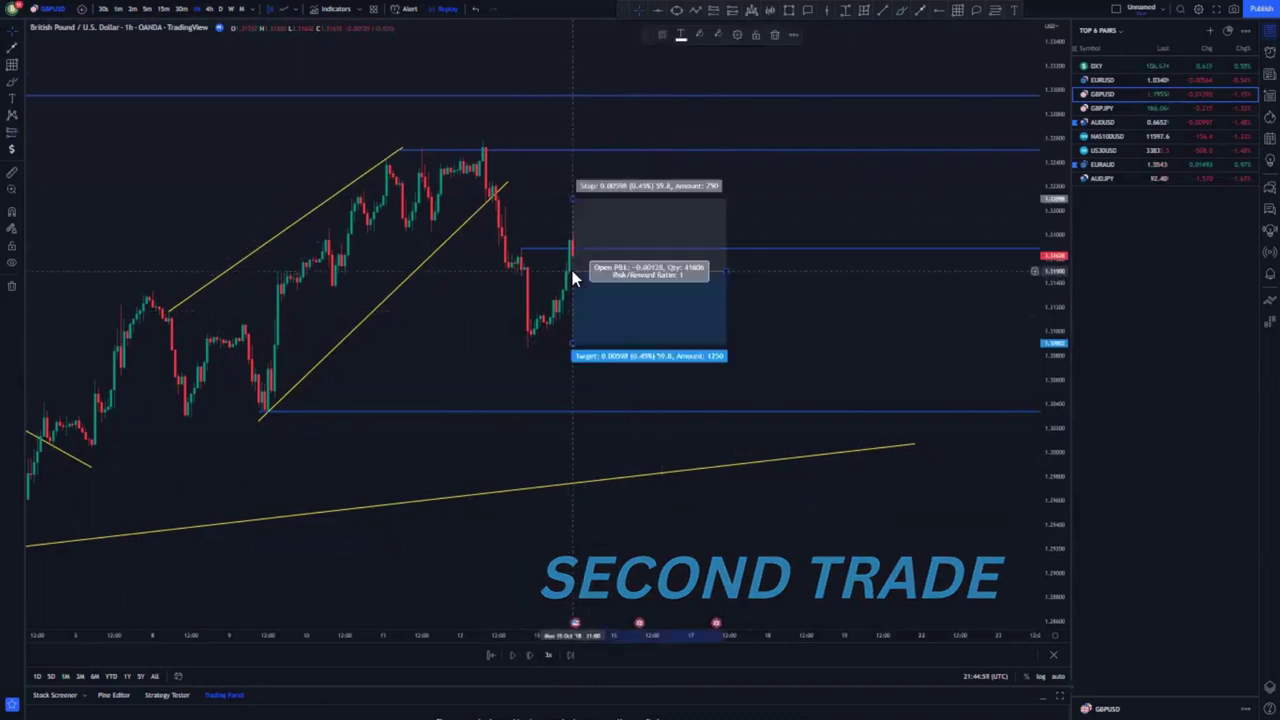
# Restyle the short position with a red stop zone and a green target zone.
pyautogui.click(737, 35)
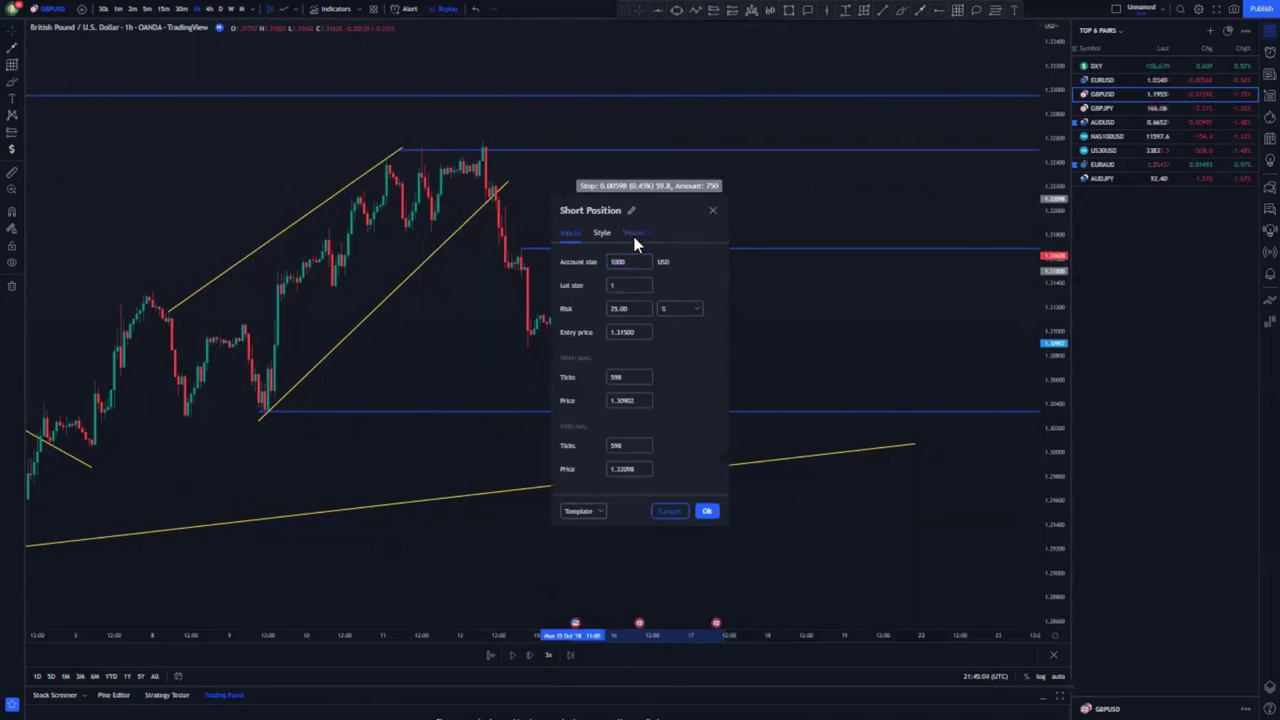
pyautogui.click(636, 233)
pyautogui.click(601, 232)
pyautogui.click(566, 233)
pyautogui.click(601, 233)
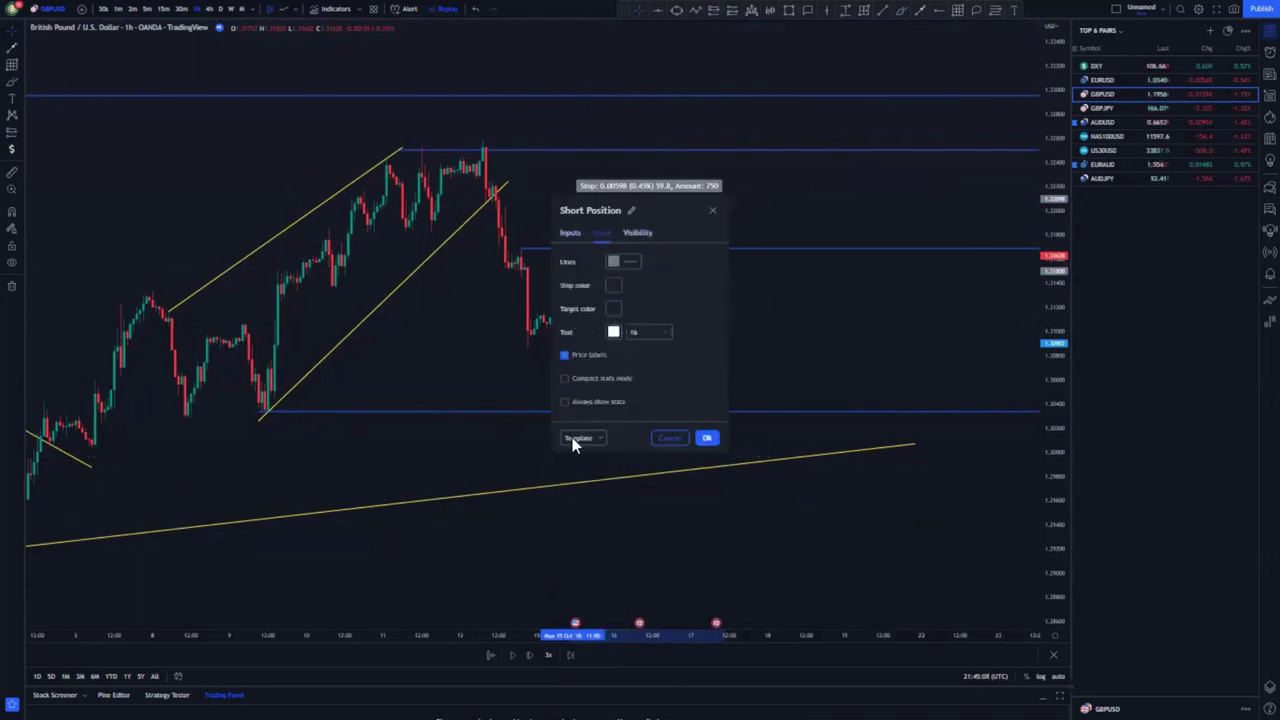
pyautogui.click(706, 438)
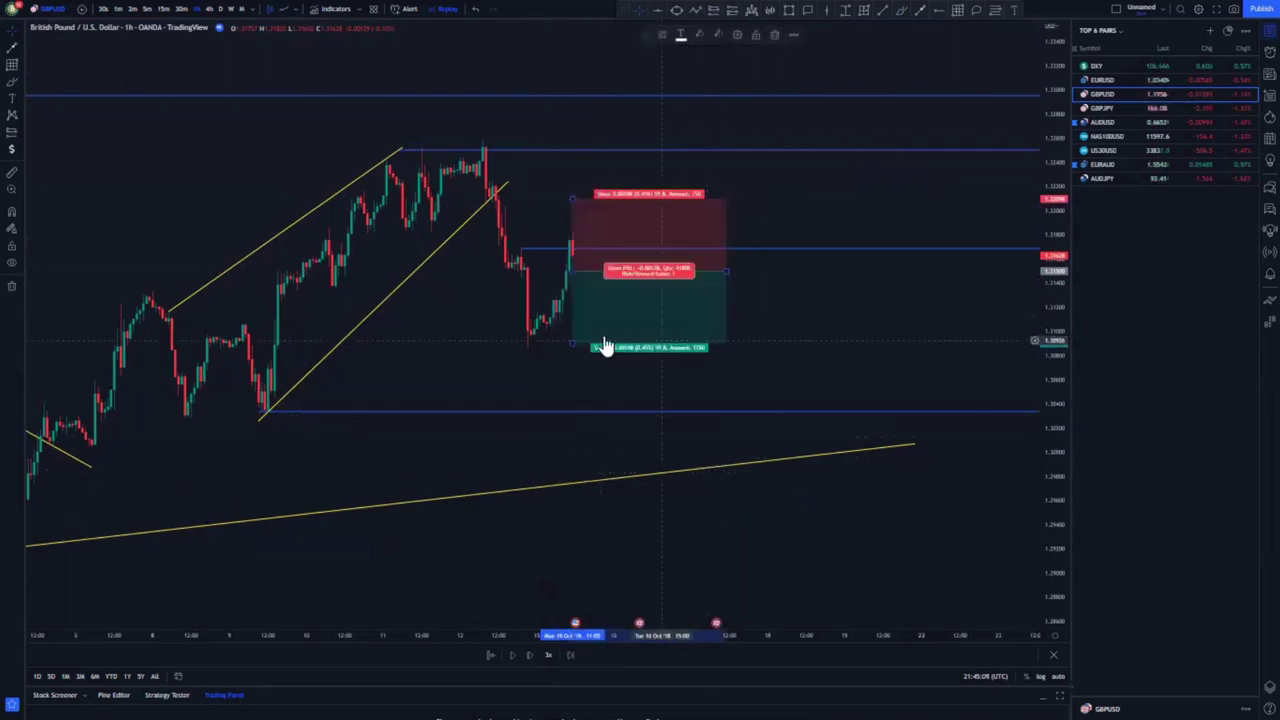
# Set the short position's entry to about 1.3154, its stop to about 1.3193 and its target to about 1.2976 at the rising trendline.
pyautogui.moveTo(598, 291); pyautogui.dragTo(594, 274)
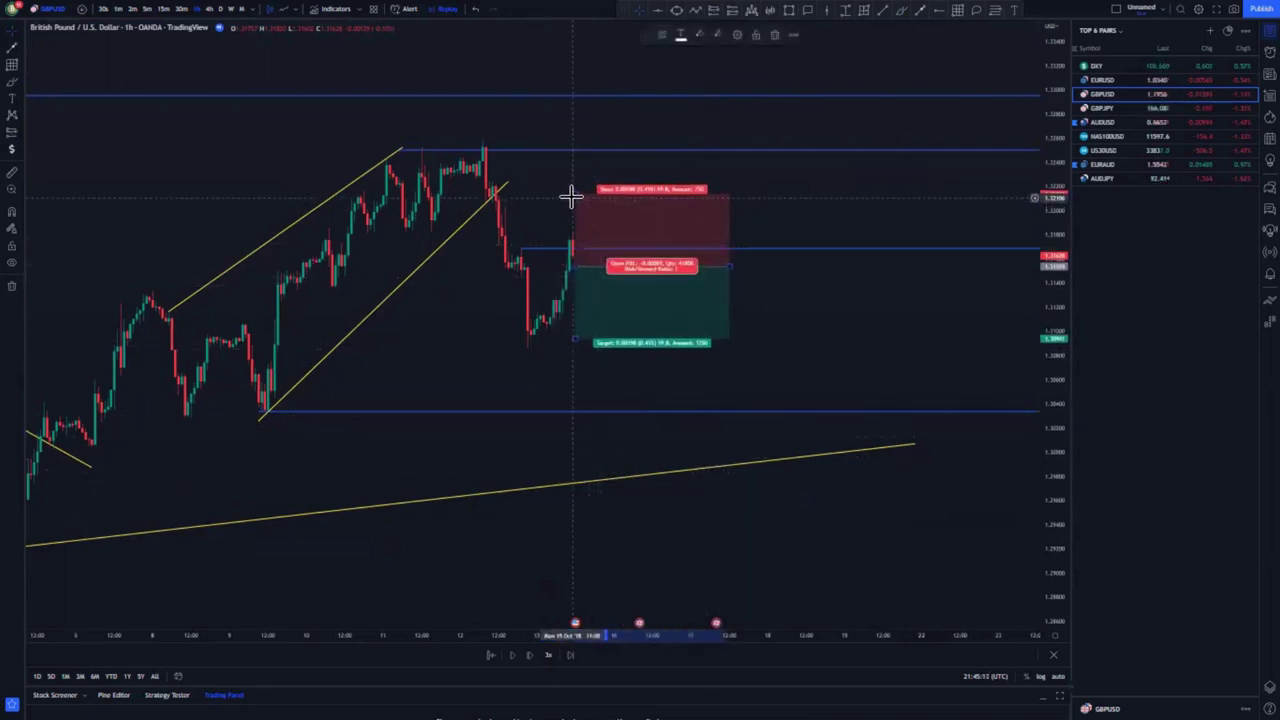
pyautogui.moveTo(573, 190); pyautogui.dragTo(574, 218)
pyautogui.click(543, 380)
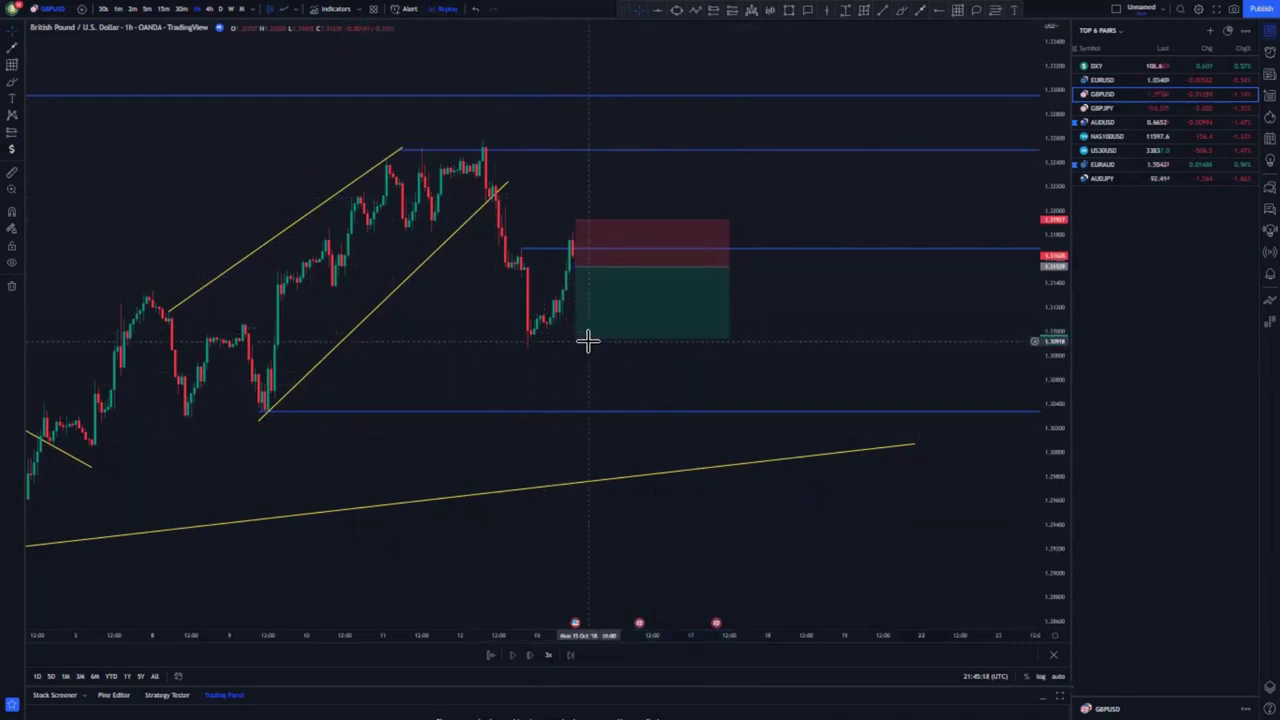
pyautogui.moveTo(575, 338); pyautogui.dragTo(578, 458)
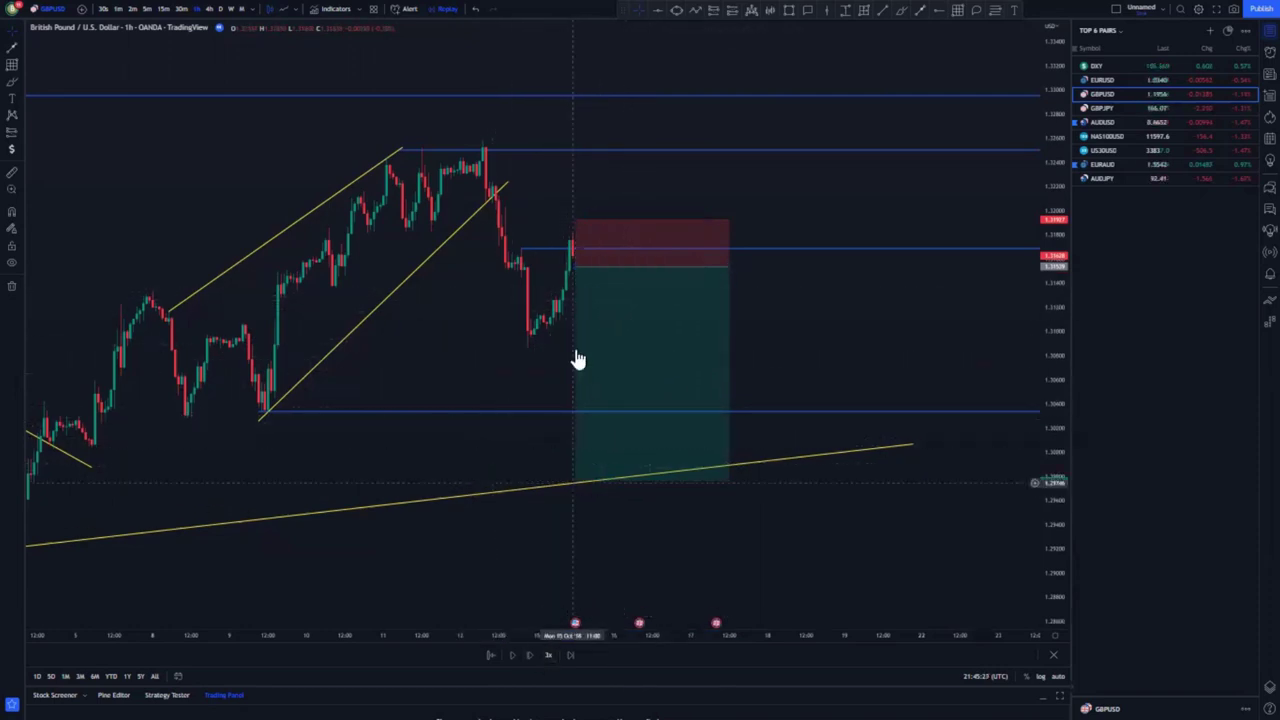
# Advance the replay candle by candle, following the short position until price retests the 1.3170 ray on 16 October.
pyautogui.click(531, 656)
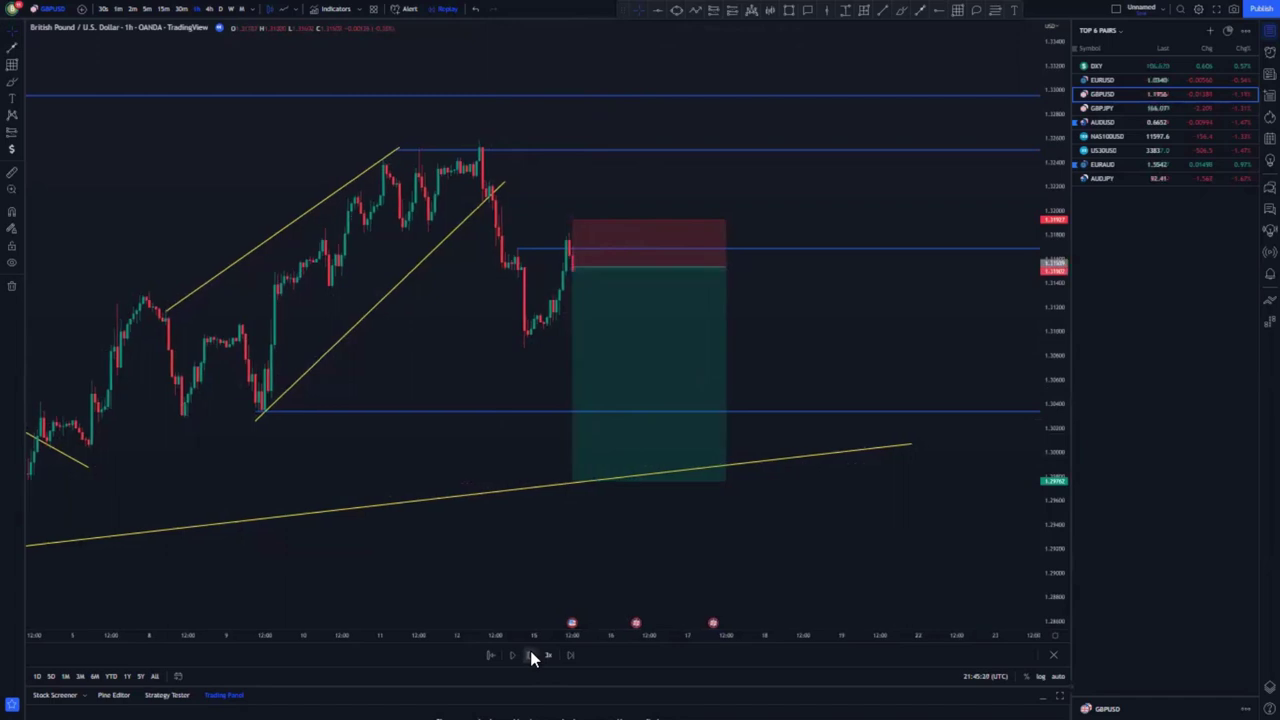
pyautogui.click(531, 656)
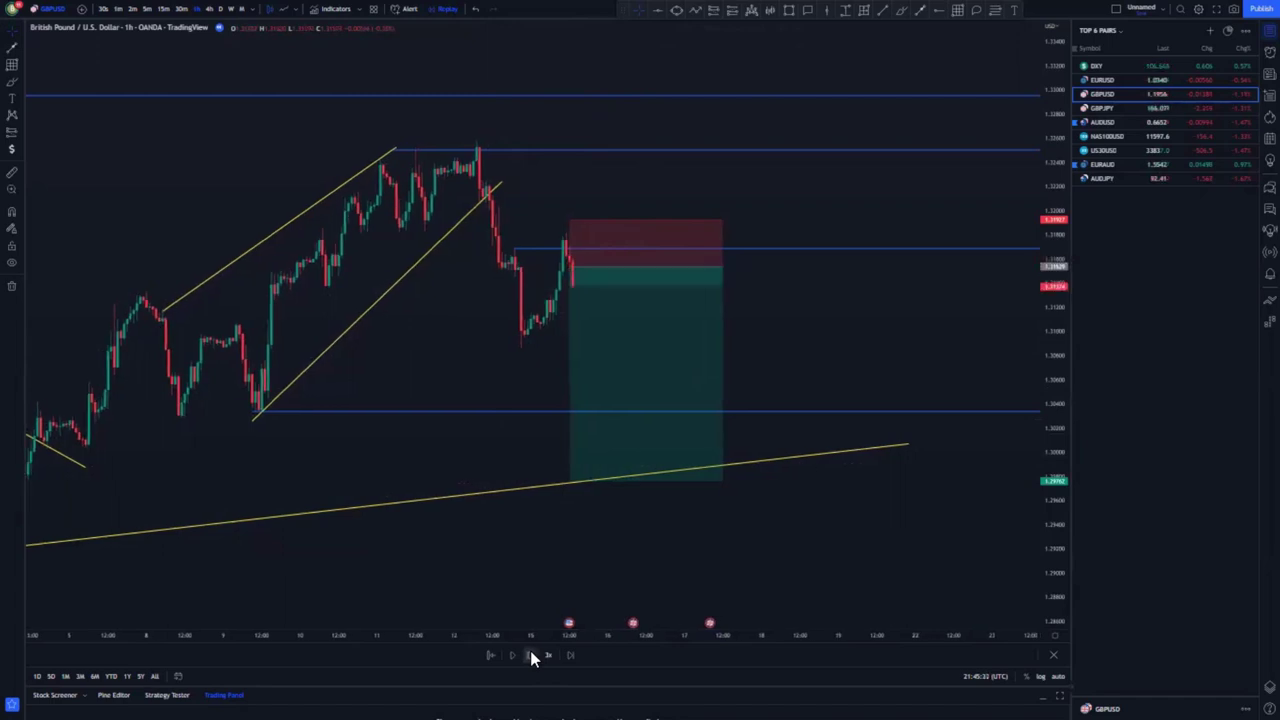
pyautogui.click(531, 656)
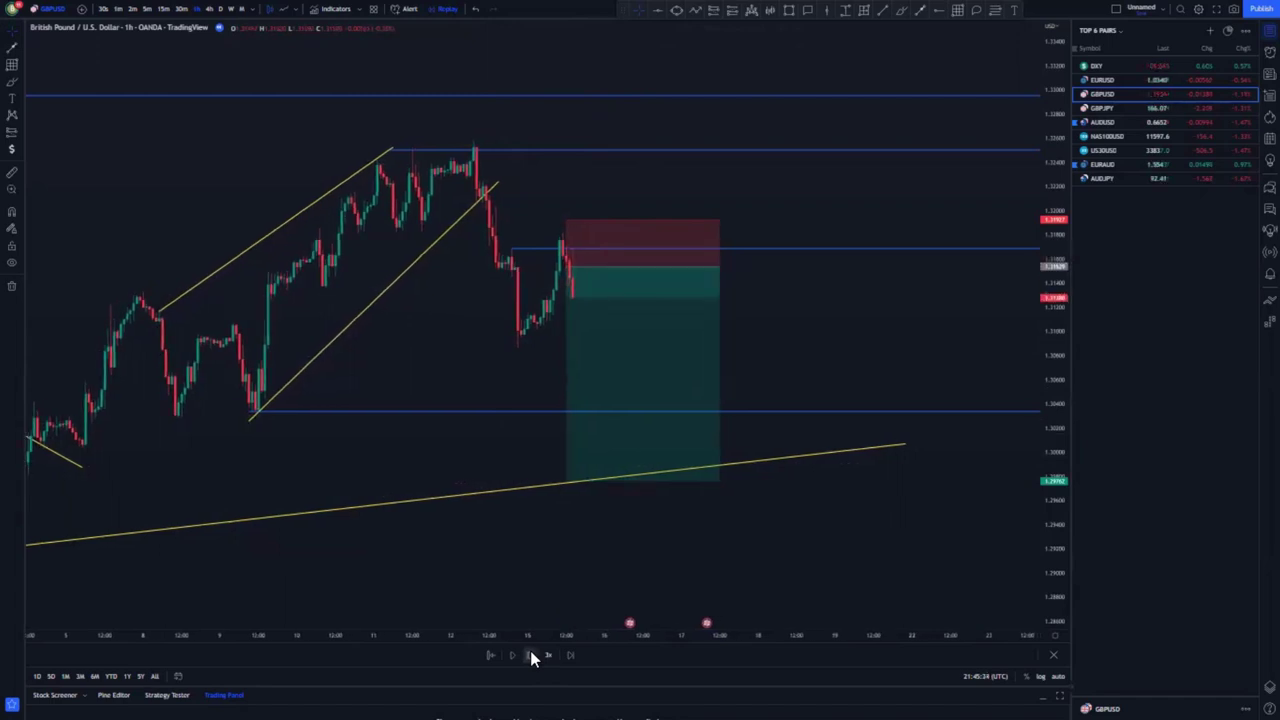
pyautogui.click(531, 656)
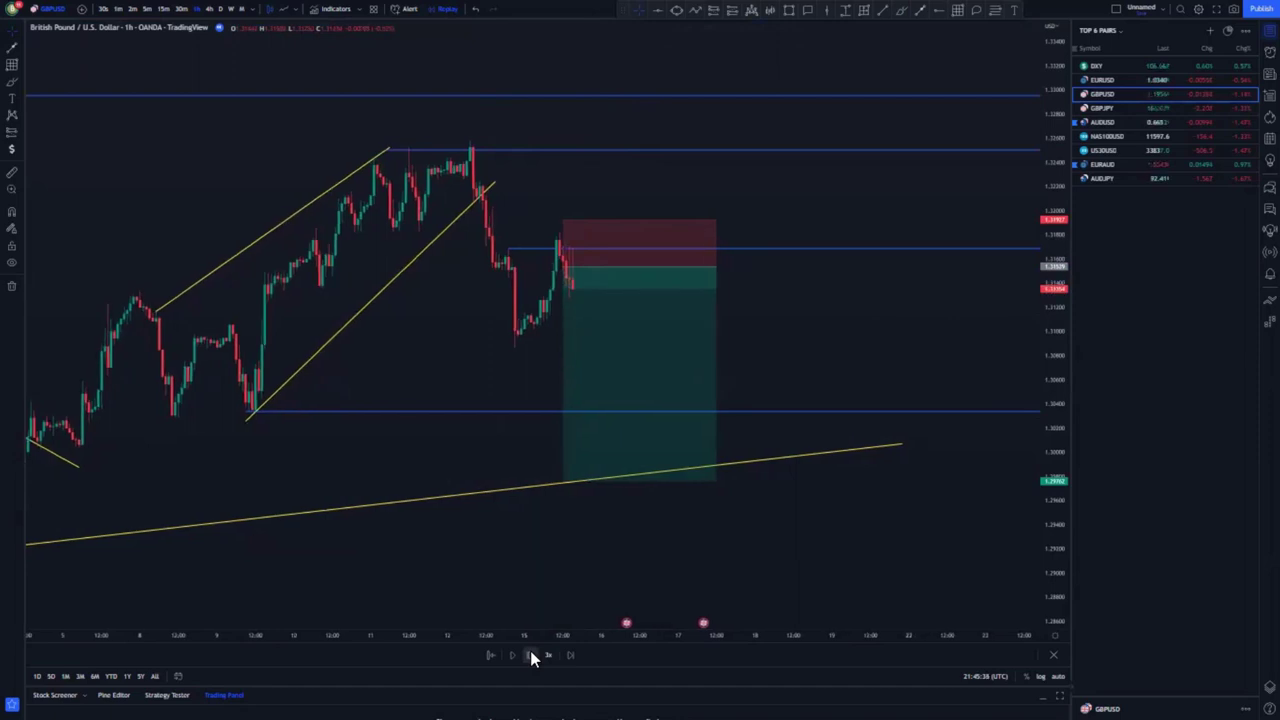
pyautogui.click(531, 656)
pyautogui.click(531, 656)
pyautogui.click(531, 656)
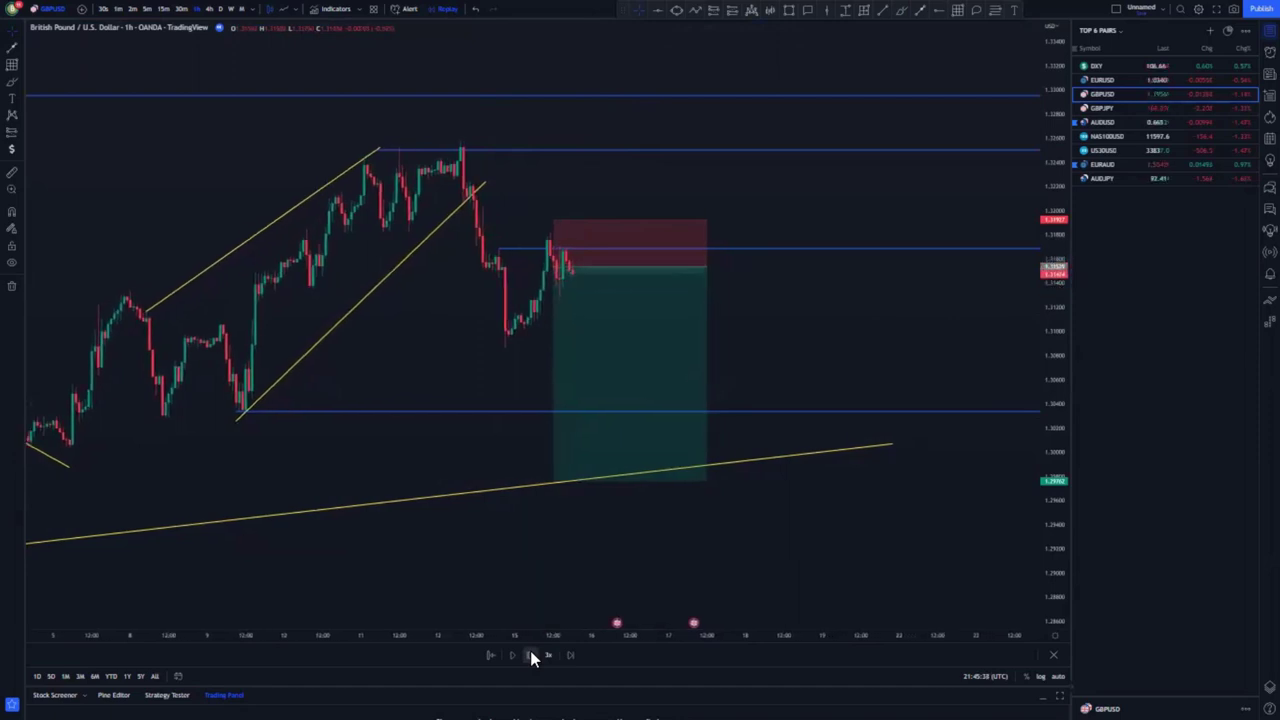
pyautogui.click(531, 656)
pyautogui.click(531, 656)
pyautogui.click(531, 656)
pyautogui.click(531, 656)
pyautogui.click(531, 656)
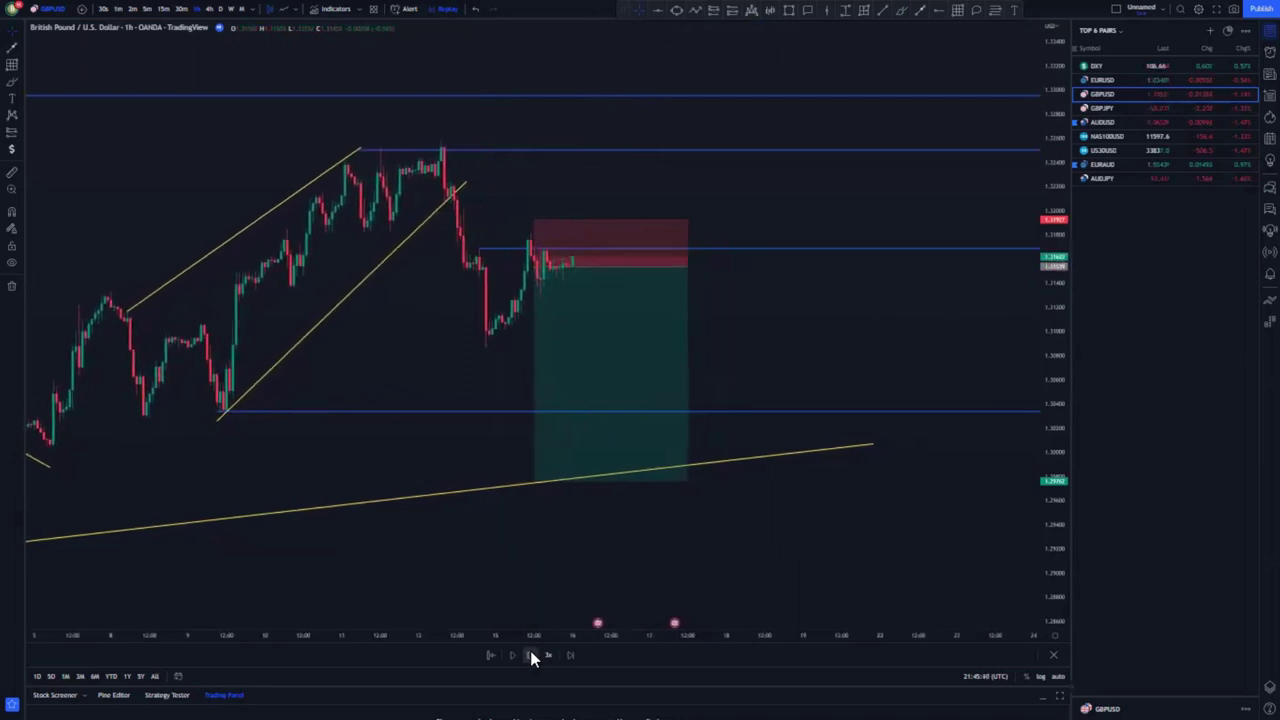
pyautogui.click(531, 656)
pyautogui.click(531, 656)
pyautogui.click(531, 656)
pyautogui.click(531, 656)
pyautogui.click(531, 656)
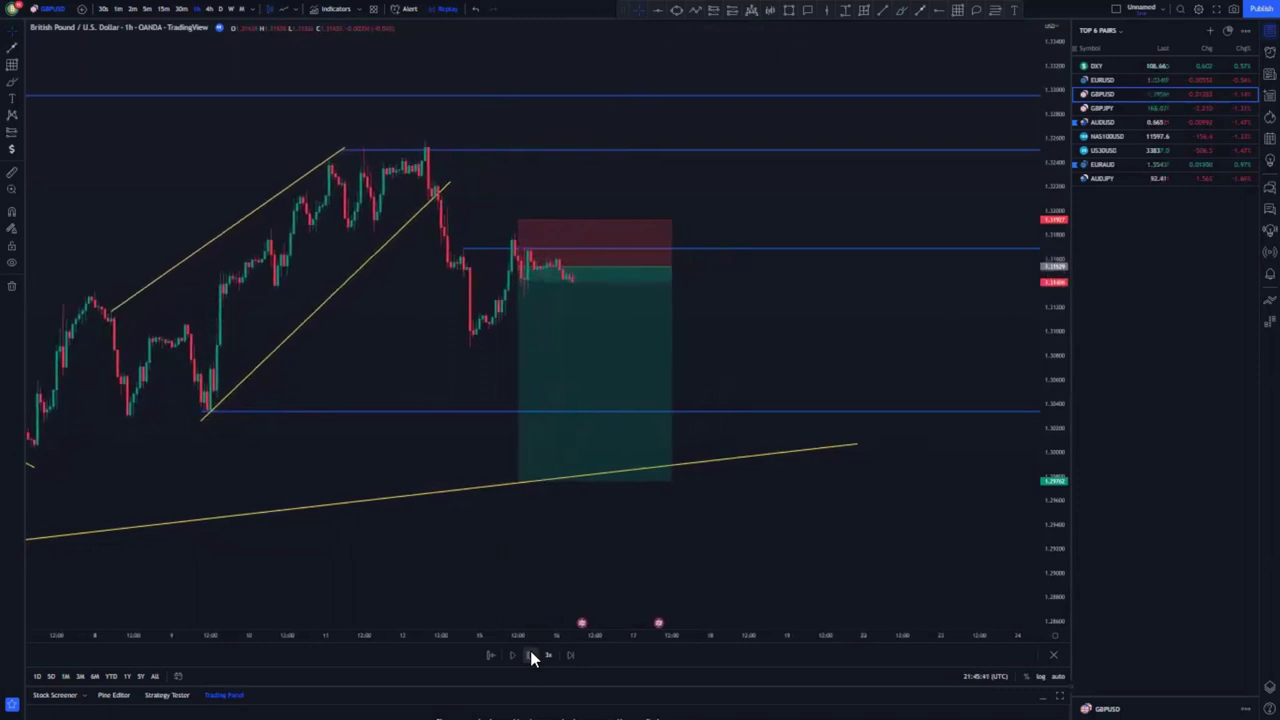
pyautogui.click(531, 656)
# Draw a yellow trend line rising from the 12 October 18:00 high over the 15 October high.
pyautogui.click(882, 10)
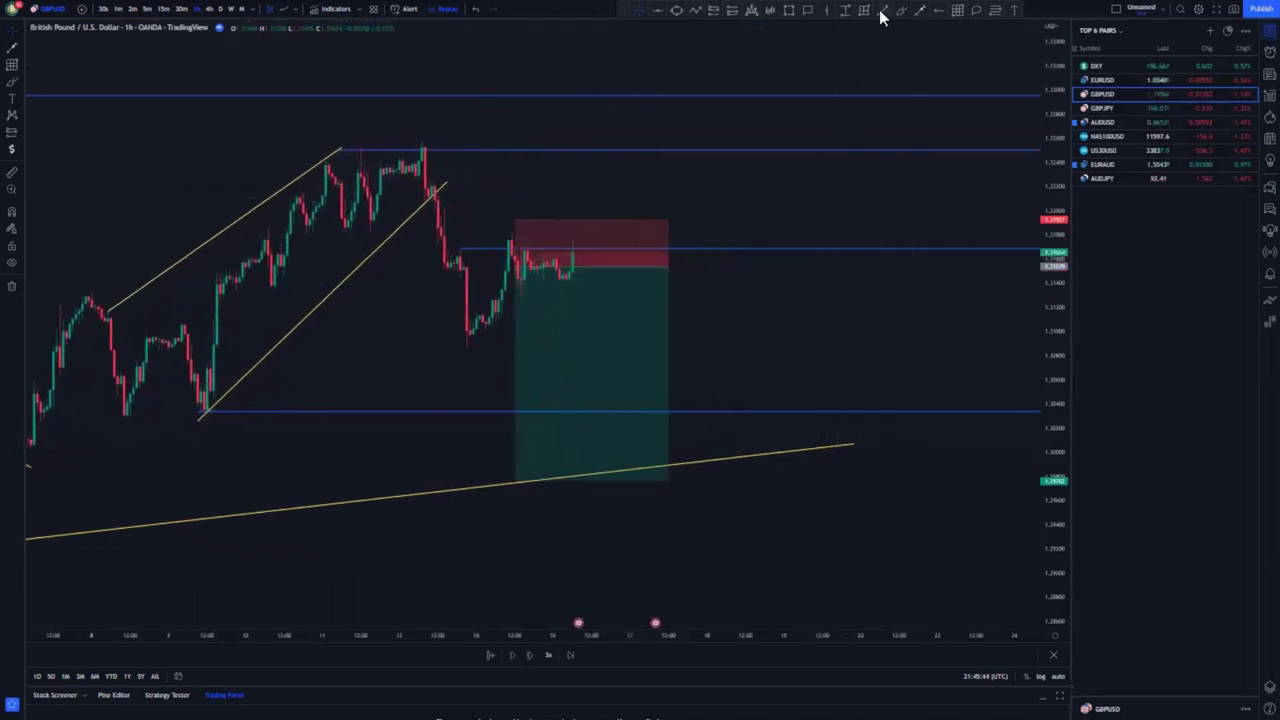
pyautogui.click(457, 248)
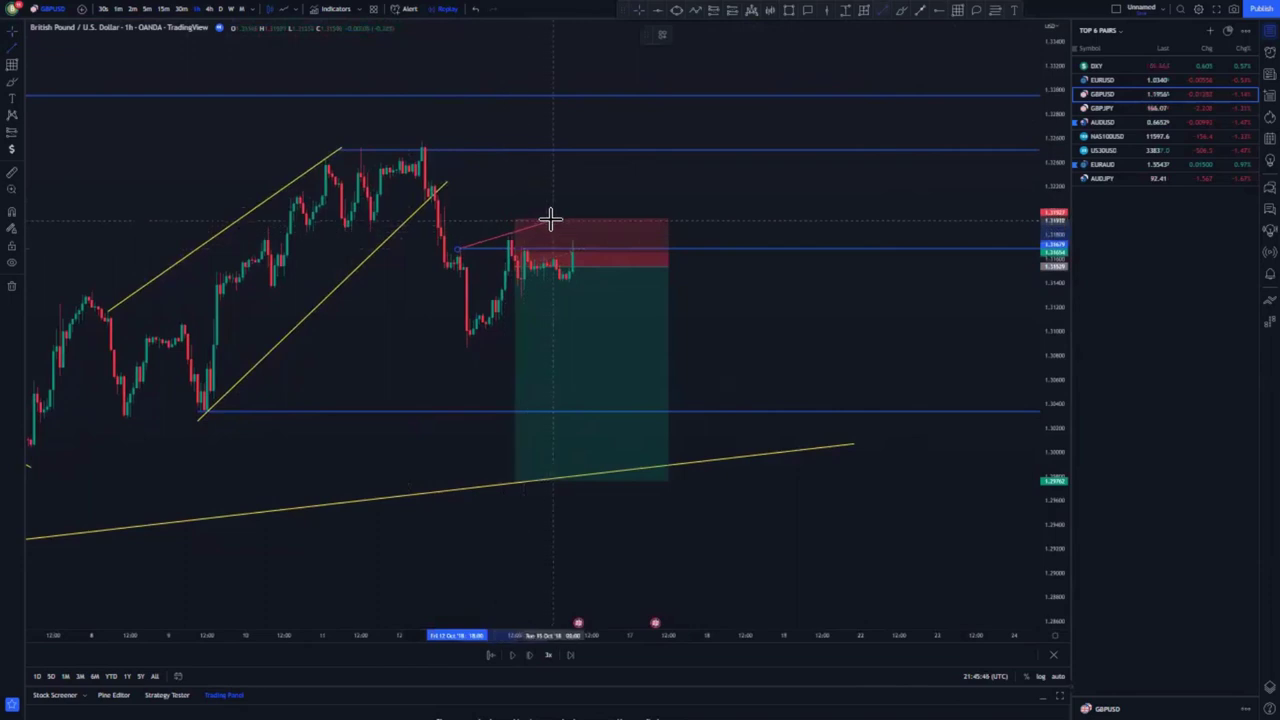
pyautogui.click(549, 220)
pyautogui.click(680, 35)
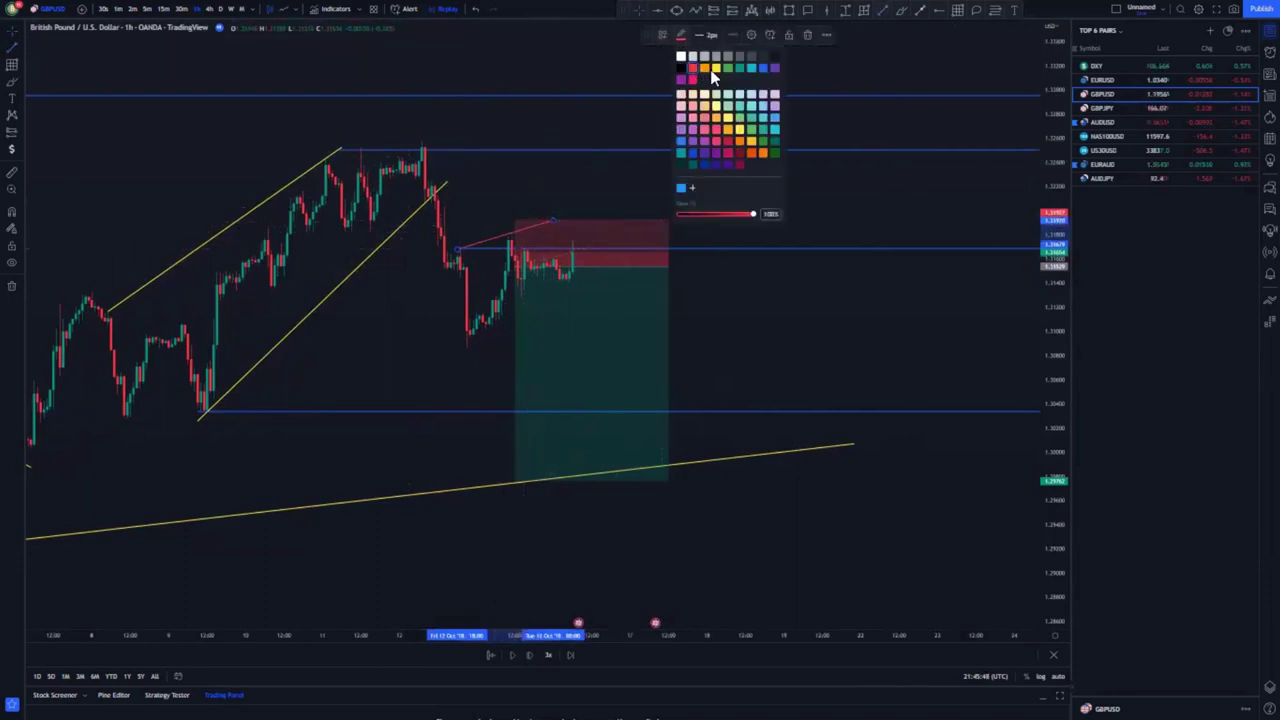
pyautogui.click(716, 68)
pyautogui.click(654, 186)
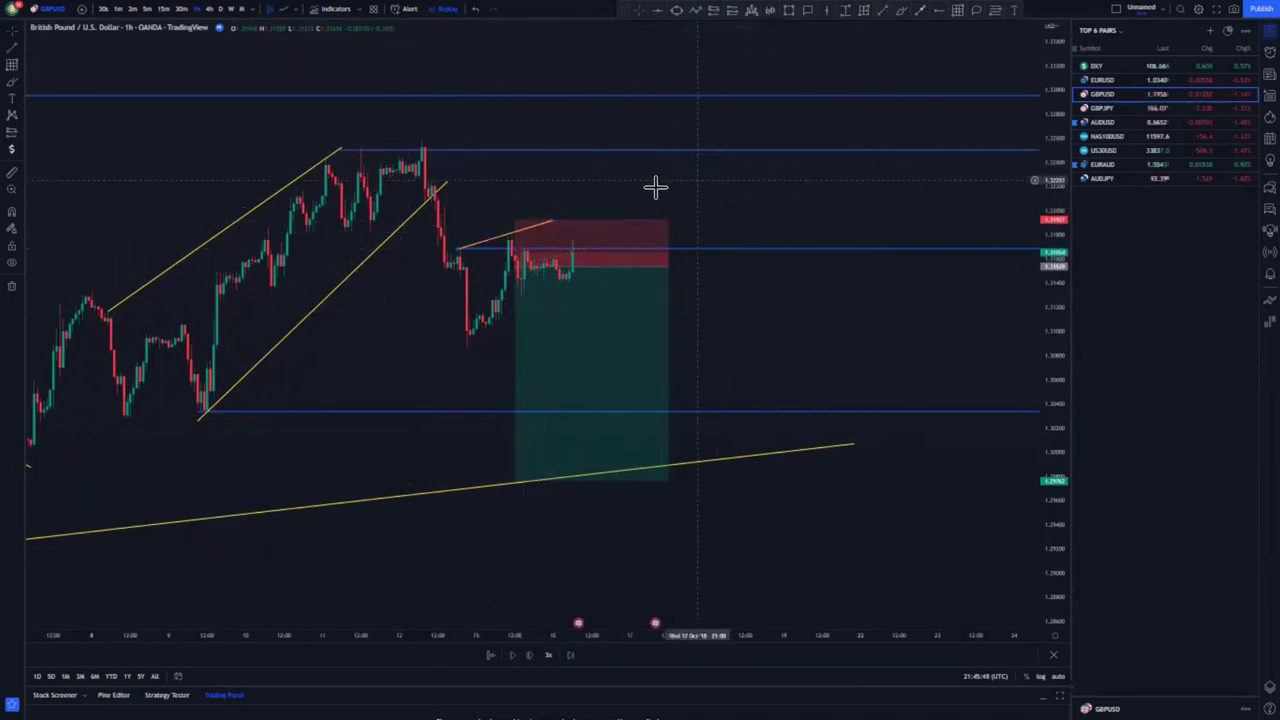
# Extend the upper trend line past the current candle and draw a lower one from the 14 October low at about 1.3087 beneath the pullback lows.
pyautogui.click(551, 219)
pyautogui.moveTo(570, 228); pyautogui.dragTo(580, 219)
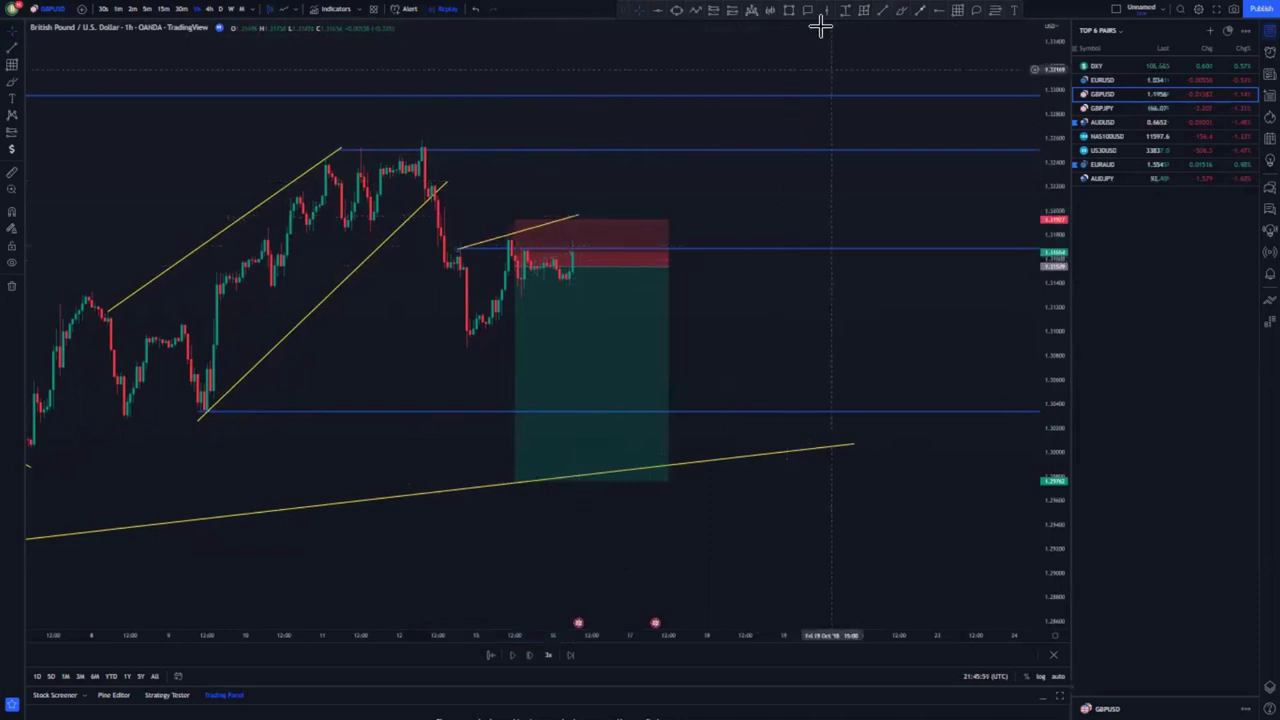
pyautogui.click(466, 343)
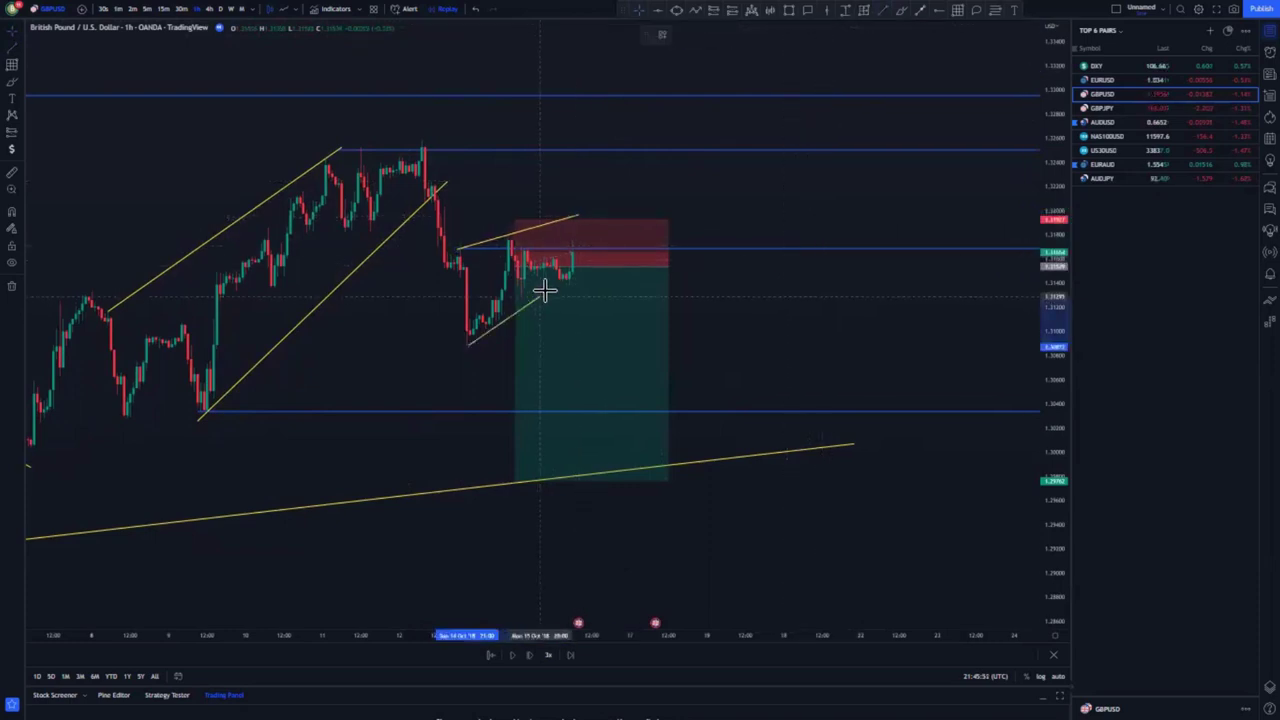
pyautogui.click(582, 273)
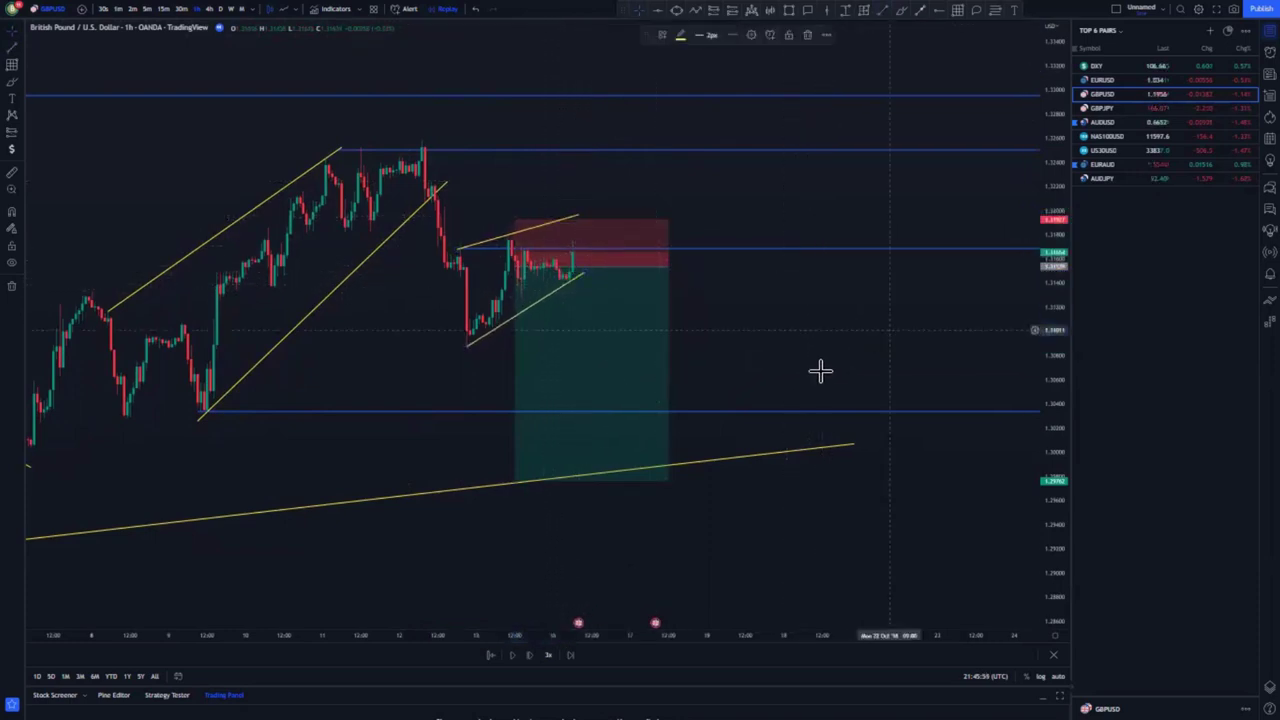
# Brush circles at the upper trend line's touches and sketch a falling projection to the blue support ray, and undo the brush drawings.
pyautogui.click(899, 11)
pyautogui.moveTo(474, 234); pyautogui.dragTo(475, 251)
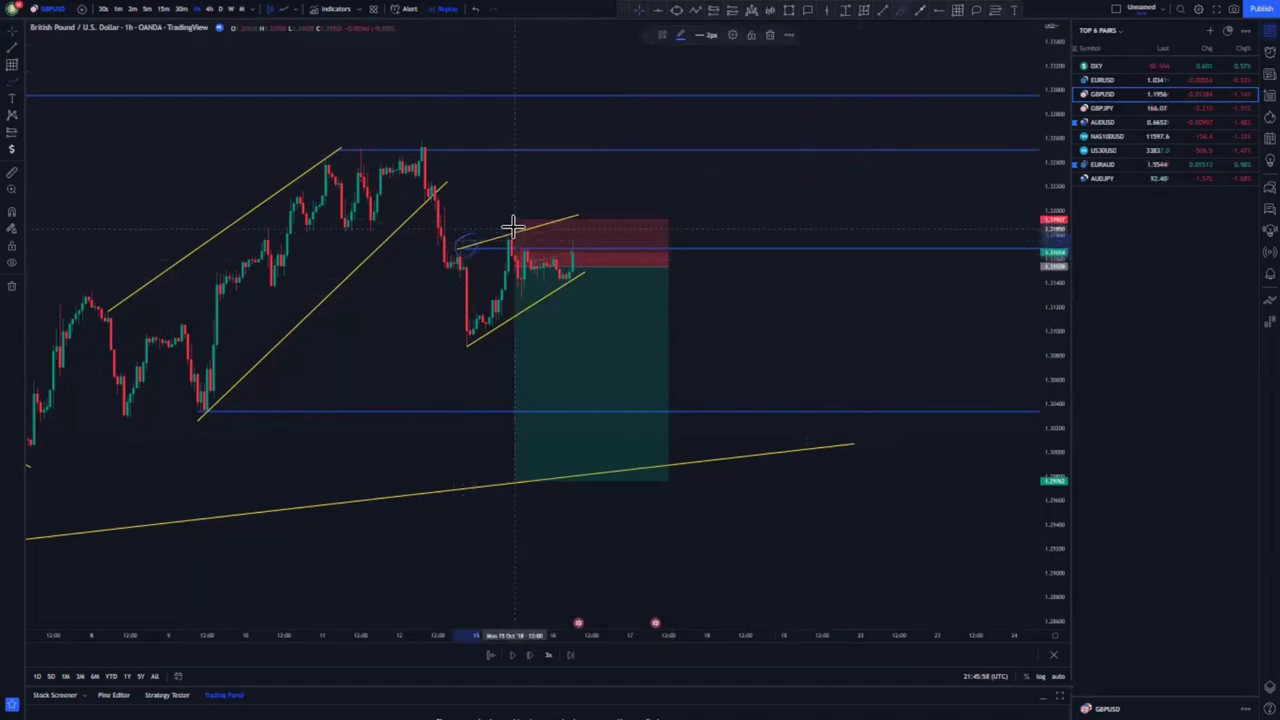
pyautogui.moveTo(580, 208); pyautogui.dragTo(703, 413)
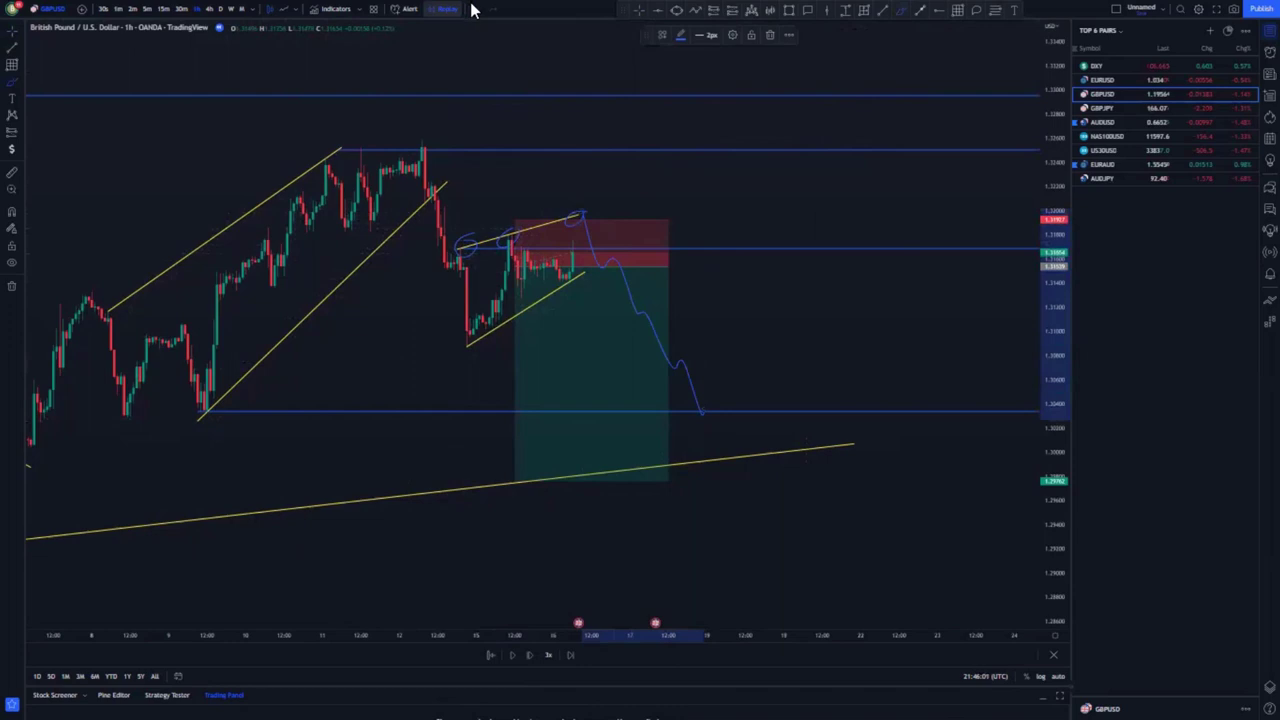
pyautogui.click(474, 9)
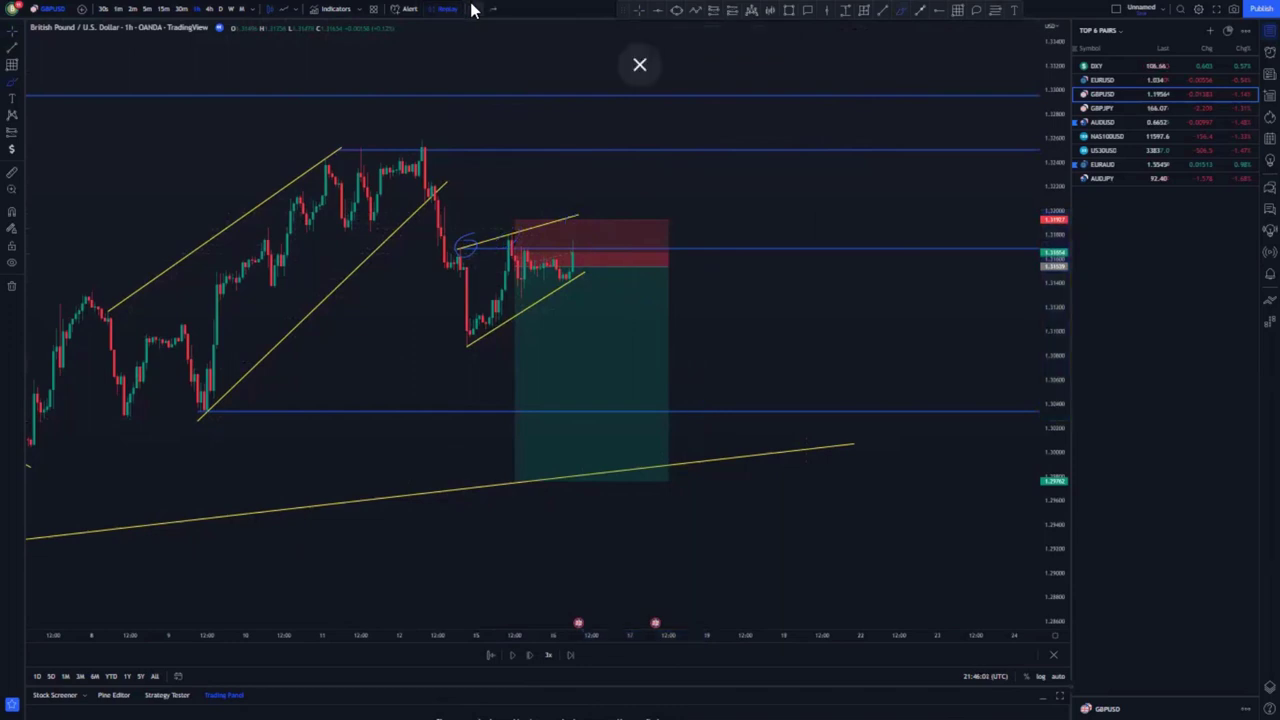
# Advance the replay two candles until price passes the short position's stop, and delete the position.
pyautogui.click(531, 657)
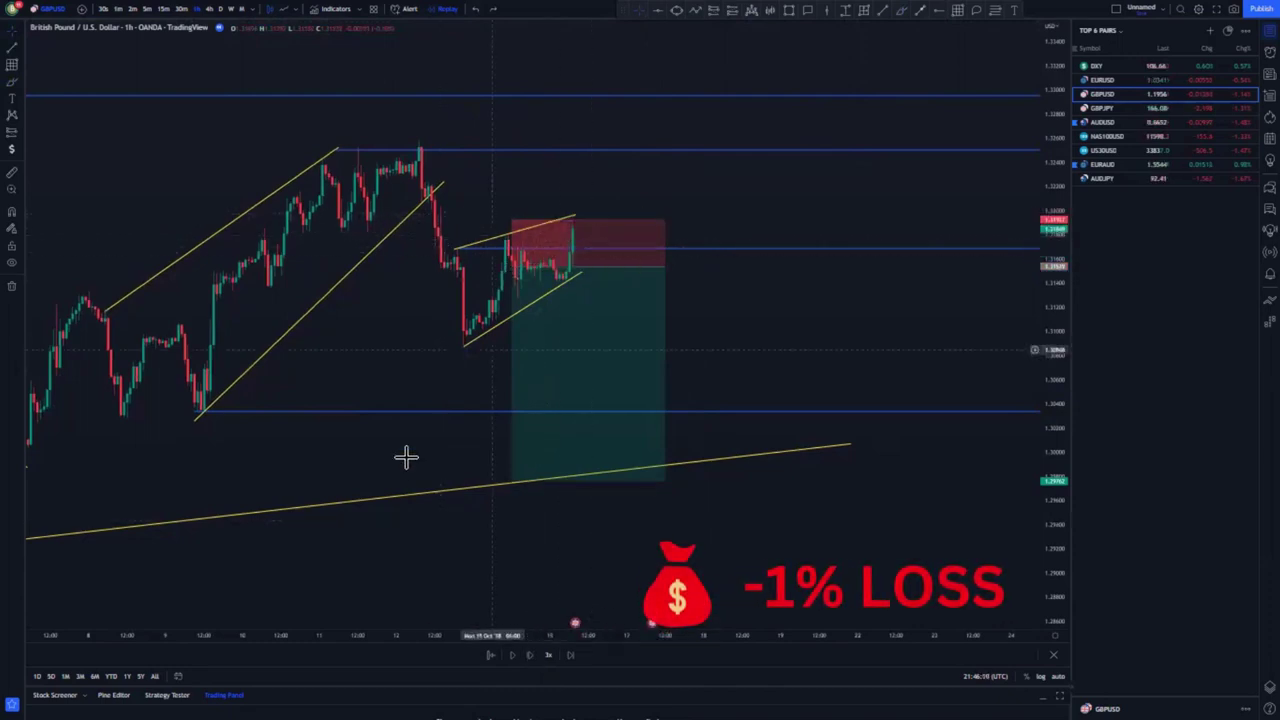
pyautogui.click(531, 657)
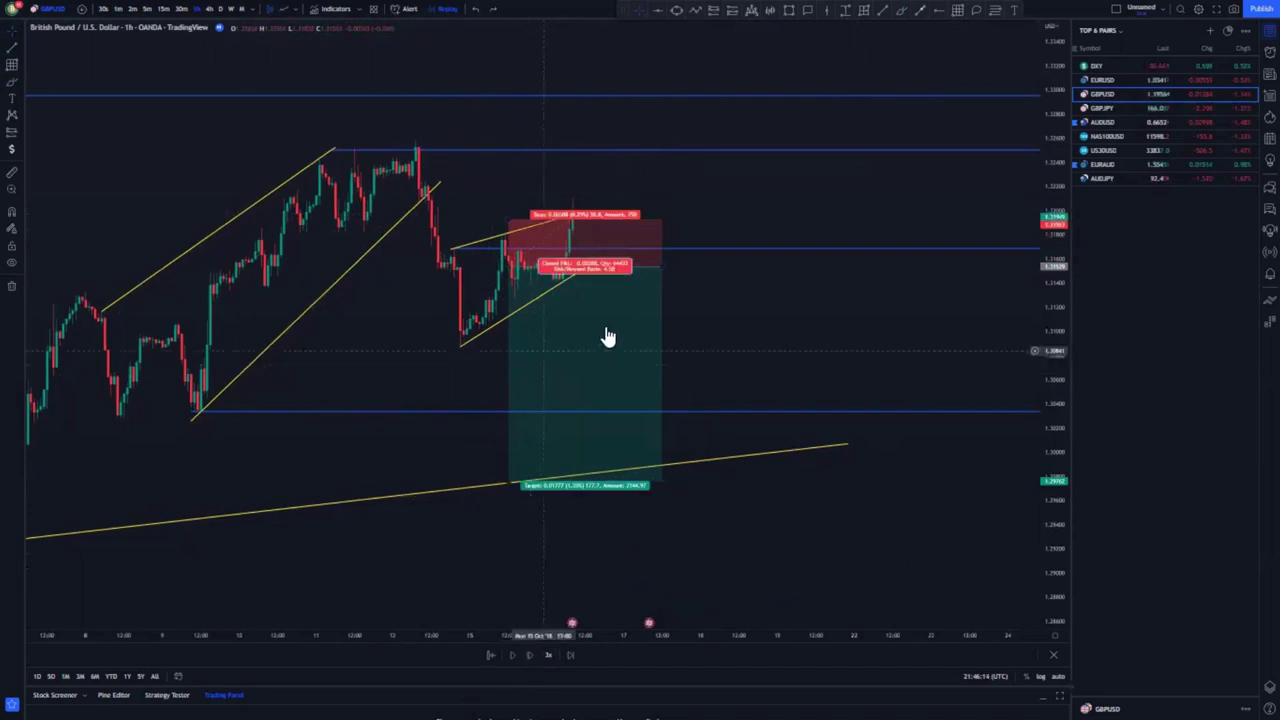
pyautogui.click(680, 332)
pyautogui.click(774, 35)
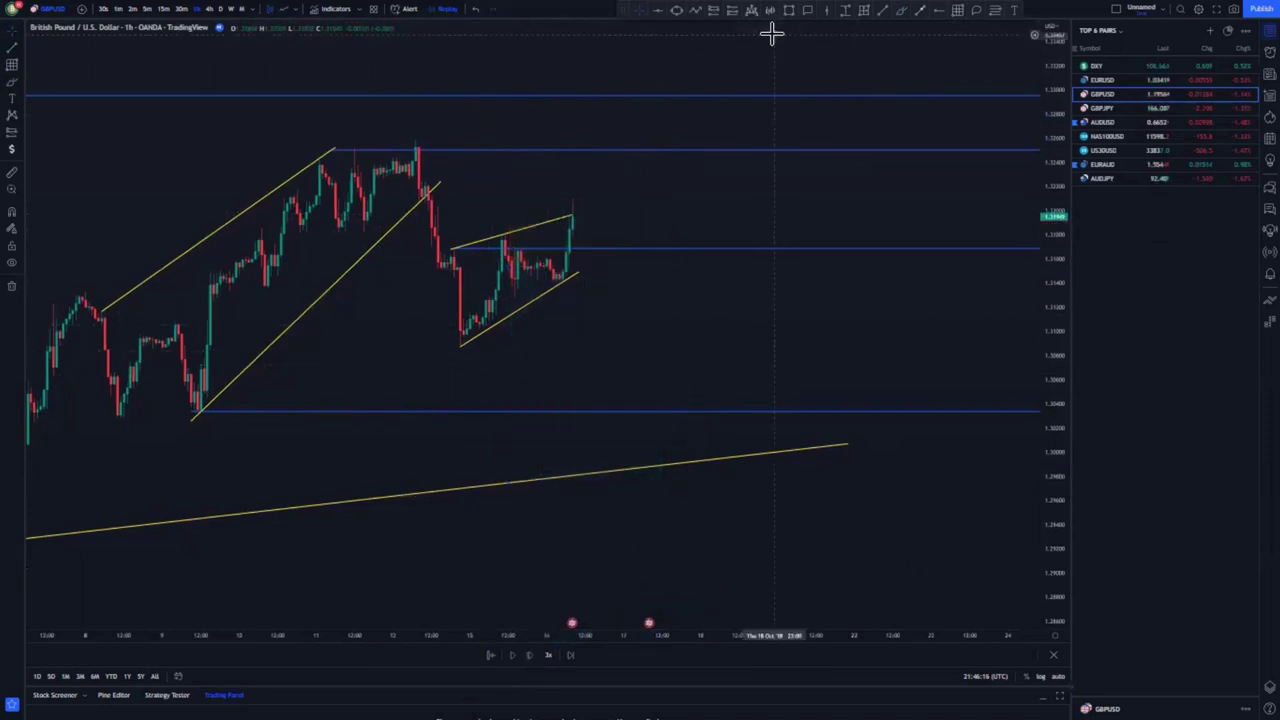
# Delete both trend lines of the small rising channel and the blue 1.3170 ray.
pyautogui.click(565, 216)
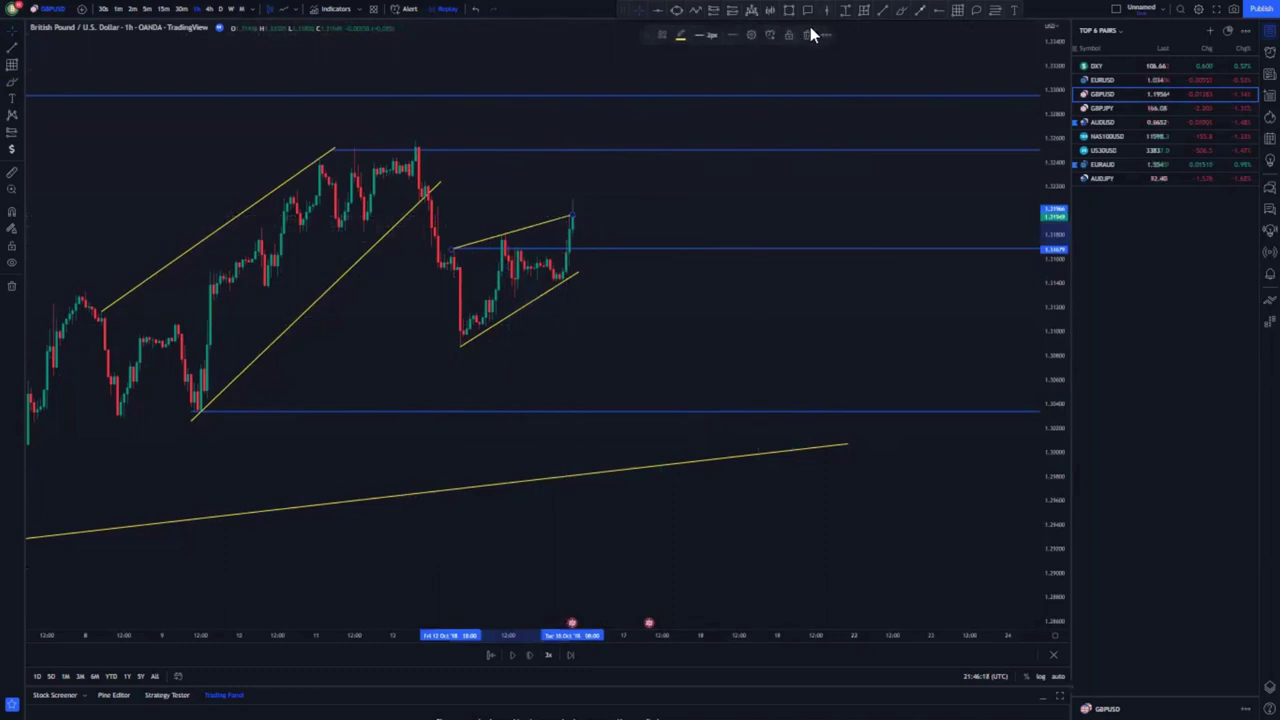
pyautogui.click(807, 35)
pyautogui.click(553, 287)
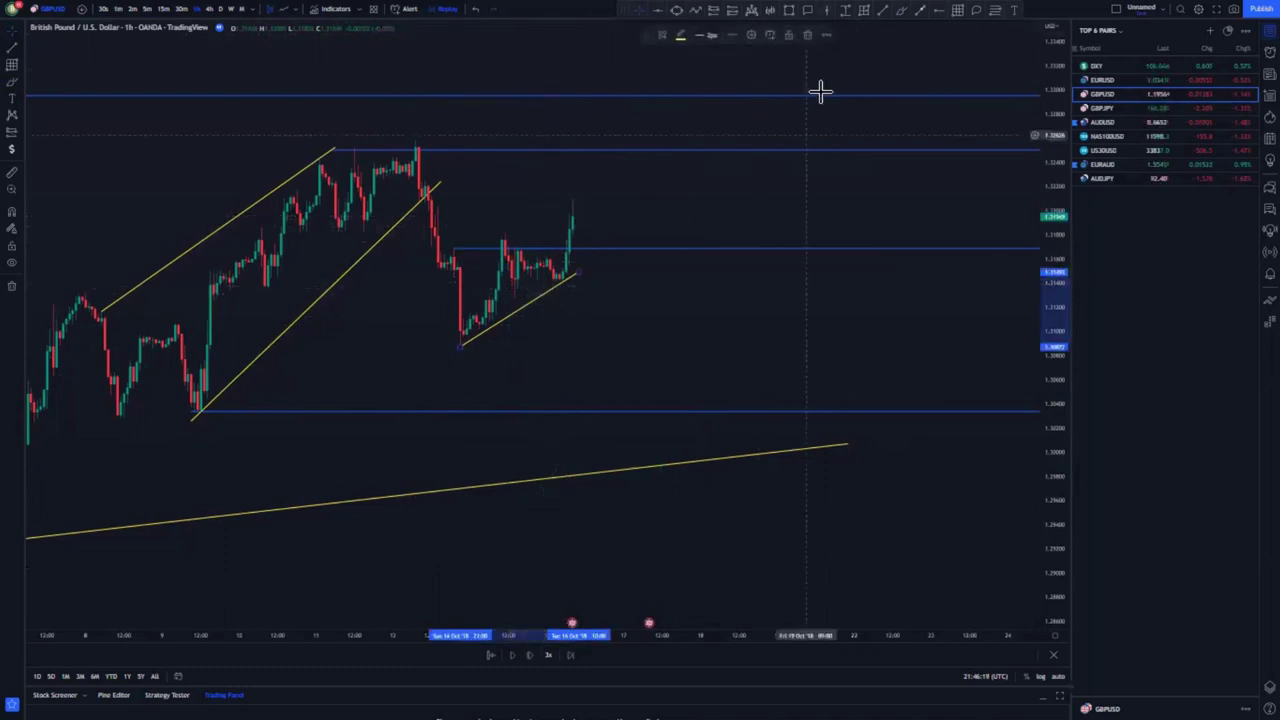
pyautogui.click(807, 35)
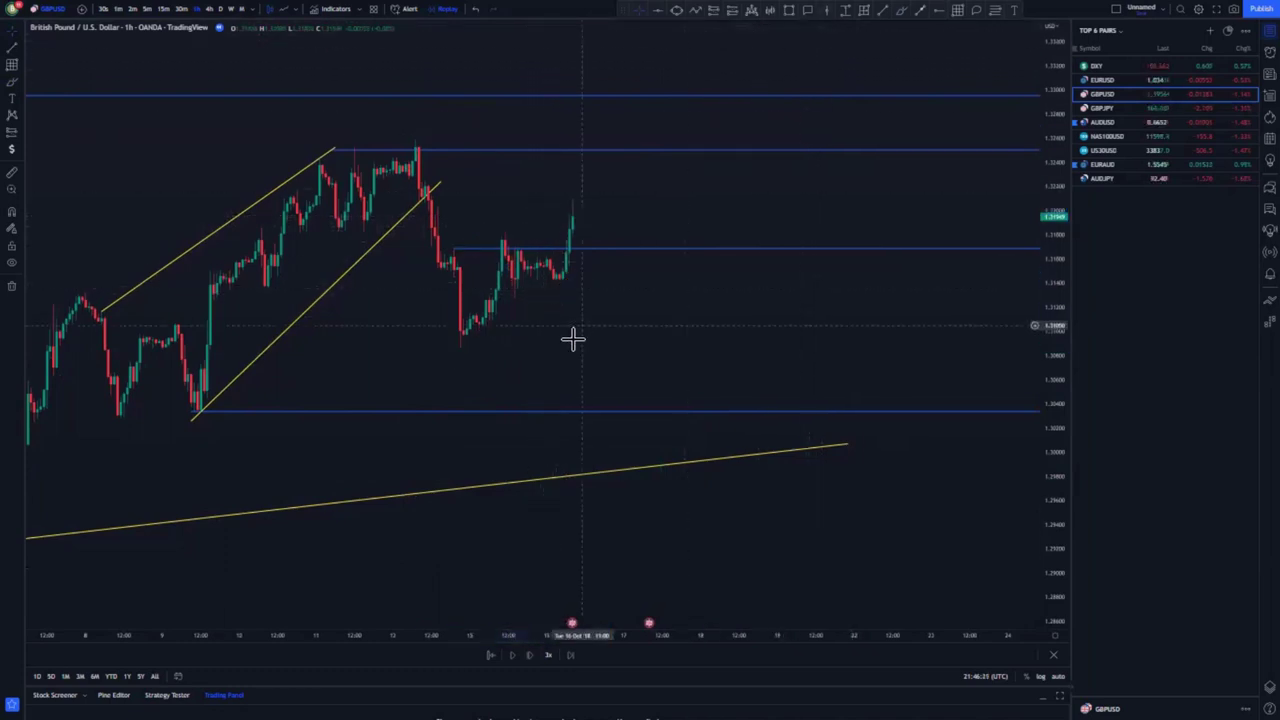
pyautogui.click(465, 249)
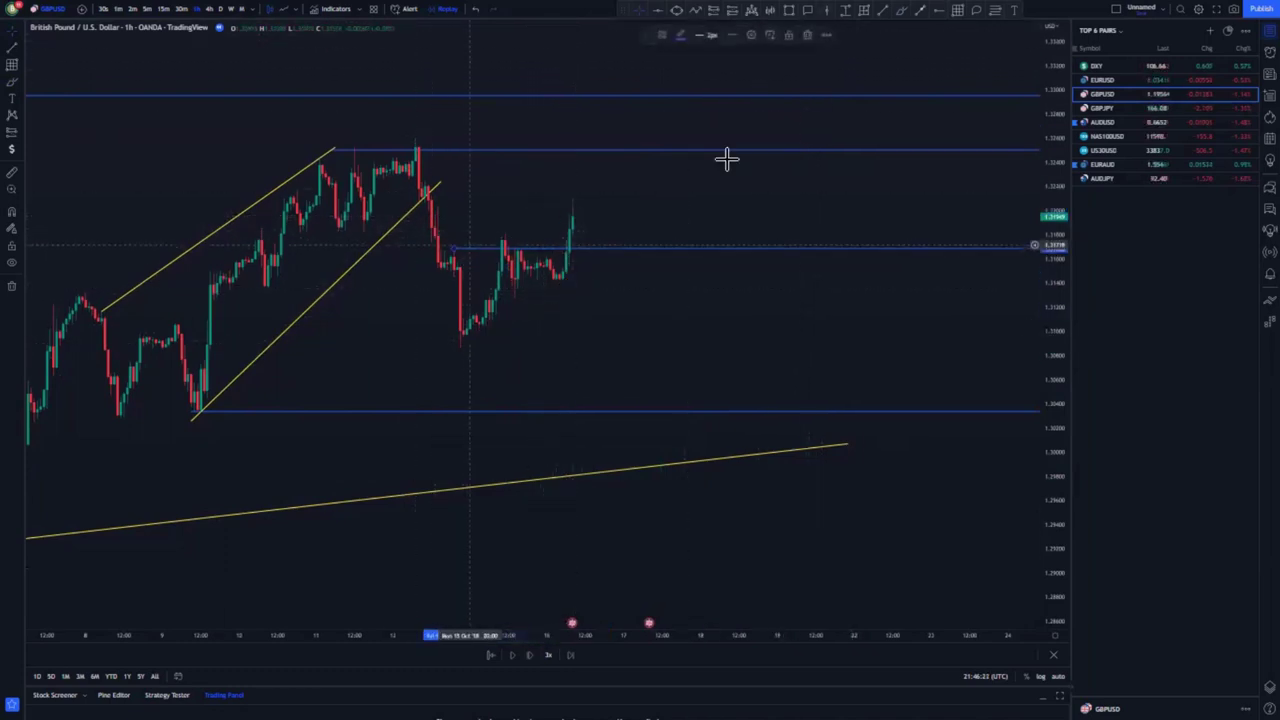
pyautogui.click(808, 36)
# Draw a steeper upper trend line from about 1.3165 at the 12 October high to about 1.3210 above the current candle.
pyautogui.scroll(-1, 740, 235)
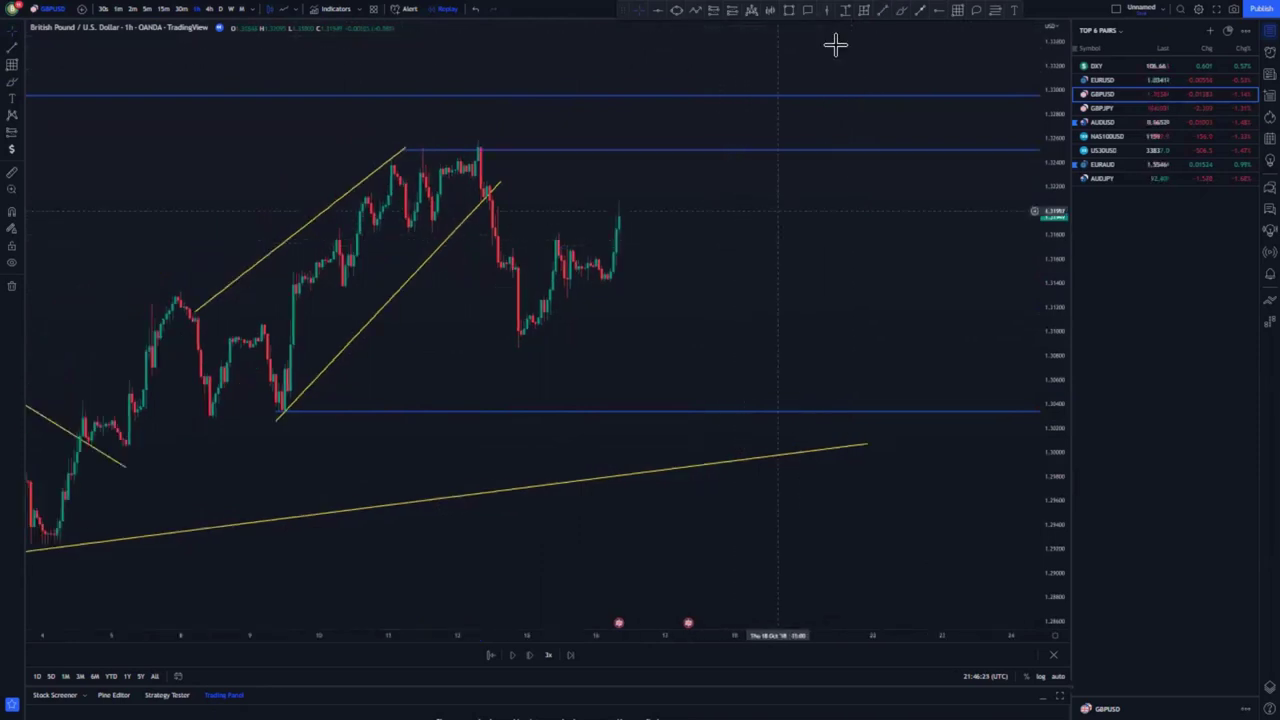
pyautogui.click(508, 253)
pyautogui.click(625, 198)
pyautogui.click(737, 206)
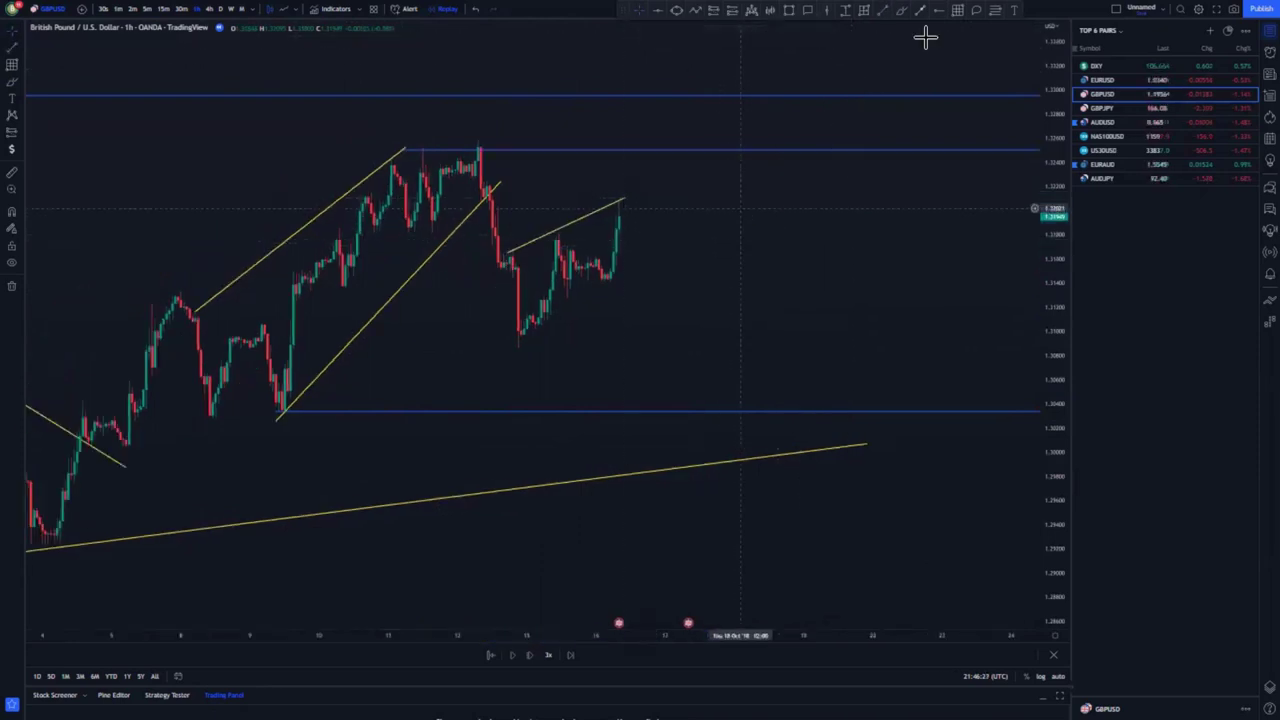
# Draw the channel's lower trend line from the 14 October low beneath the 16 October low, adjusting its start to about 1.3087.
pyautogui.click(880, 11)
pyautogui.click(521, 331)
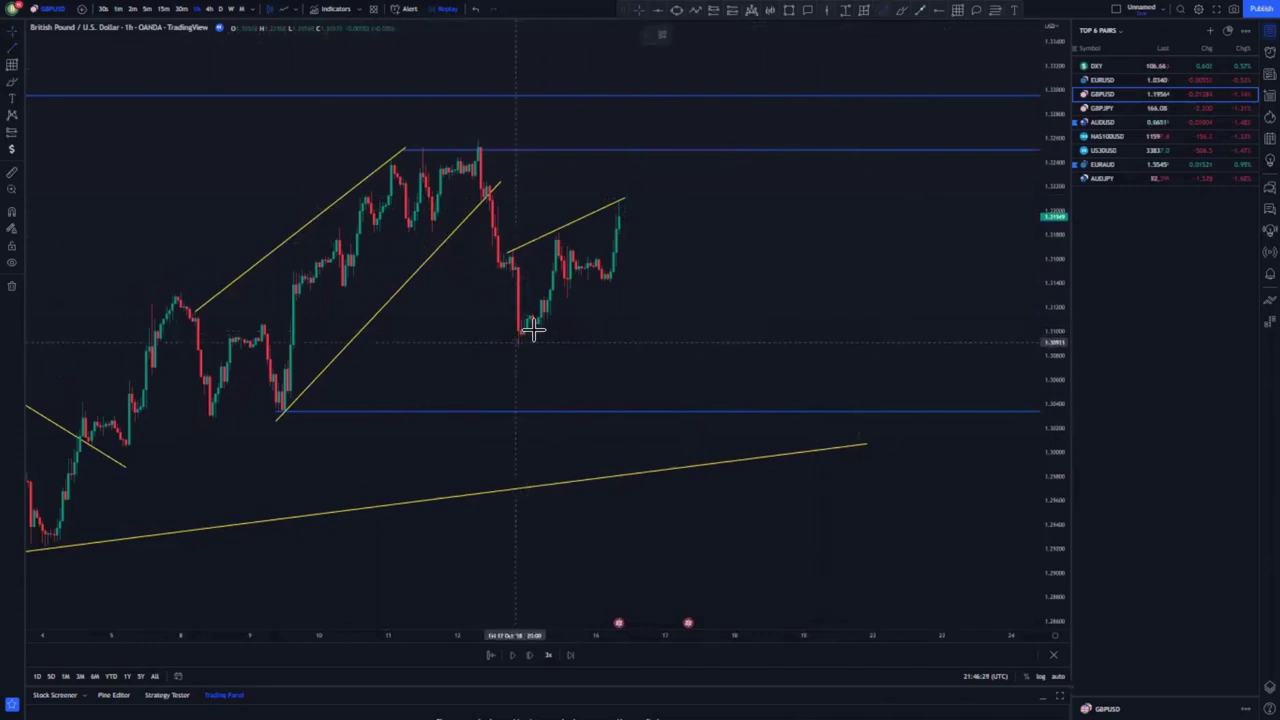
pyautogui.click(635, 269)
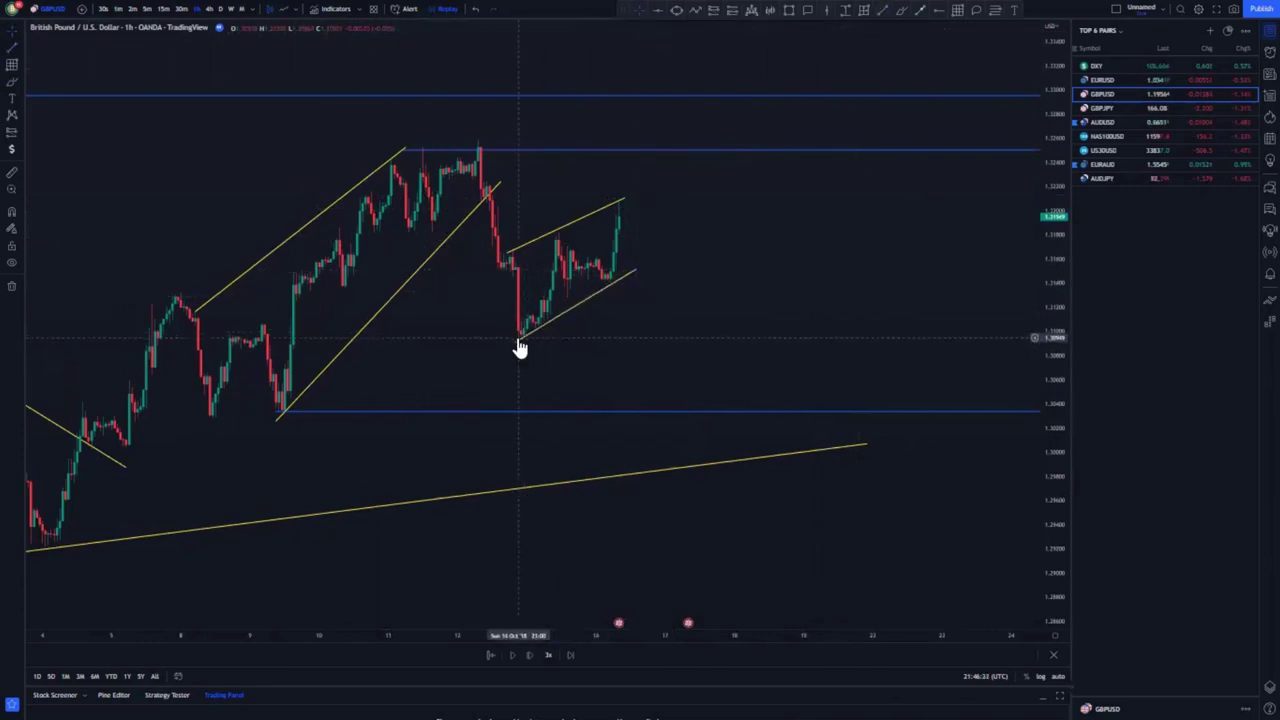
pyautogui.moveTo(517, 343); pyautogui.dragTo(518, 347)
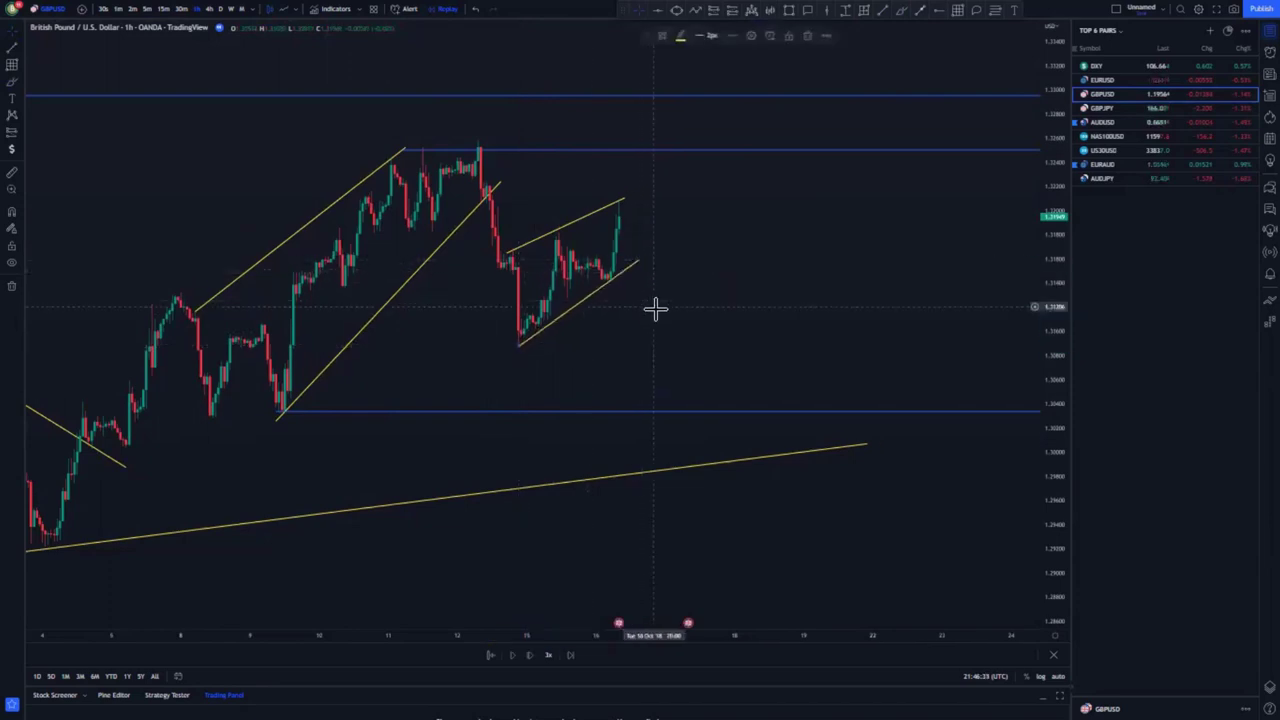
# Brush a projected fall through the small channel's lower line, a retest and a drop below the blue support ray, and undo the sketch.
pyautogui.scroll(-3, 654, 306)
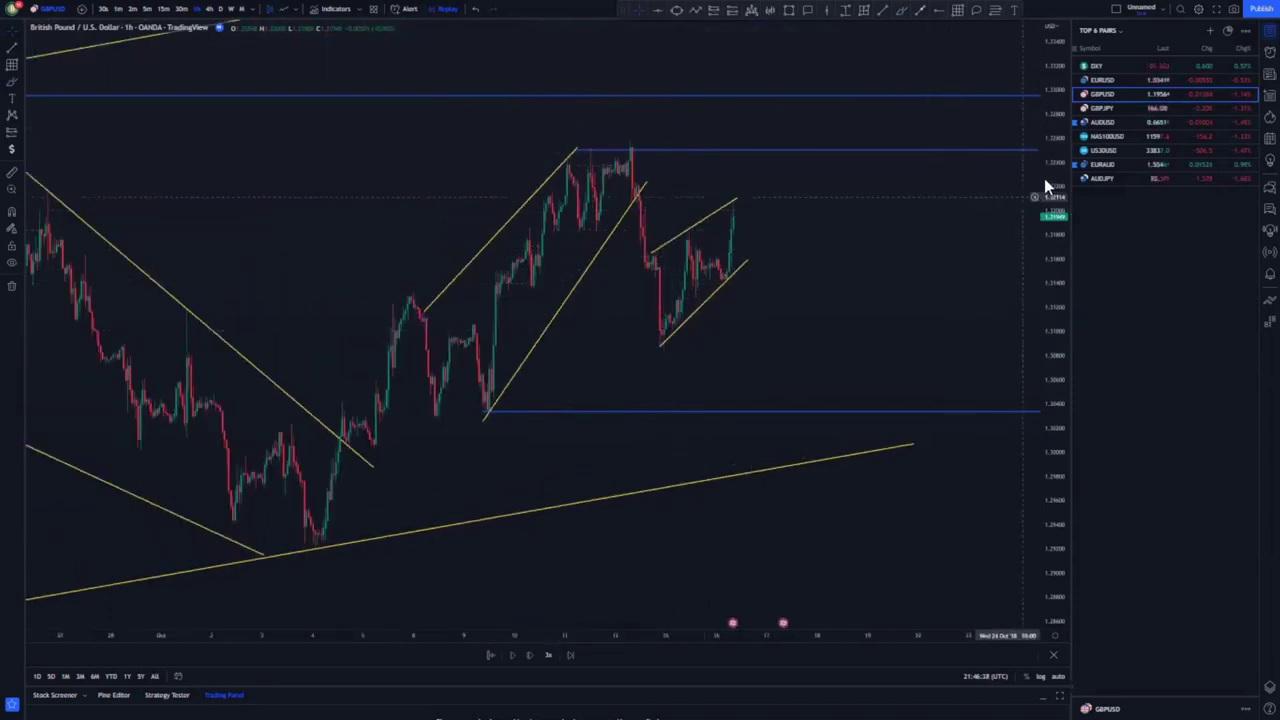
pyautogui.moveTo(1045, 180); pyautogui.dragTo(1037, 296)
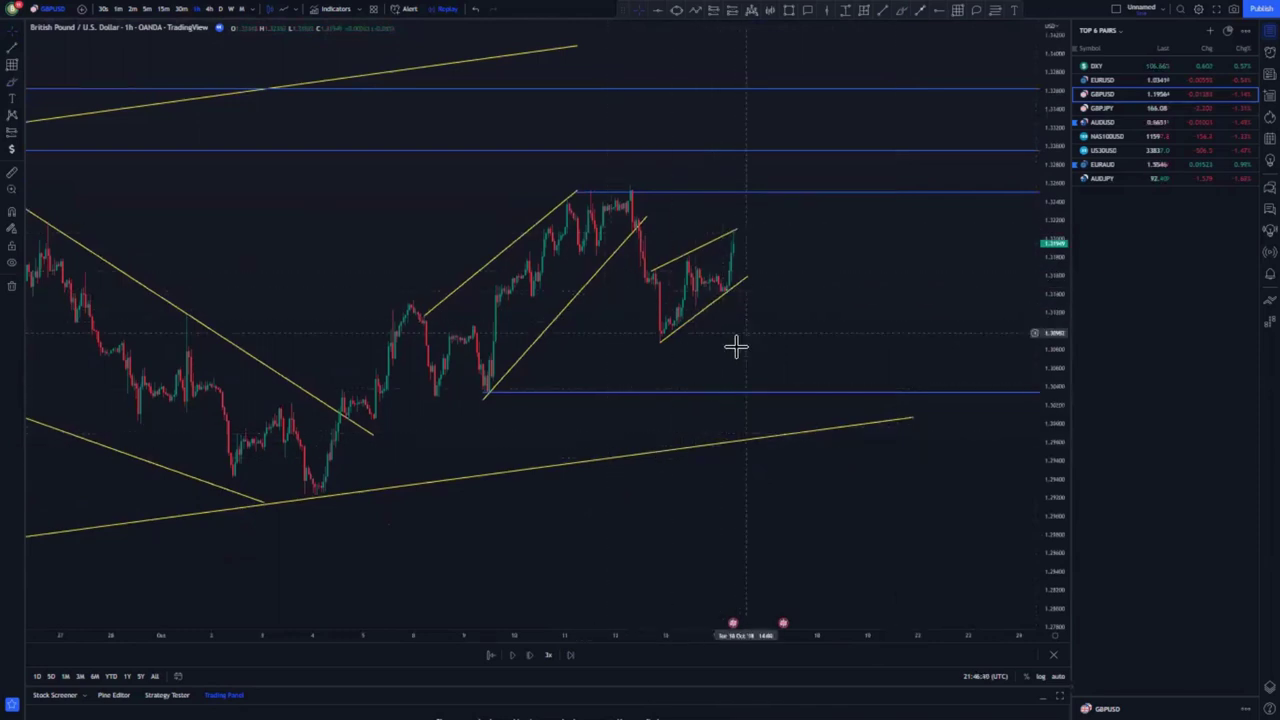
pyautogui.click(900, 14)
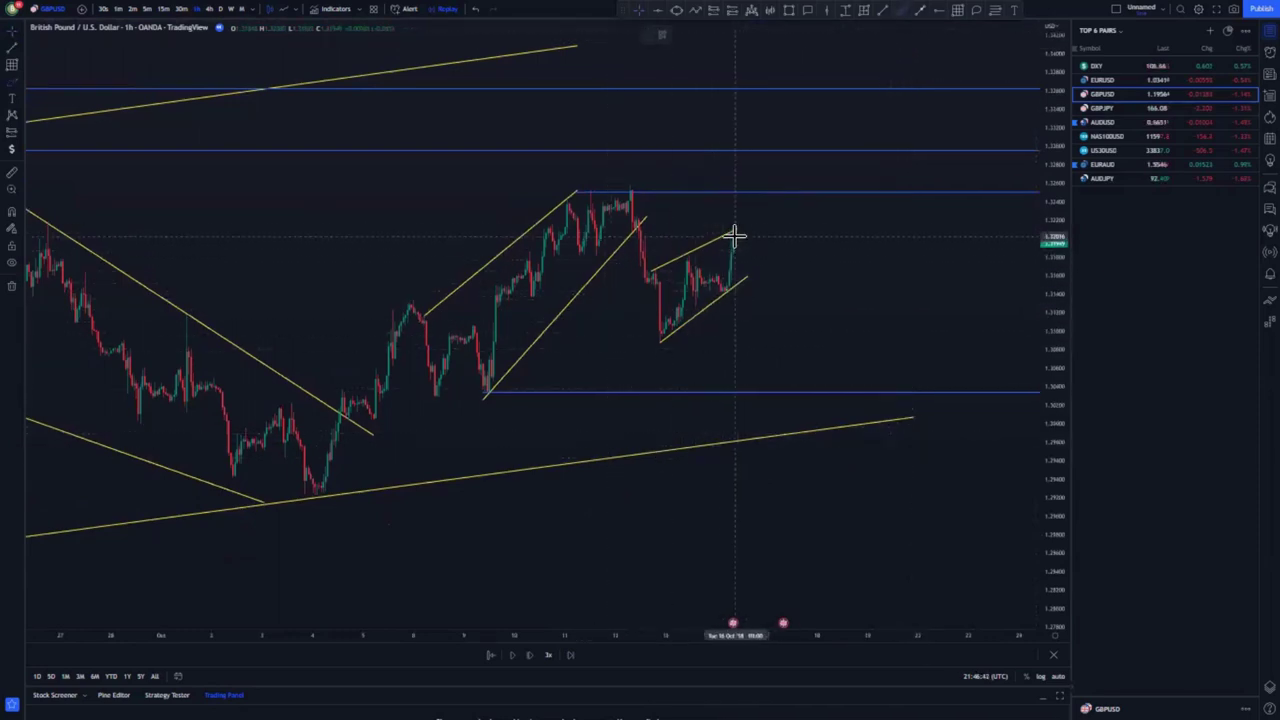
pyautogui.moveTo(734, 235)
pyautogui.mouseDown()
pyautogui.moveTo(740, 289)
pyautogui.moveTo(747, 262)
pyautogui.moveTo(766, 266)
pyautogui.moveTo(751, 280)
pyautogui.moveTo(814, 414)
pyautogui.mouseUp()
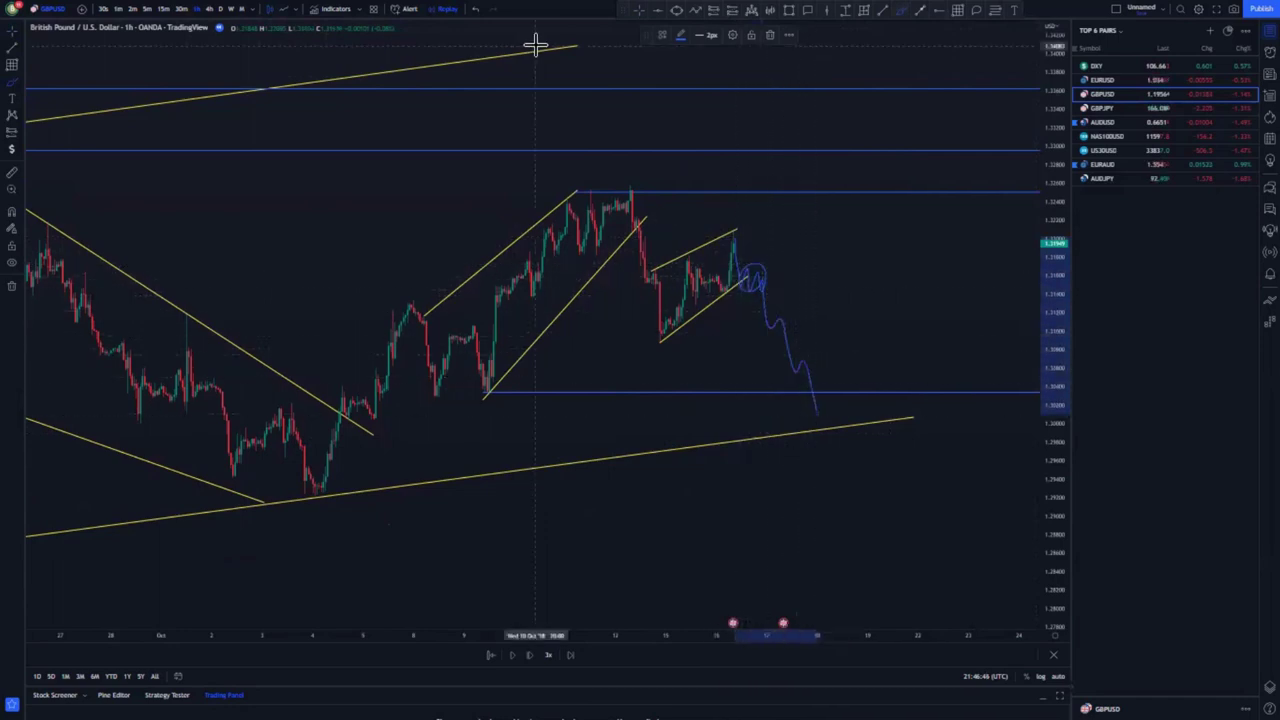
pyautogui.click(473, 14)
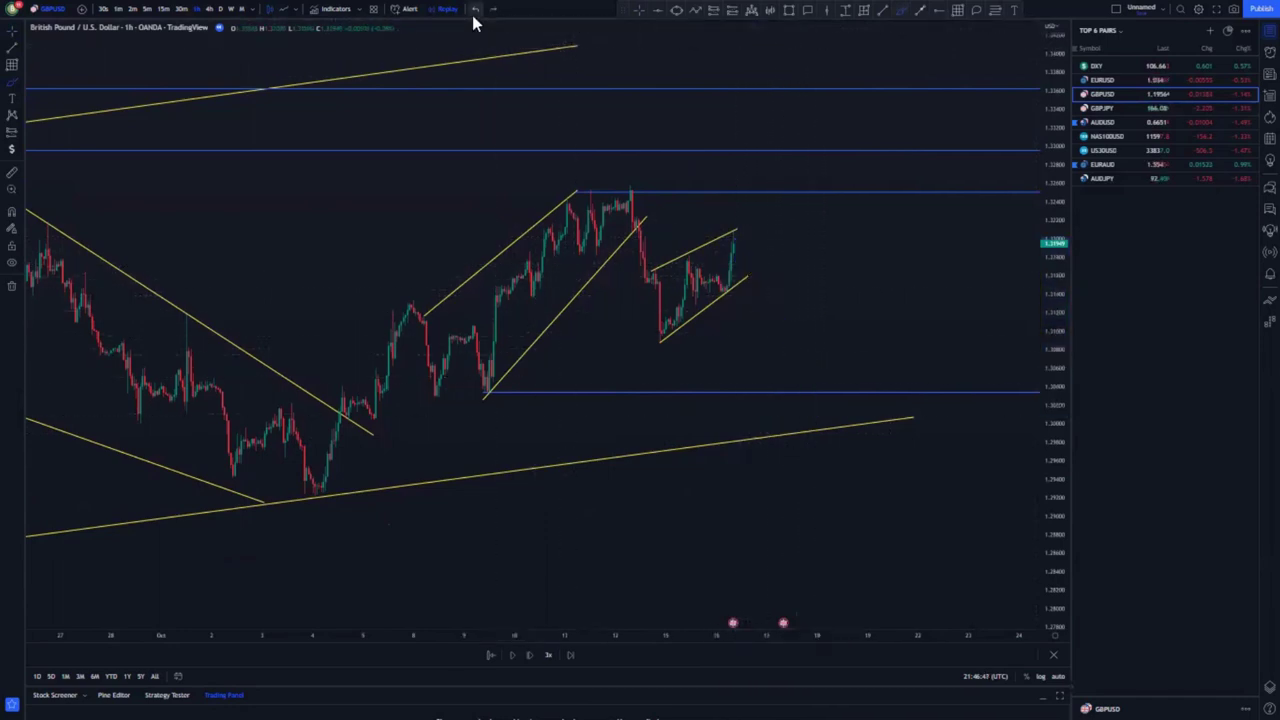
# Advance the hourly replay candle by candle through 16 October to the start of 17 October.
pyautogui.click(530, 662)
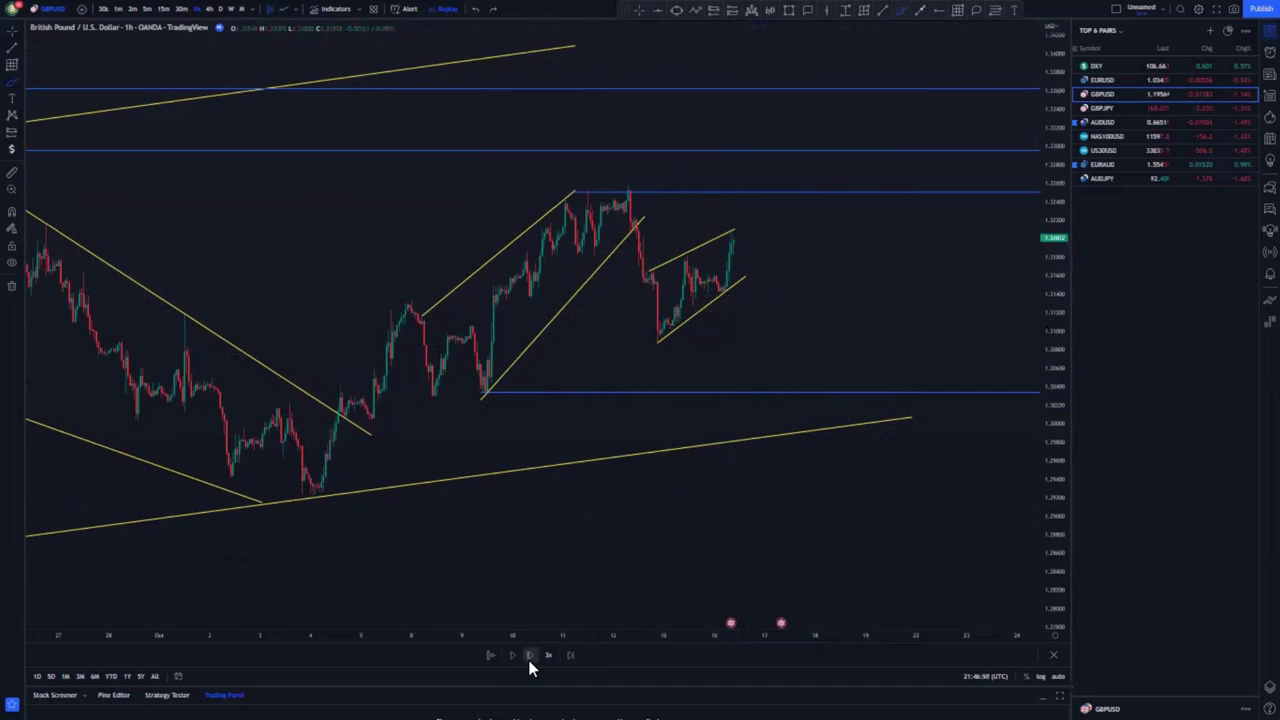
pyautogui.click(530, 663)
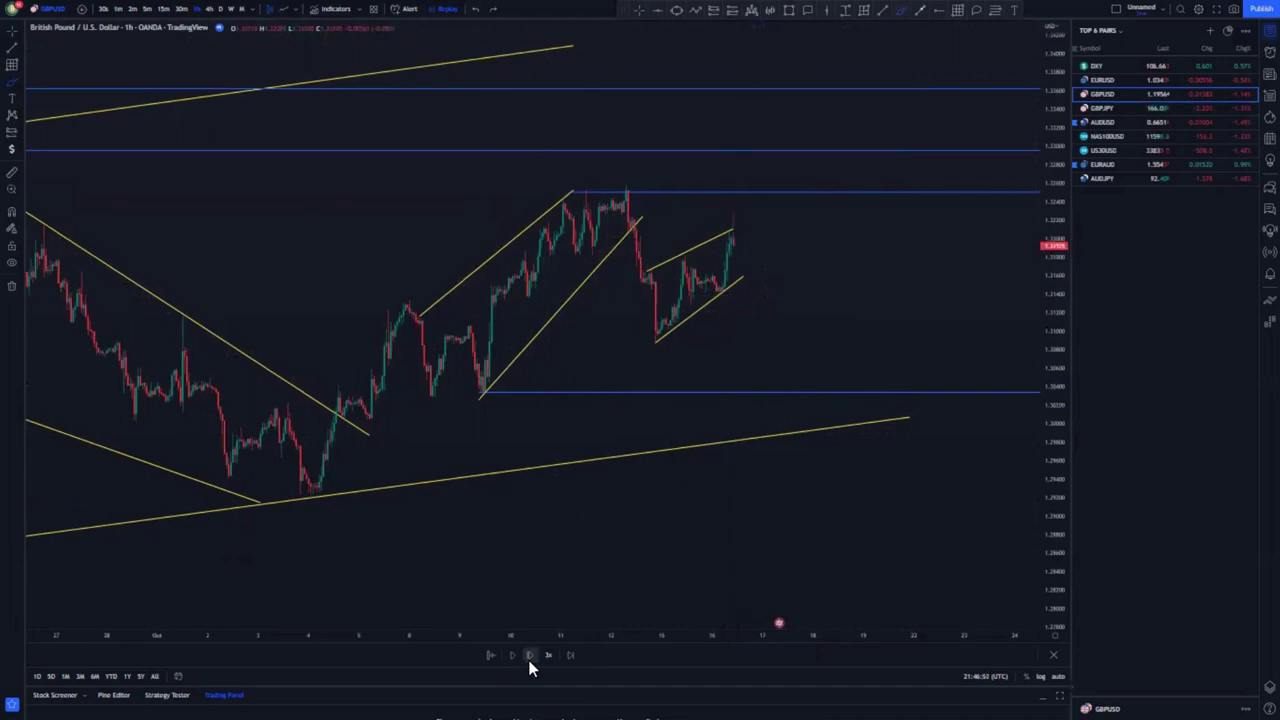
pyautogui.click(530, 662)
pyautogui.click(530, 662)
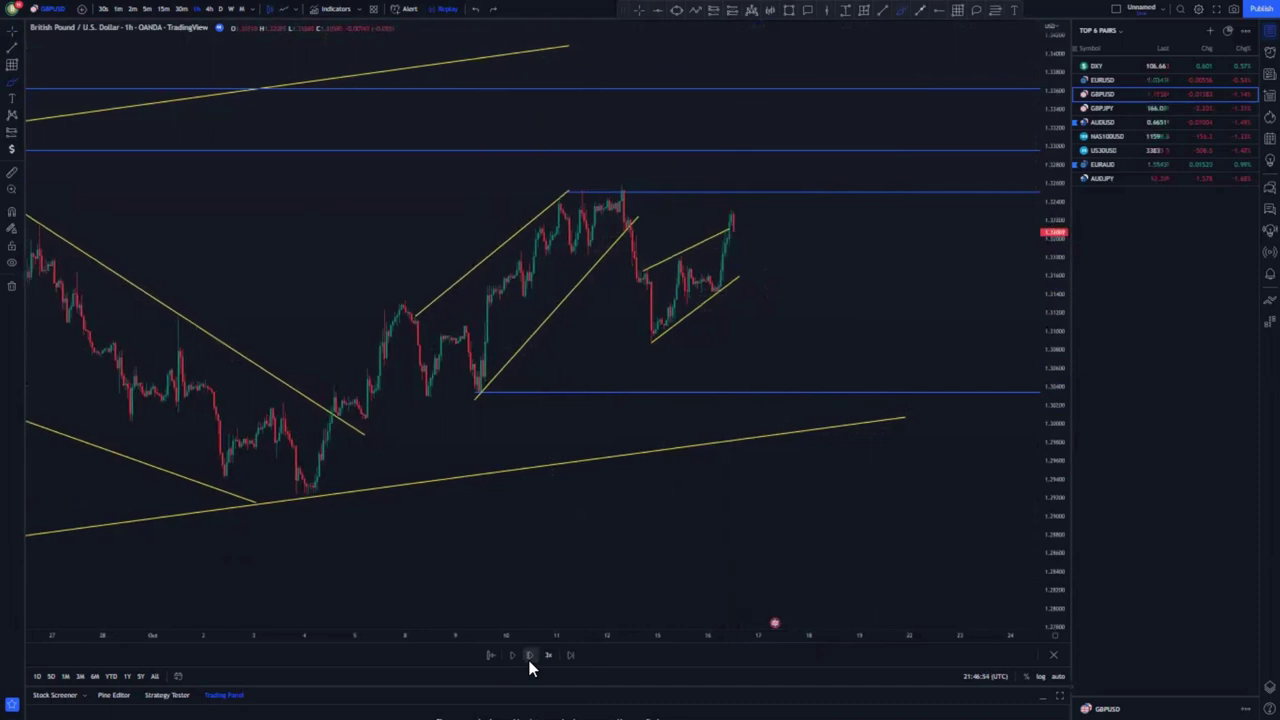
pyautogui.click(530, 662)
pyautogui.click(530, 662)
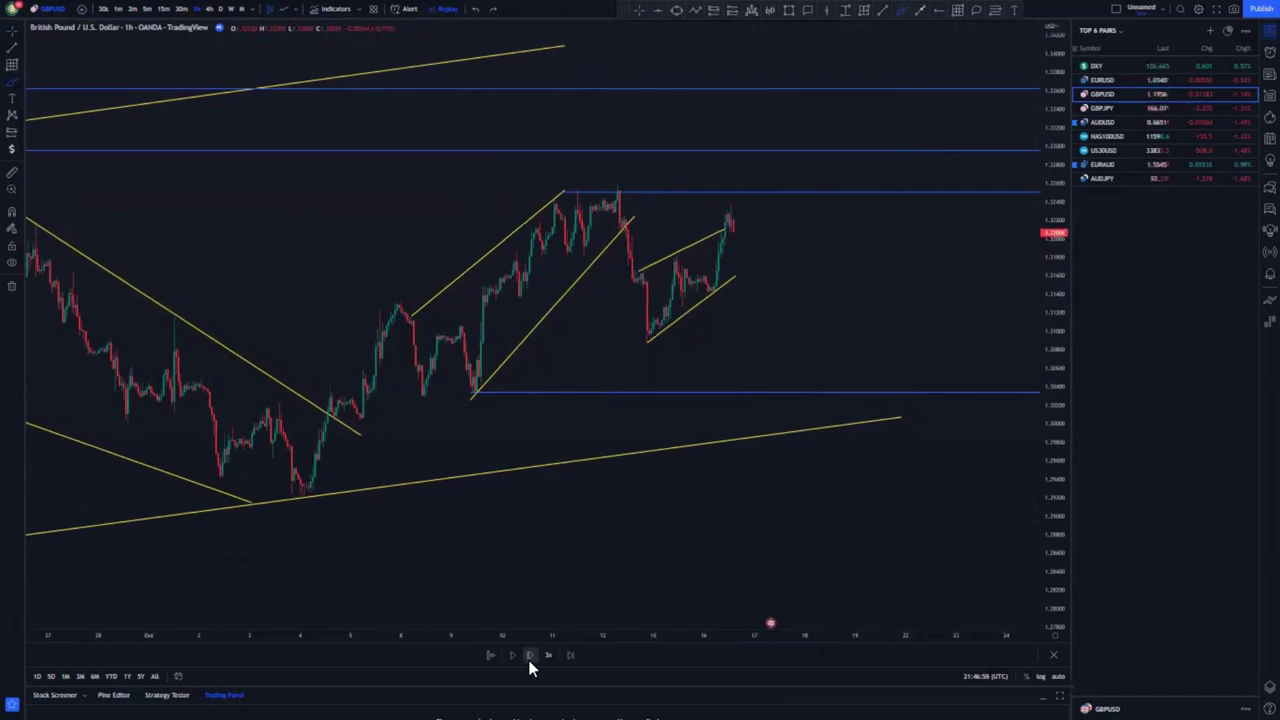
pyautogui.click(530, 662)
pyautogui.click(530, 662)
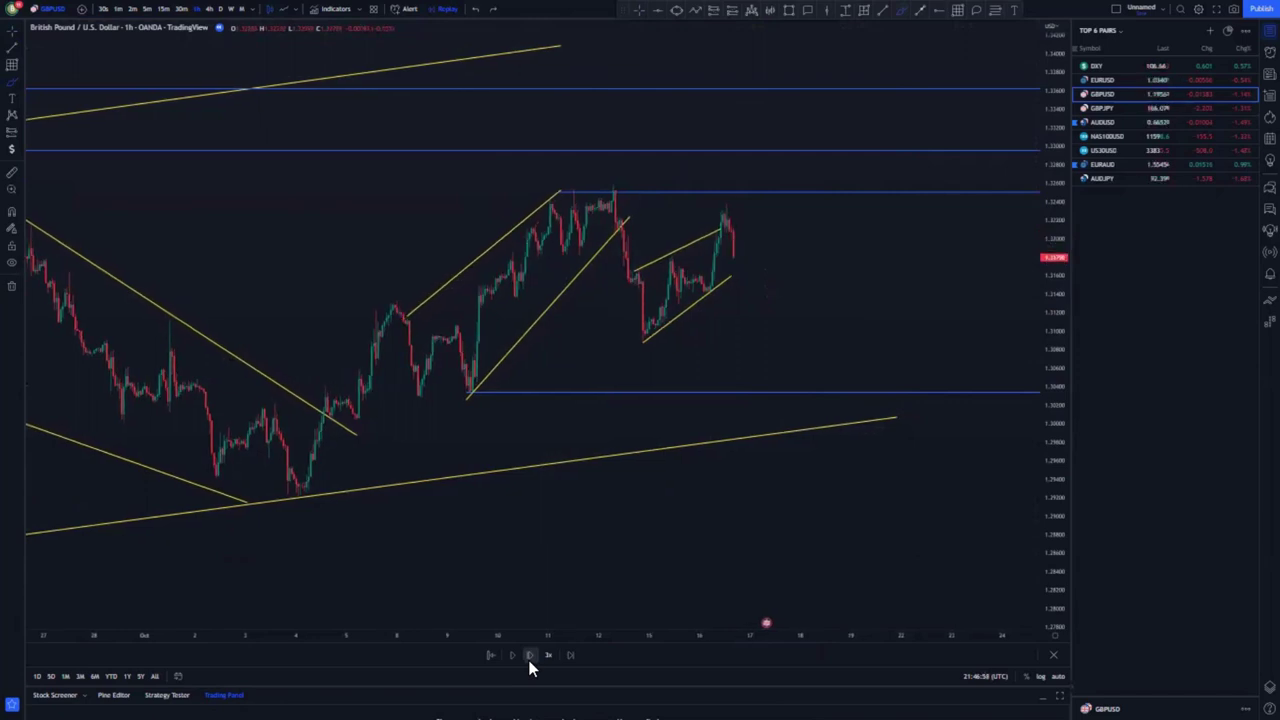
pyautogui.click(530, 662)
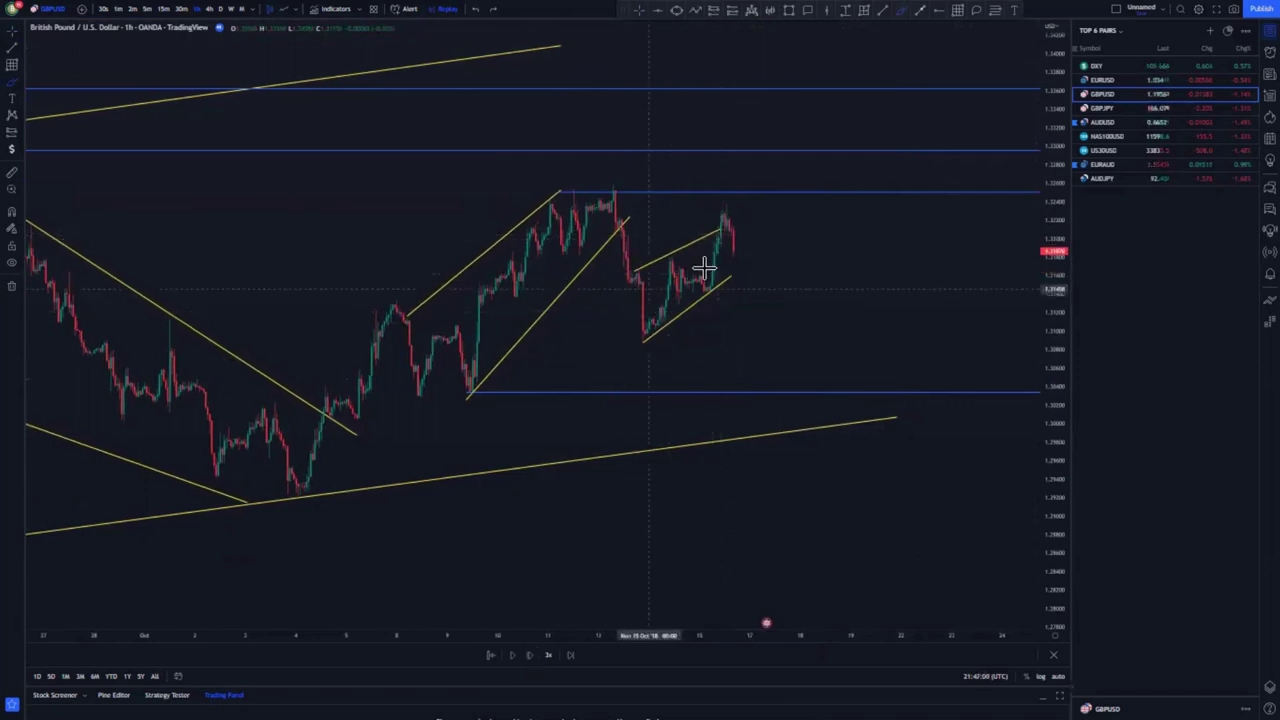
pyautogui.click(530, 657)
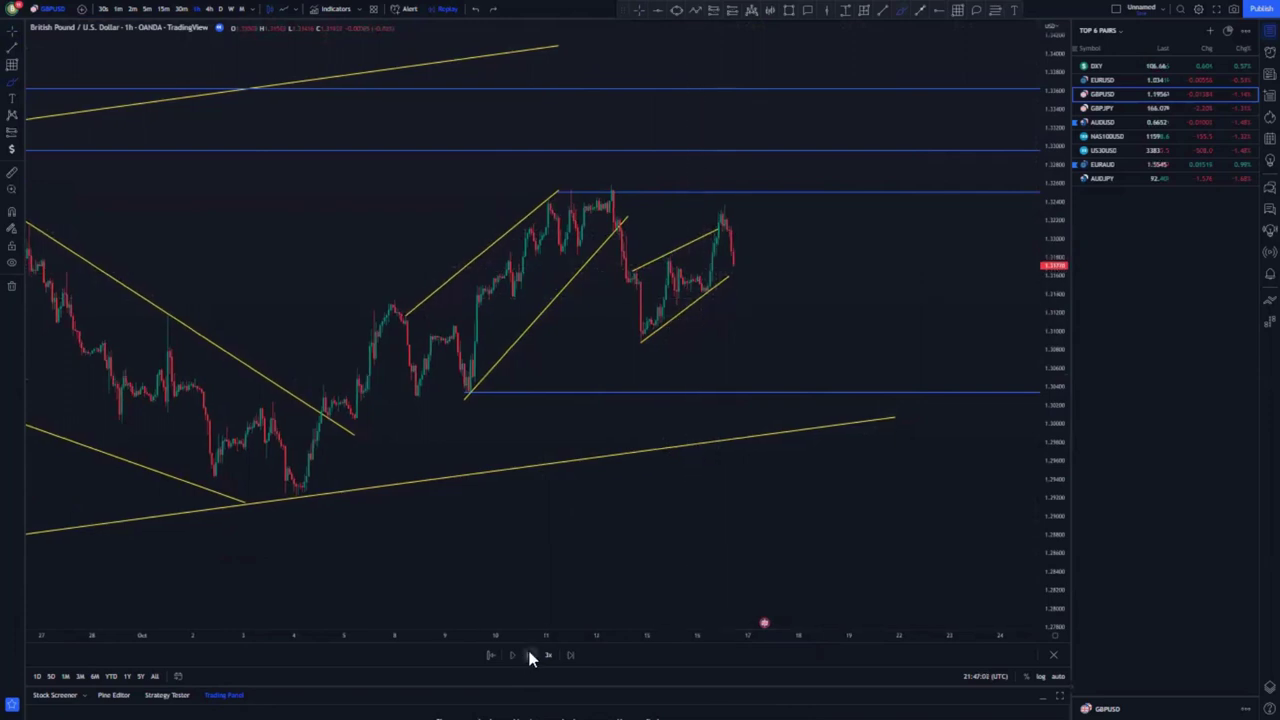
pyautogui.click(530, 657)
pyautogui.click(530, 657)
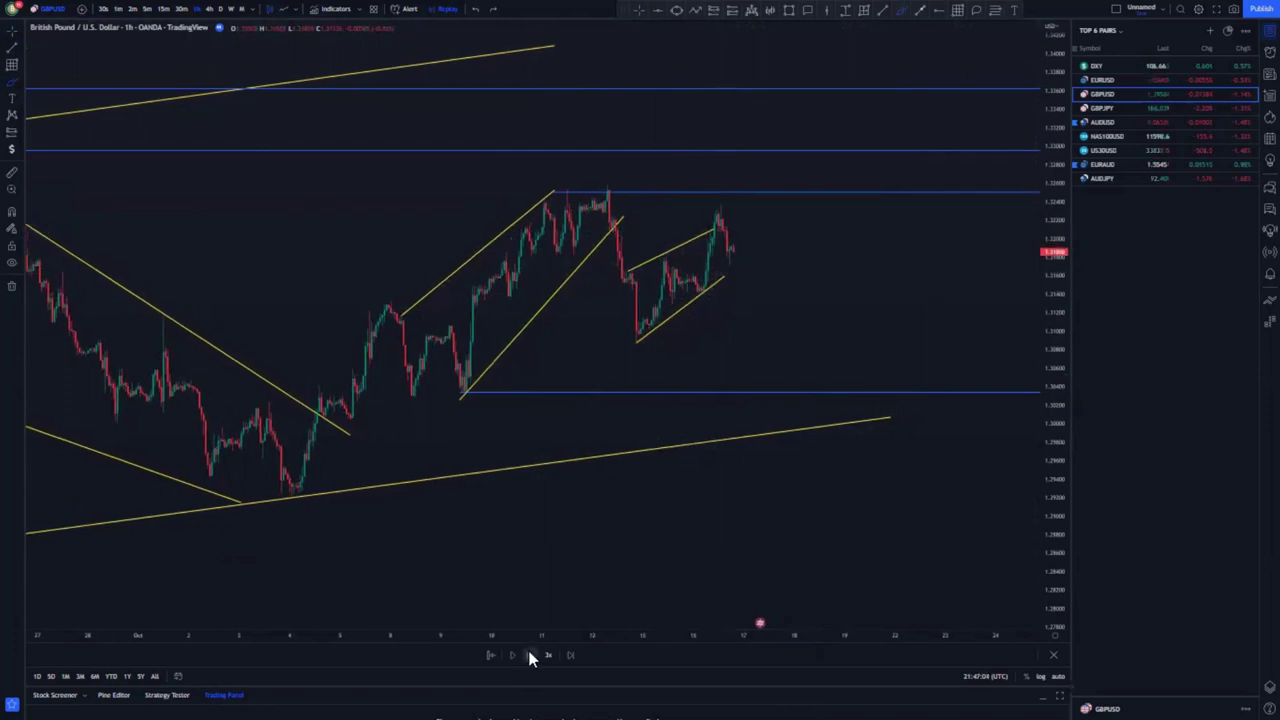
pyautogui.click(530, 657)
pyautogui.click(530, 657)
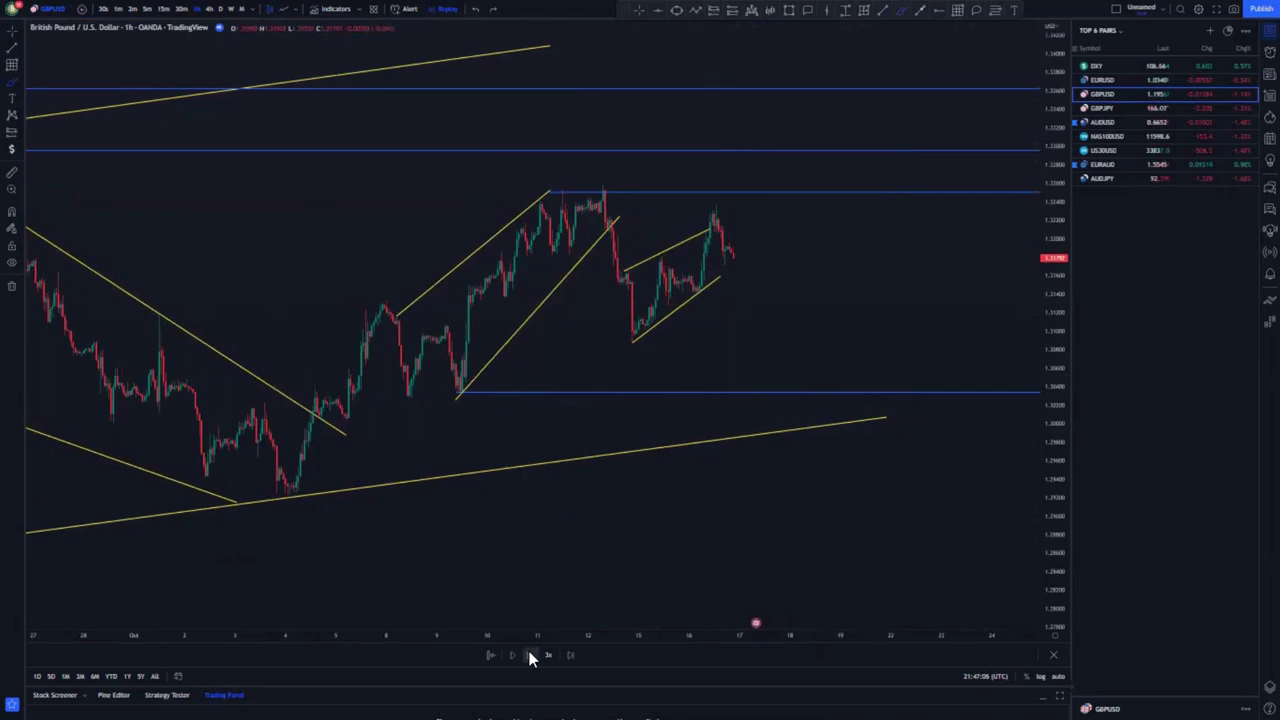
pyautogui.scroll(3, 837, 297)
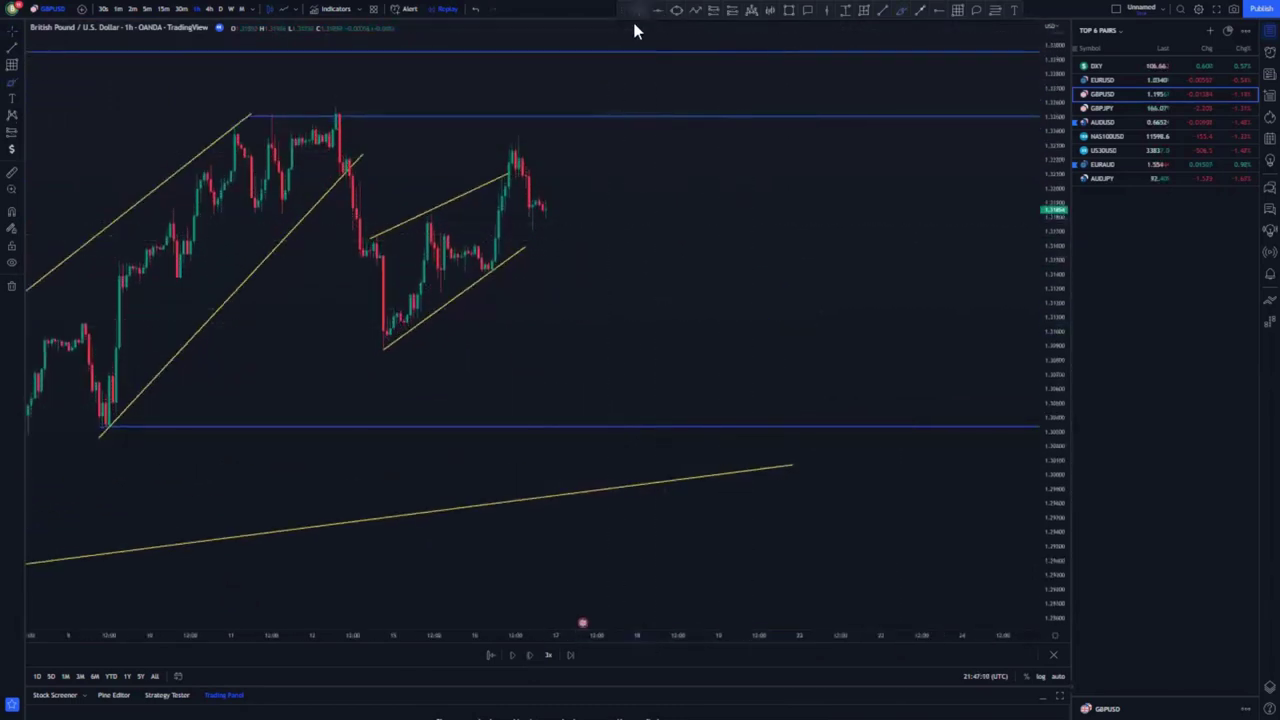
pyautogui.scroll(3, 800, 277)
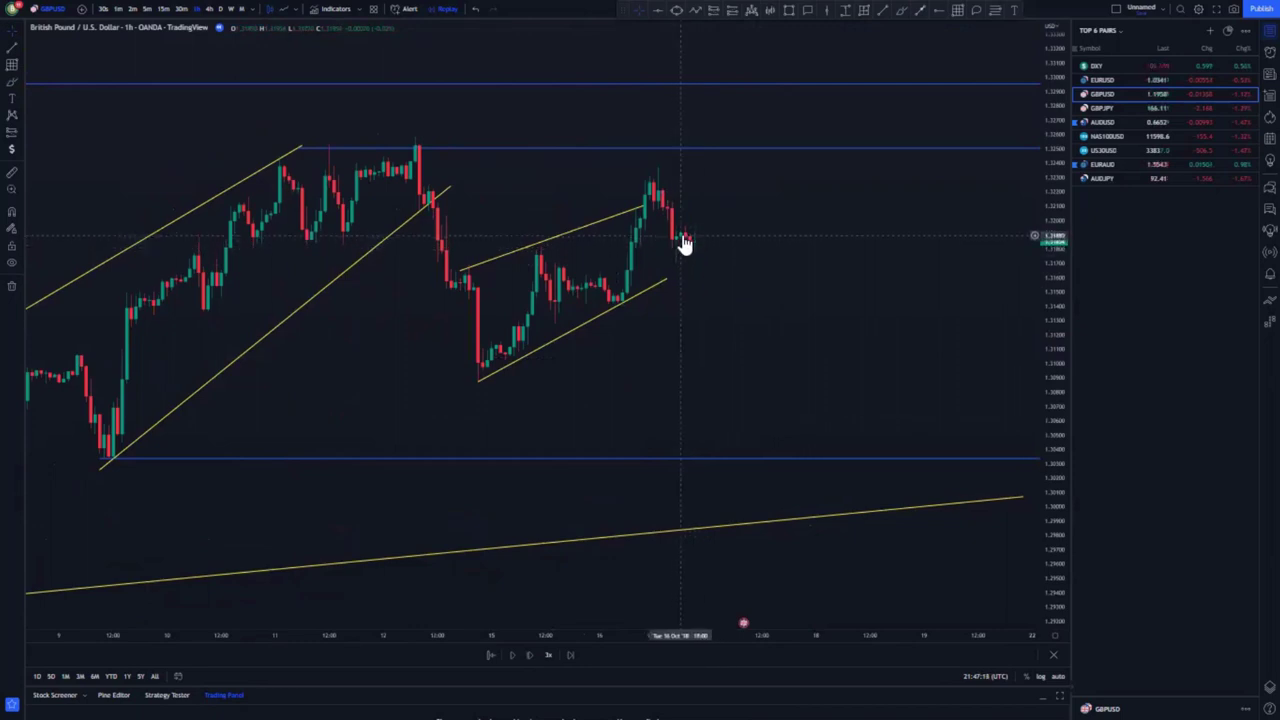
pyautogui.click(531, 656)
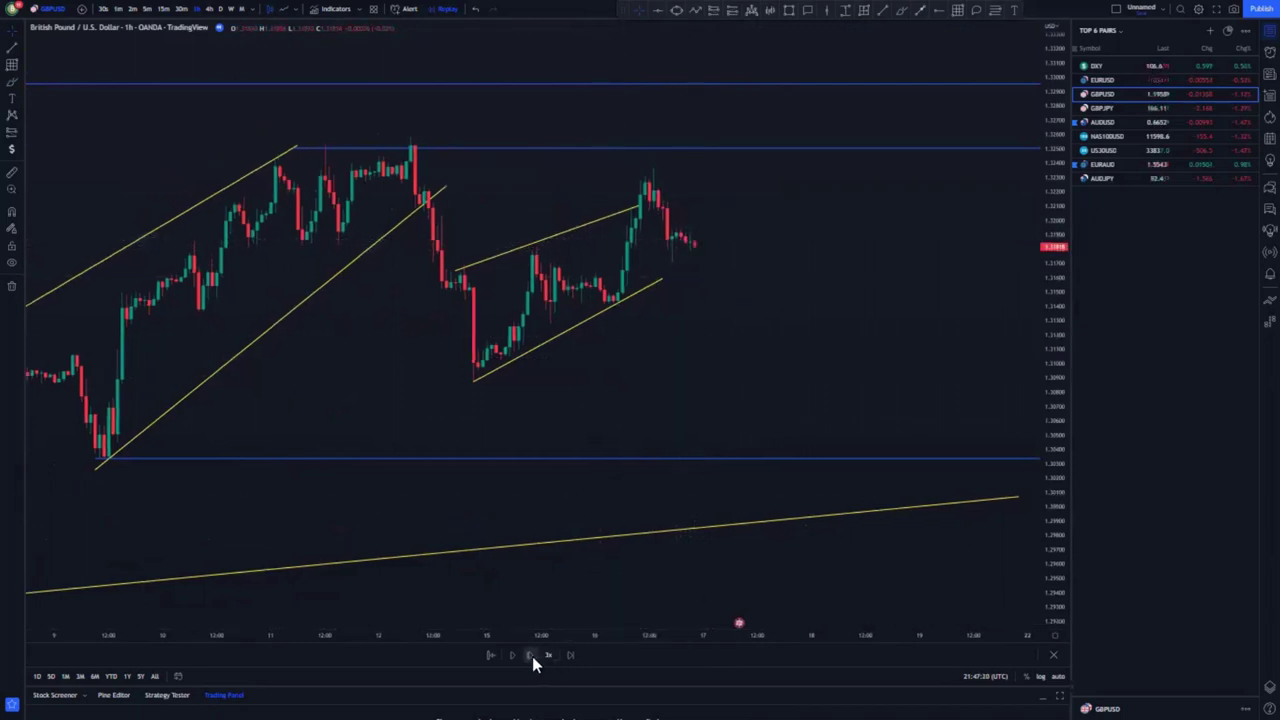
# Draw a short horizontal line at about 1.3135, brush a consolidation breaking down below it, and undo both drawings.
pyautogui.click(711, 313)
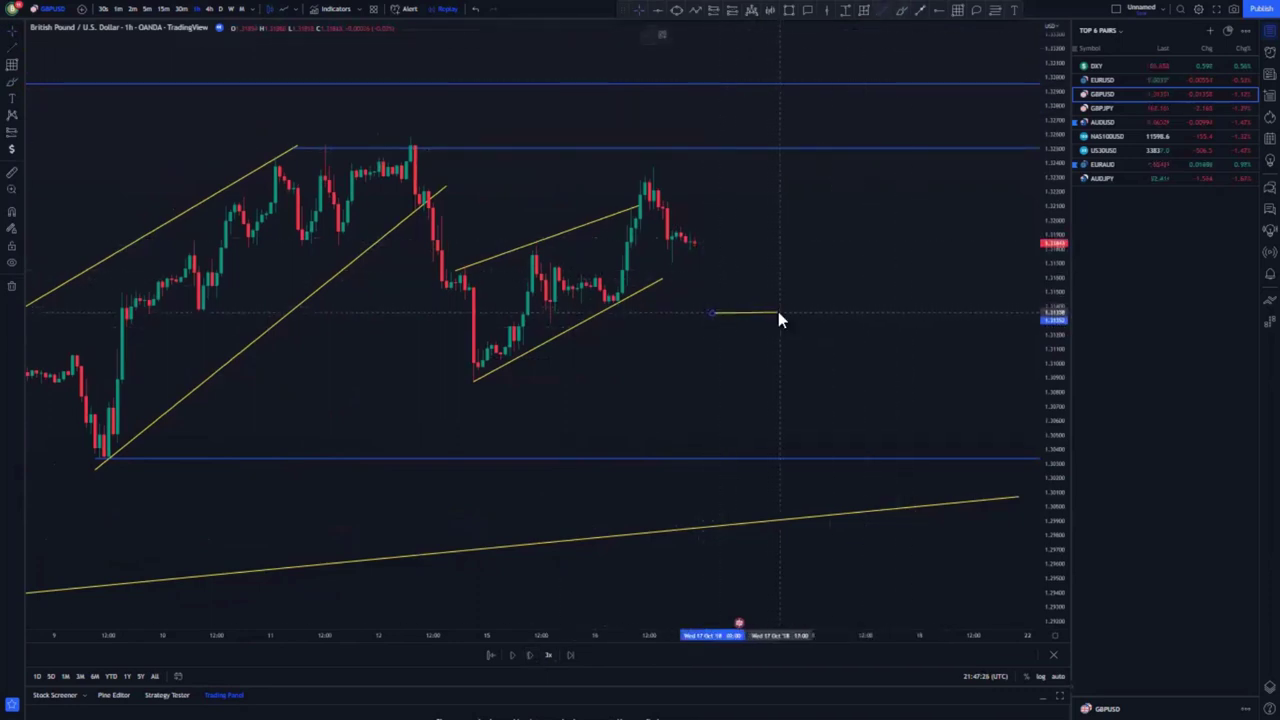
pyautogui.click(779, 313)
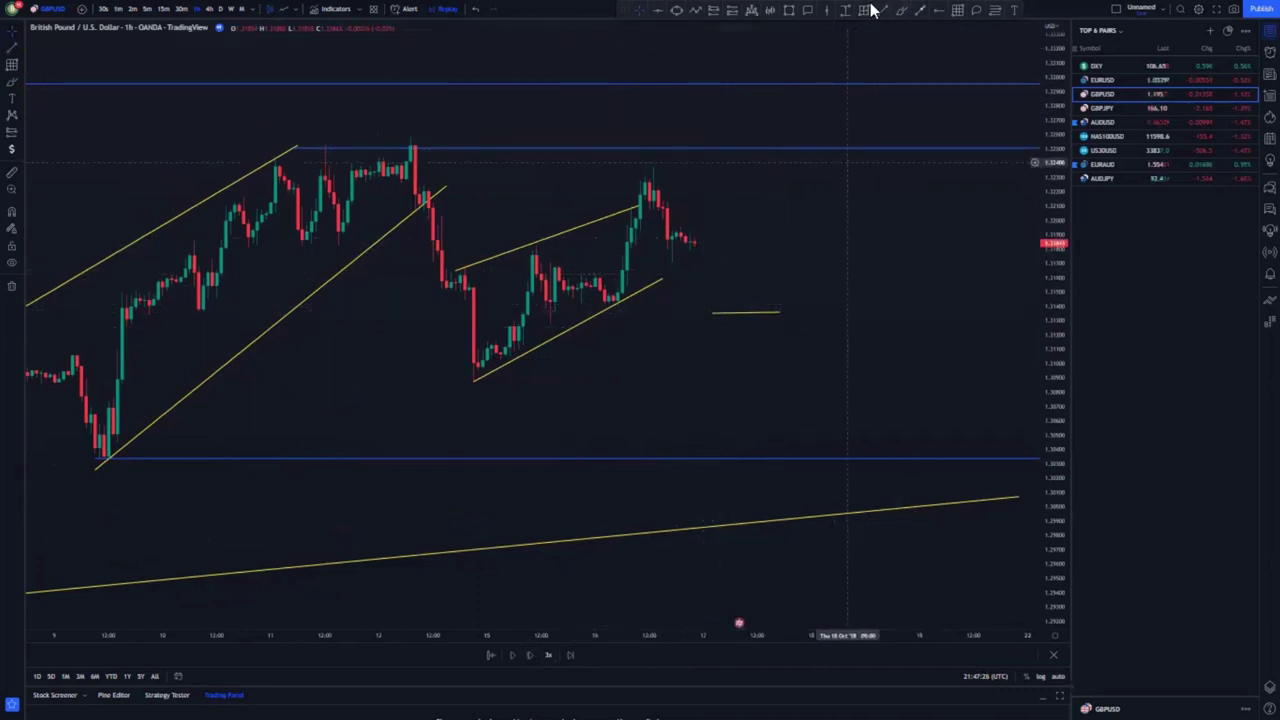
pyautogui.click(722, 313)
pyautogui.moveTo(737, 292)
pyautogui.mouseDown()
pyautogui.moveTo(748, 309)
pyautogui.moveTo(763, 283)
pyautogui.moveTo(800, 342)
pyautogui.mouseUp()
pyautogui.moveTo(810, 405); pyautogui.dragTo(810, 402)
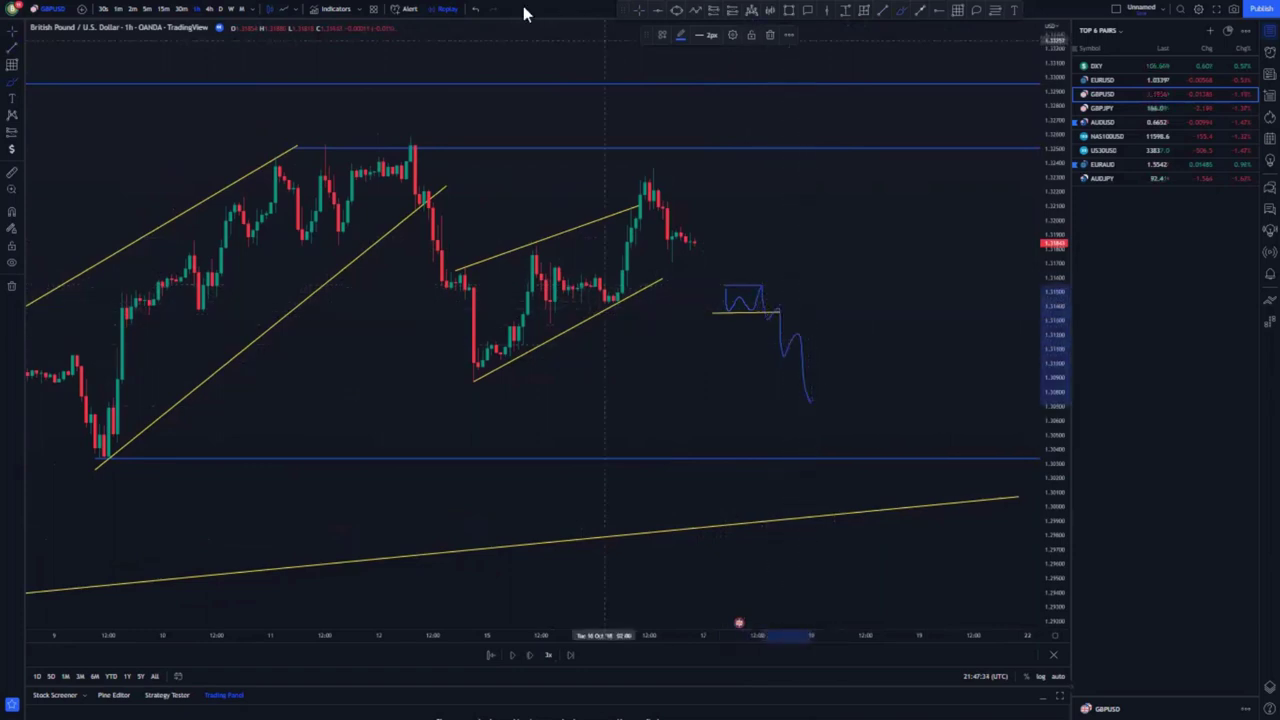
pyautogui.click(479, 11)
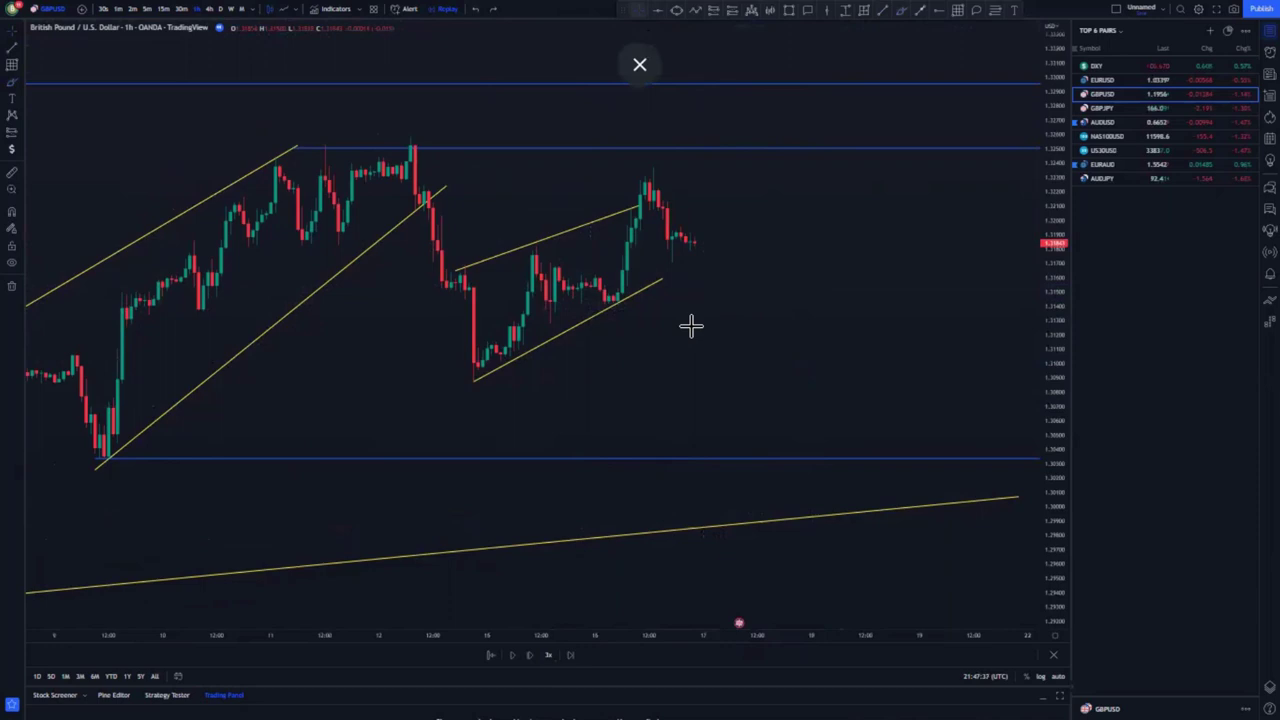
# Advance the replay by three more hourly candles into 17 October.
pyautogui.click(531, 655)
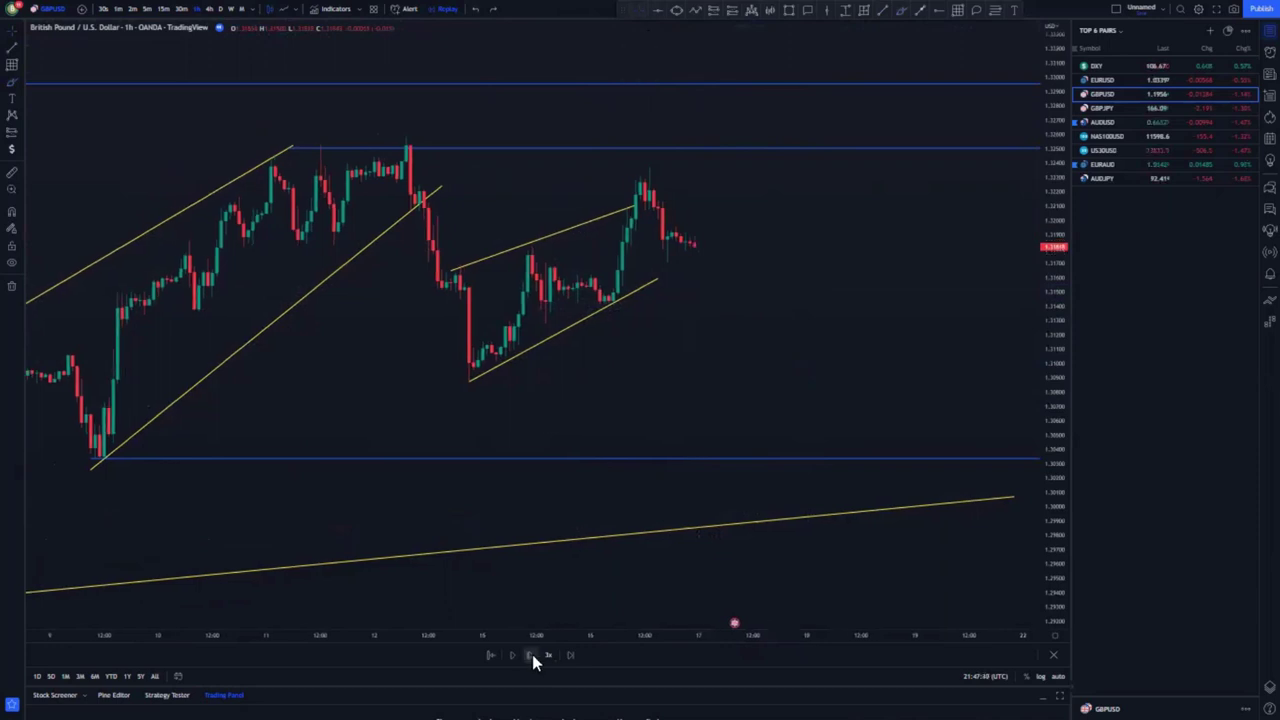
pyautogui.click(532, 654)
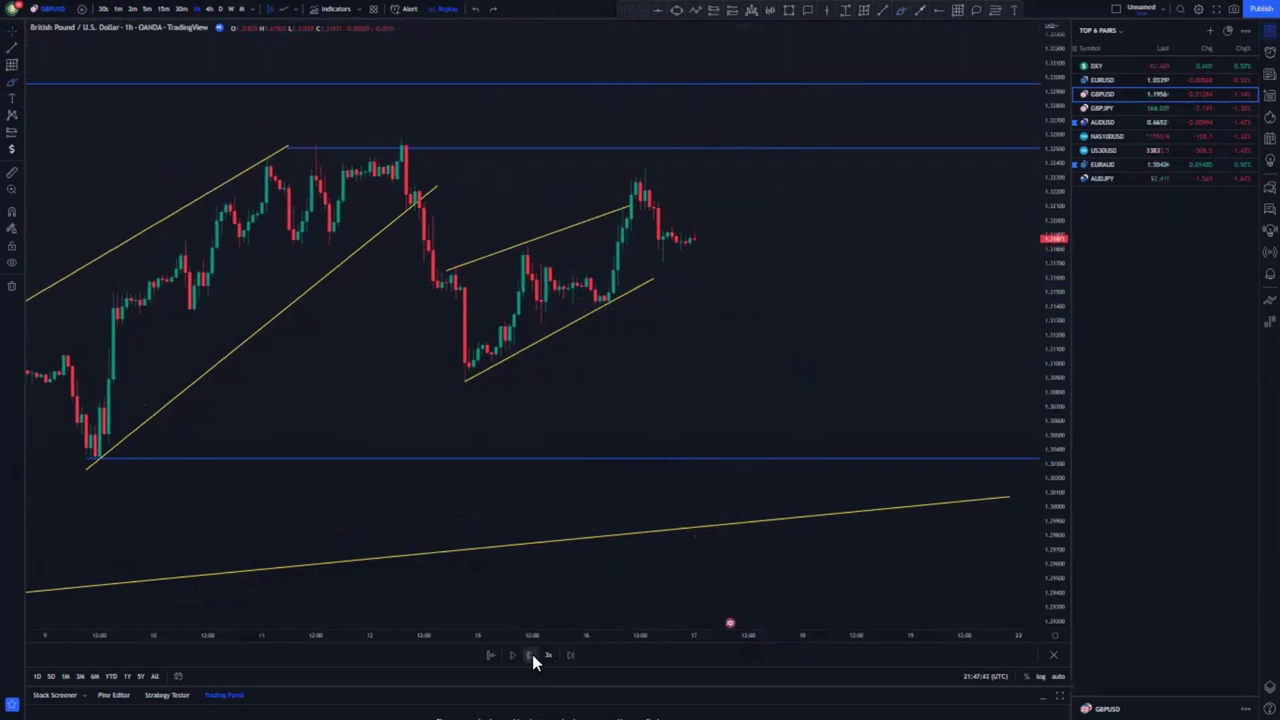
pyautogui.click(532, 654)
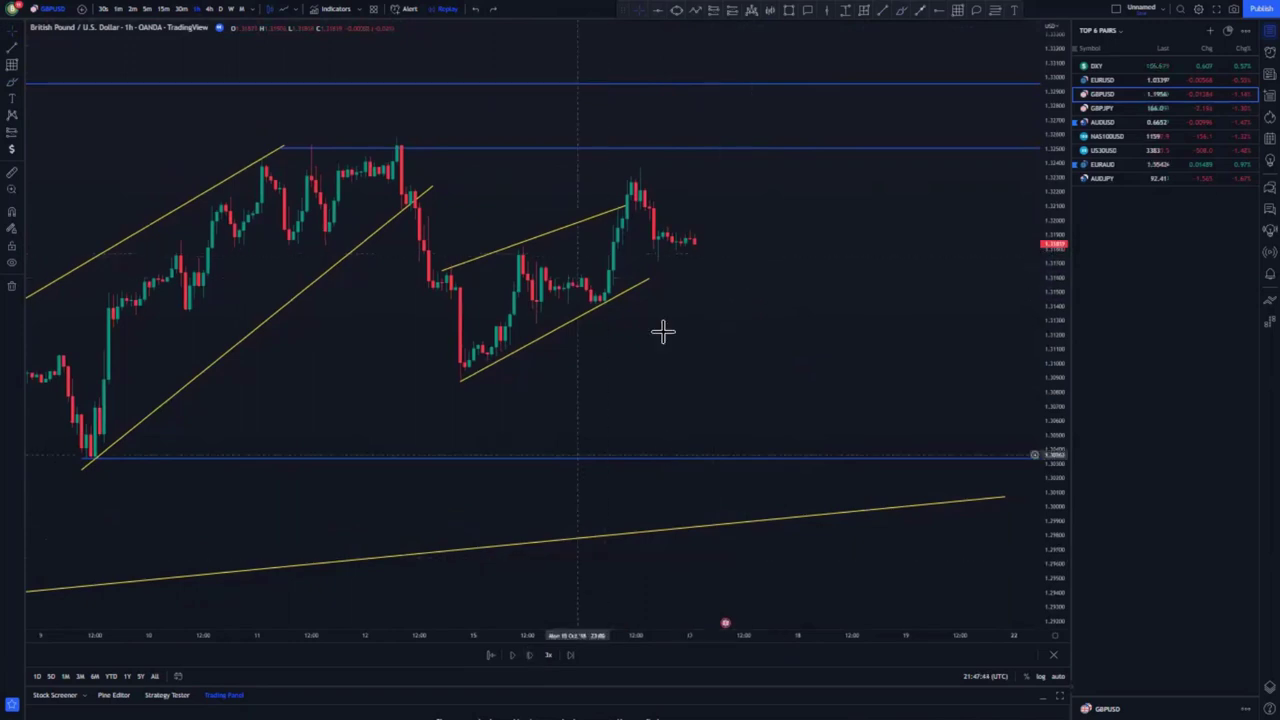
# Draw a short trend line under the small consolidation after the 16 October drop, adjusting it to run from about 1.3176 to 1.3182.
pyautogui.click(657, 256)
pyautogui.click(701, 242)
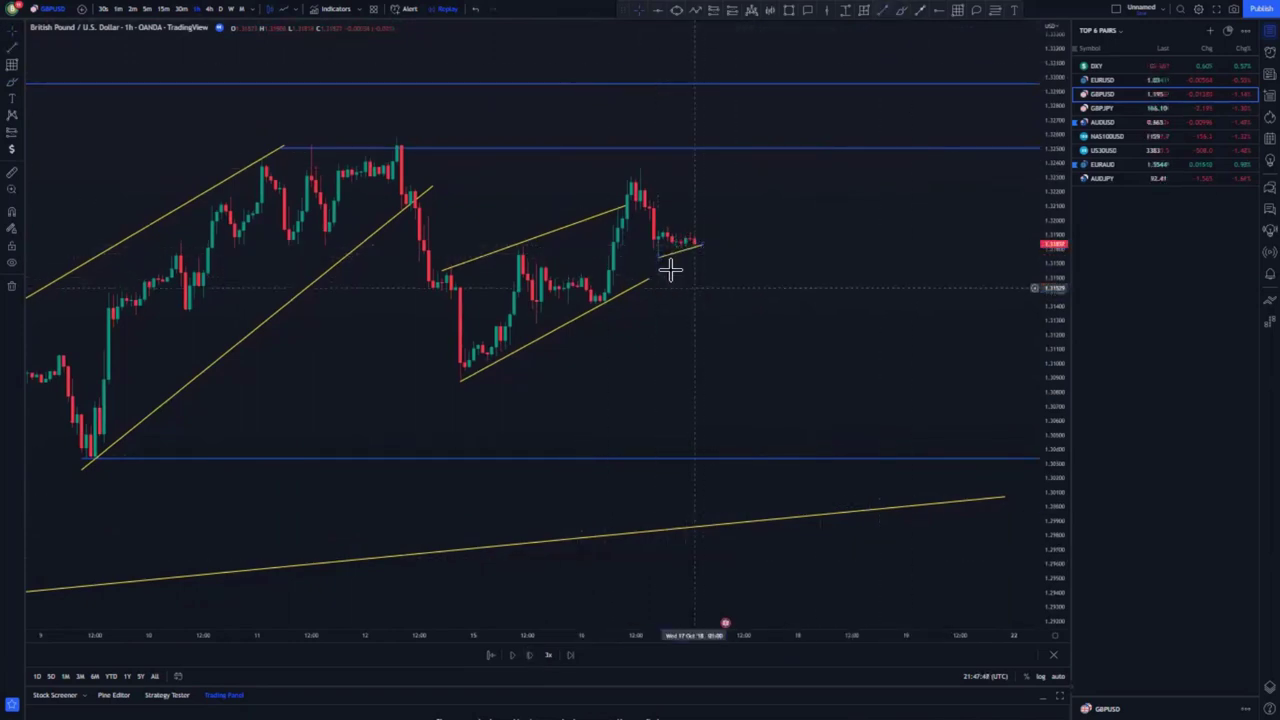
pyautogui.click(658, 255)
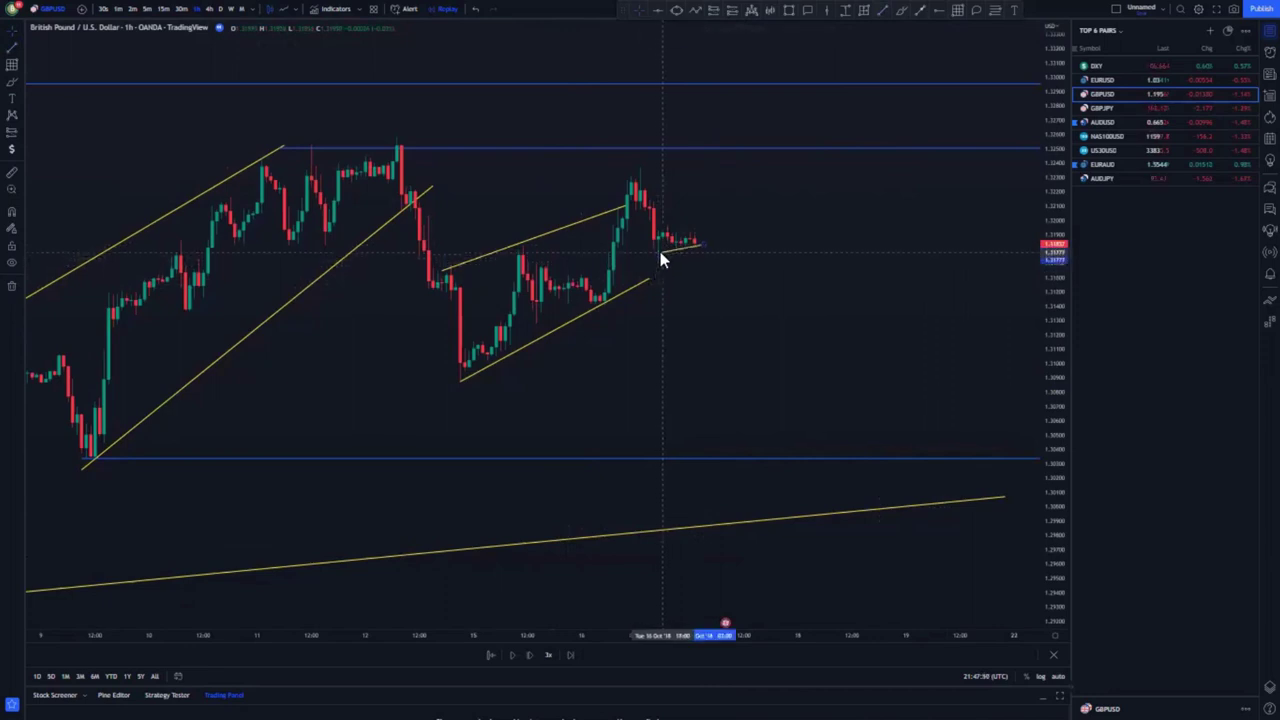
pyautogui.moveTo(658, 255); pyautogui.dragTo(701, 246)
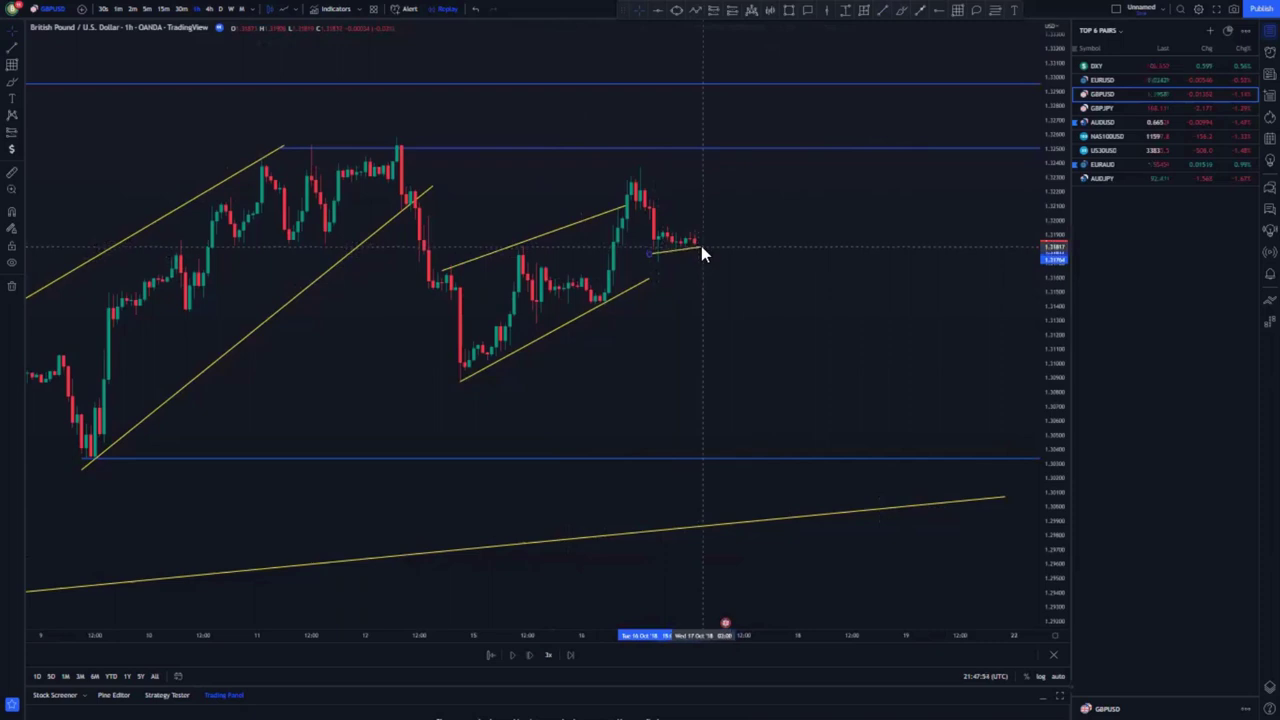
pyautogui.click(700, 296)
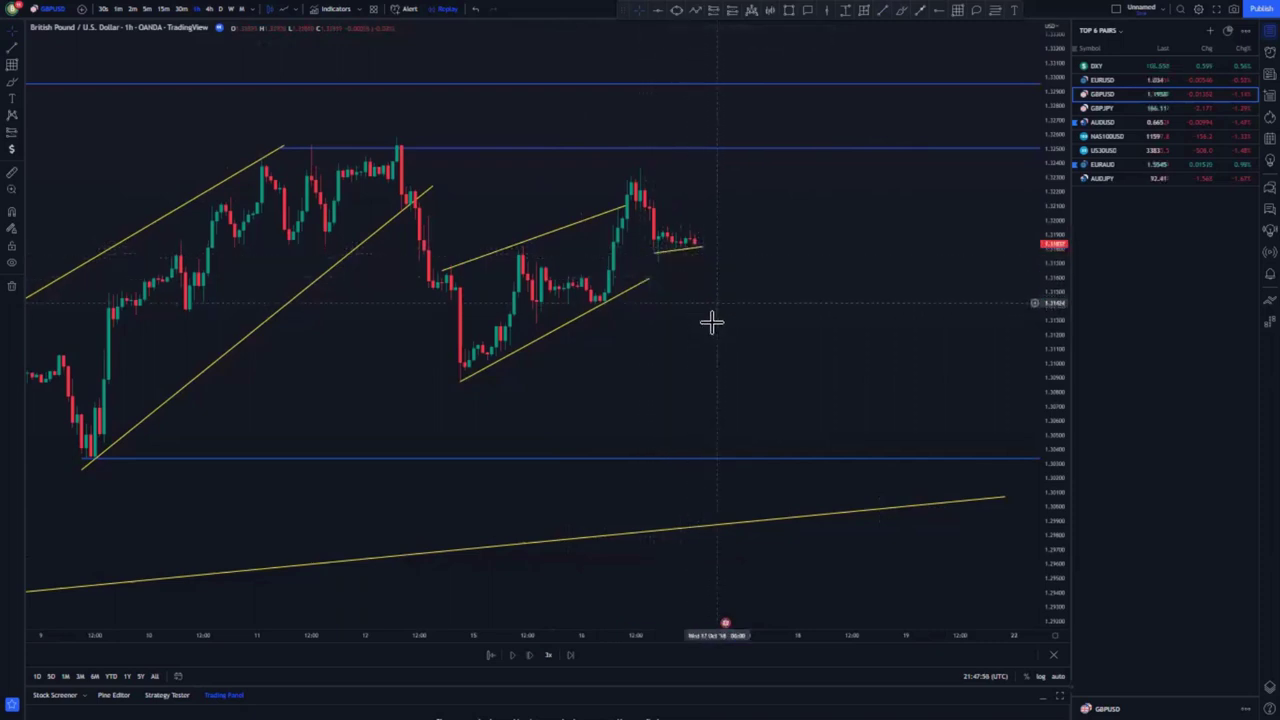
# Place a short position below the consolidation line with entry about 1.3173, stop about 1.3203 and target about 1.3035 at the blue support ray.
pyautogui.click(707, 14)
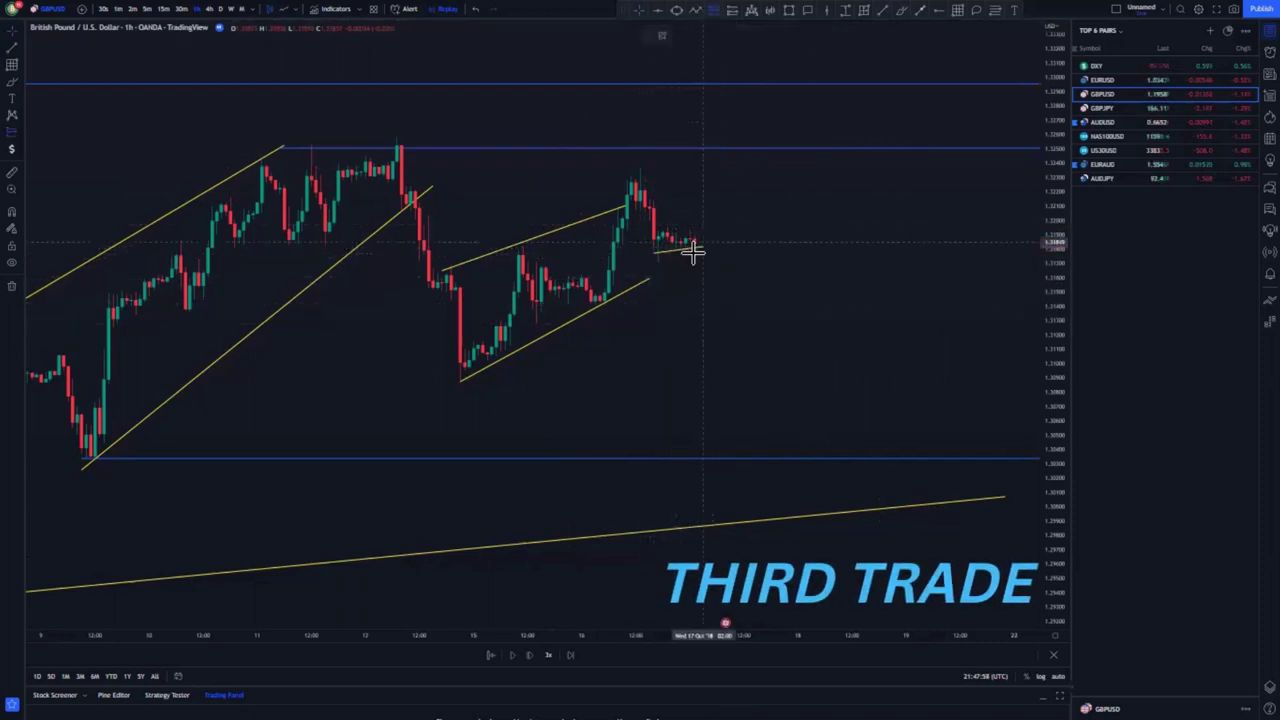
pyautogui.click(689, 258)
pyautogui.moveTo(689, 193); pyautogui.dragTo(689, 211)
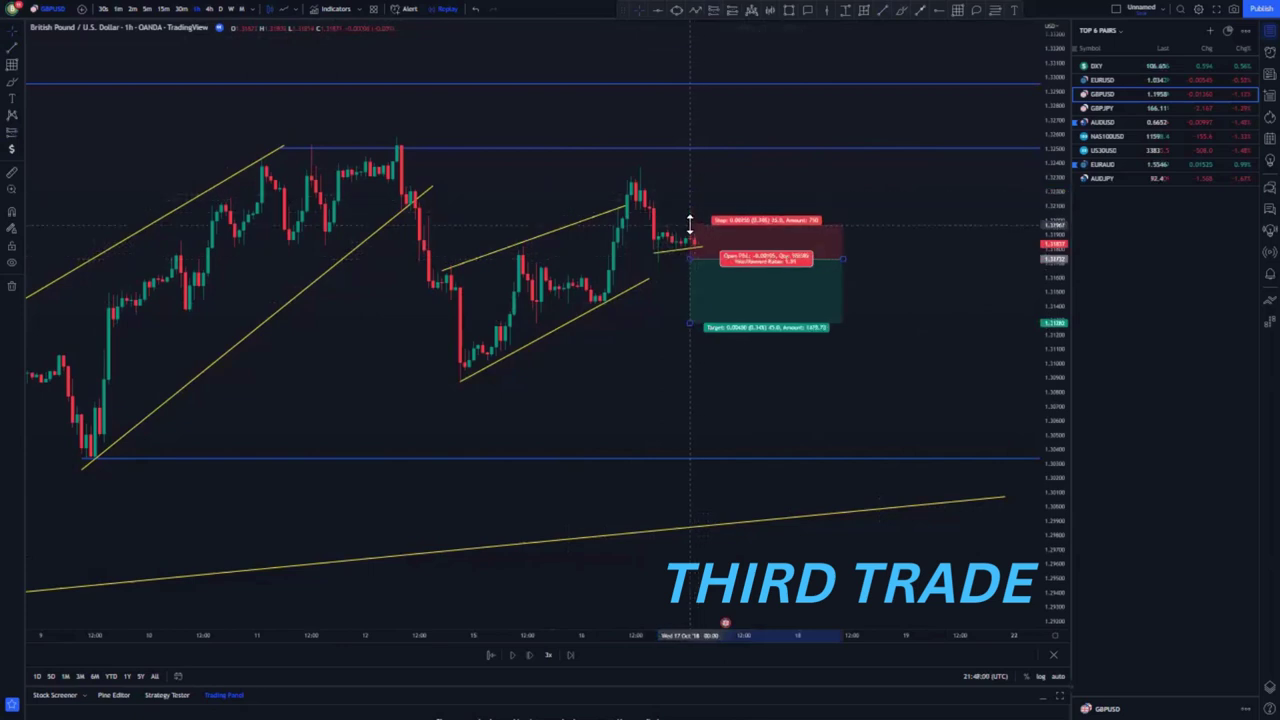
pyautogui.click(686, 319)
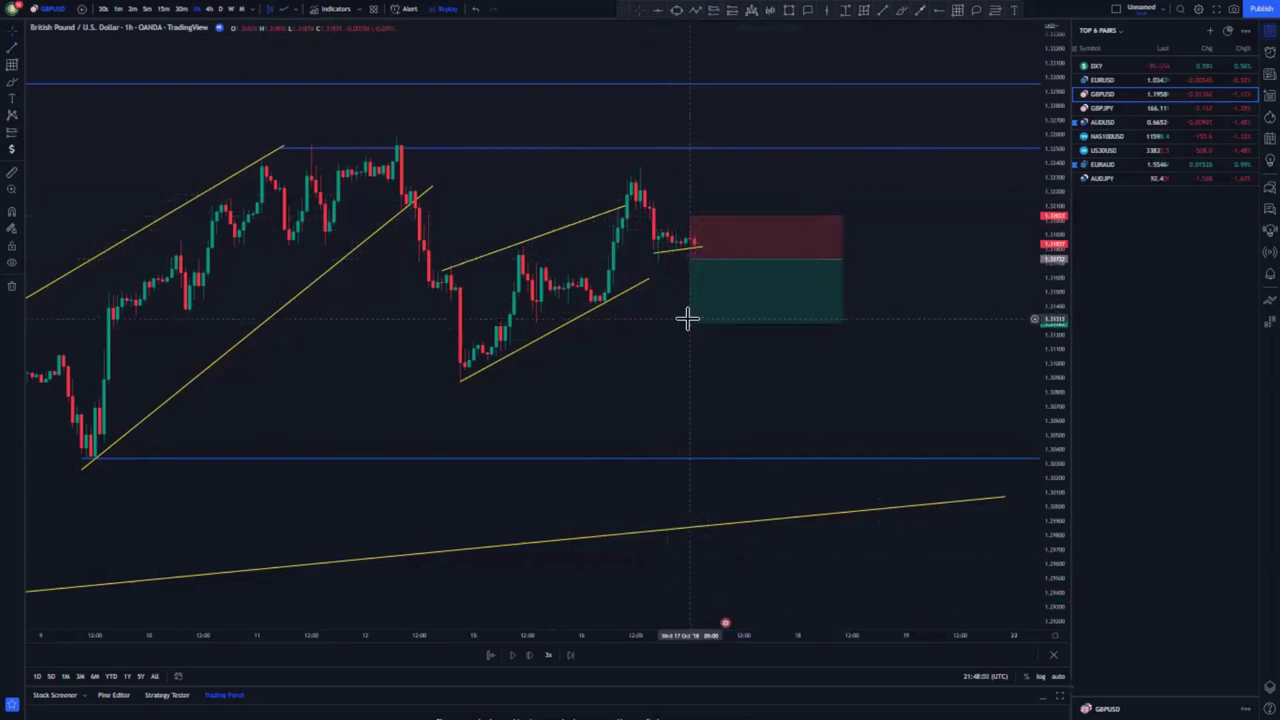
pyautogui.moveTo(686, 319); pyautogui.dragTo(695, 455)
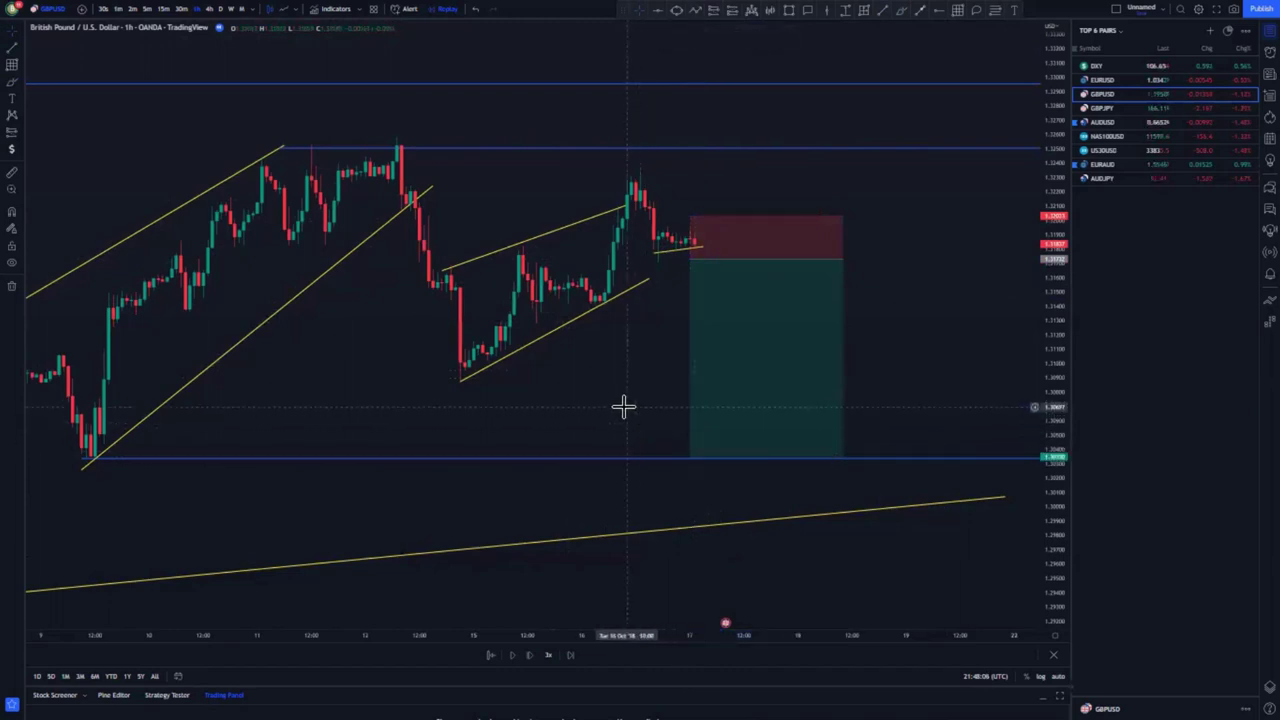
# Advance the replay seven hourly candles to follow the short trade through 17 October.
pyautogui.scroll(-2, 565, 620)
pyautogui.click(532, 656)
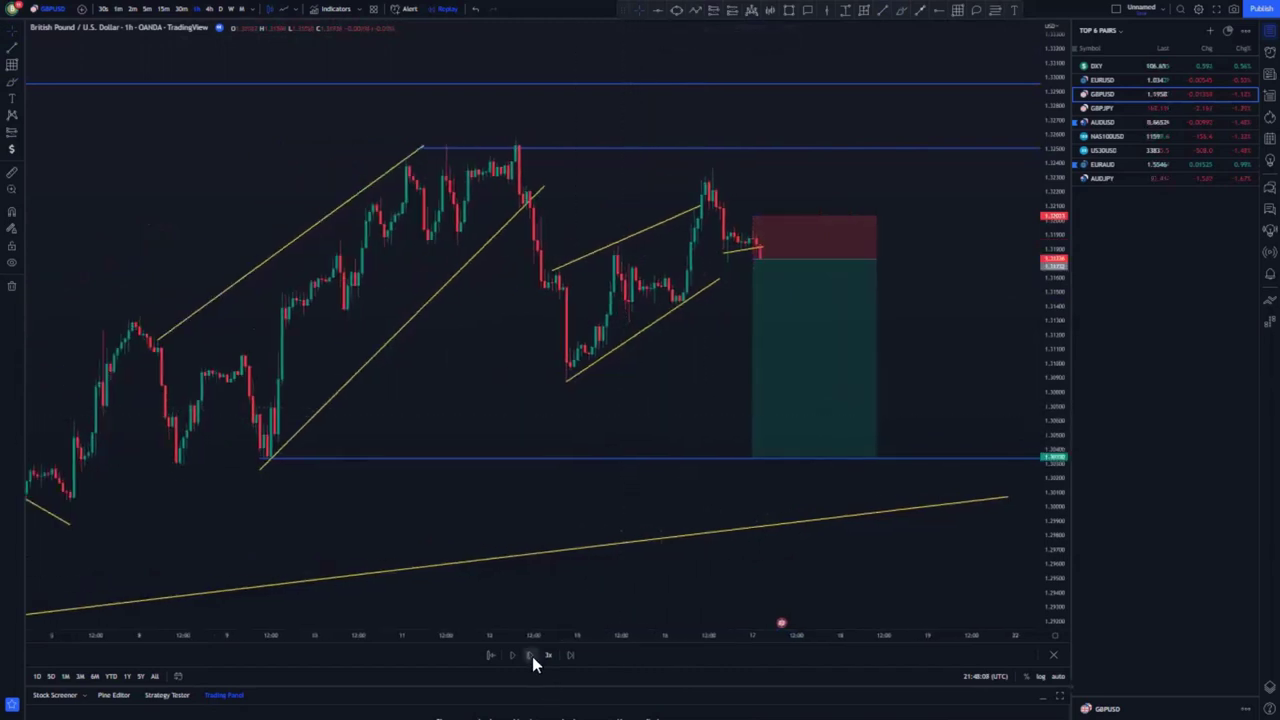
pyautogui.click(532, 656)
pyautogui.click(532, 656)
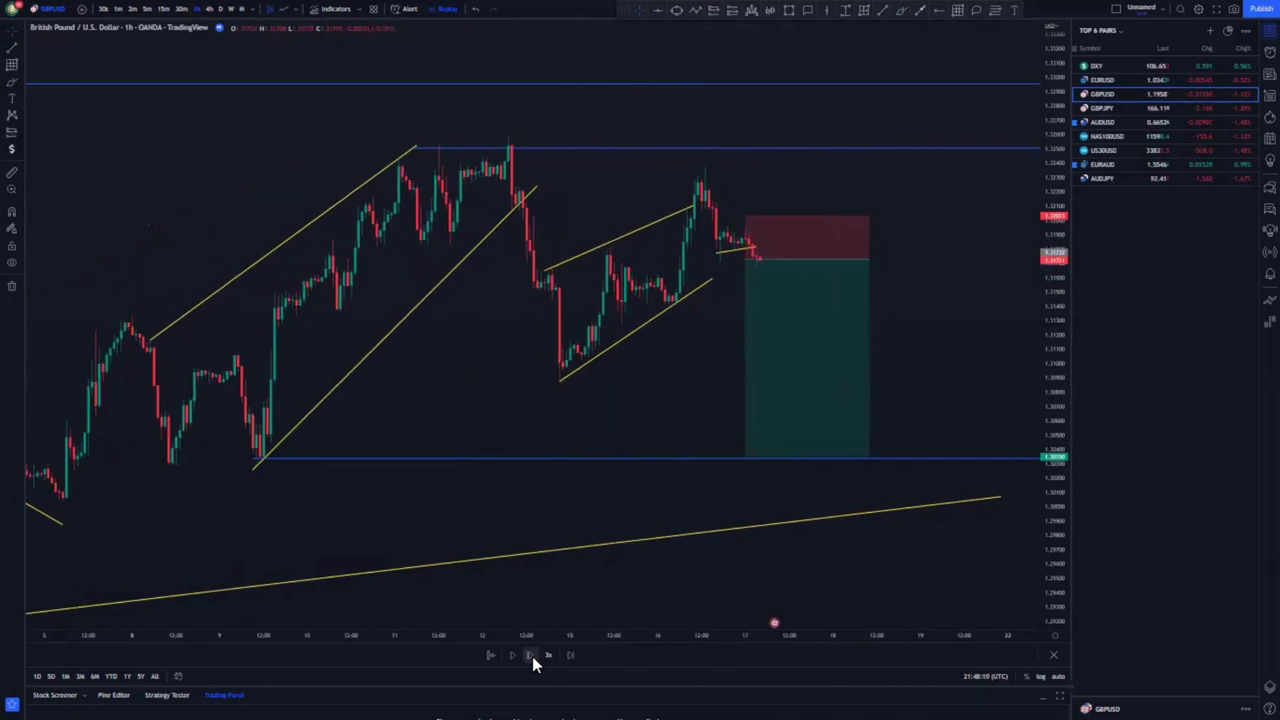
pyautogui.click(532, 656)
pyautogui.click(532, 656)
pyautogui.click(532, 656)
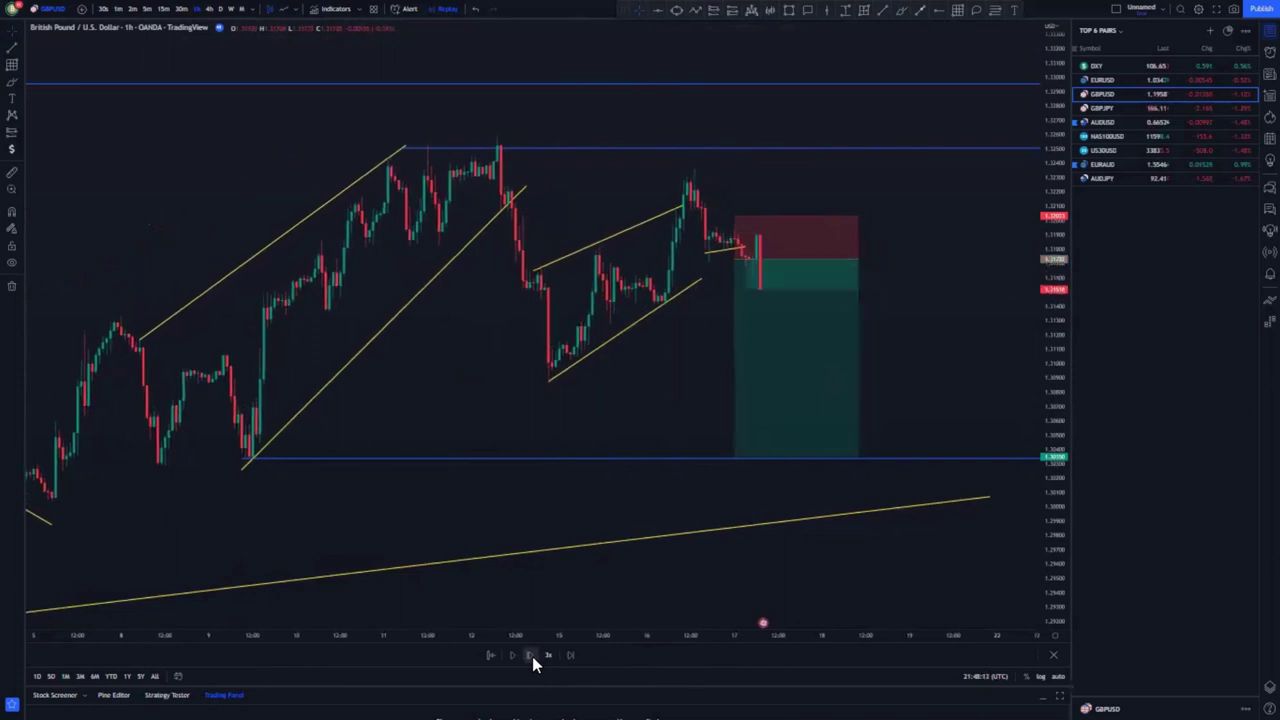
pyautogui.click(532, 656)
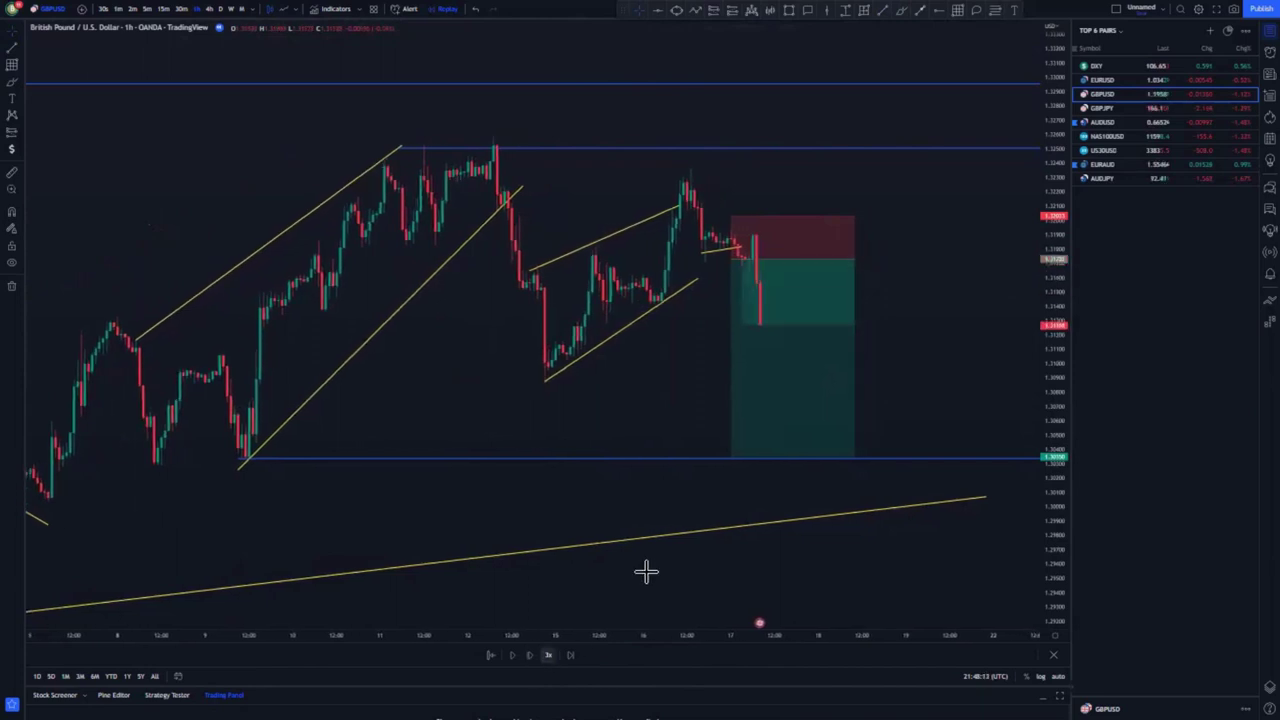
# Advance the replay two more candles and raise the short position's target to about 1.3131, near the current price.
pyautogui.moveTo(729, 458)
pyautogui.mouseDown()
pyautogui.moveTo(742, 323)
pyautogui.moveTo(734, 452)
pyautogui.mouseUp()
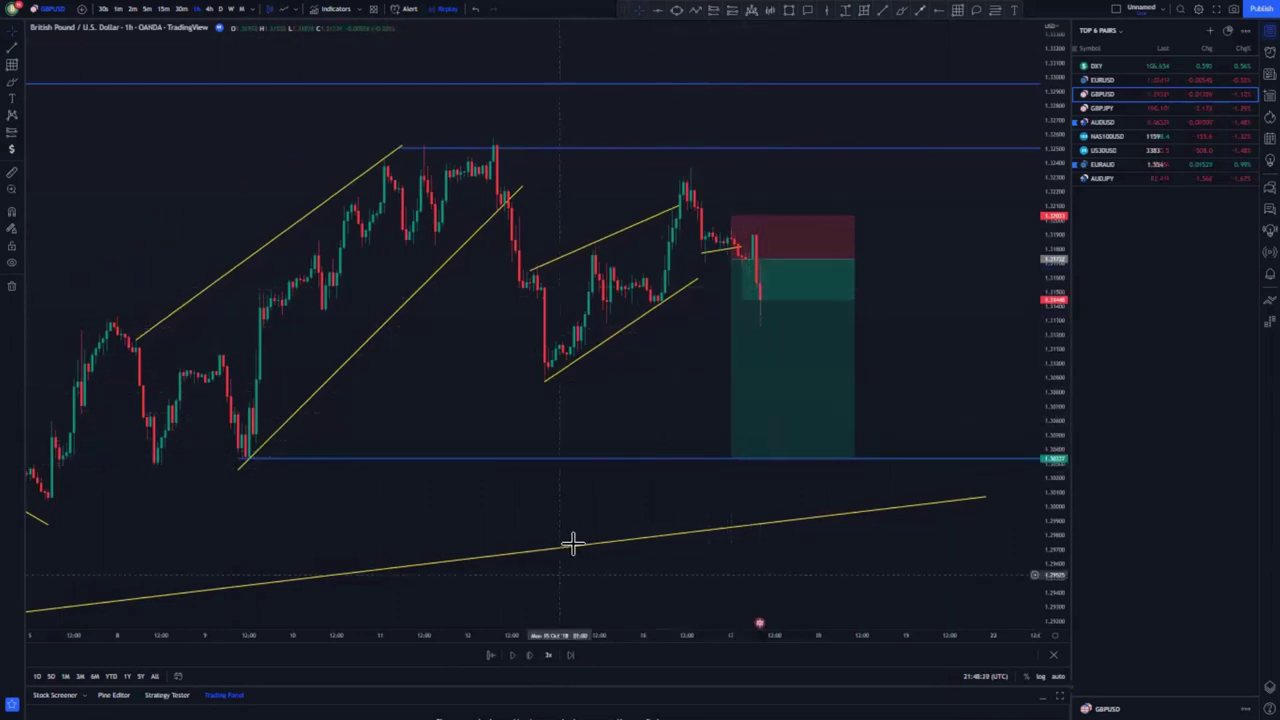
pyautogui.click(530, 656)
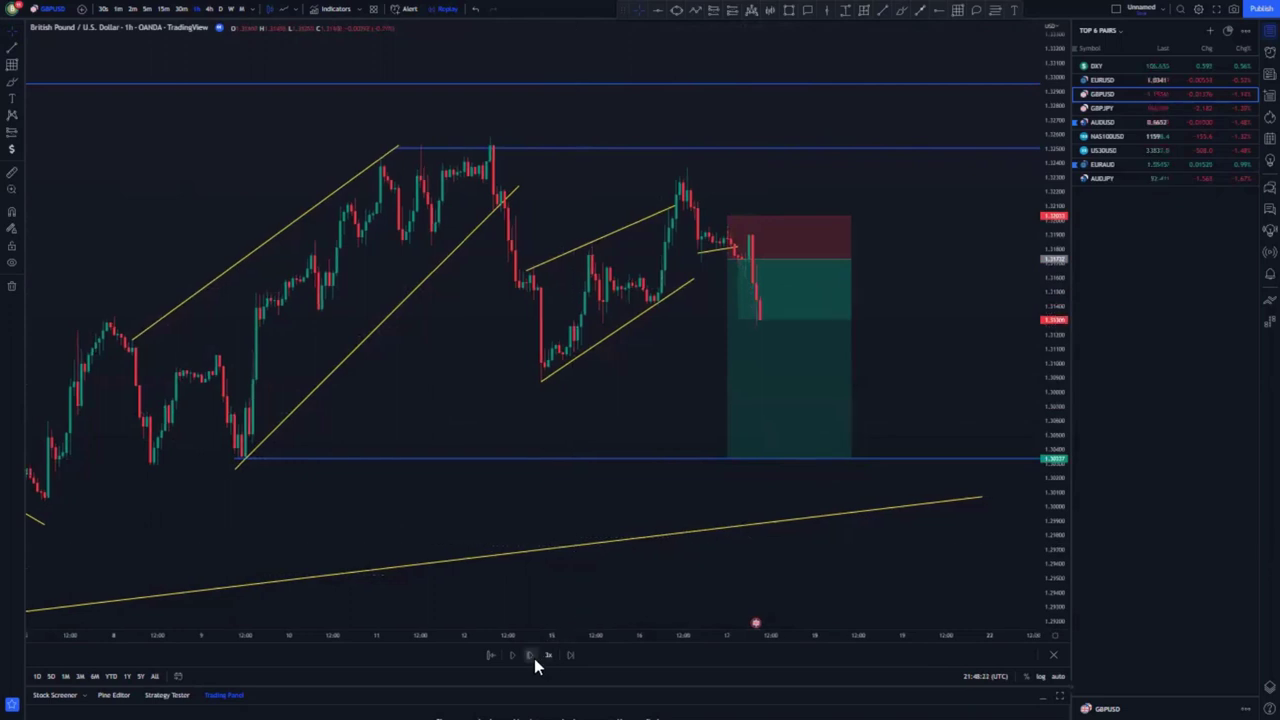
pyautogui.click(534, 658)
pyautogui.moveTo(735, 460); pyautogui.dragTo(736, 317)
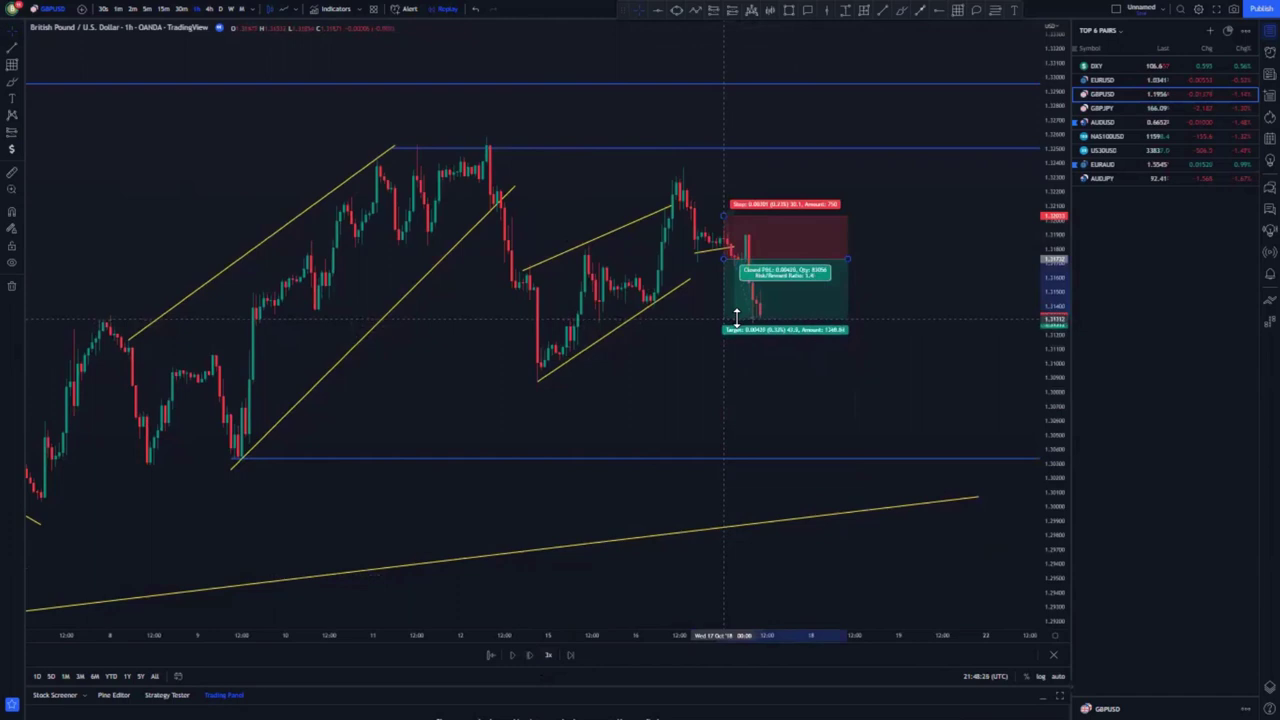
pyautogui.click(685, 391)
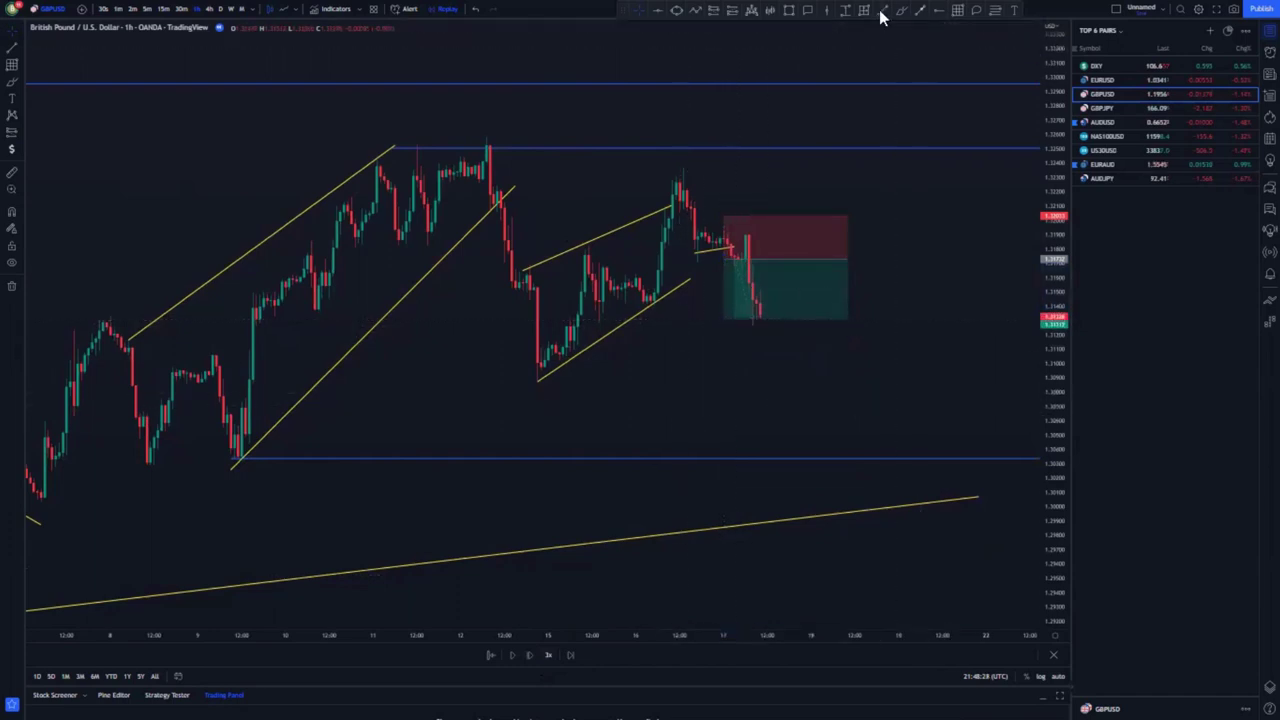
# Draw a nearly flat trend line at the short's entry near 1.3173 and lower the position's target to about 1.3037.
pyautogui.click(795, 260)
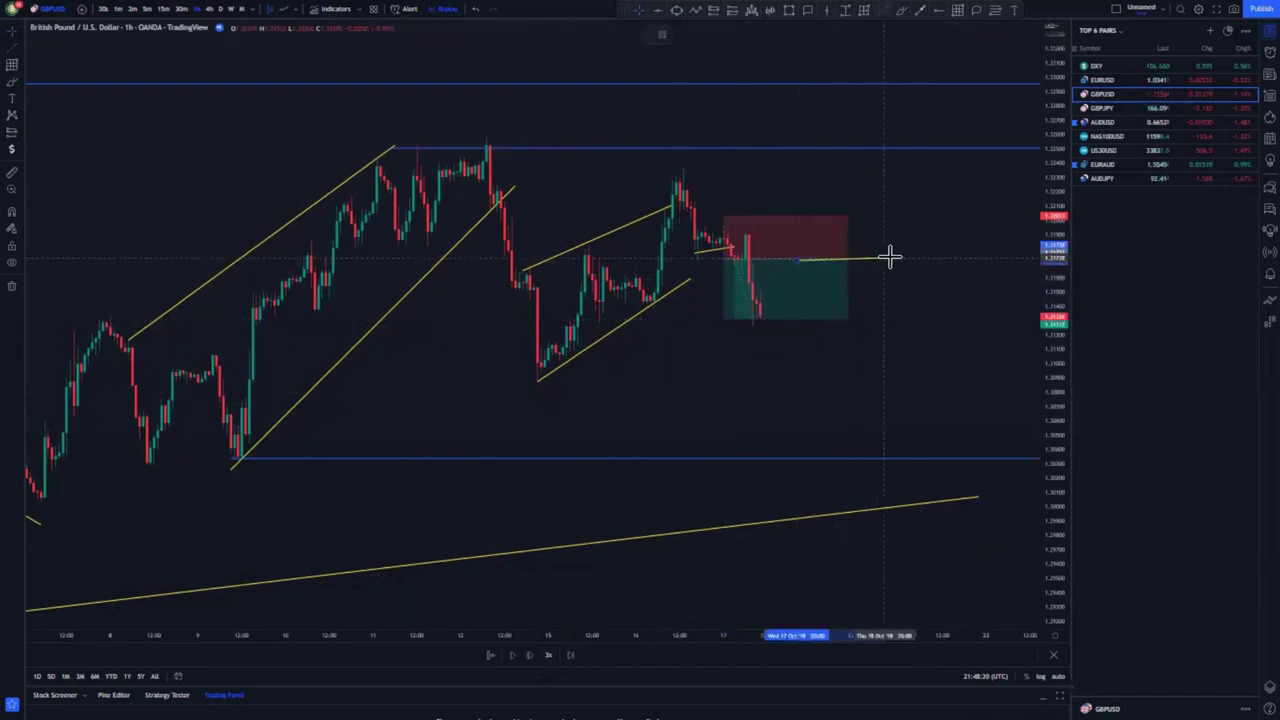
pyautogui.click(894, 259)
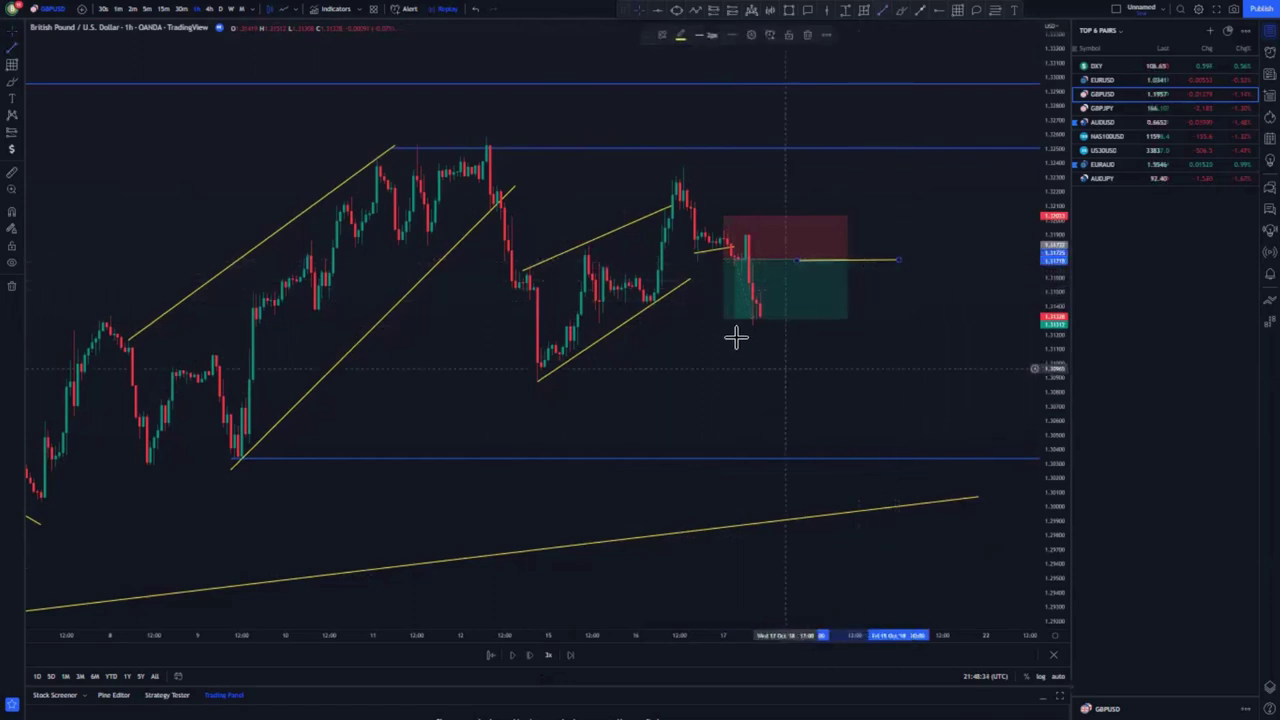
pyautogui.moveTo(733, 328); pyautogui.dragTo(733, 454)
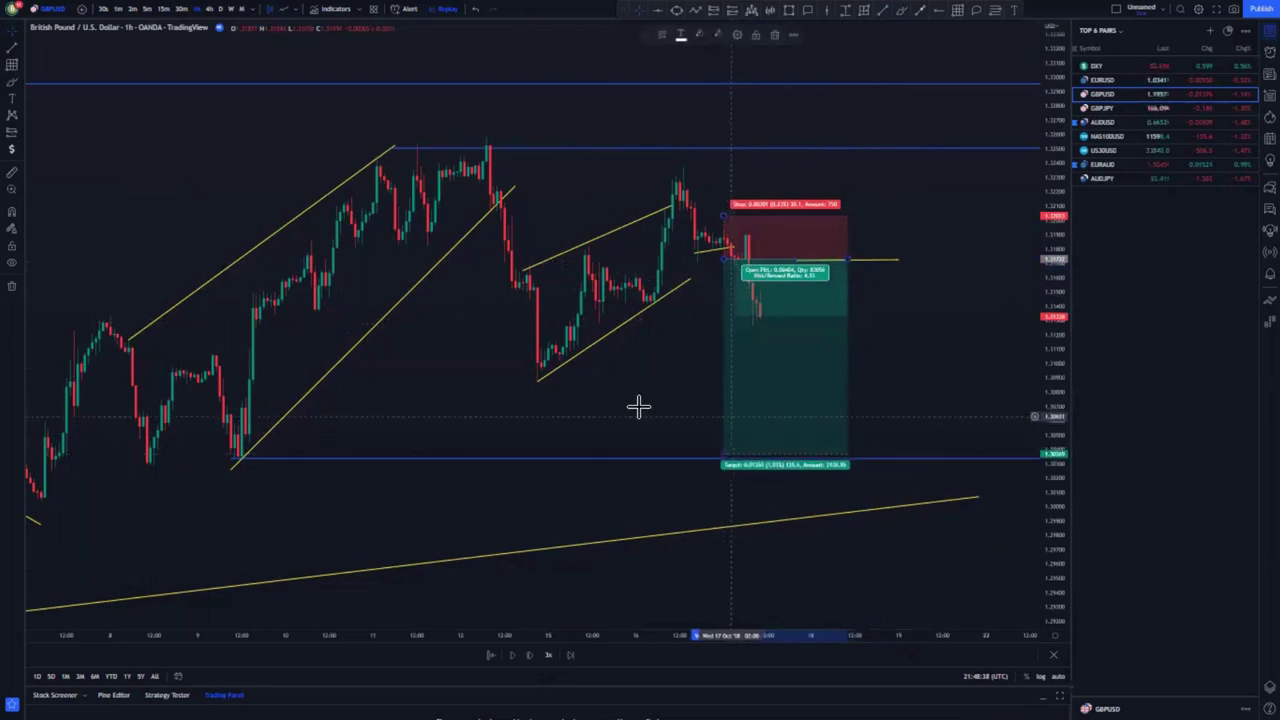
# Advance the replay sixteen hourly candles to follow the short trade into 18 October.
pyautogui.click(530, 656)
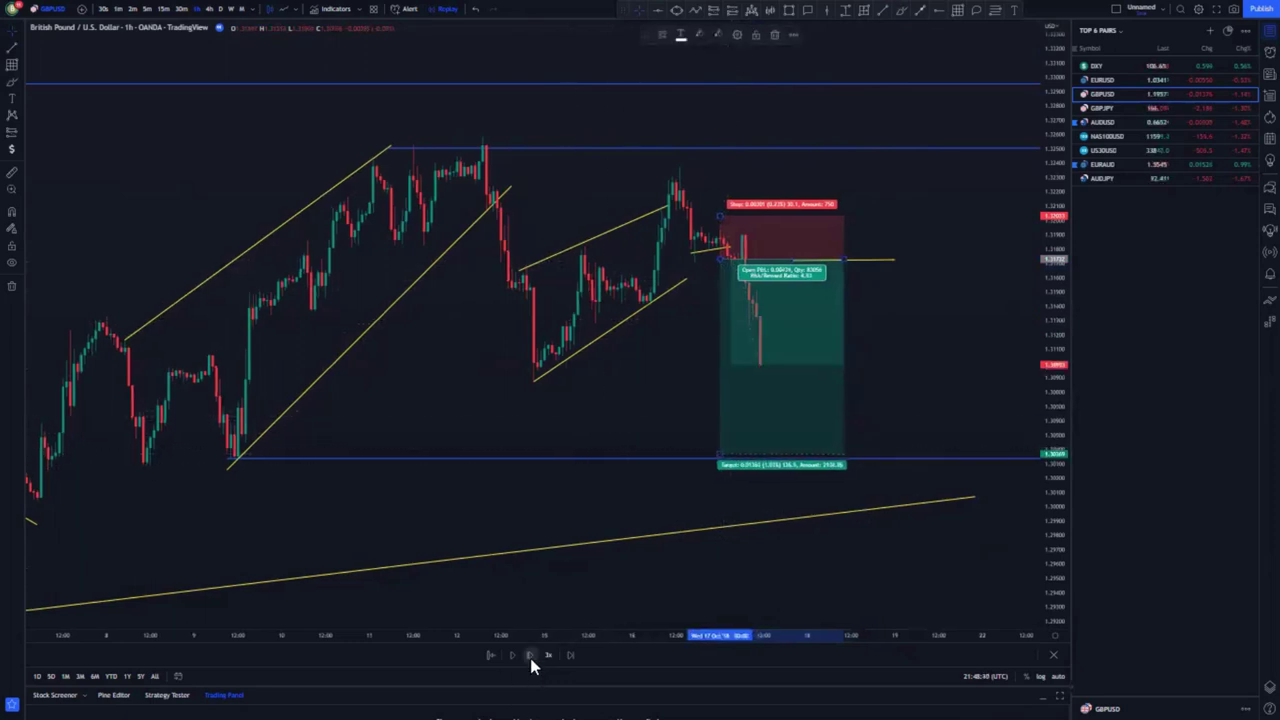
pyautogui.click(530, 656)
pyautogui.click(530, 656)
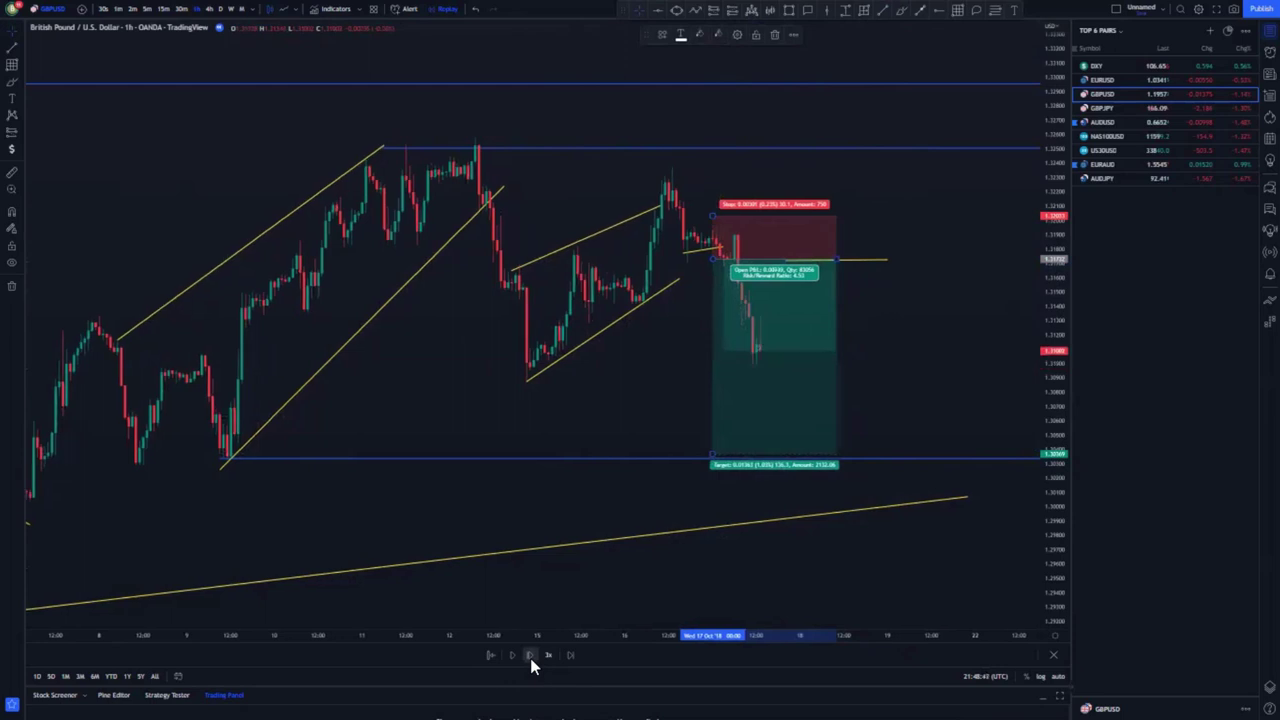
pyautogui.click(530, 656)
pyautogui.click(530, 656)
pyautogui.click(530, 656)
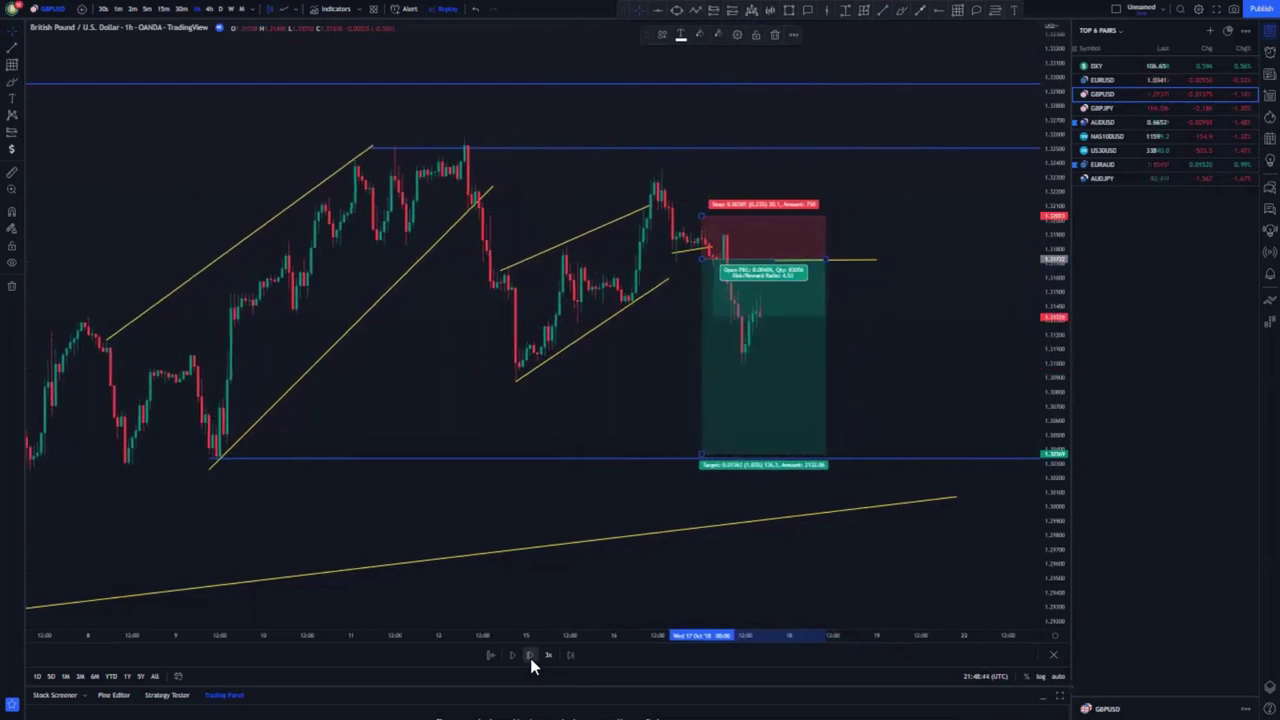
pyautogui.click(530, 656)
pyautogui.click(530, 656)
pyautogui.click(530, 656)
pyautogui.click(530, 656)
pyautogui.click(530, 656)
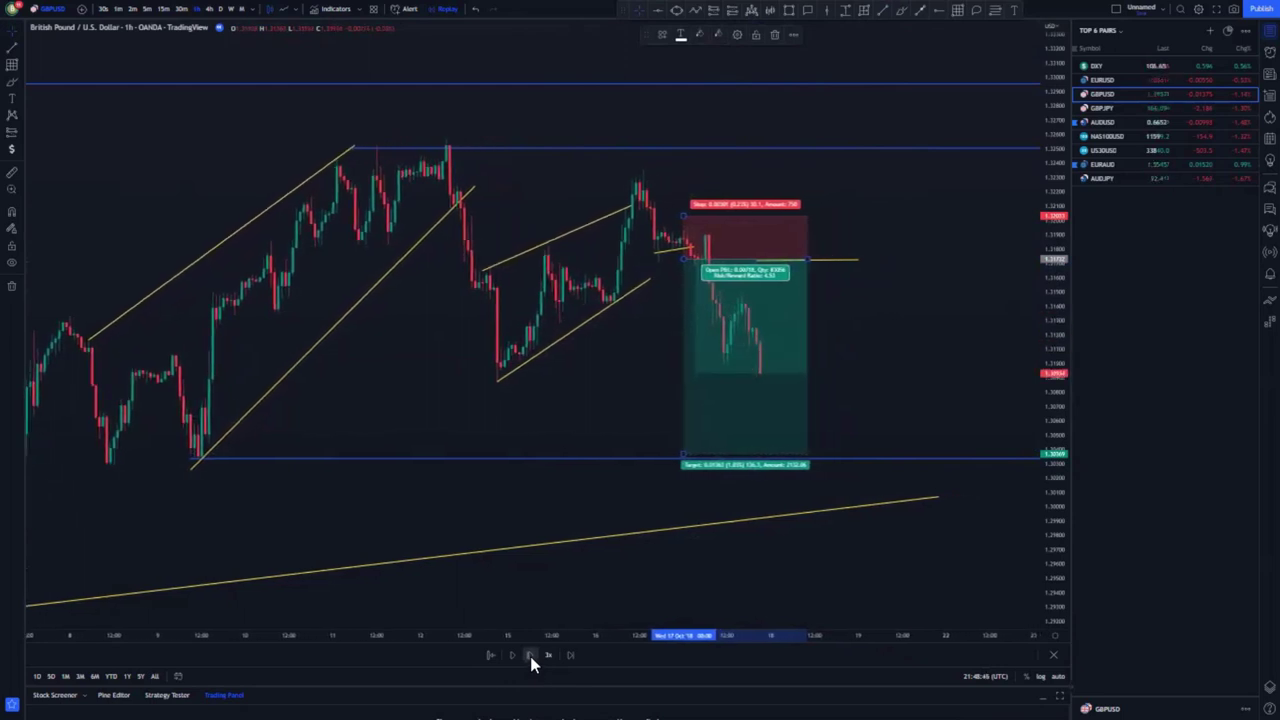
pyautogui.click(530, 656)
pyautogui.click(530, 656)
pyautogui.click(530, 656)
pyautogui.click(530, 656)
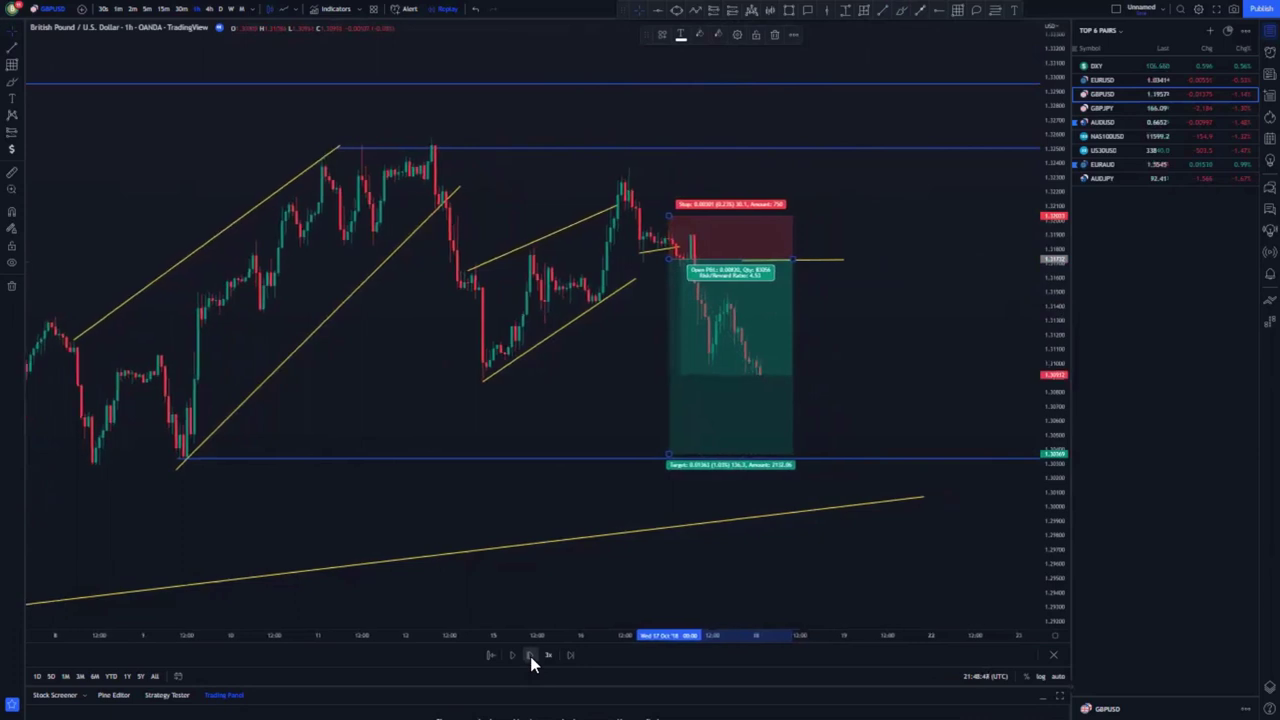
pyautogui.click(530, 656)
# Clone the entry-level trend line down to about 1.3150 above the lower high, and extend the short's target to about 1.3034 at blue support.
pyautogui.moveTo(726, 314)
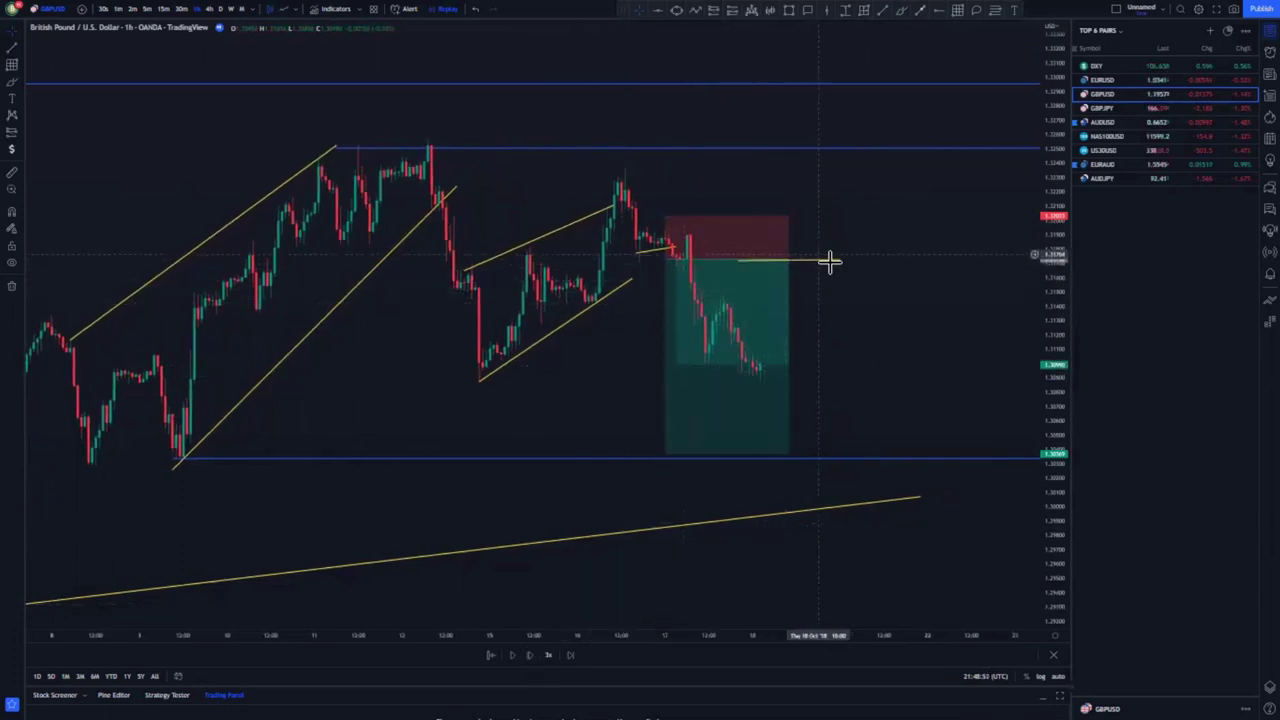
pyautogui.rightClick(833, 261)
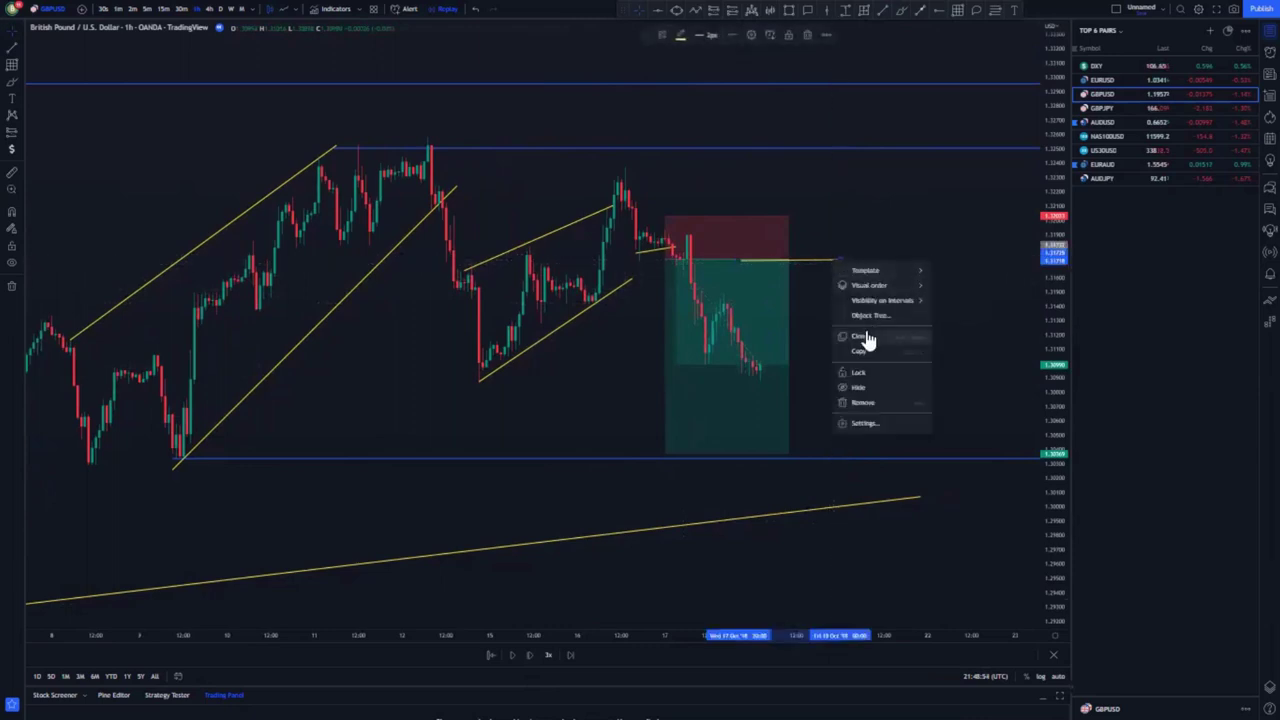
pyautogui.click(875, 337)
pyautogui.moveTo(799, 244); pyautogui.dragTo(778, 292)
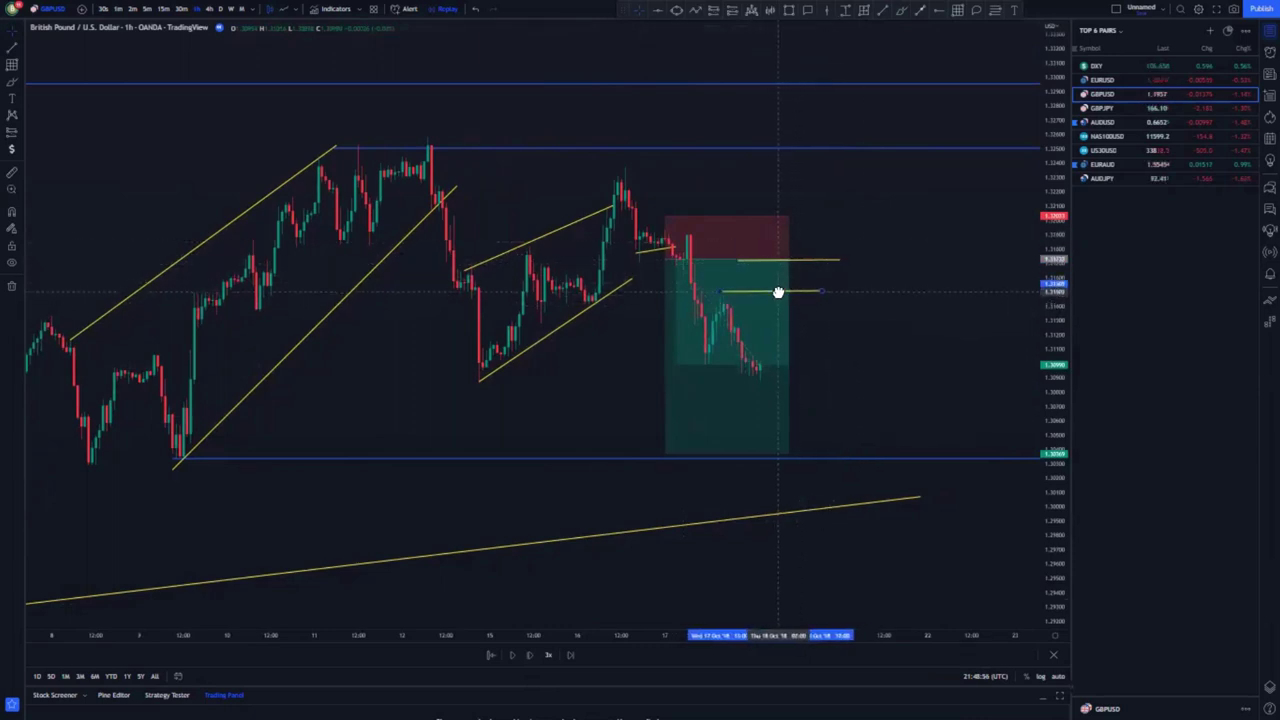
pyautogui.click(878, 350)
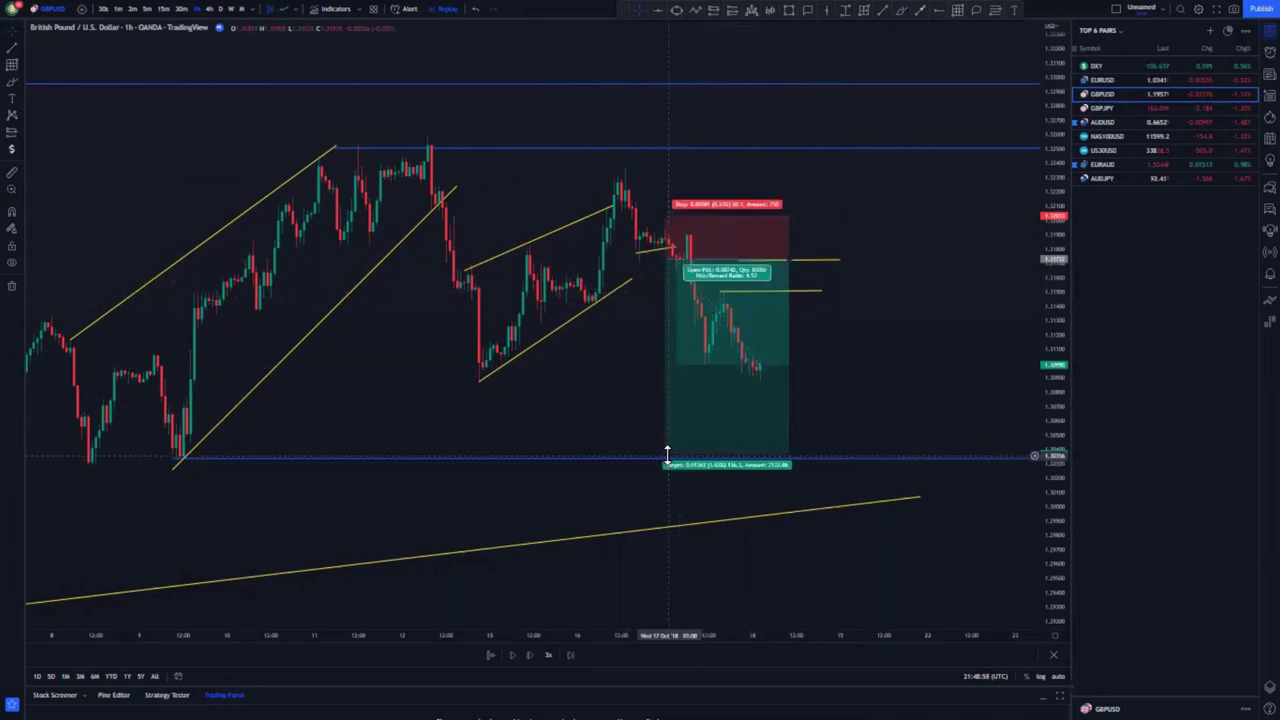
pyautogui.moveTo(666, 454)
pyautogui.mouseDown()
pyautogui.moveTo(697, 291)
pyautogui.moveTo(712, 457)
pyautogui.mouseUp()
pyautogui.click(514, 434)
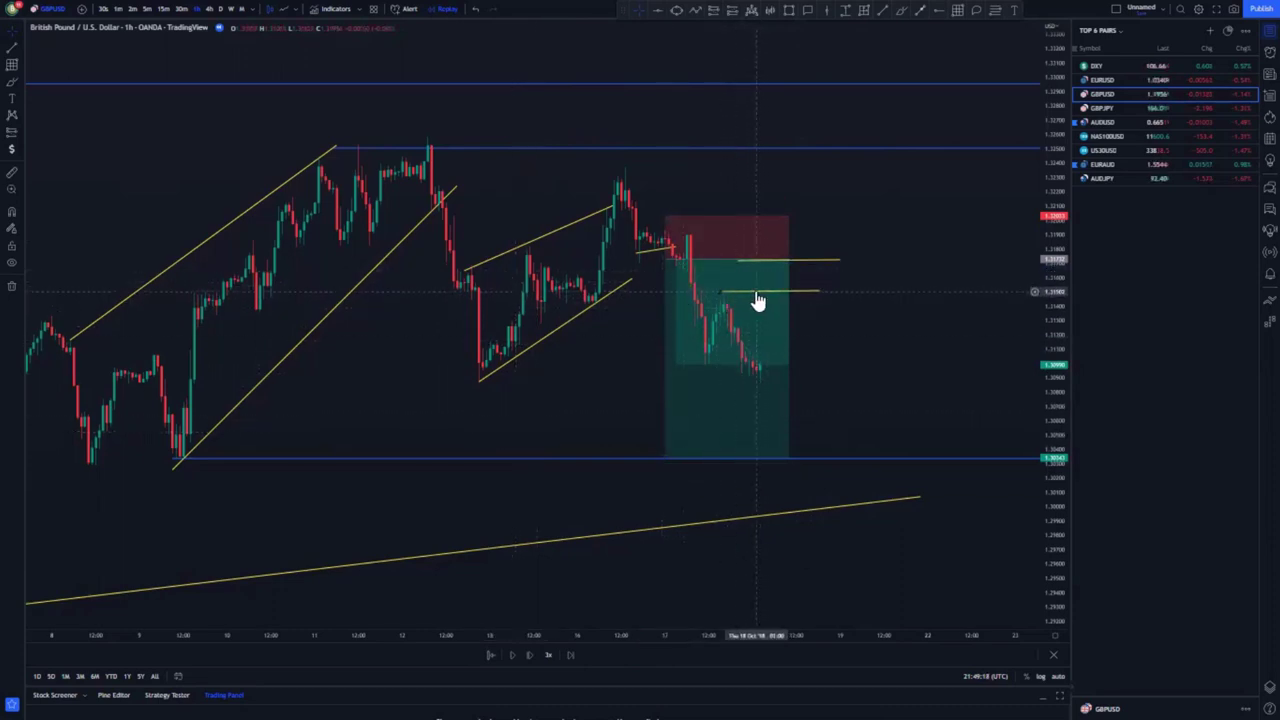
# Advance the replay through 18 October until price passes the short's target, and inspect the position's reward figures.
pyautogui.click(529, 655)
pyautogui.click(529, 655)
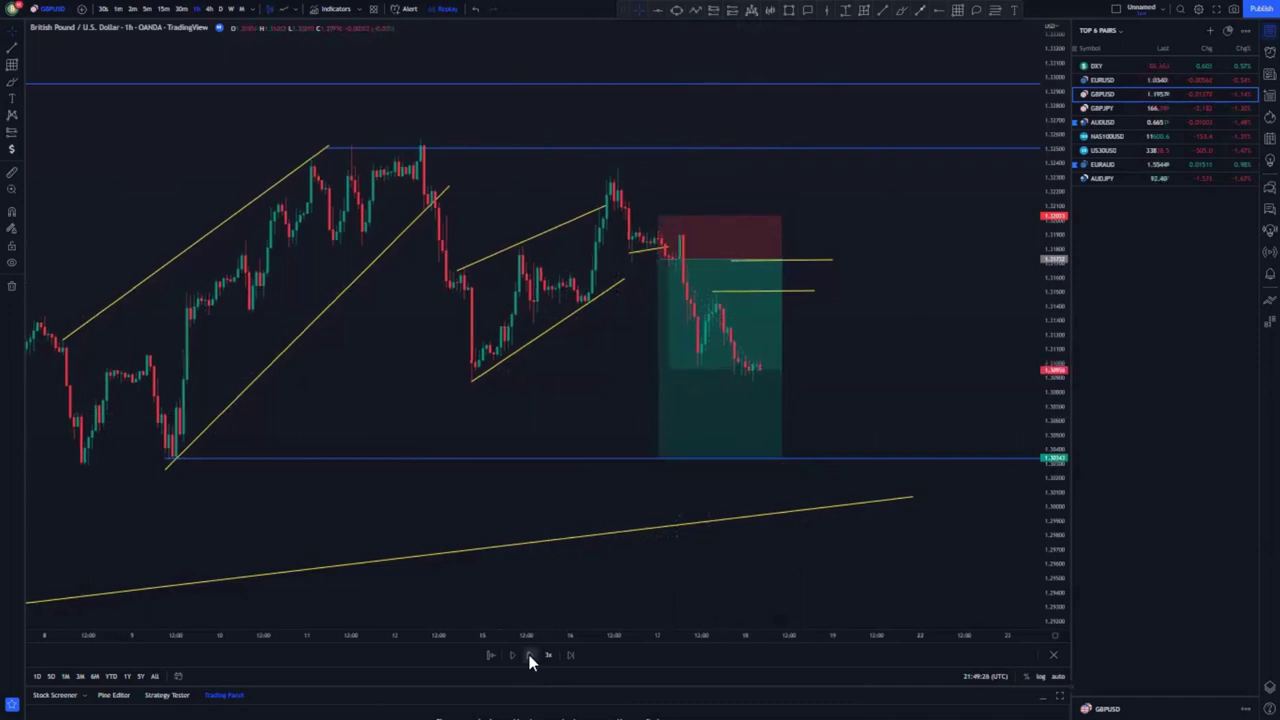
pyautogui.click(529, 655)
pyautogui.click(529, 655)
pyautogui.click(529, 655)
pyautogui.click(529, 655)
pyautogui.click(529, 655)
pyautogui.click(529, 655)
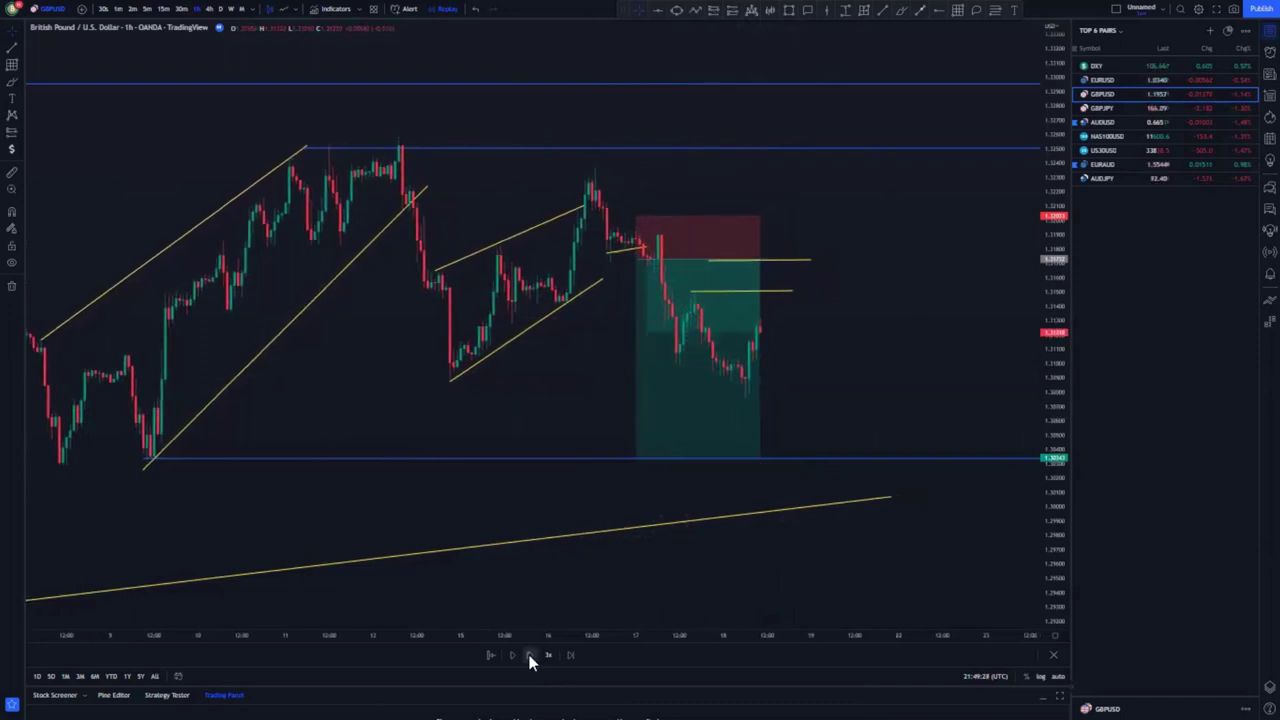
pyautogui.click(529, 655)
pyautogui.click(529, 655)
pyautogui.click(529, 655)
pyautogui.click(529, 655)
pyautogui.click(529, 655)
pyautogui.click(529, 655)
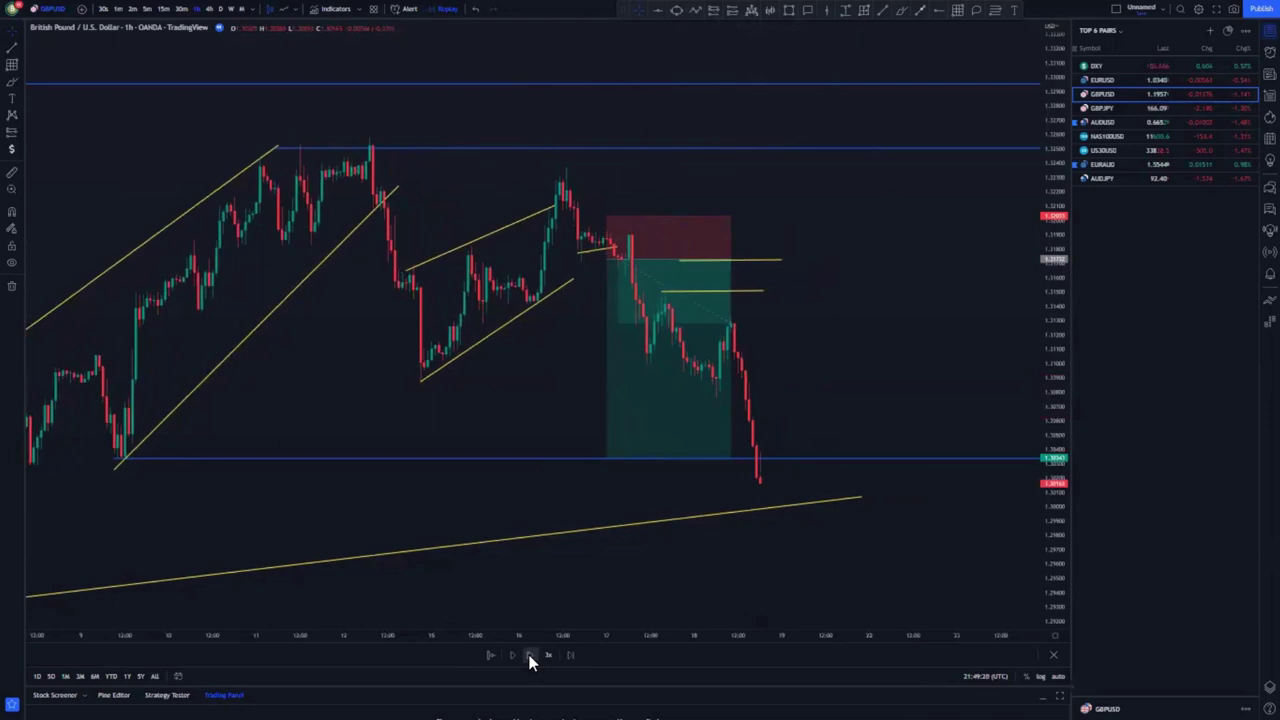
pyautogui.moveTo(623, 449)
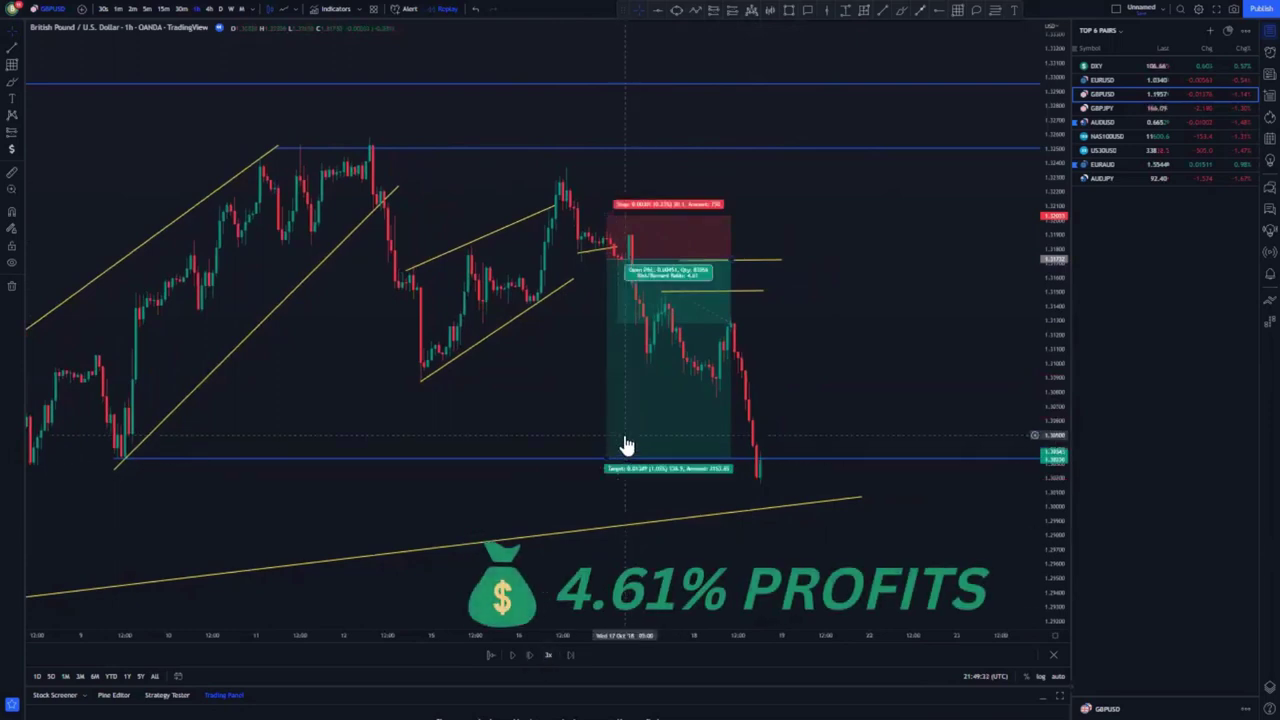
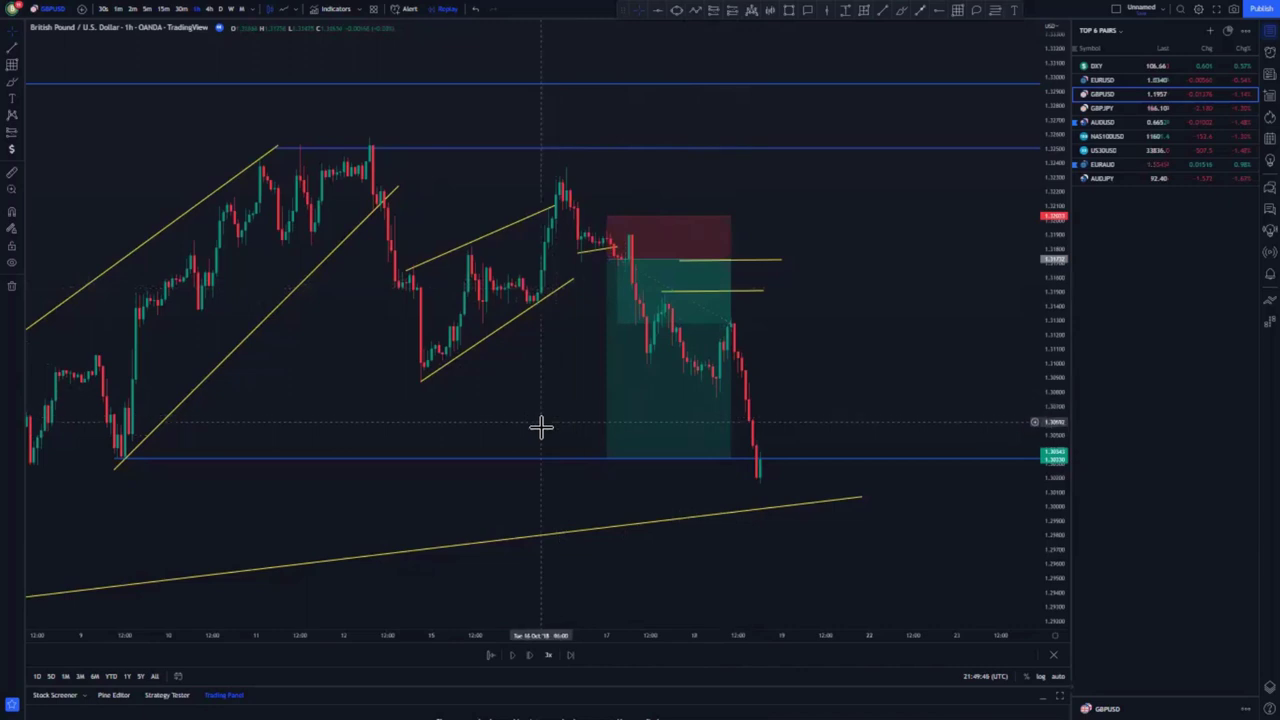
# Remove the completed short position and the two short trend lines near 1.3150 and 1.3173.
pyautogui.scroll(-5, 686, 563)
pyautogui.moveTo(540, 486); pyautogui.dragTo(478, 456)
pyautogui.scroll(-3, 478, 456)
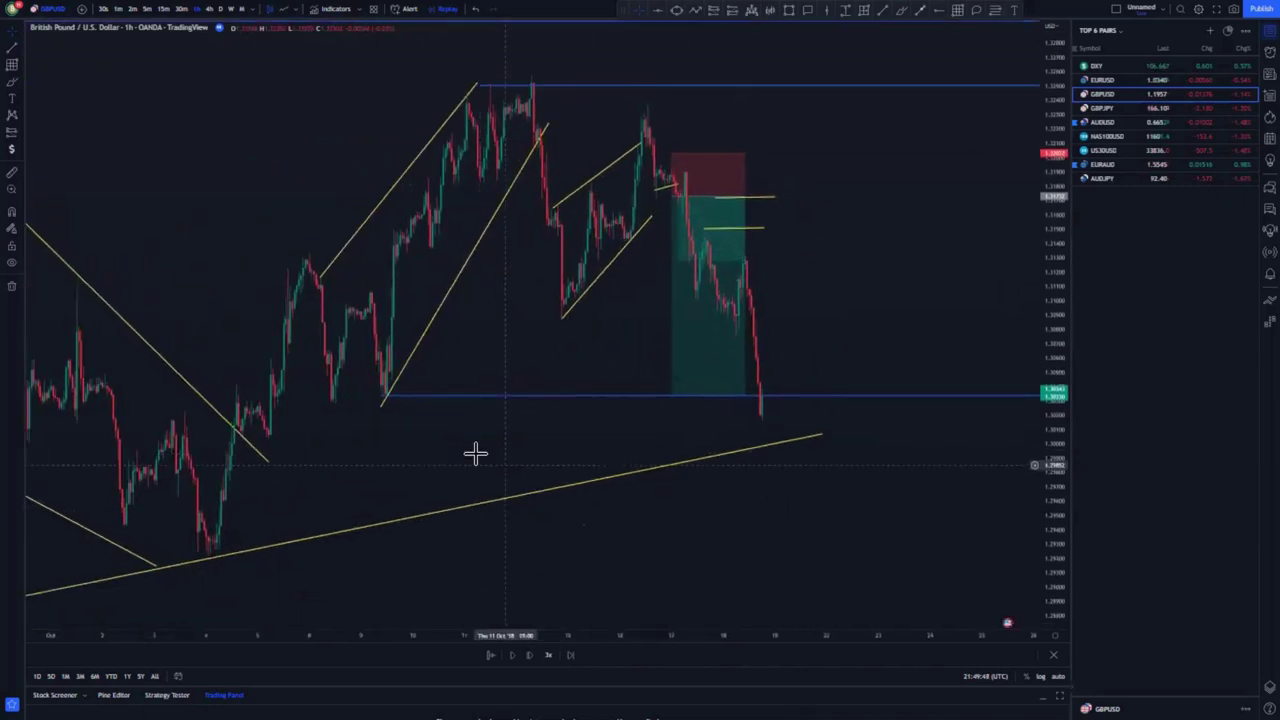
pyautogui.rightClick(787, 286)
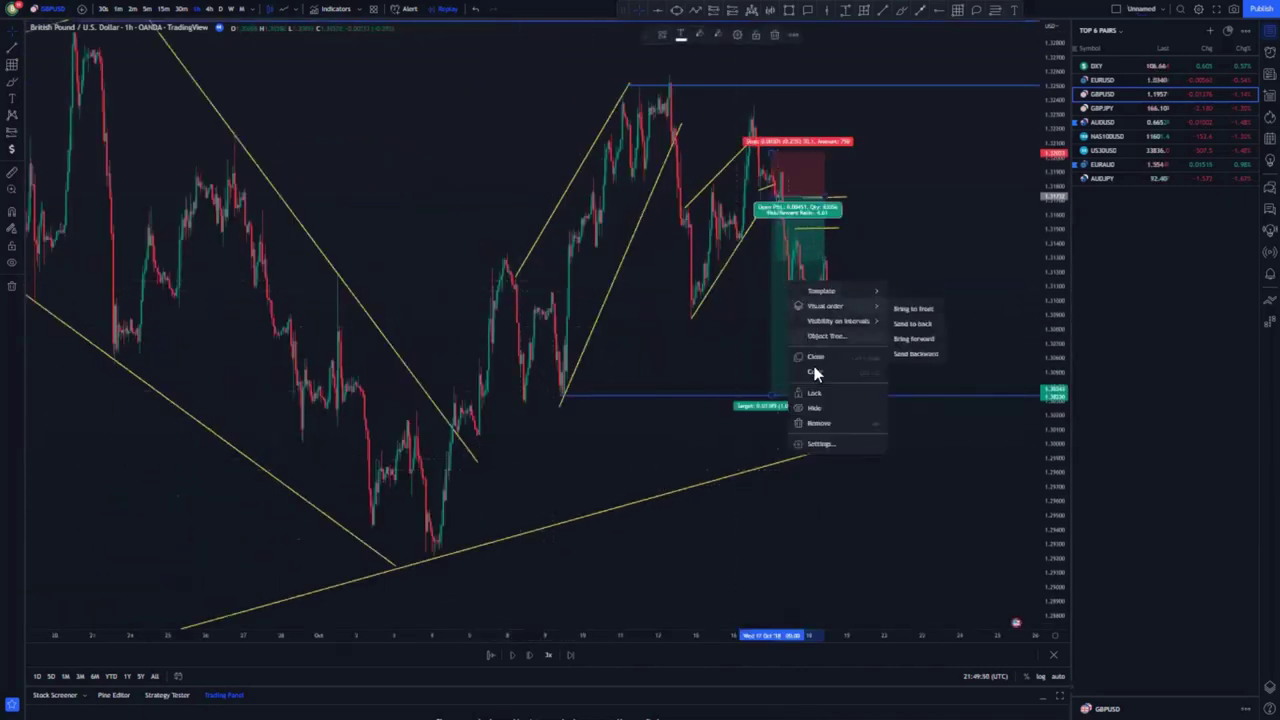
pyautogui.click(819, 423)
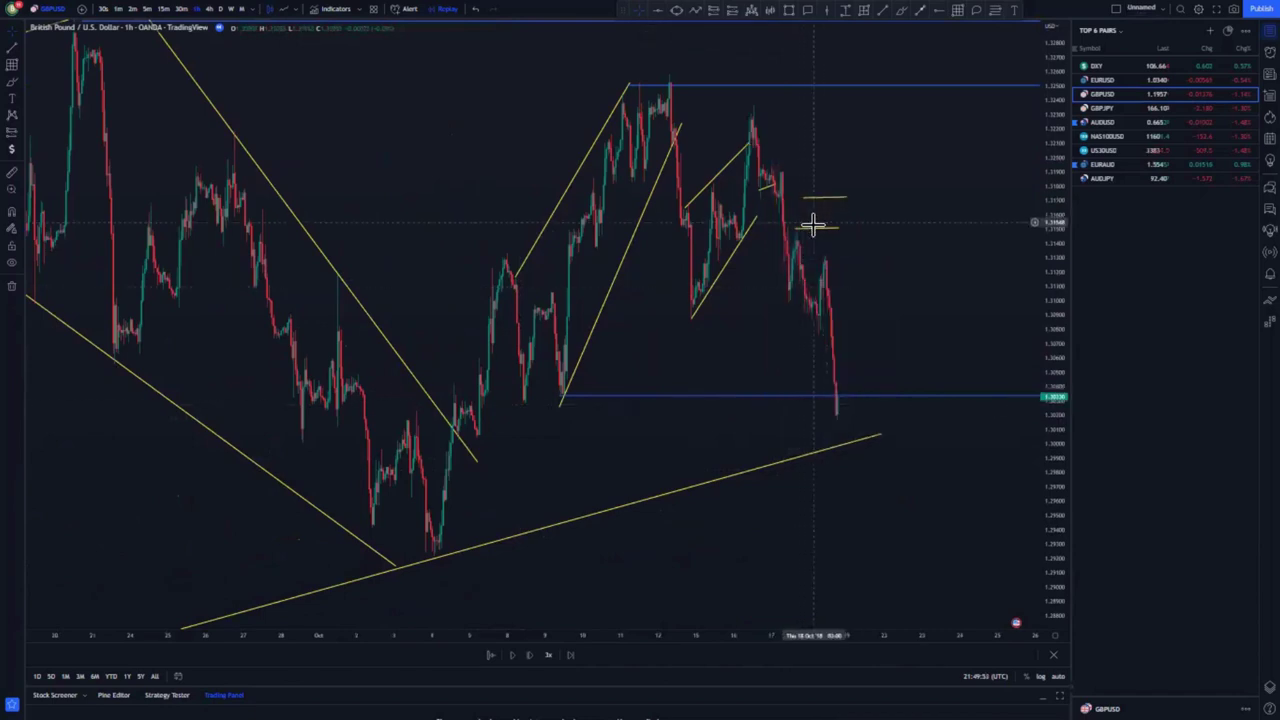
pyautogui.rightClick(816, 235)
pyautogui.rightClick(821, 228)
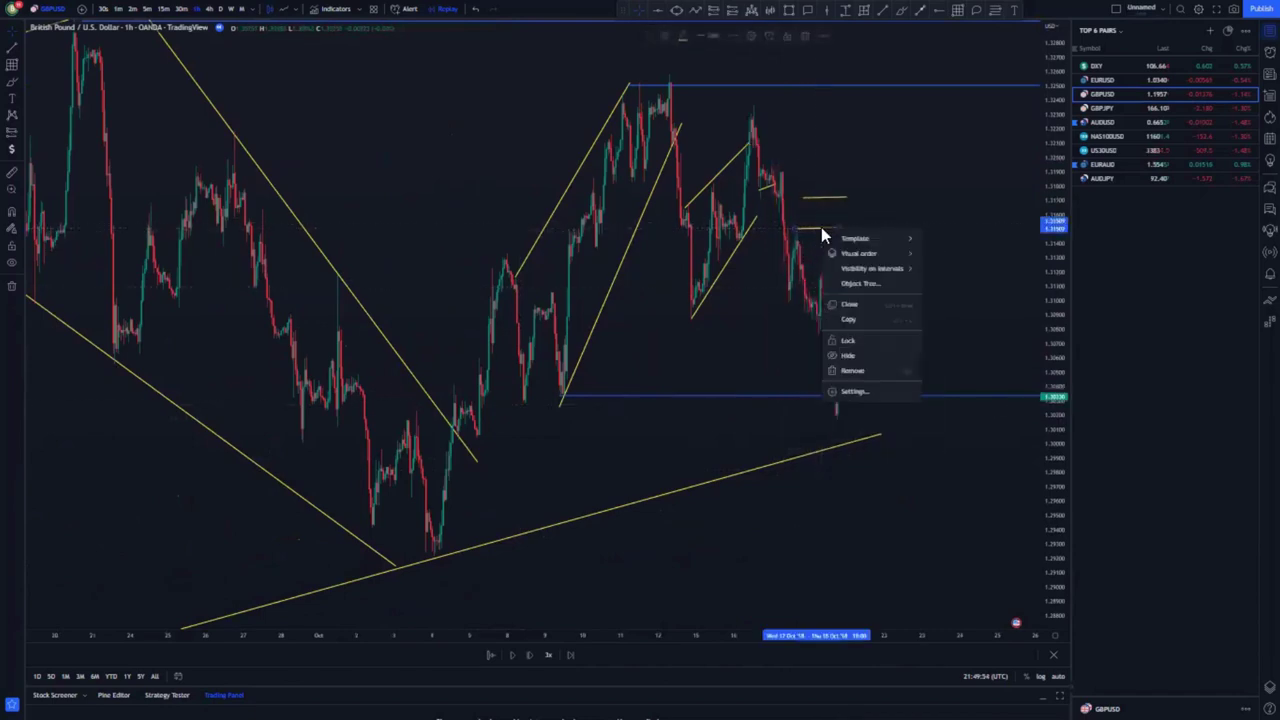
pyautogui.click(829, 200)
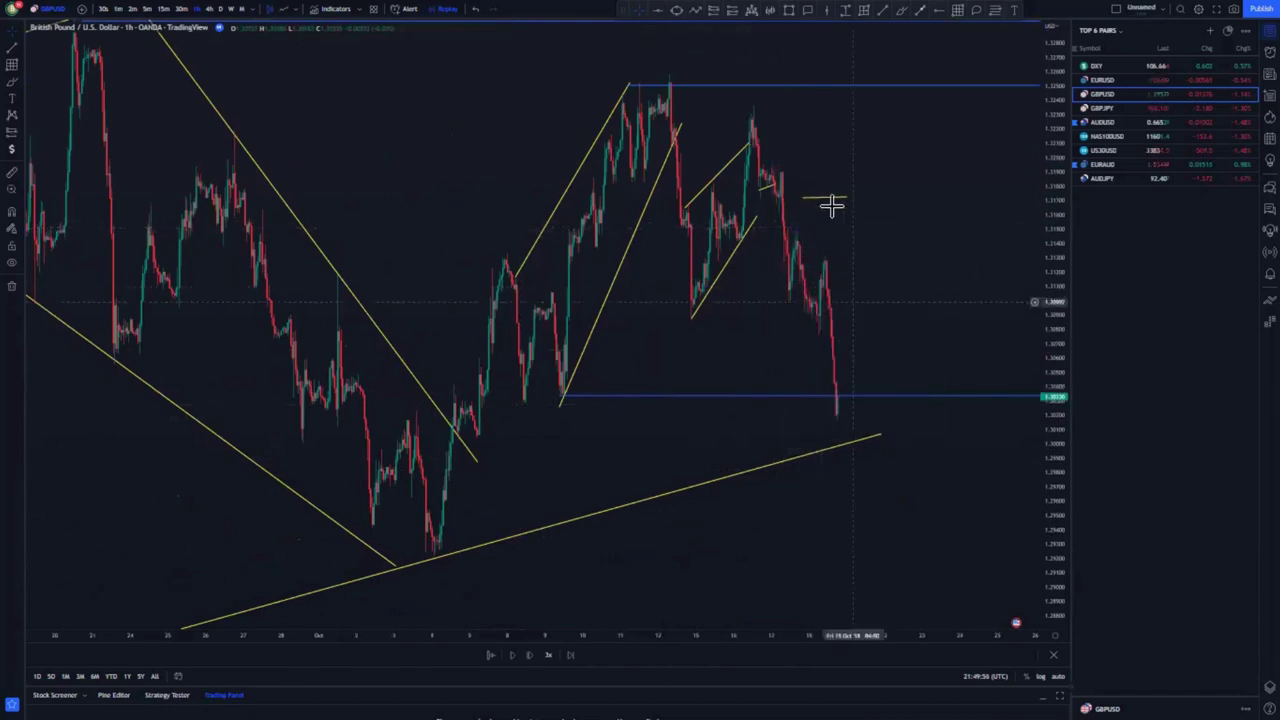
pyautogui.rightClick(829, 204)
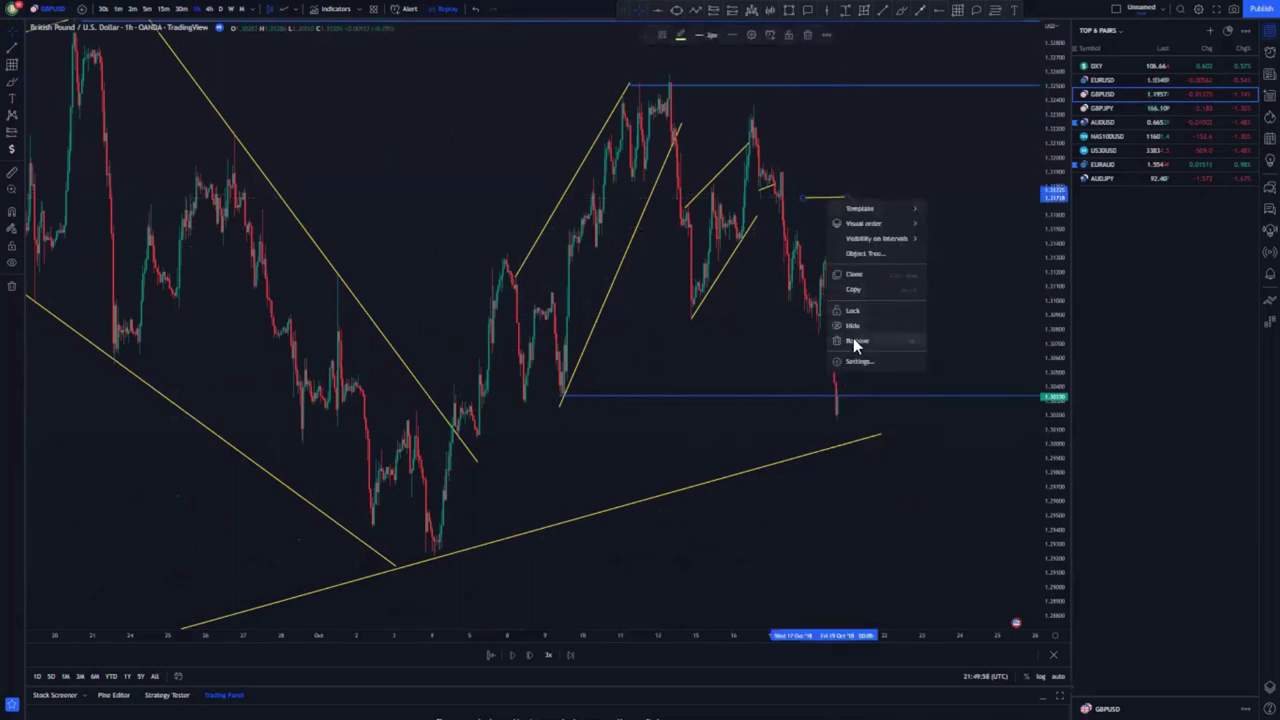
pyautogui.click(854, 328)
# Brush a projected consolidation at blue support and a stepped decline toward the lower blue level near 1.2665, and undo the sketch.
pyautogui.scroll(2, 720, 342)
pyautogui.moveTo(717, 344); pyautogui.dragTo(615, 326)
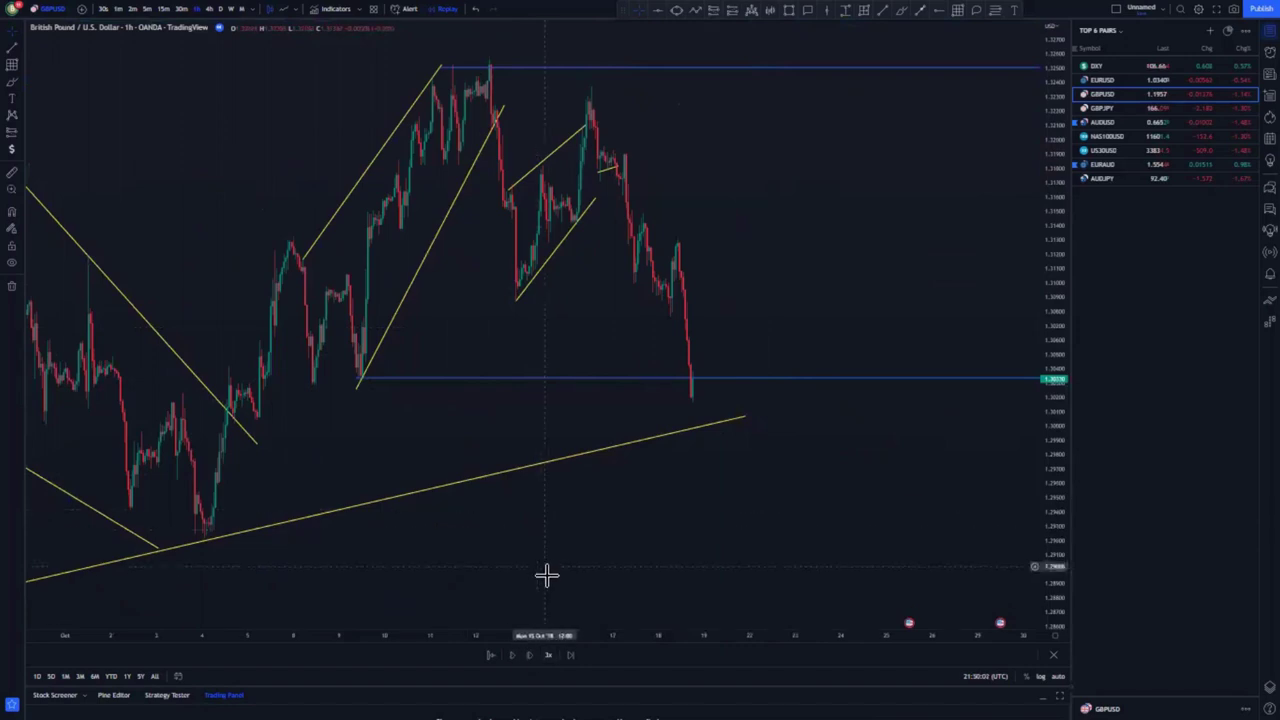
pyautogui.hscroll(-5, 543, 577)
pyautogui.moveTo(1038, 241); pyautogui.dragTo(1032, 453)
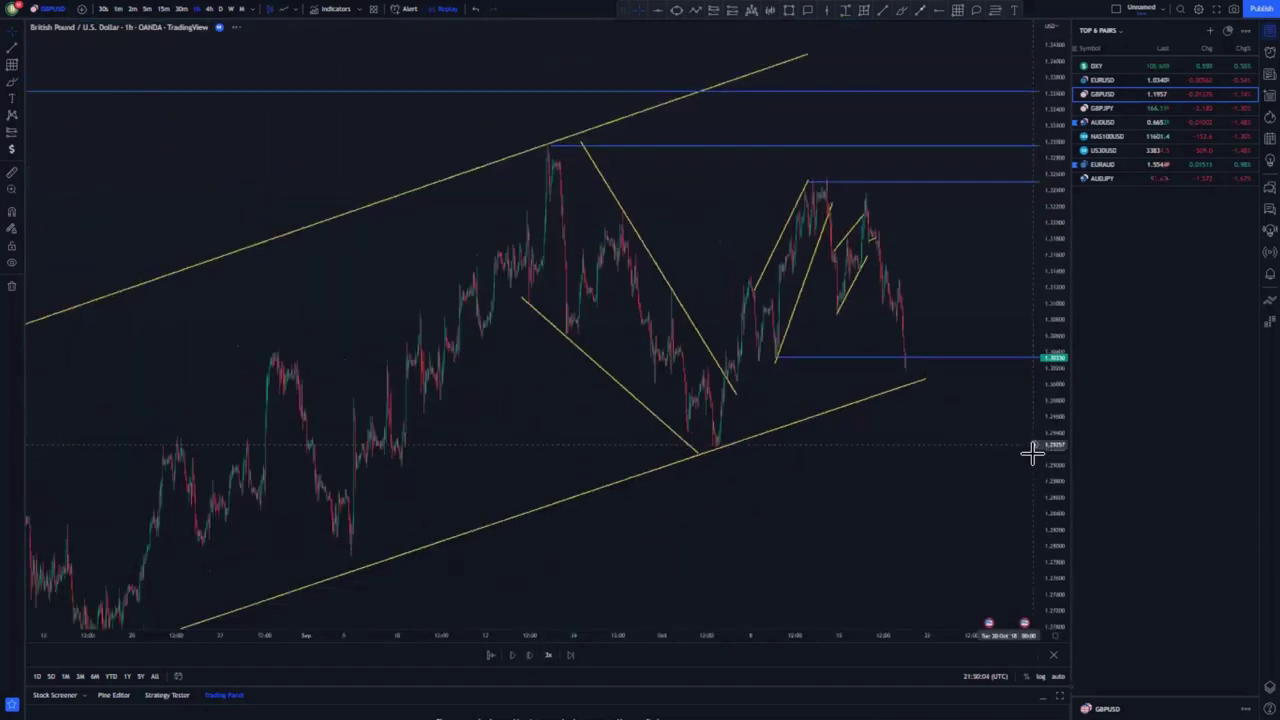
pyautogui.moveTo(880, 422); pyautogui.dragTo(793, 331)
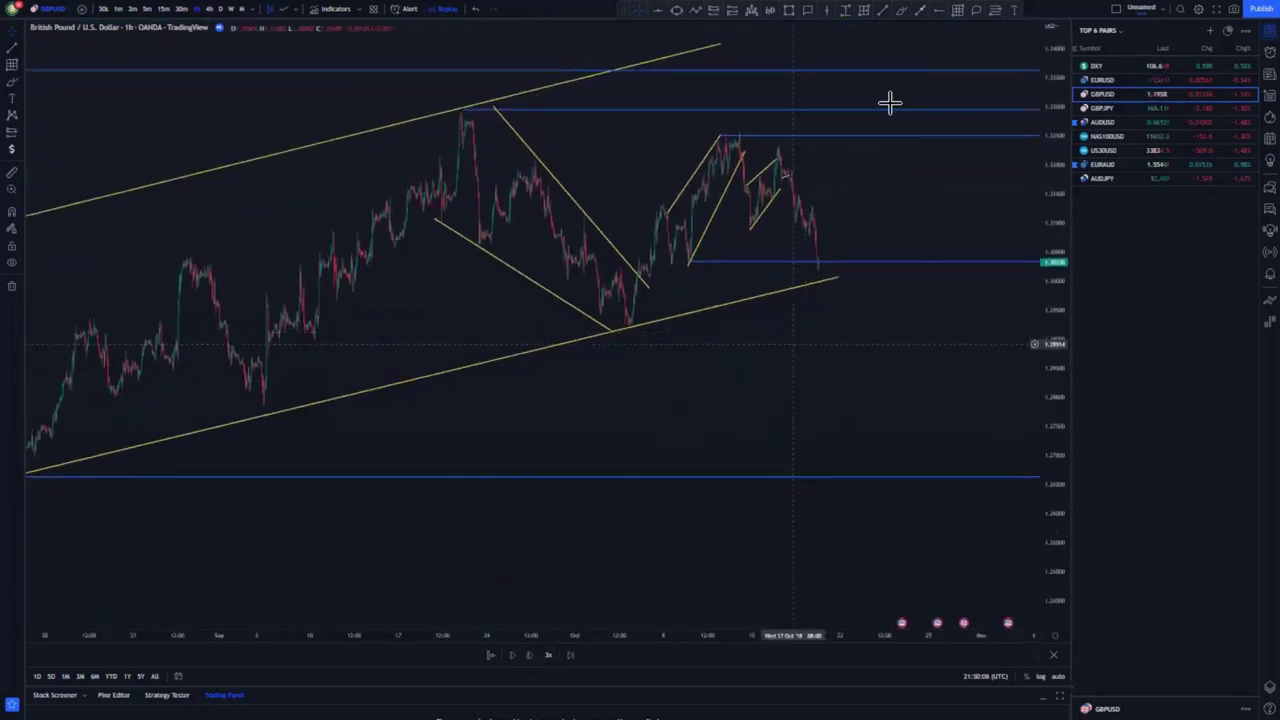
pyautogui.click(902, 10)
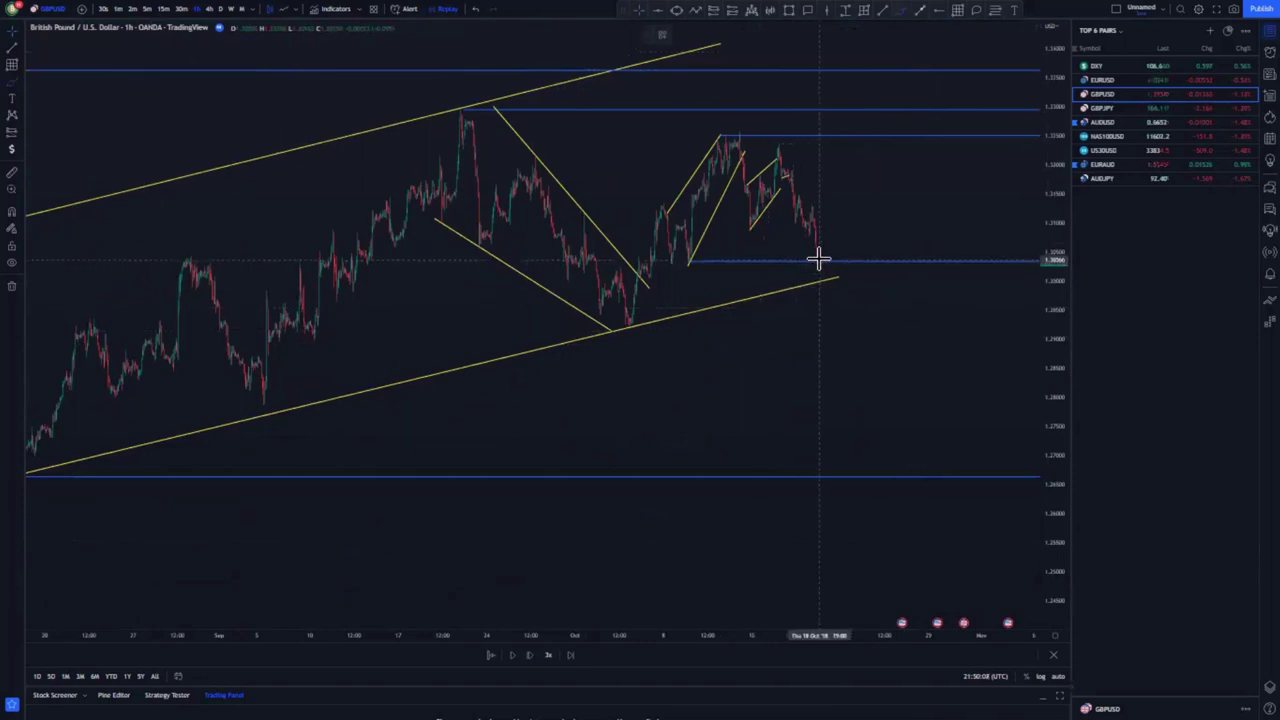
pyautogui.moveTo(819, 261)
pyautogui.mouseDown()
pyautogui.moveTo(821, 280)
pyautogui.moveTo(830, 262)
pyautogui.mouseUp()
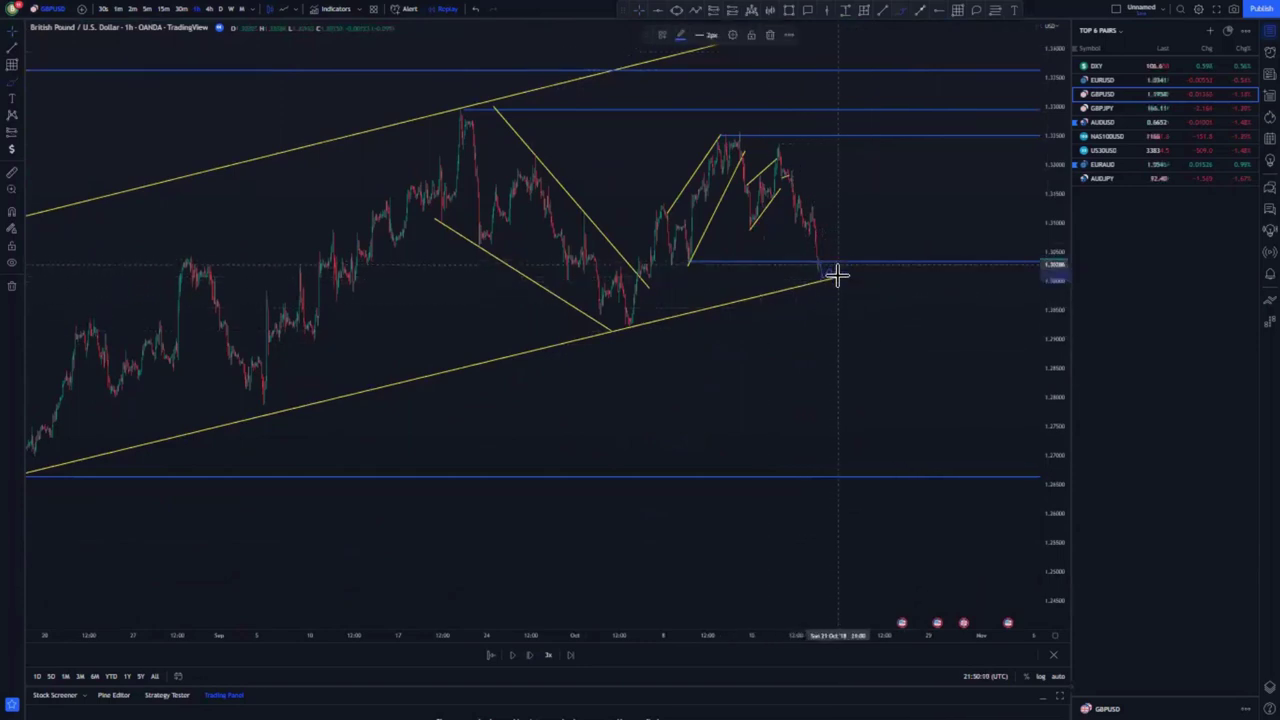
pyautogui.moveTo(821, 267)
pyautogui.mouseDown()
pyautogui.moveTo(849, 263)
pyautogui.moveTo(834, 276)
pyautogui.moveTo(852, 268)
pyautogui.moveTo(869, 337)
pyautogui.moveTo(903, 343)
pyautogui.moveTo(929, 386)
pyautogui.moveTo(945, 465)
pyautogui.mouseUp()
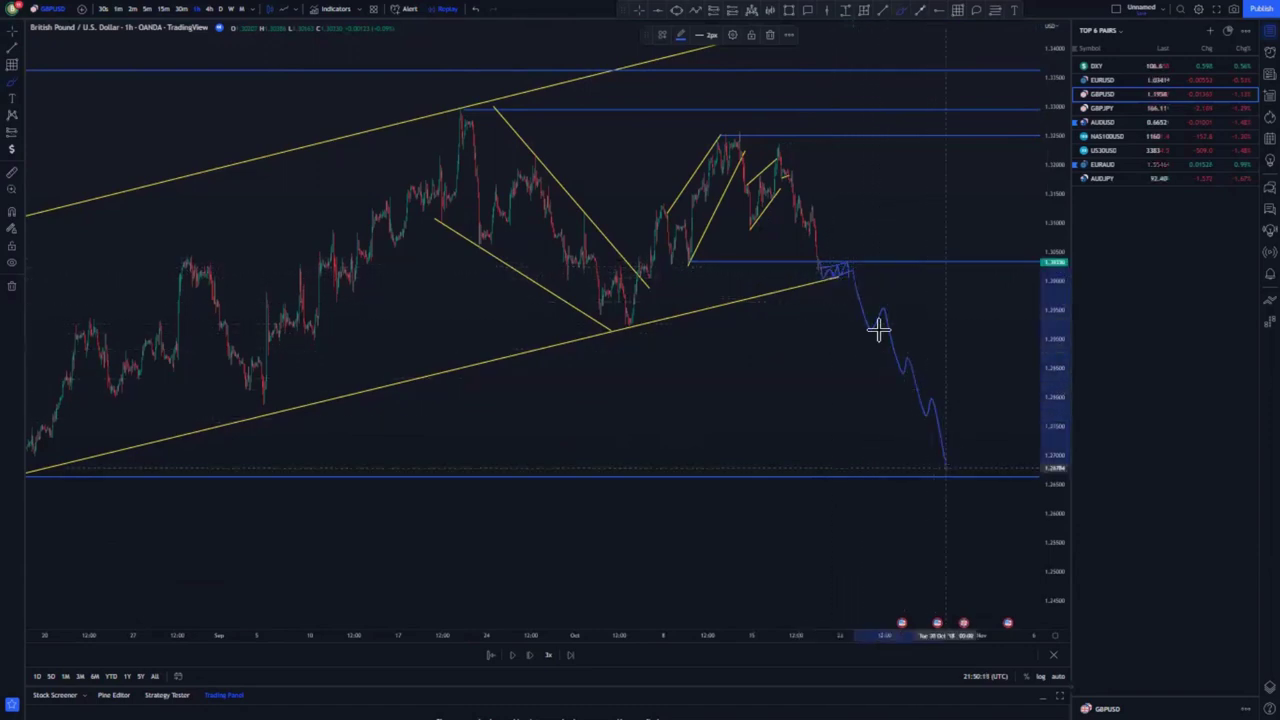
pyautogui.click(477, 9)
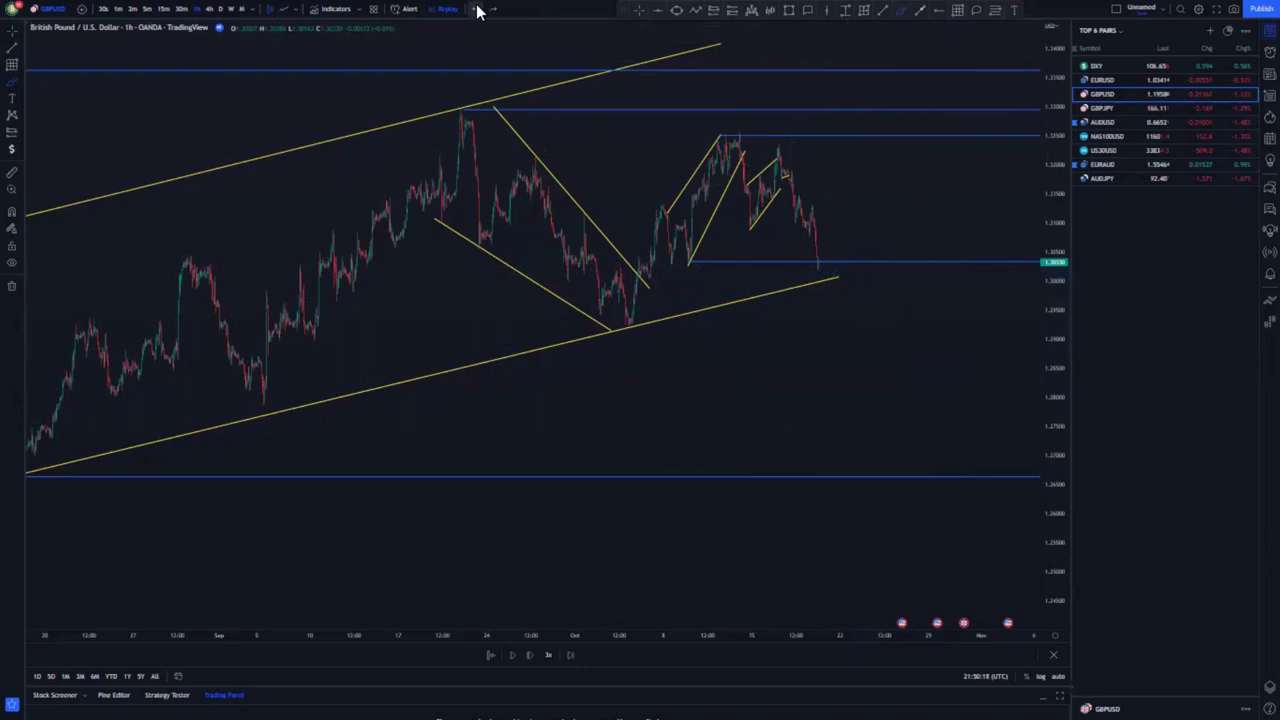
# Advance the replay seven hourly candles to follow price below the blue support near the rising channel line.
pyautogui.click(530, 654)
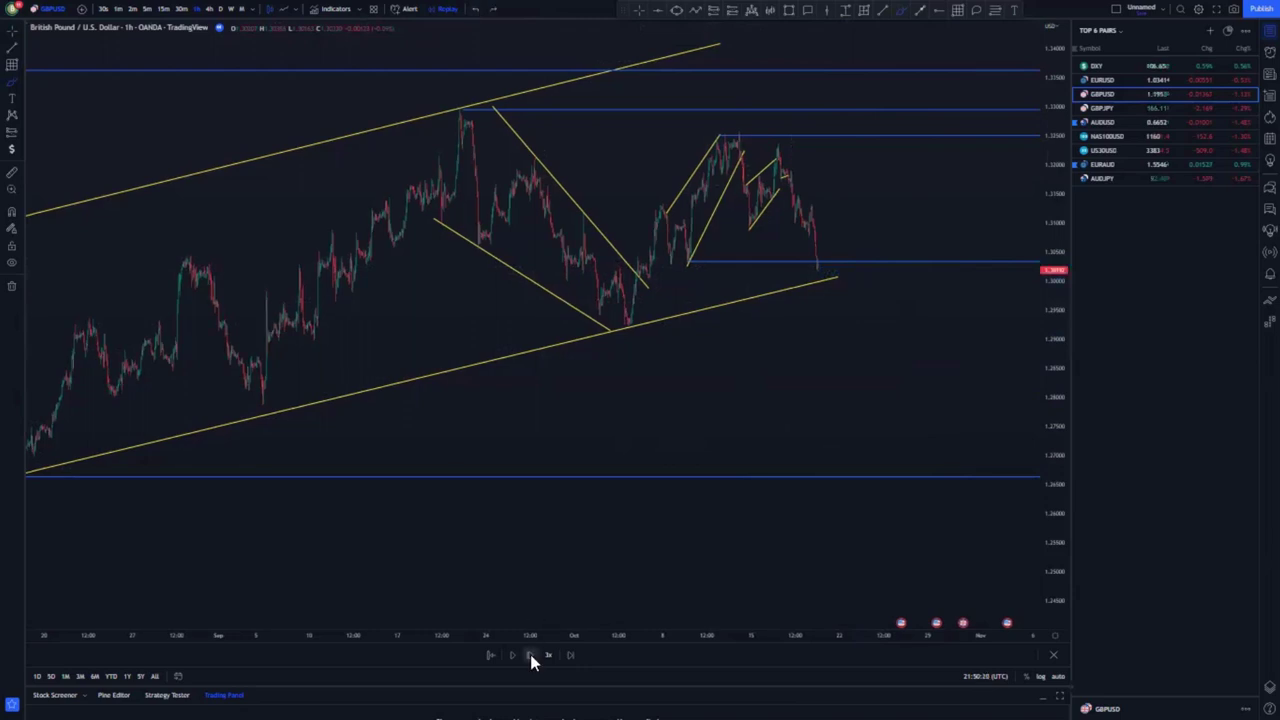
pyautogui.click(530, 654)
pyautogui.click(530, 654)
pyautogui.click(530, 654)
pyautogui.click(530, 653)
pyautogui.click(530, 652)
pyautogui.click(530, 652)
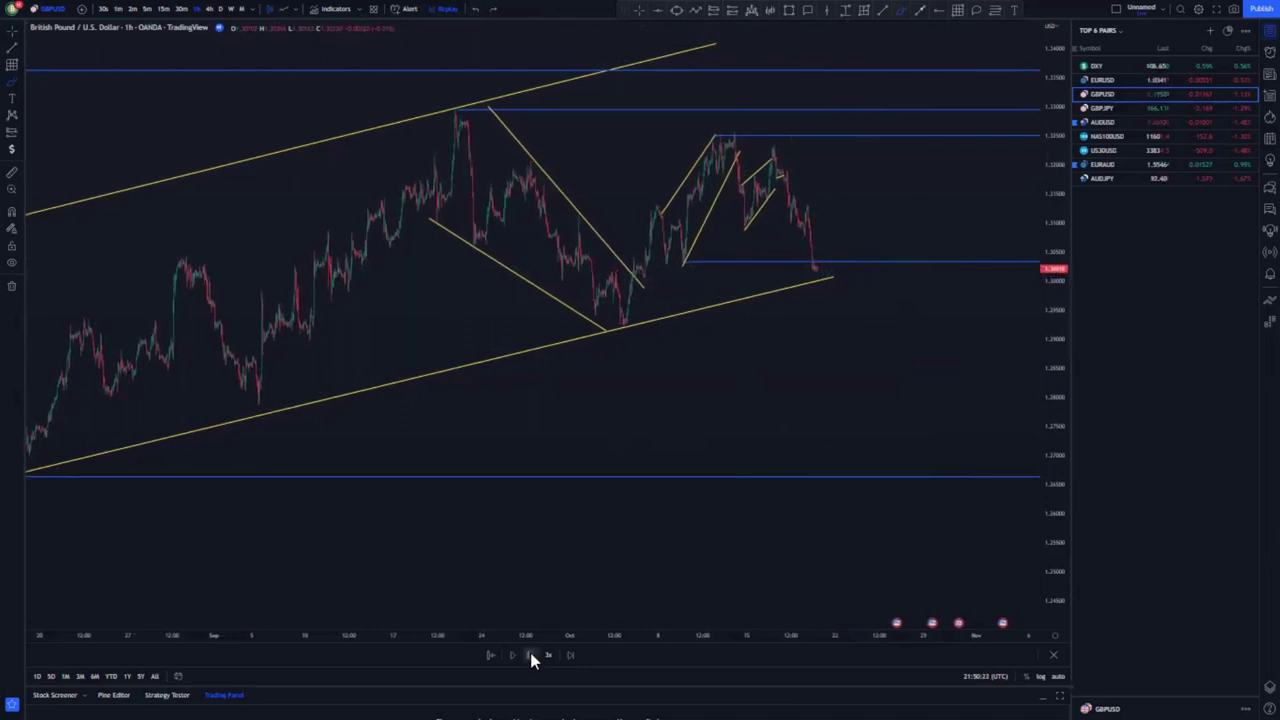
pyautogui.scroll(5, 730, 505)
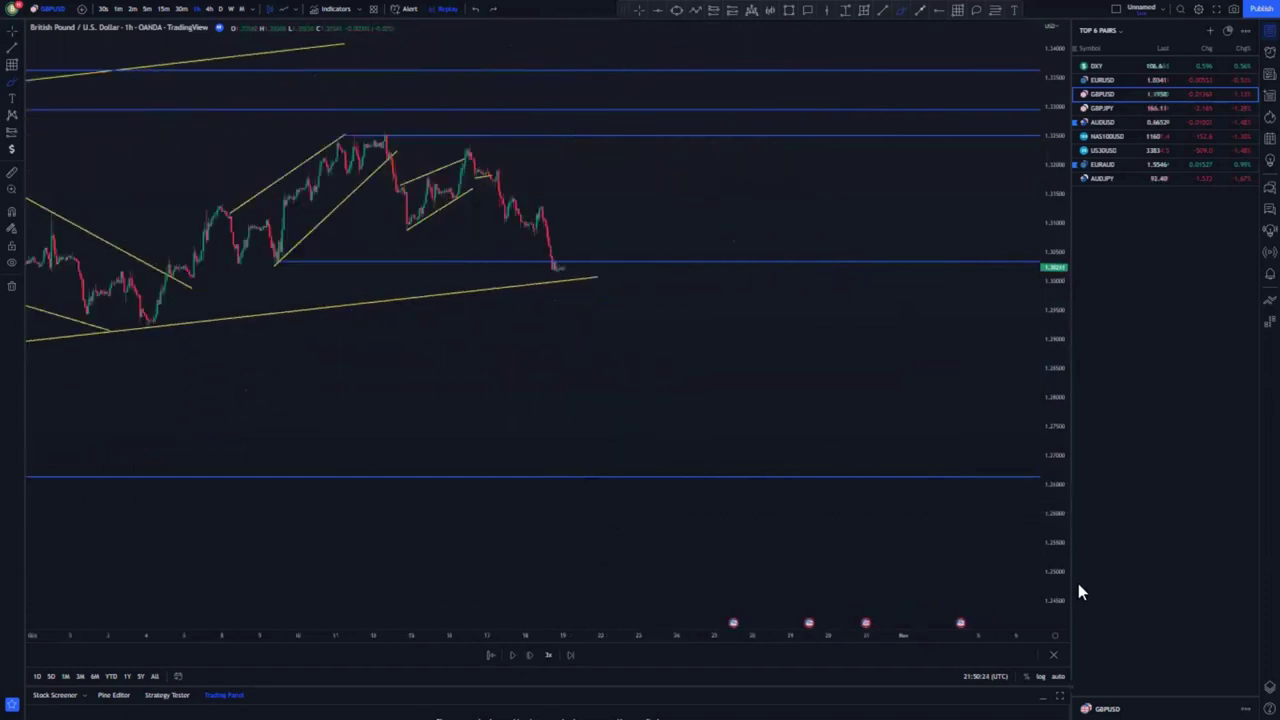
pyautogui.moveTo(1053, 541); pyautogui.dragTo(1053, 270)
pyautogui.moveTo(622, 354); pyautogui.dragTo(923, 399)
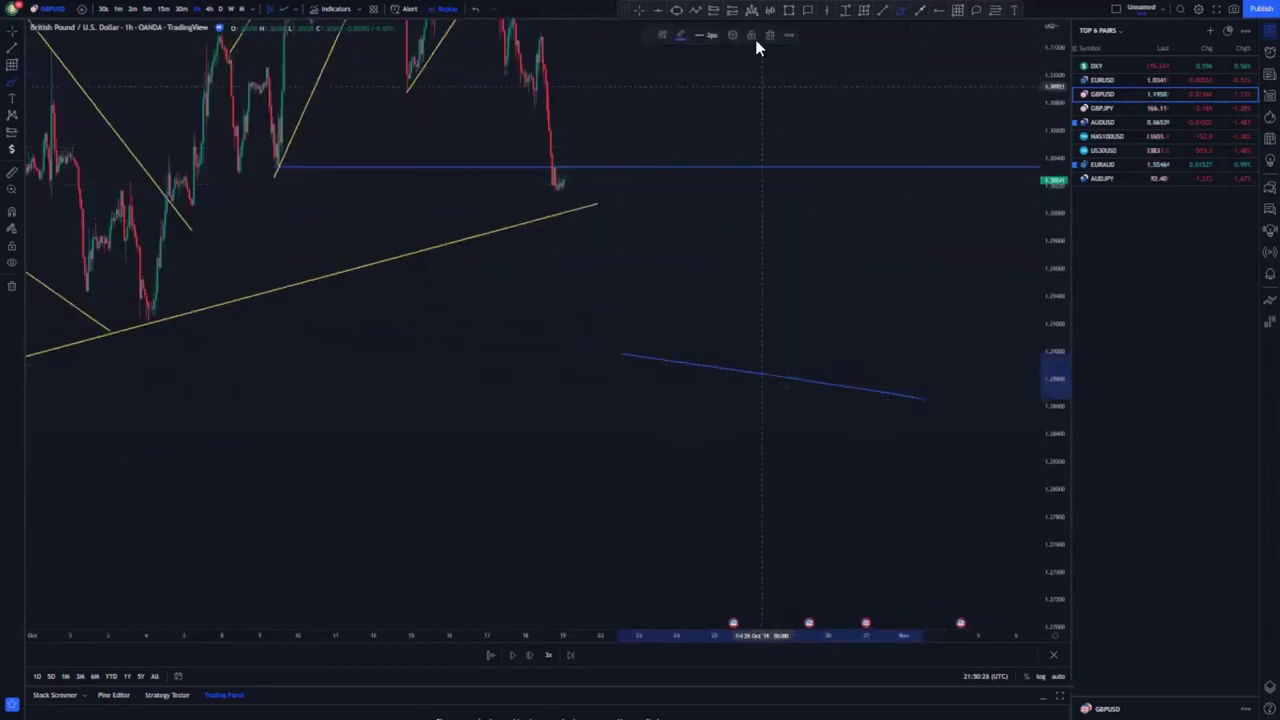
pyautogui.press('Delete')
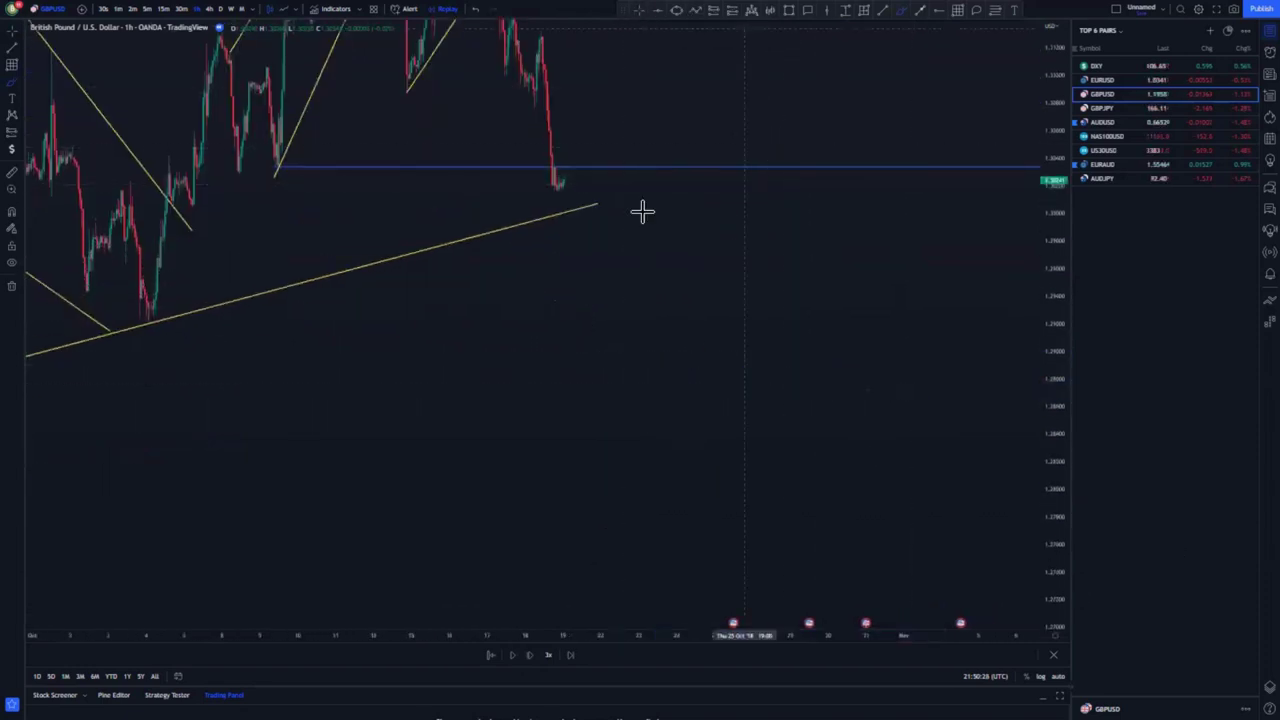
# Draw a short rising trend line under the small consolidation's lows of 18–19 October, starting near 1.3014.
pyautogui.moveTo(537, 361); pyautogui.dragTo(808, 391)
pyautogui.scroll(5, 808, 391)
pyautogui.moveTo(1053, 433); pyautogui.dragTo(1053, 240)
pyautogui.moveTo(700, 388); pyautogui.dragTo(915, 459)
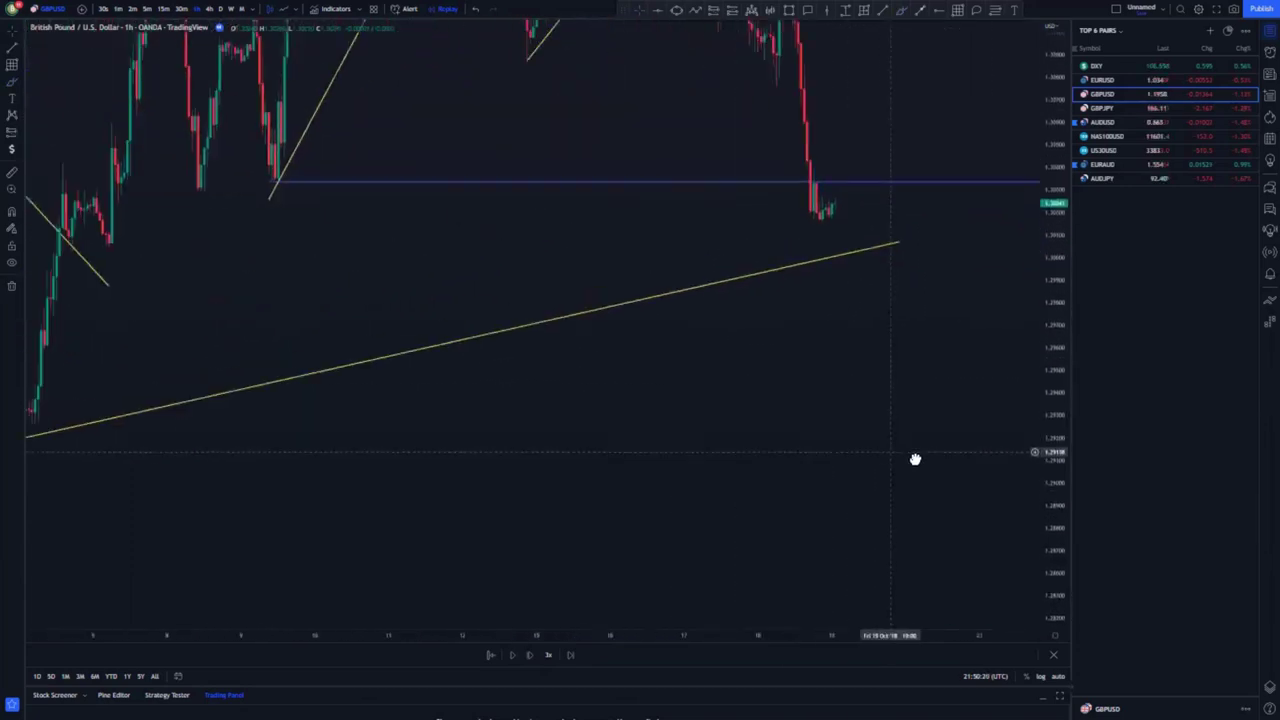
pyautogui.scroll(2, 915, 459)
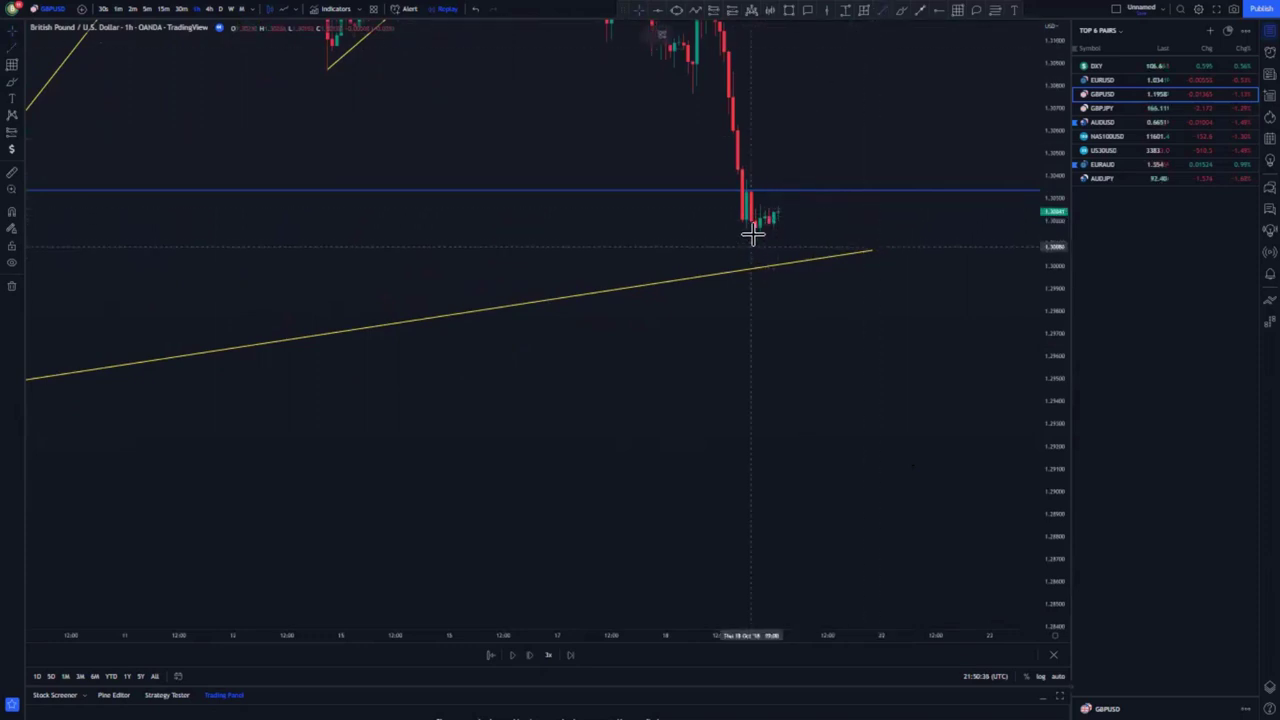
pyautogui.click(757, 234)
pyautogui.click(782, 224)
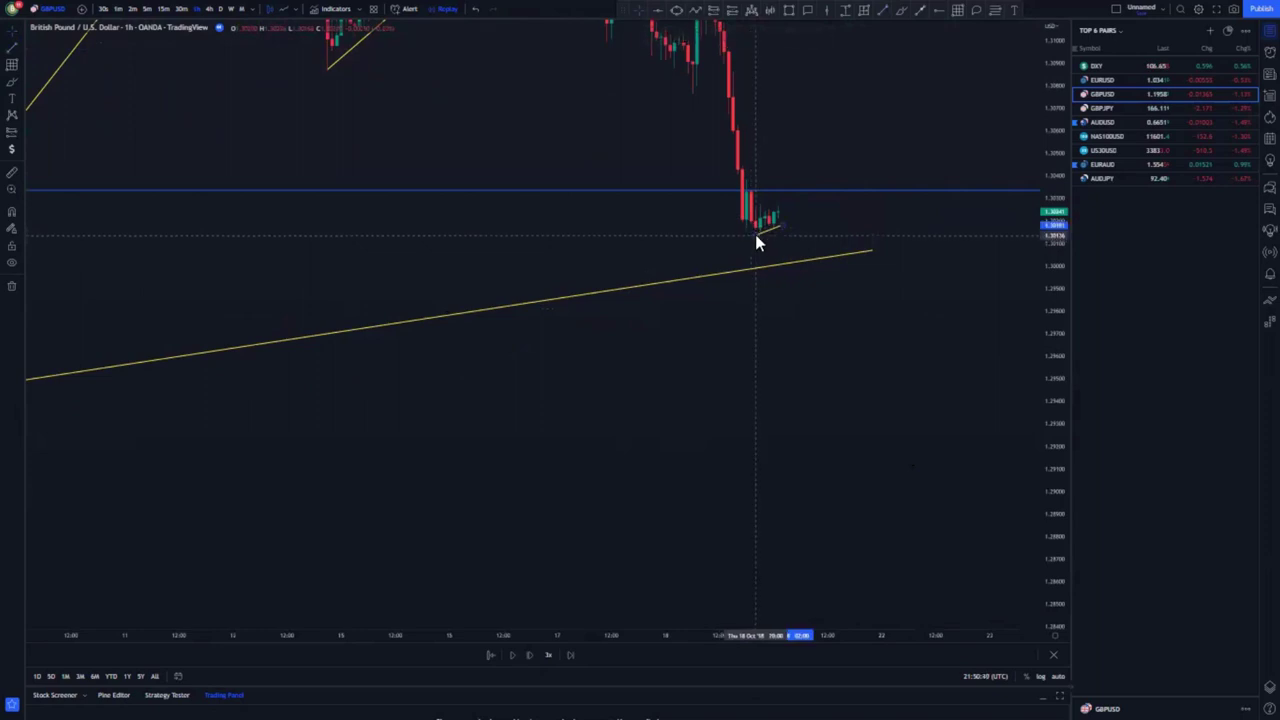
# Place a short position below the small trend line with entry near 1.3012, and tighten its stop to about 1.3040.
pyautogui.moveTo(800, 231); pyautogui.dragTo(766, 251)
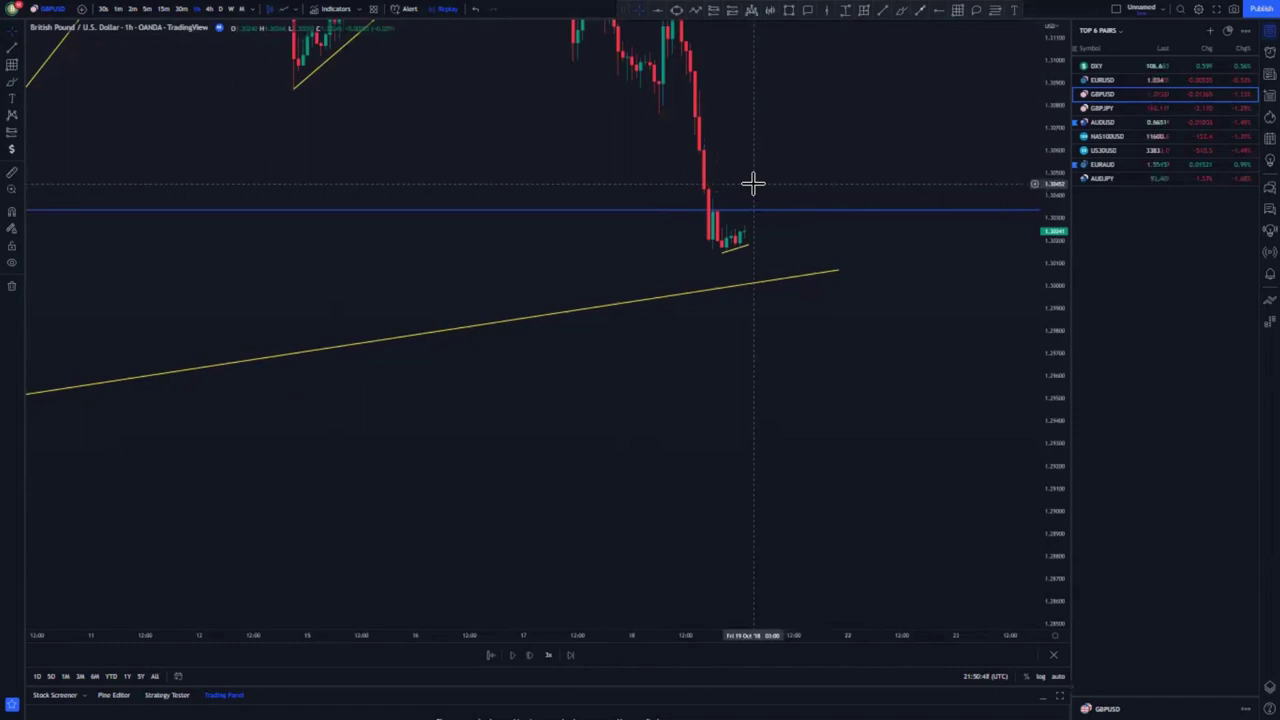
pyautogui.click(745, 258)
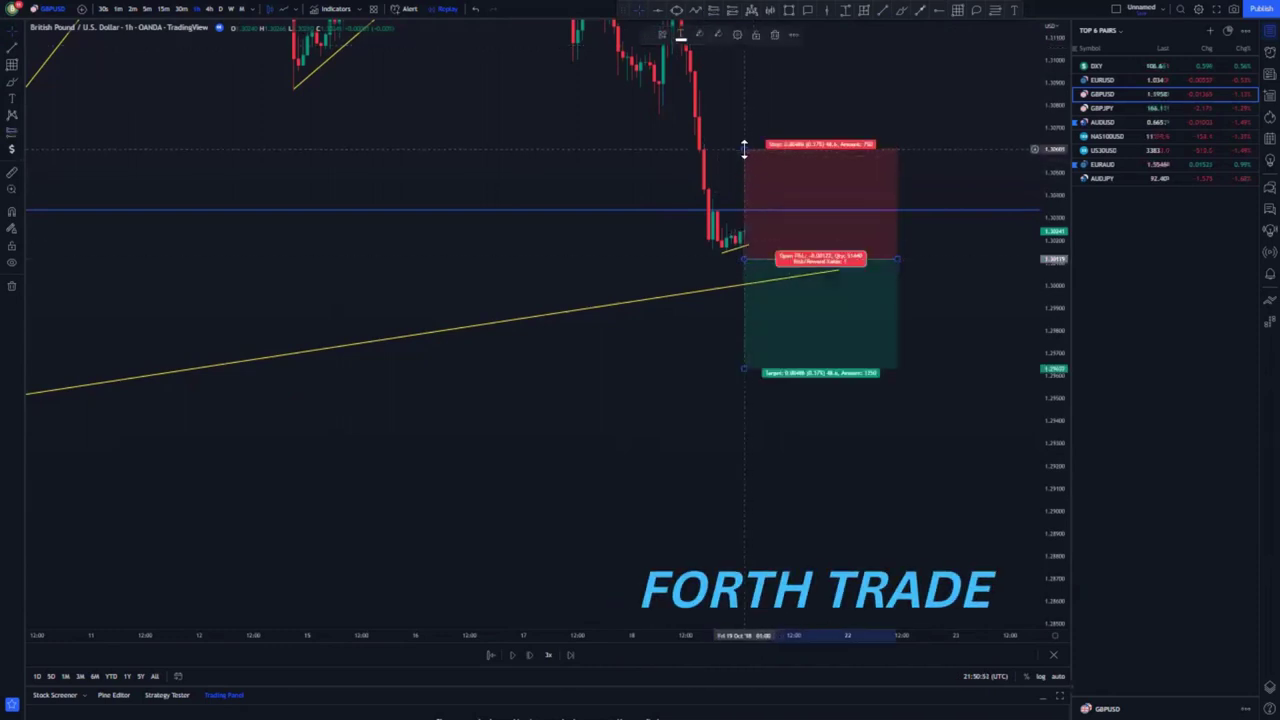
pyautogui.moveTo(746, 143); pyautogui.dragTo(737, 194)
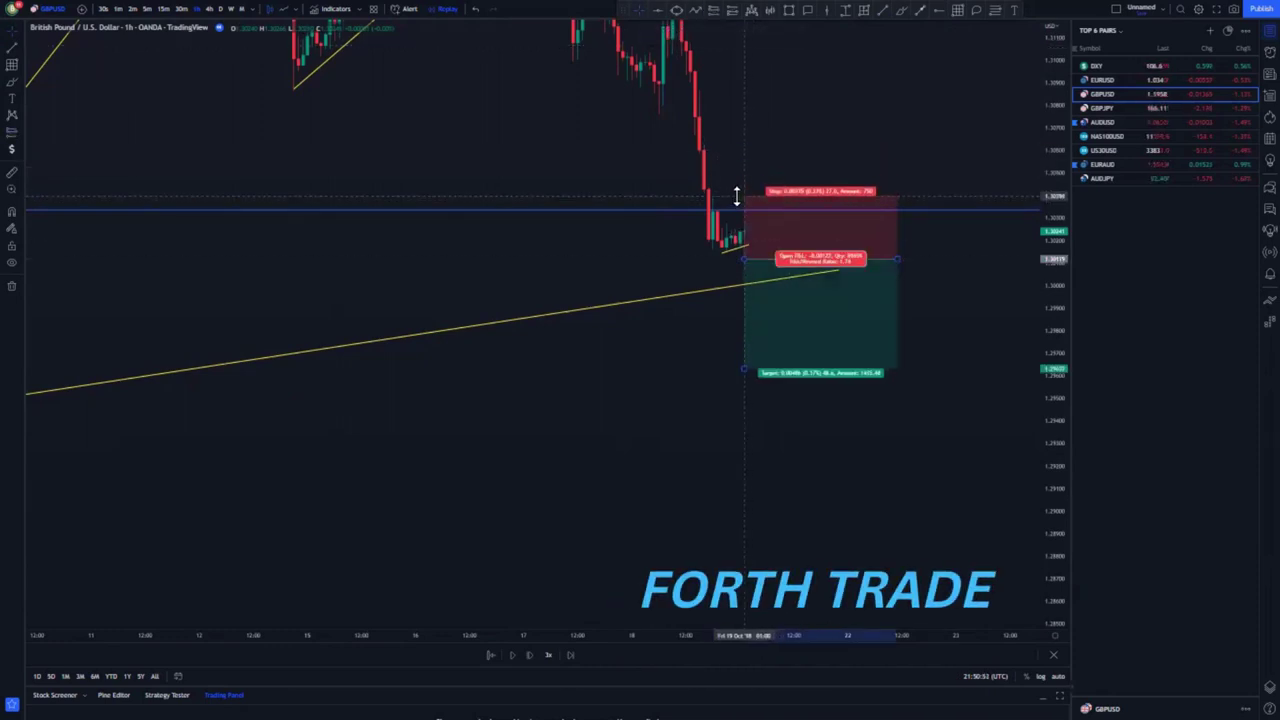
pyautogui.click(668, 358)
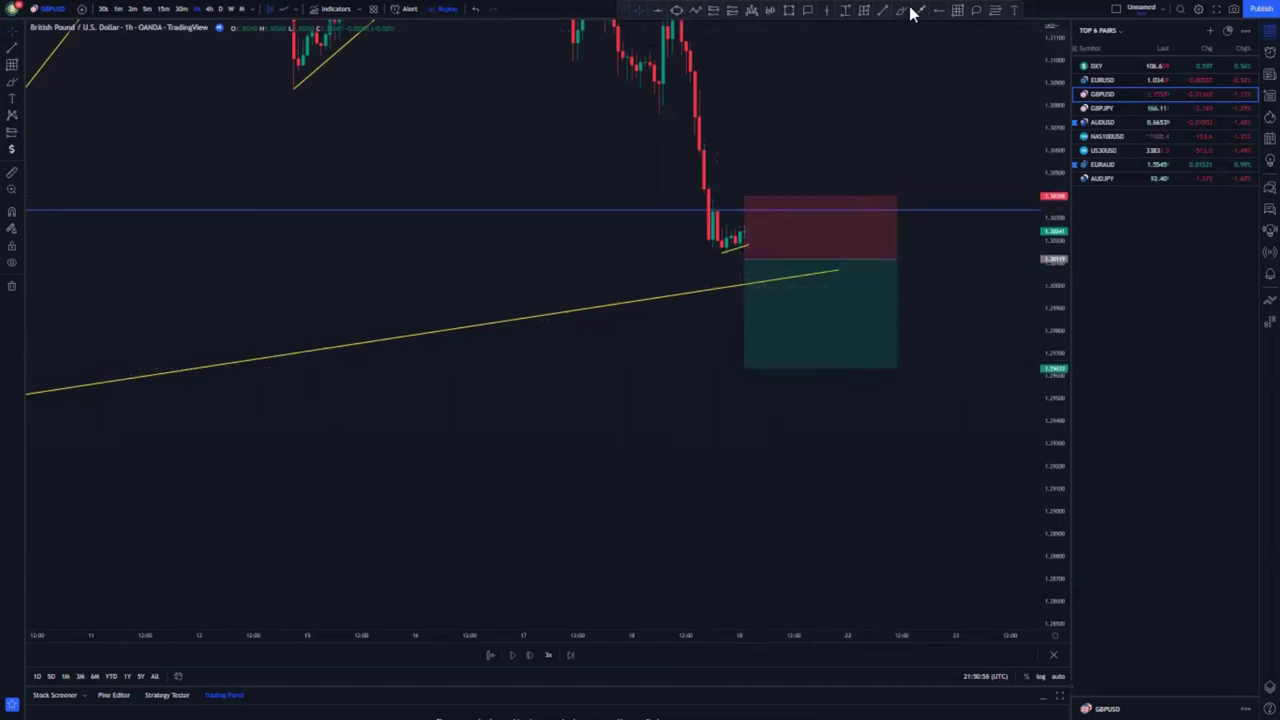
# Brush a projected decline from the short's entry, undo it, and set the position's stop at about 1.3040 again.
pyautogui.moveTo(744, 245)
pyautogui.mouseDown()
pyautogui.moveTo(766, 326)
pyautogui.moveTo(800, 331)
pyautogui.moveTo(811, 300)
pyautogui.moveTo(820, 395)
pyautogui.moveTo(888, 440)
pyautogui.mouseUp()
pyautogui.click(476, 10)
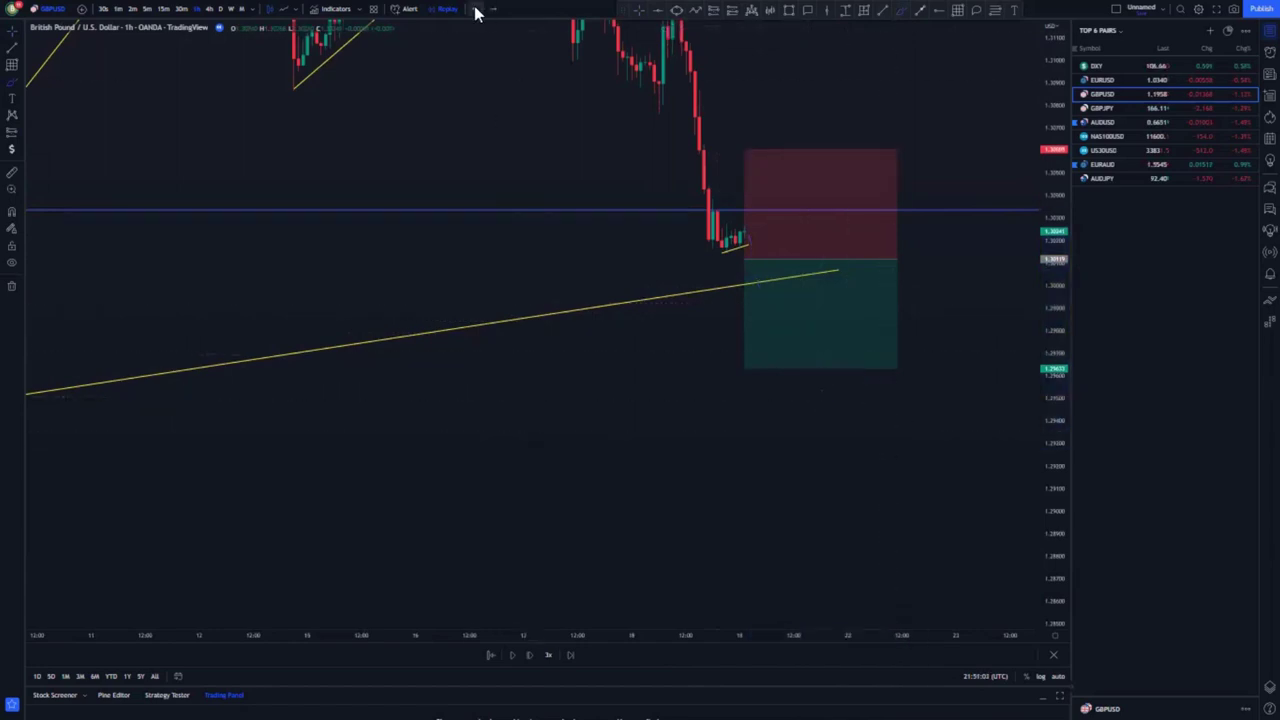
pyautogui.click(745, 150)
pyautogui.moveTo(745, 150); pyautogui.dragTo(745, 197)
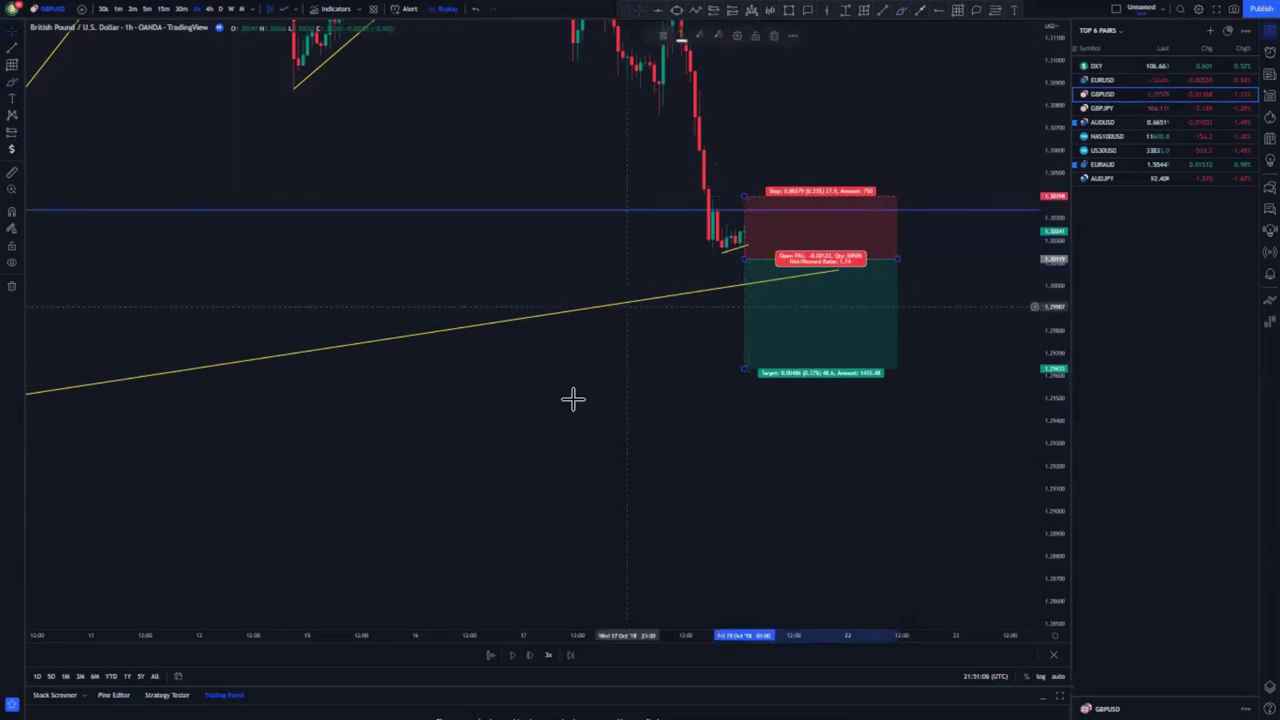
pyautogui.click(549, 371)
# Advance the replay nine hourly candles through 19 October, checking the candle lows against the short position's entry.
pyautogui.scroll(-2, 617, 360)
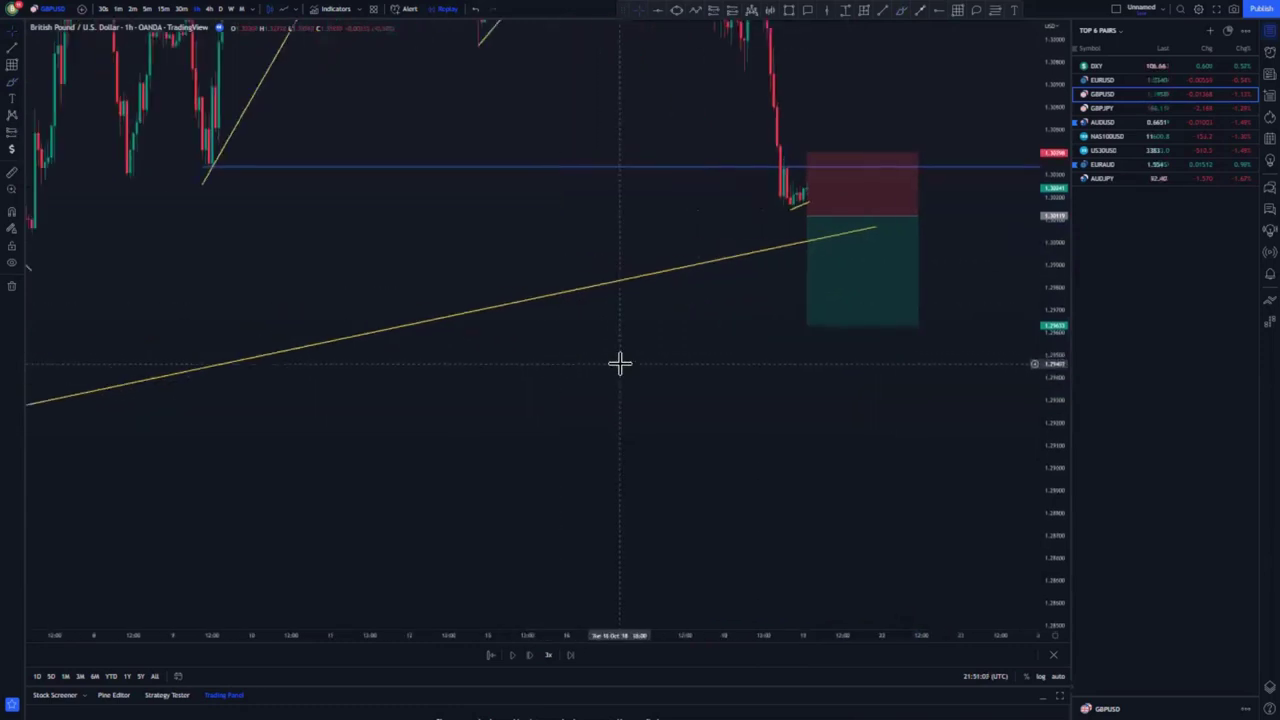
pyautogui.click(531, 660)
pyautogui.click(531, 660)
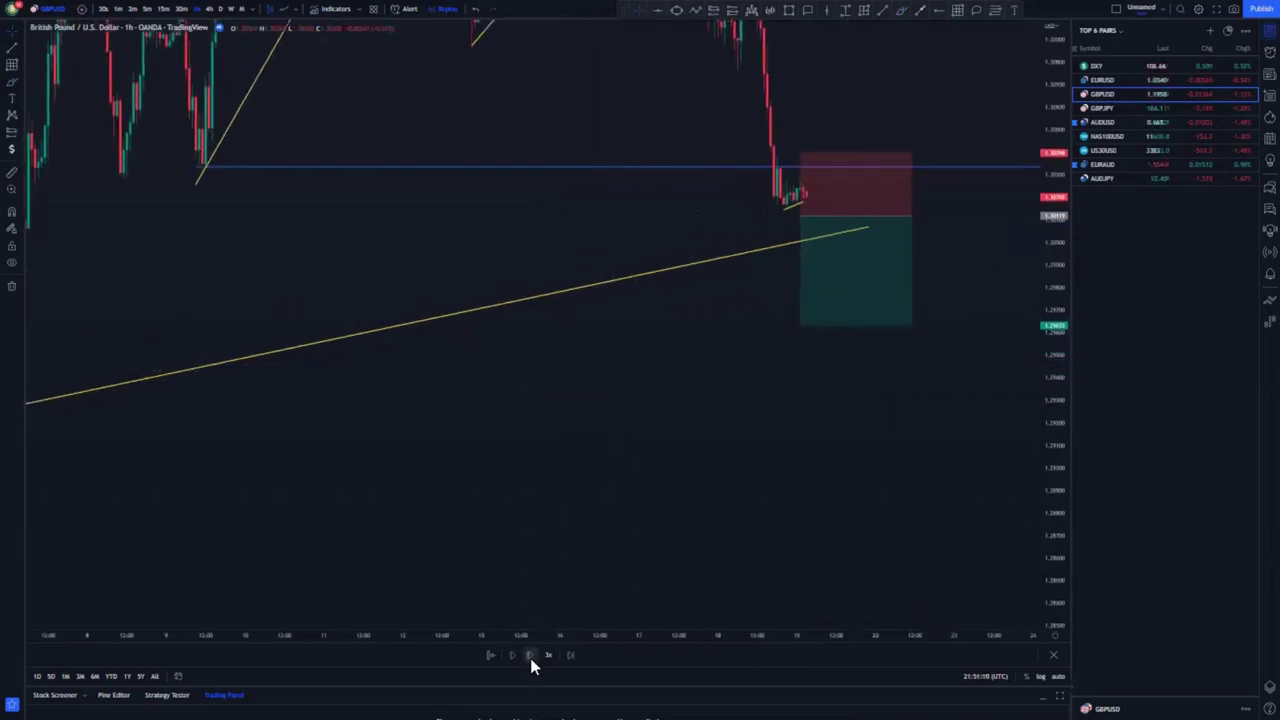
pyautogui.click(531, 660)
pyautogui.click(531, 660)
pyautogui.click(531, 660)
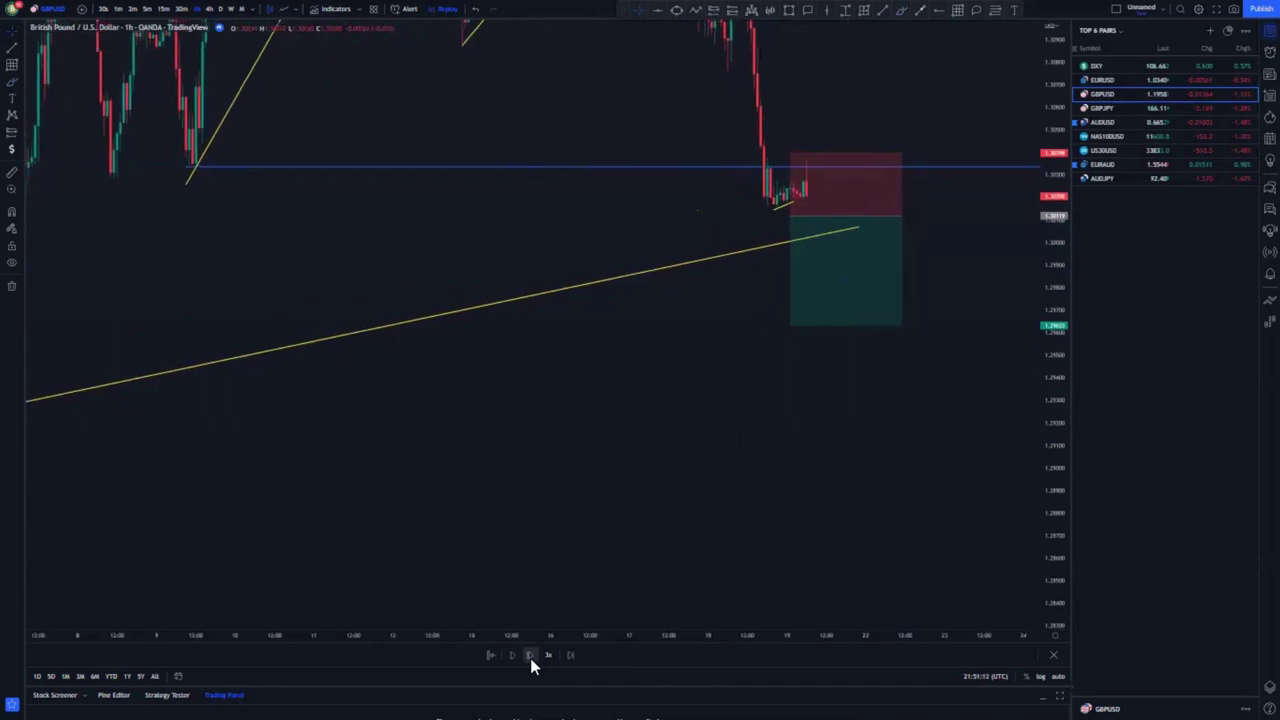
pyautogui.click(531, 660)
pyautogui.click(531, 660)
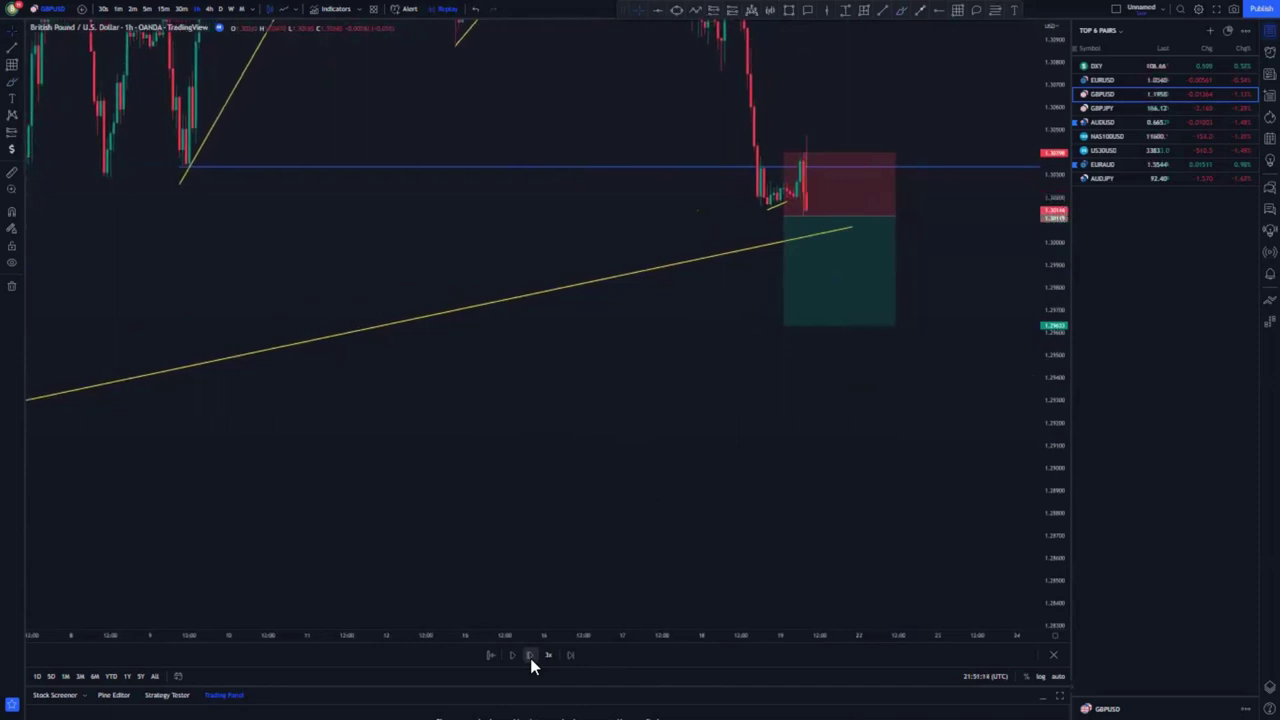
pyautogui.click(531, 660)
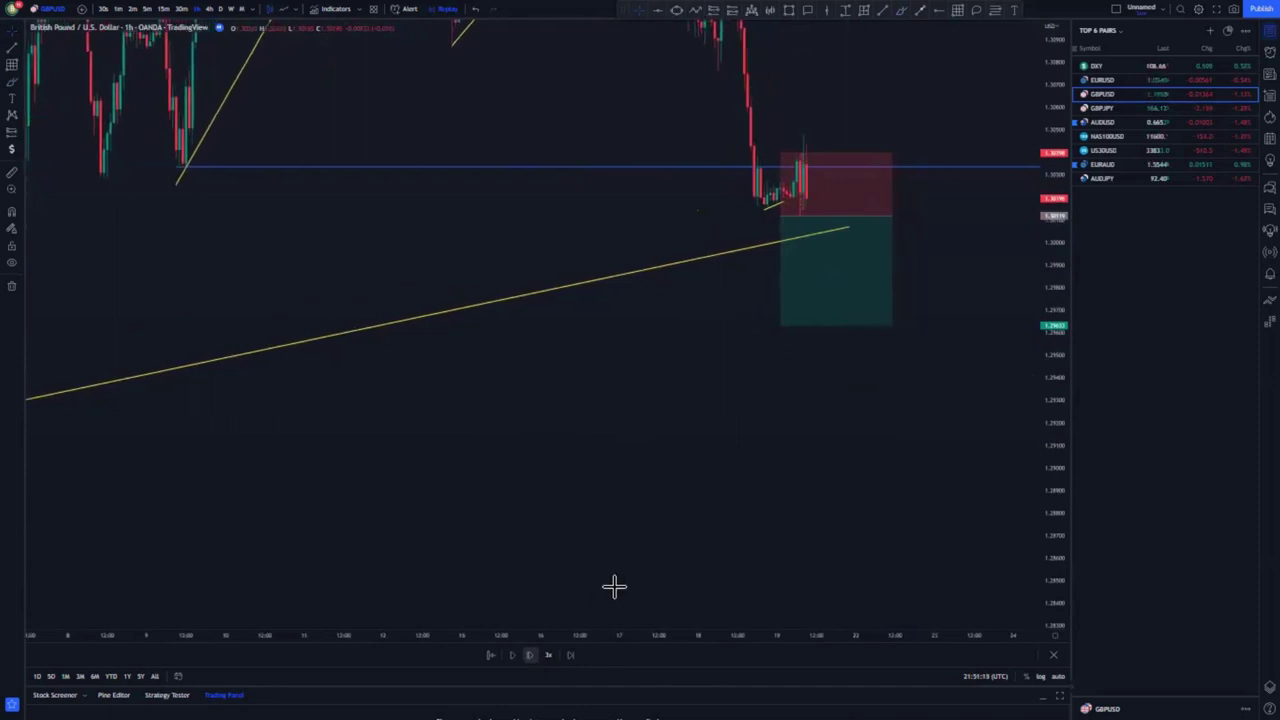
pyautogui.scroll(3, 637, 271)
pyautogui.moveTo(616, 228)
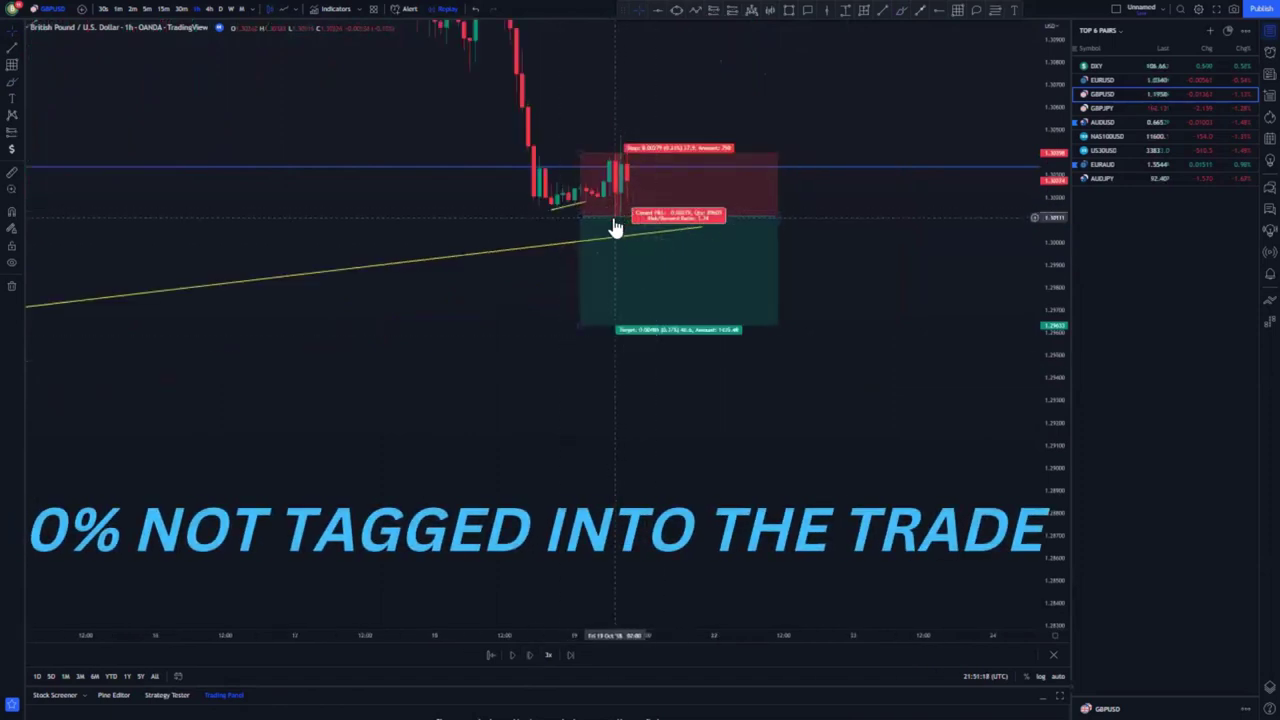
pyautogui.click(531, 660)
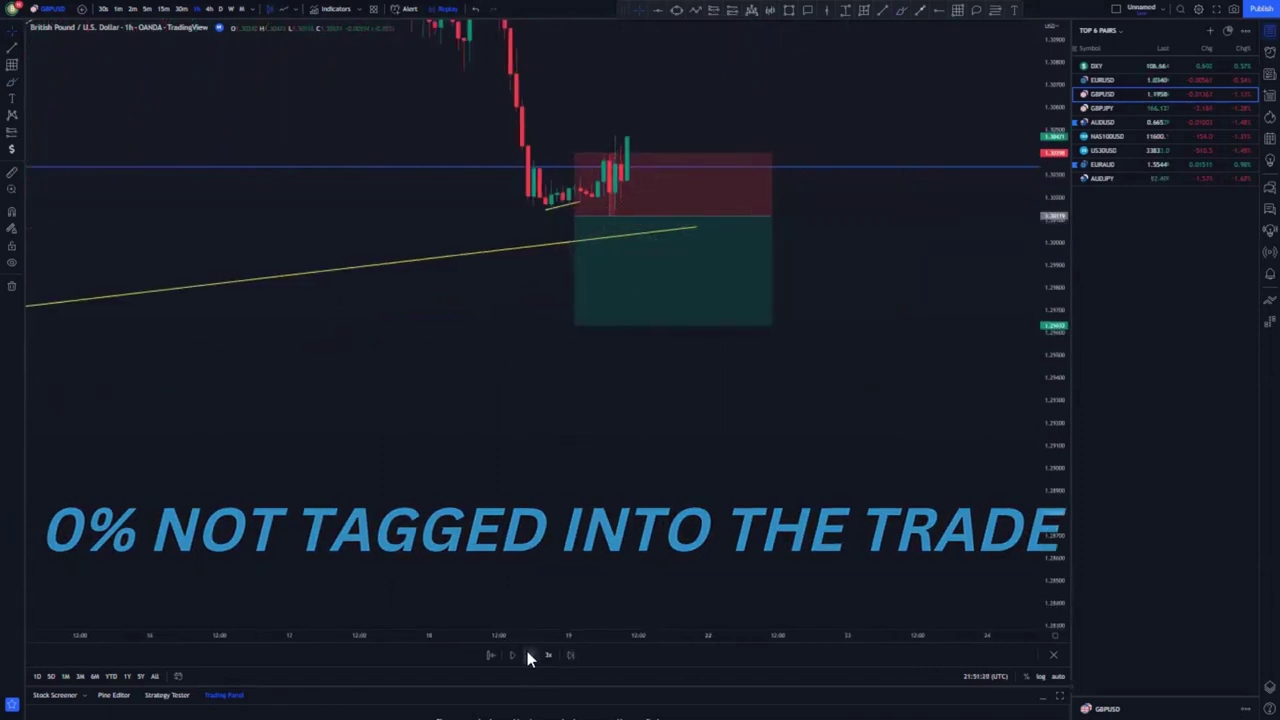
# Remove the short position and the small rising trend line under the consolidation.
pyautogui.click(612, 277)
pyautogui.click(771, 40)
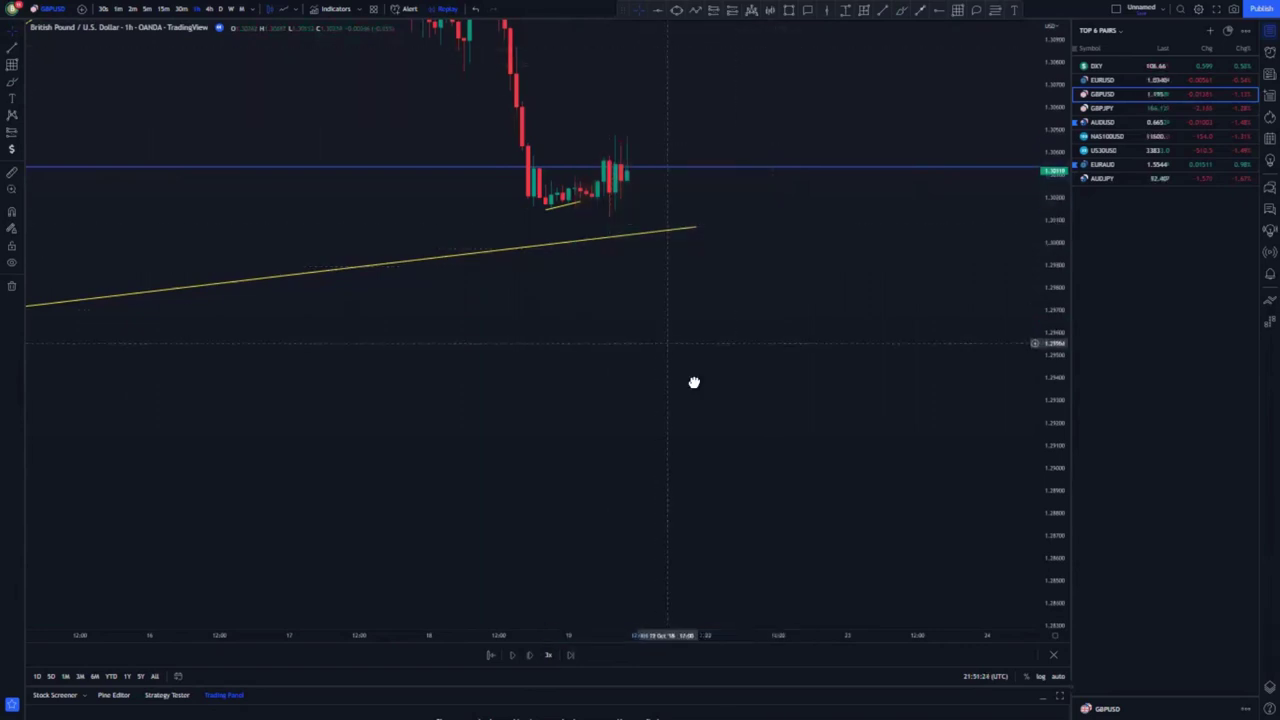
pyautogui.moveTo(694, 382); pyautogui.dragTo(691, 363)
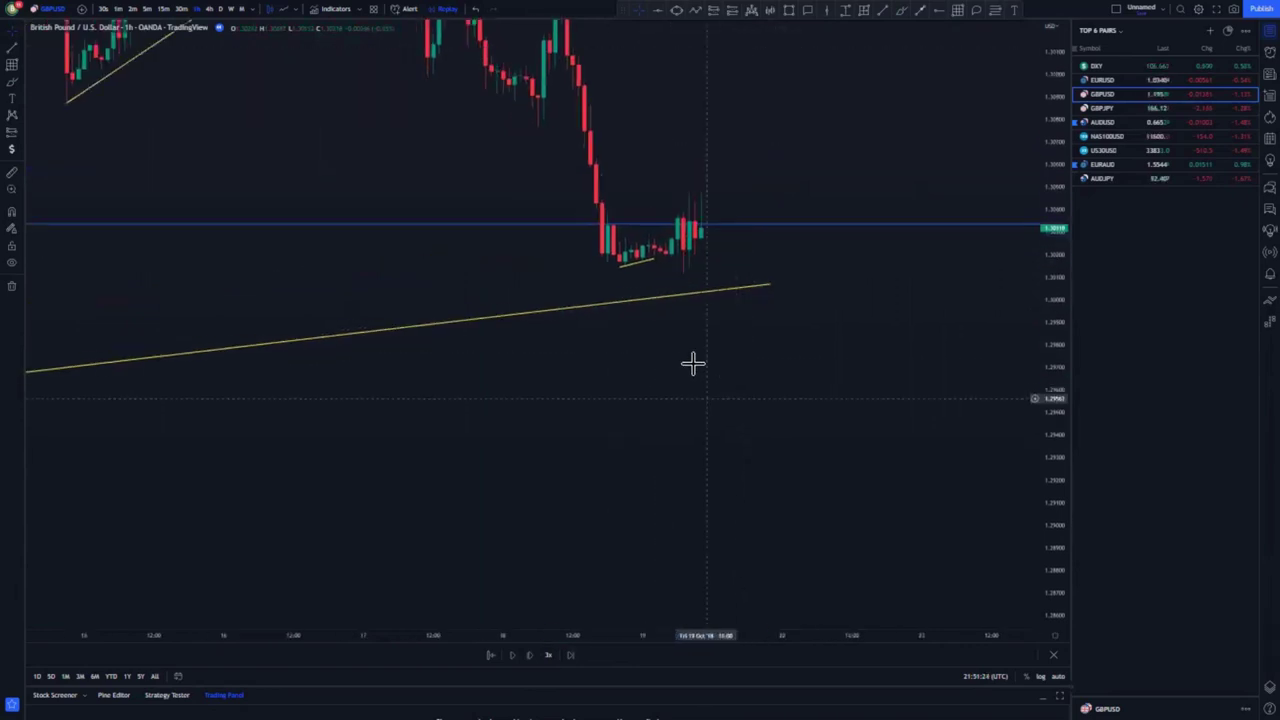
pyautogui.click(651, 268)
pyautogui.click(800, 42)
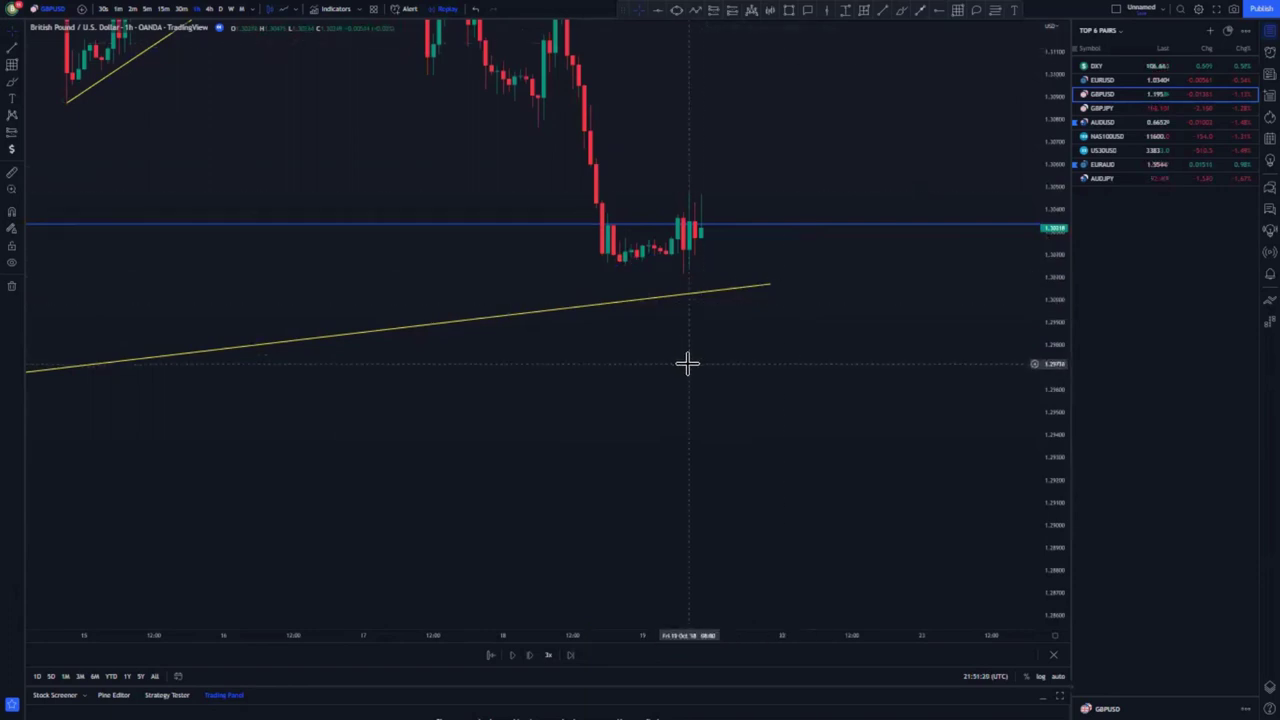
# Delete the blue horizontal support line near 1.3033.
pyautogui.scroll(-2, 697, 357)
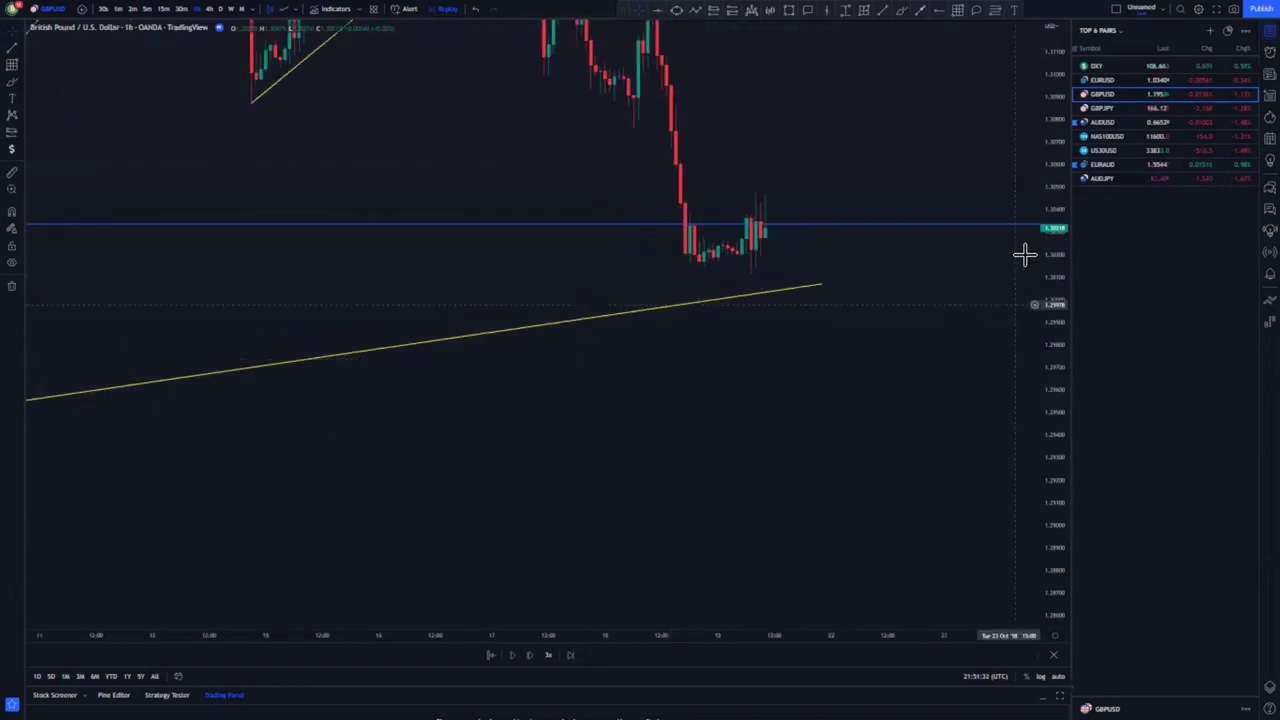
pyautogui.moveTo(1060, 180); pyautogui.dragTo(1055, 293)
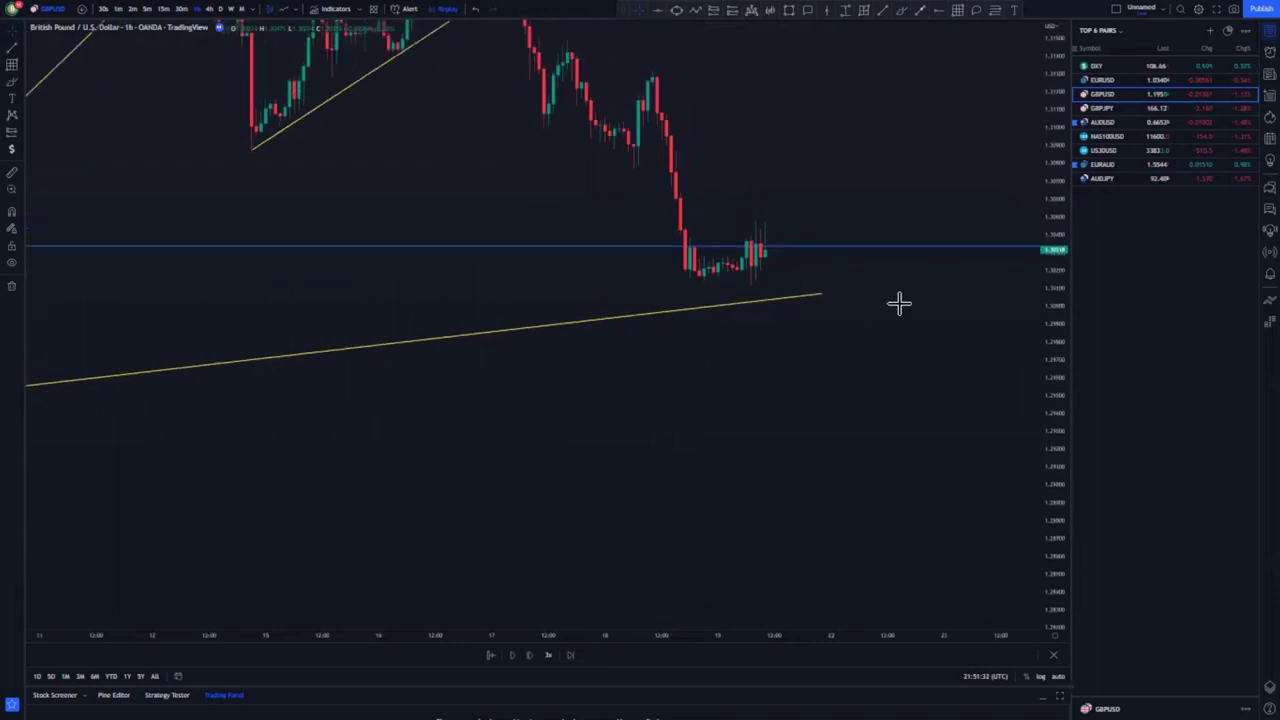
pyautogui.click(717, 247)
pyautogui.press('Delete')
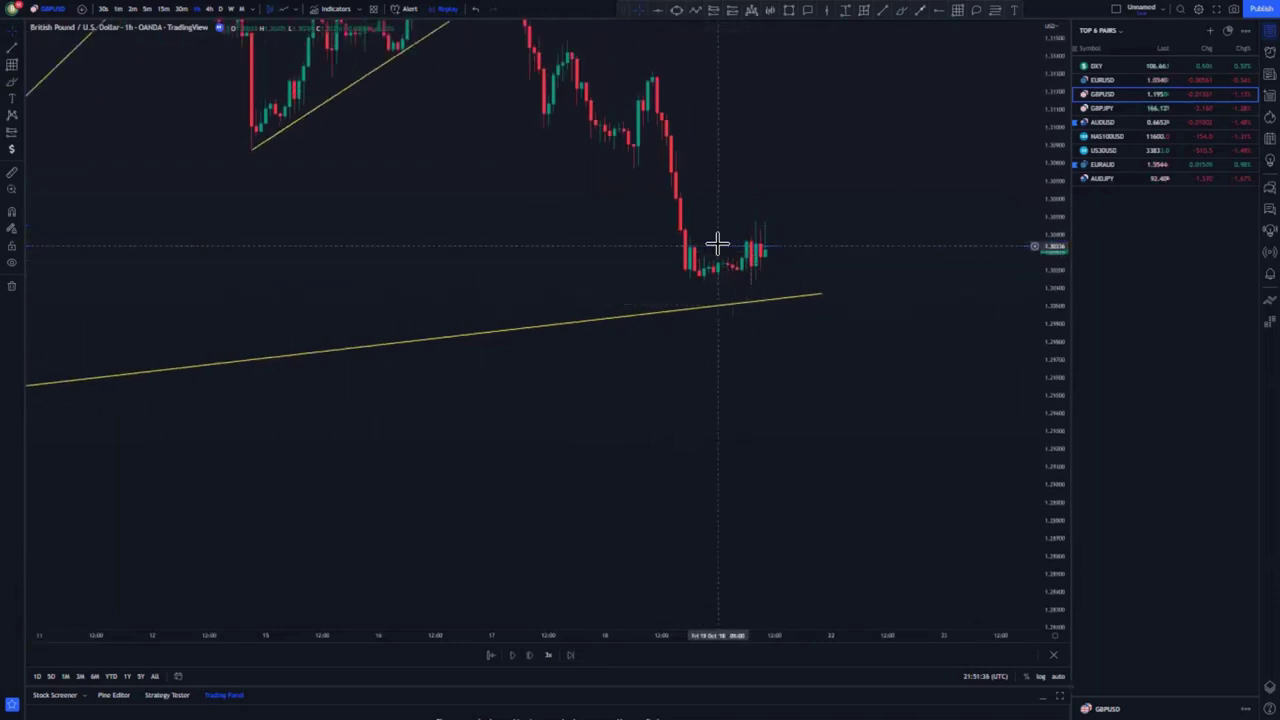
# Brush a projected rising flag above the channel line with a stepped drop to about 1.2960, and undo the sketch.
pyautogui.scroll(-3, 860, 220)
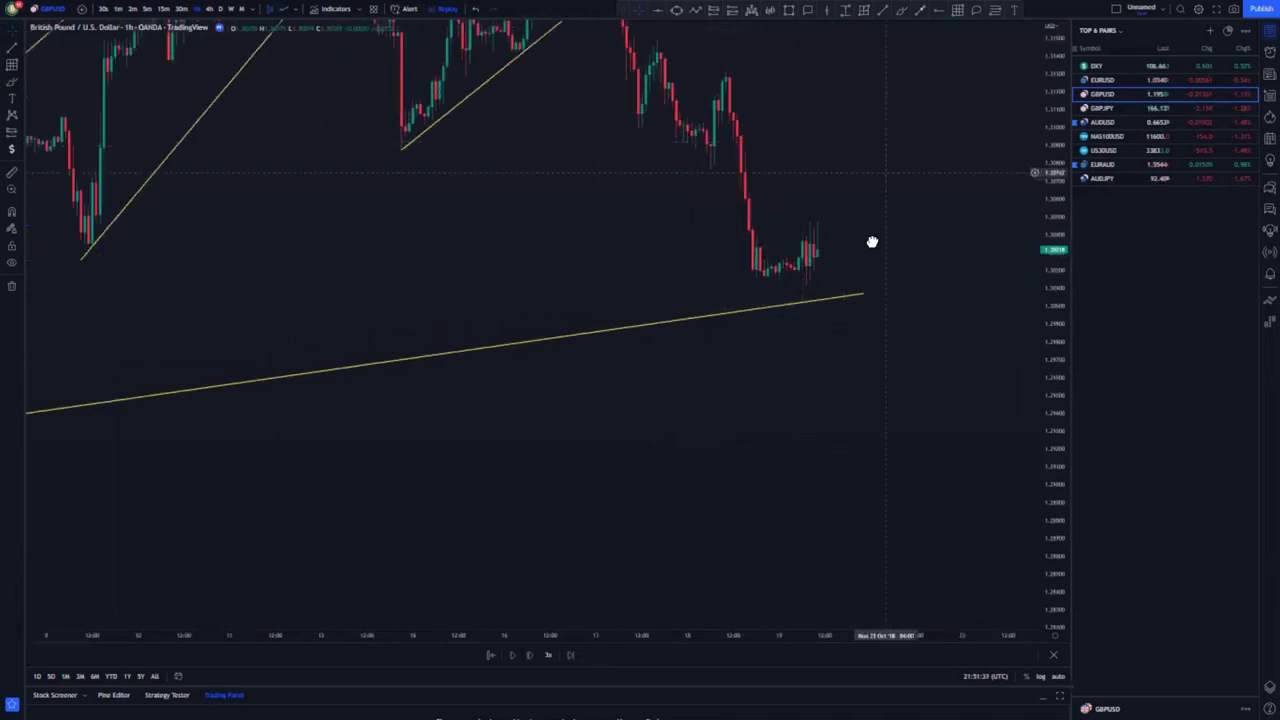
pyautogui.click(901, 12)
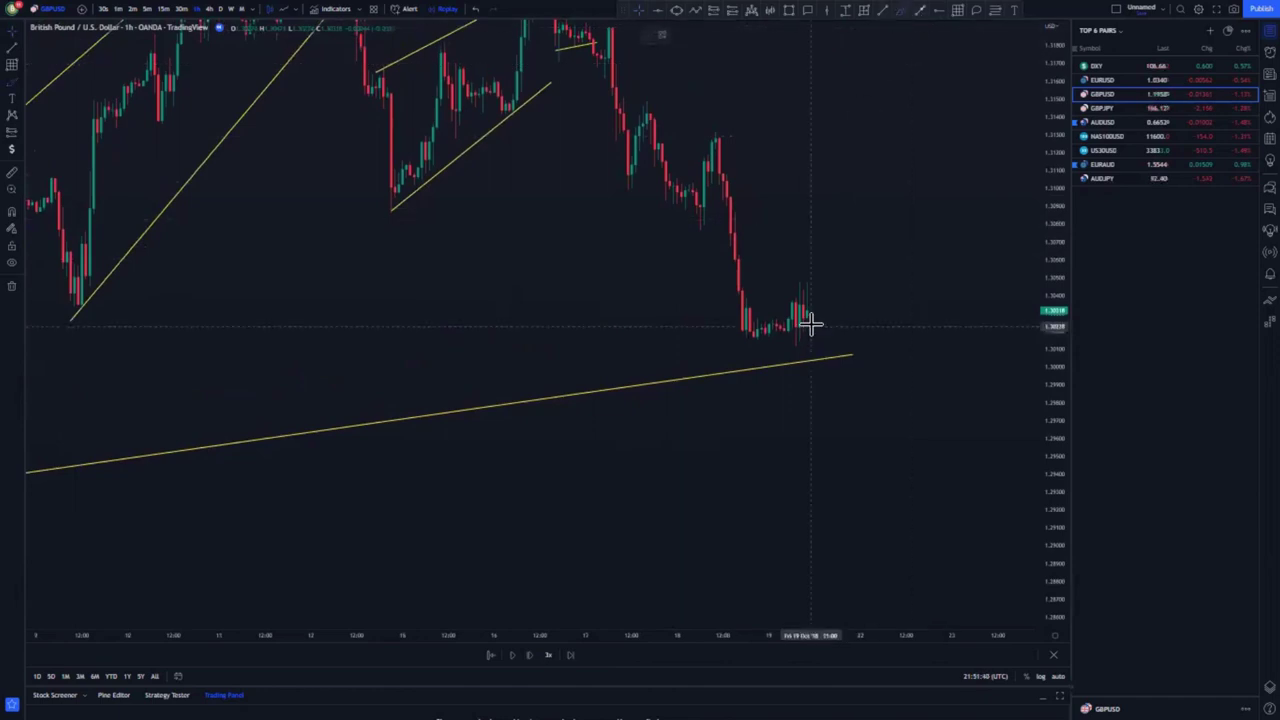
pyautogui.moveTo(812, 326)
pyautogui.mouseDown()
pyautogui.moveTo(817, 287)
pyautogui.moveTo(820, 326)
pyautogui.moveTo(837, 280)
pyautogui.moveTo(854, 320)
pyautogui.moveTo(864, 306)
pyautogui.mouseUp()
pyautogui.moveTo(874, 255)
pyautogui.mouseDown()
pyautogui.moveTo(897, 329)
pyautogui.moveTo(914, 245)
pyautogui.mouseUp()
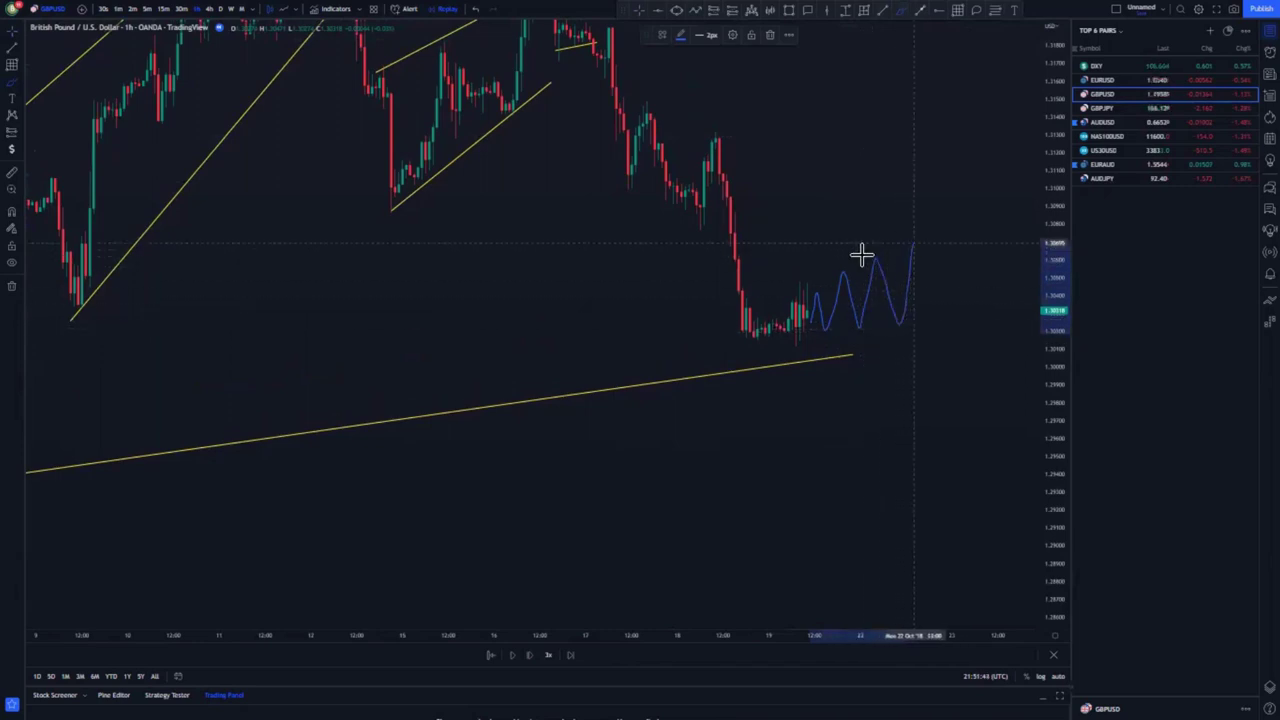
pyautogui.moveTo(743, 289); pyautogui.dragTo(921, 249)
pyautogui.moveTo(766, 343)
pyautogui.mouseDown()
pyautogui.moveTo(894, 314)
pyautogui.moveTo(921, 249)
pyautogui.moveTo(980, 434)
pyautogui.mouseUp()
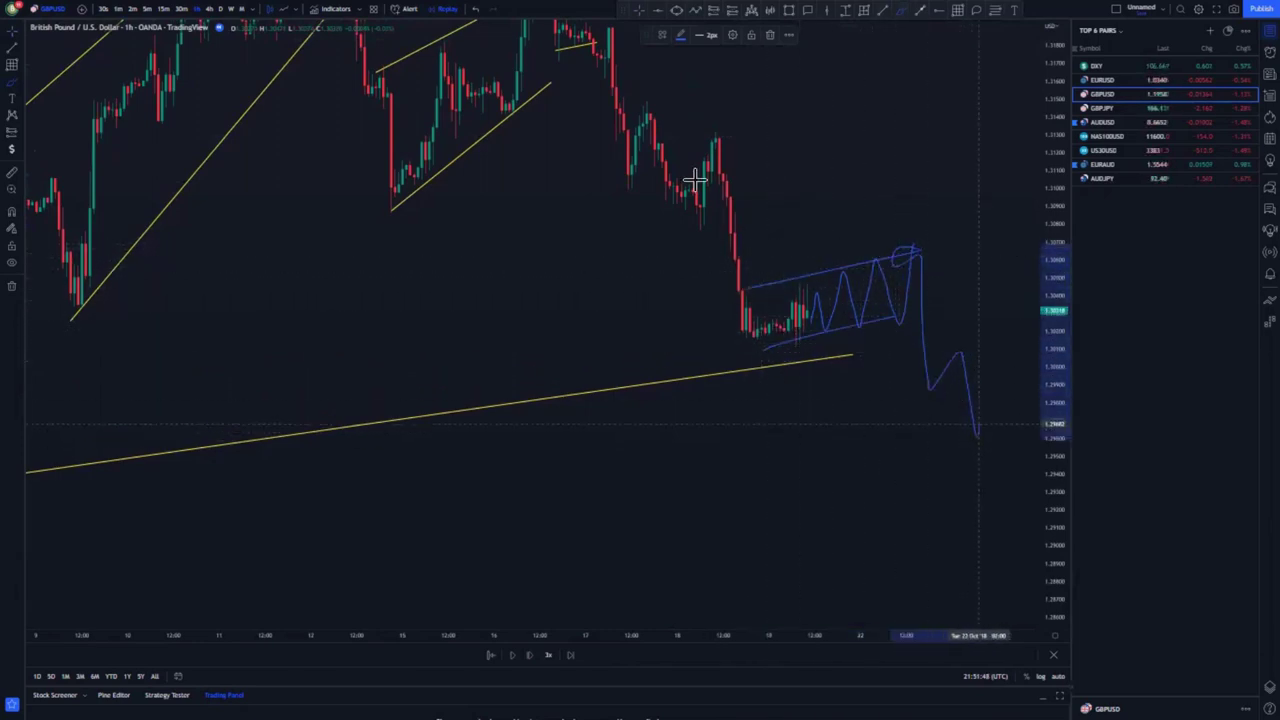
pyautogui.click(477, 12)
pyautogui.click(477, 12)
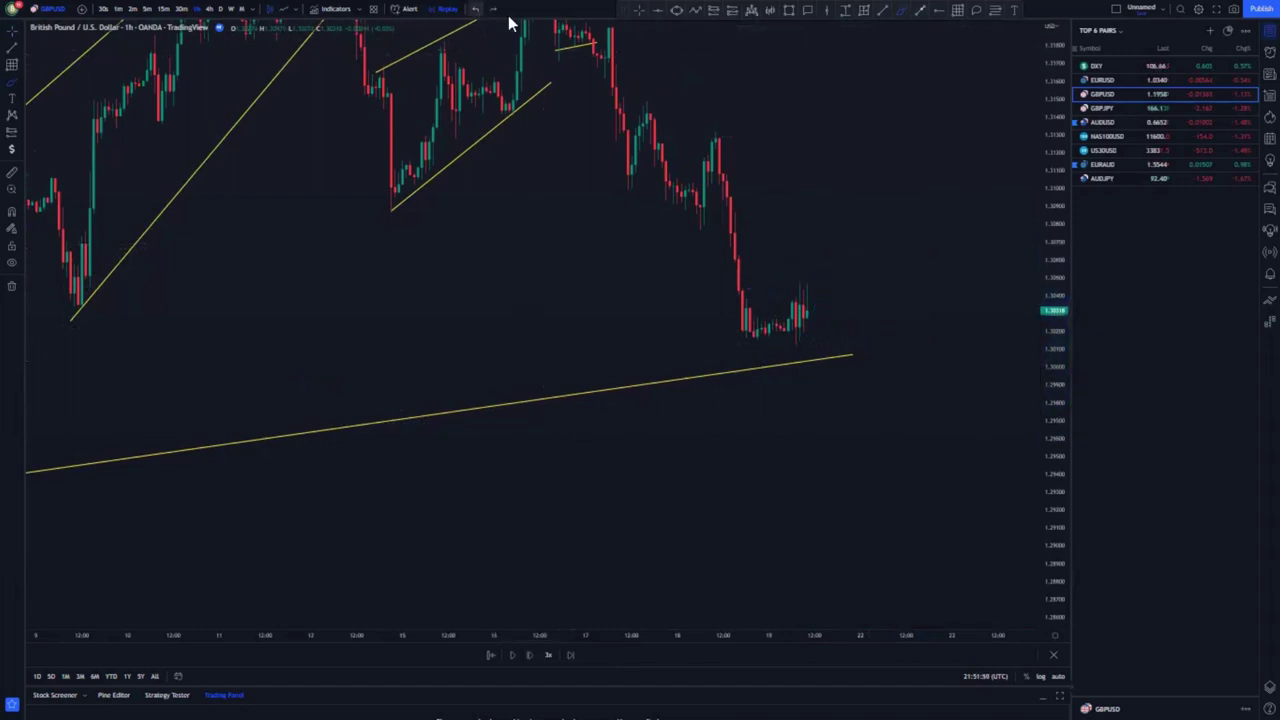
# Place a blue horizontal ray at the 18 October swing high near 1.3130.
pyautogui.moveTo(589, 260); pyautogui.dragTo(587, 256)
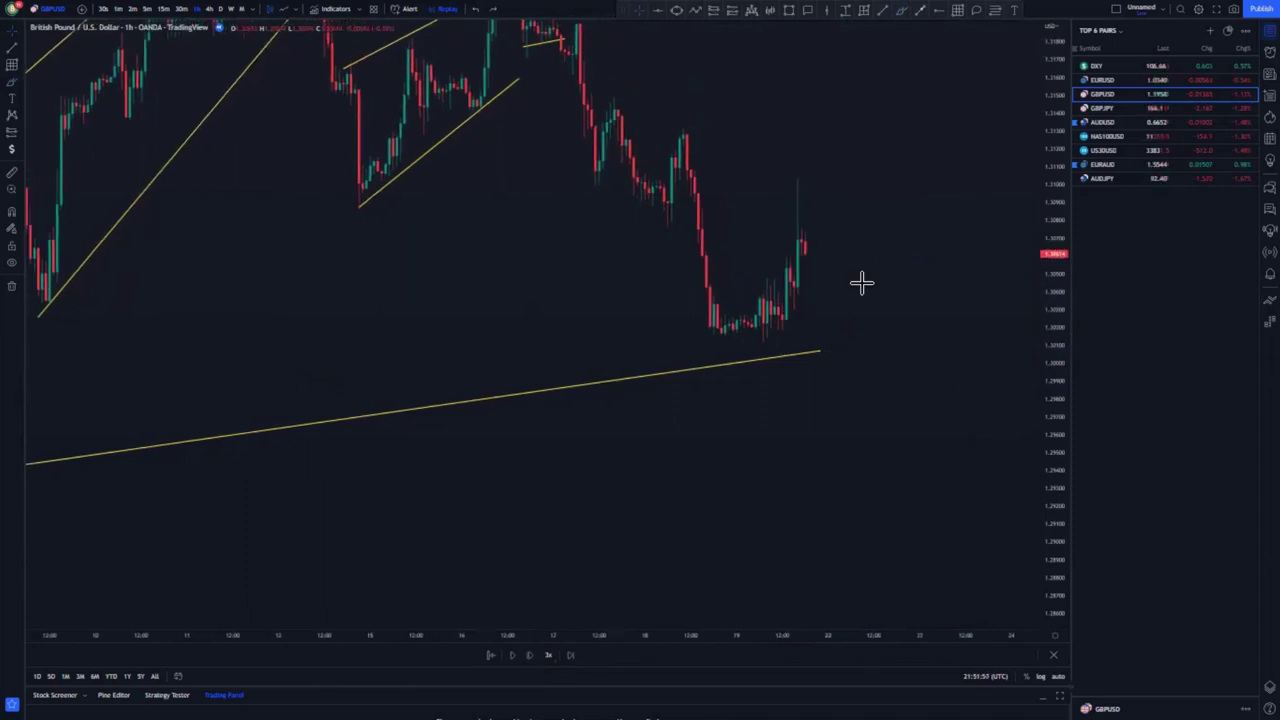
pyautogui.click(938, 11)
pyautogui.click(685, 134)
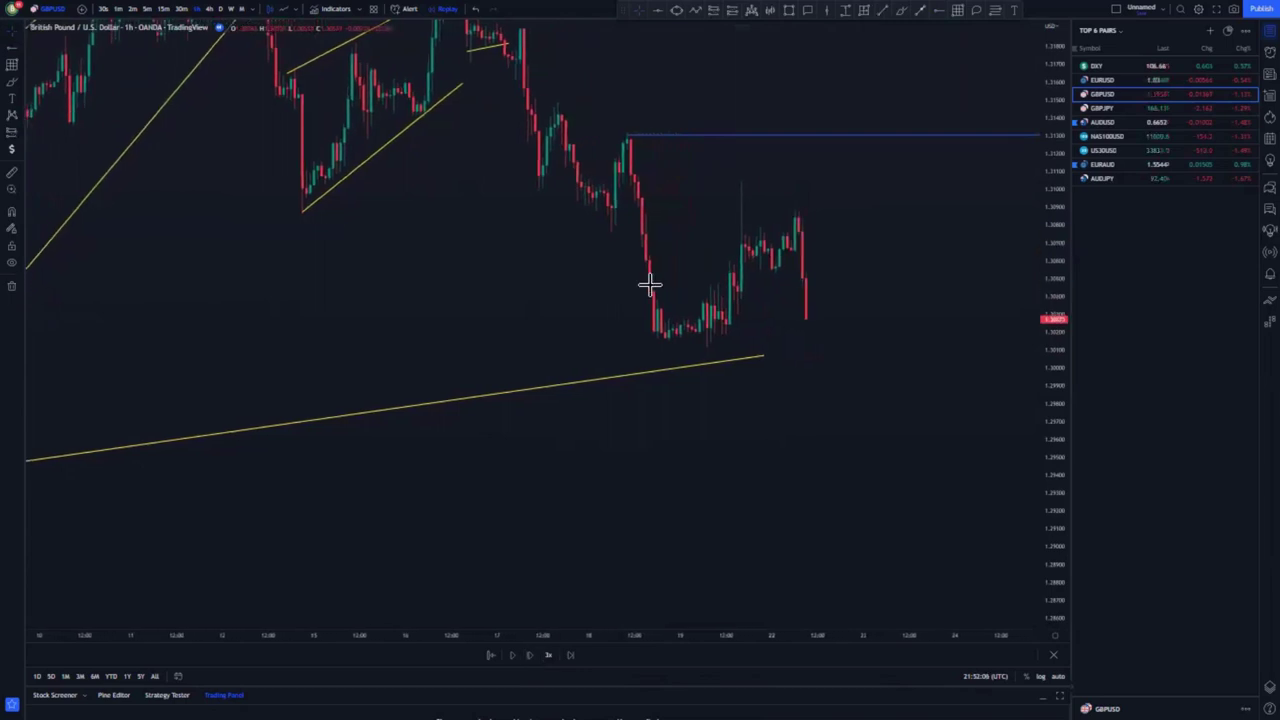
# Draw two rising yellow trend lines along the lows and highs of the 19–22 October flag, adjusting the upper line's start.
pyautogui.click(709, 357)
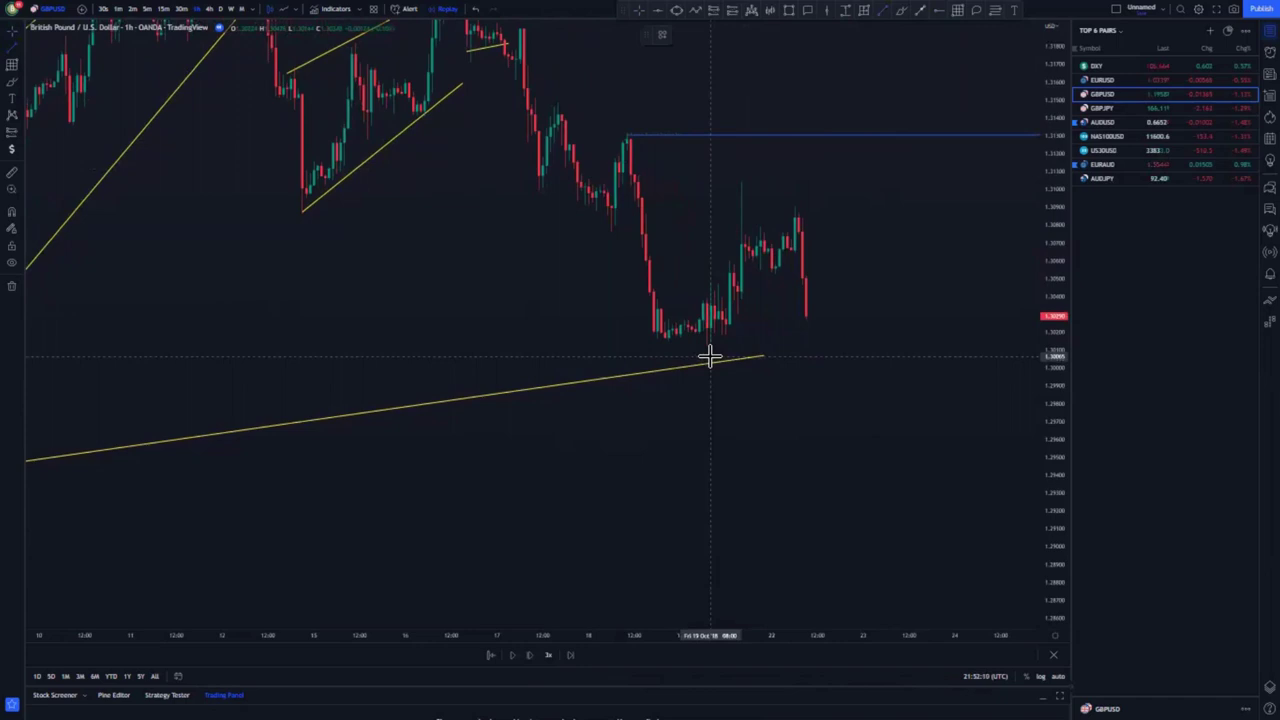
pyautogui.click(801, 245)
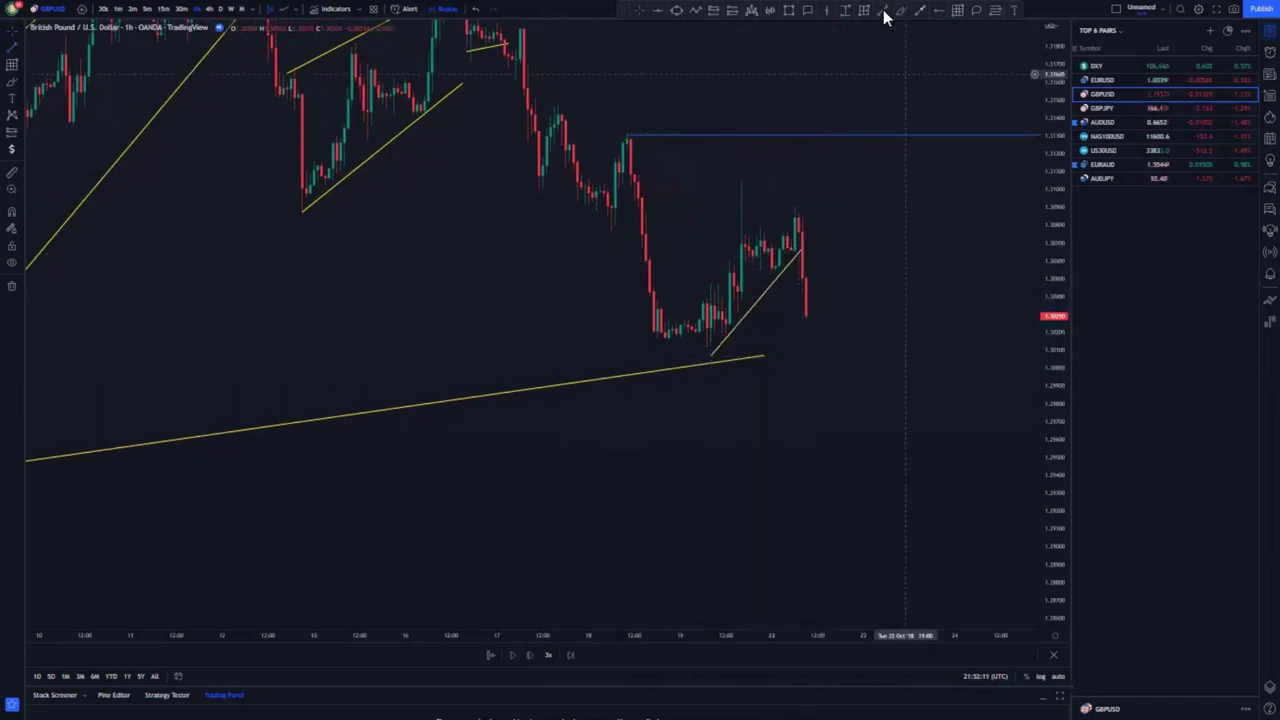
pyautogui.click(692, 303)
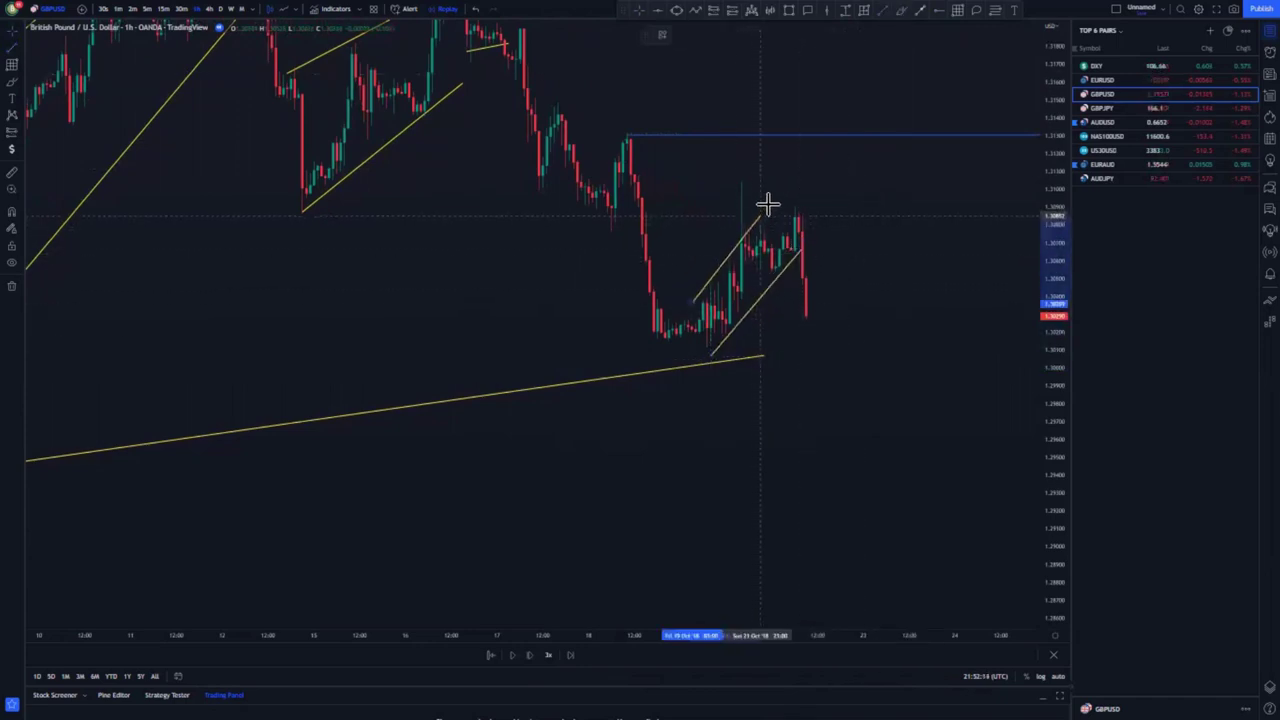
pyautogui.click(771, 199)
pyautogui.click(882, 10)
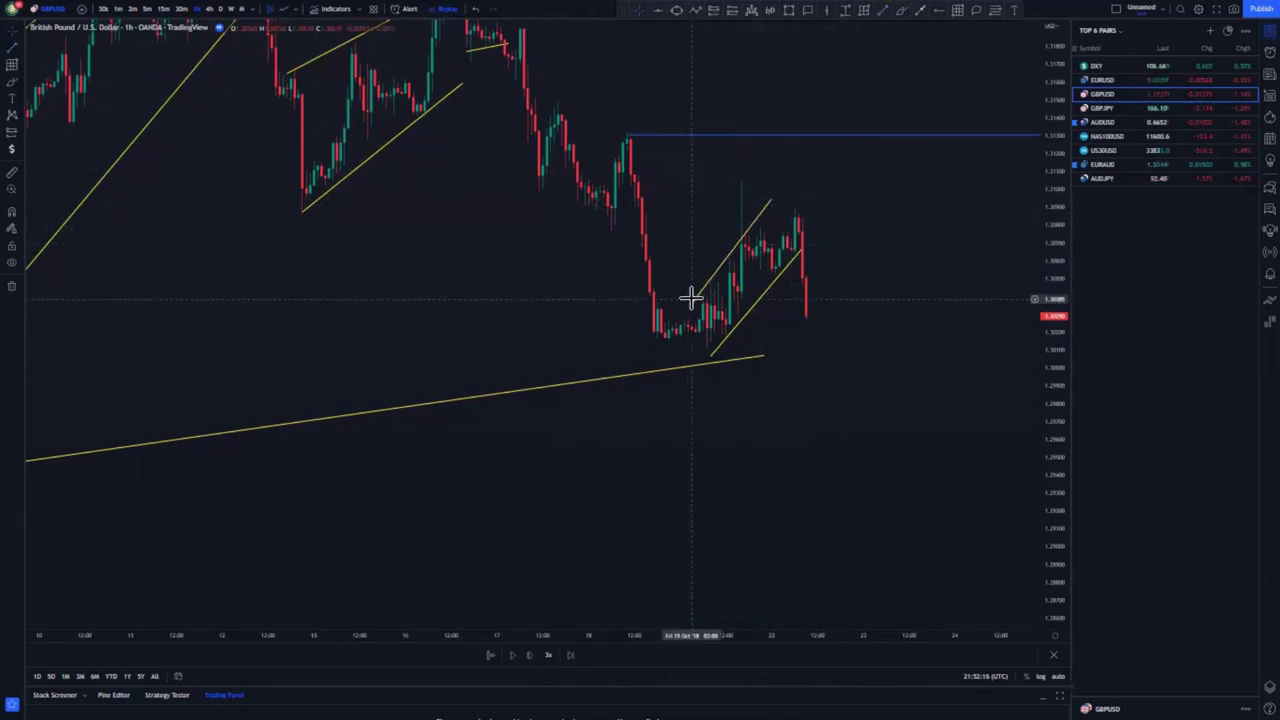
pyautogui.moveTo(692, 302); pyautogui.dragTo(688, 309)
# Brush a projected small consolidation below the flag with a stepped drop to about 1.2953, and undo the sketch.
pyautogui.moveTo(802, 381); pyautogui.dragTo(726, 350)
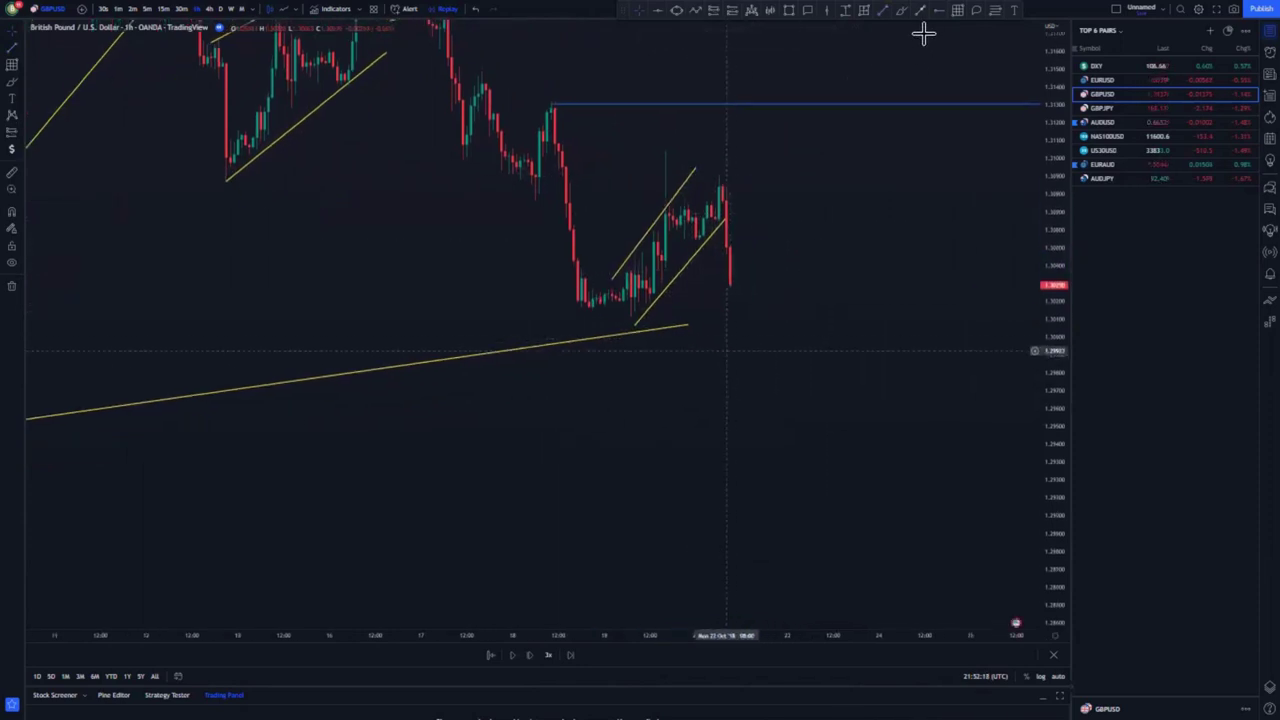
pyautogui.click(901, 11)
pyautogui.moveTo(728, 286)
pyautogui.mouseDown()
pyautogui.moveTo(742, 292)
pyautogui.moveTo(769, 260)
pyautogui.moveTo(780, 266)
pyautogui.moveTo(777, 340)
pyautogui.moveTo(823, 371)
pyautogui.moveTo(835, 420)
pyautogui.mouseUp()
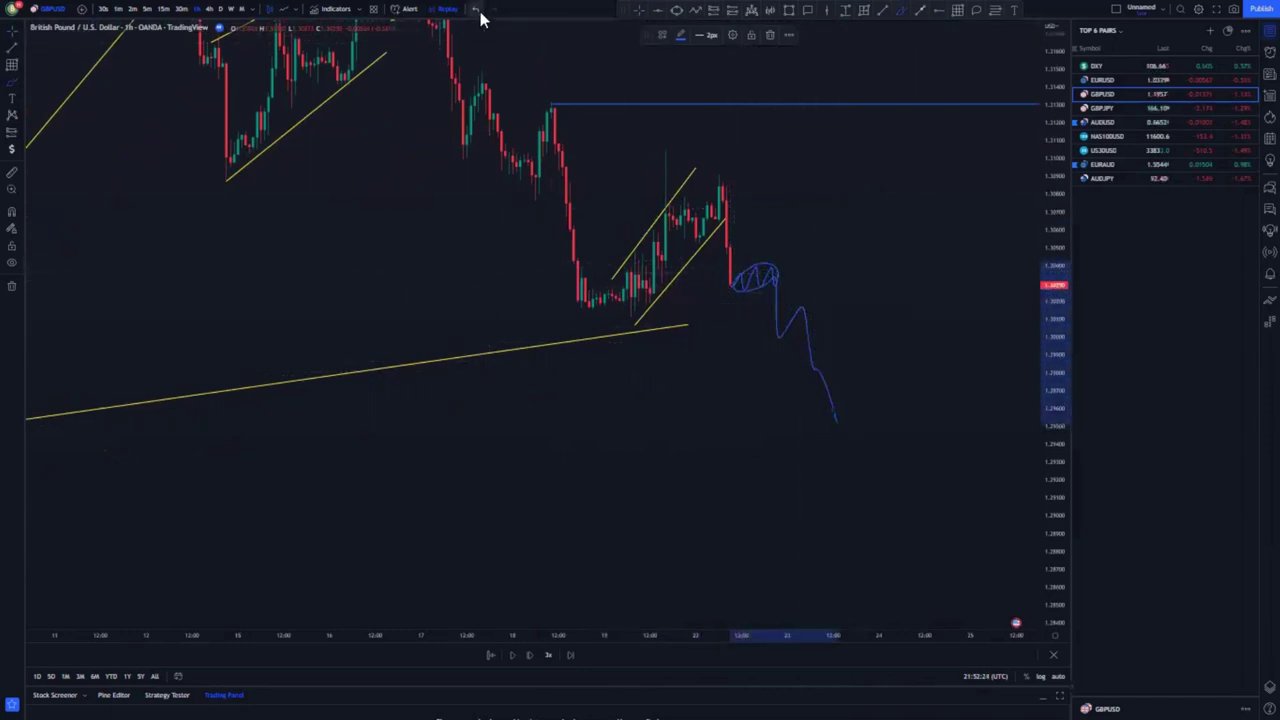
pyautogui.click(477, 11)
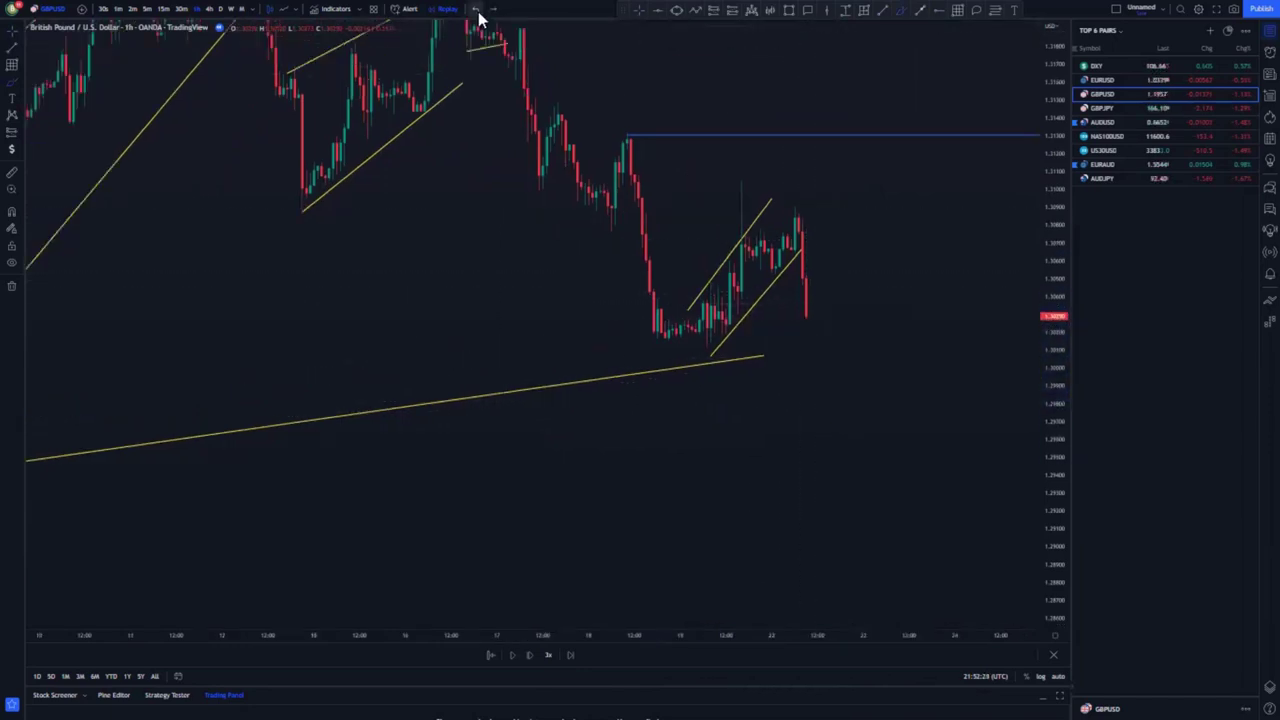
# Advance the replay bar by bar through the 22 October drop below the long rising channel line.
pyautogui.click(531, 658)
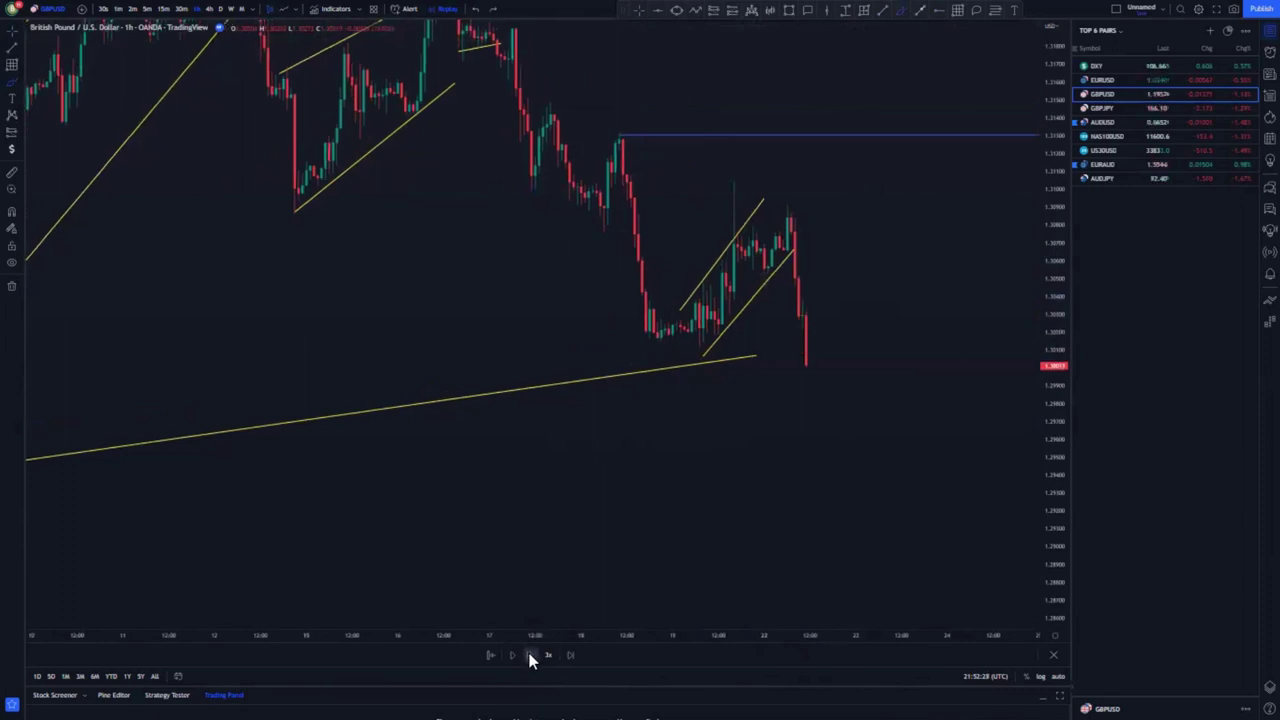
pyautogui.click(531, 658)
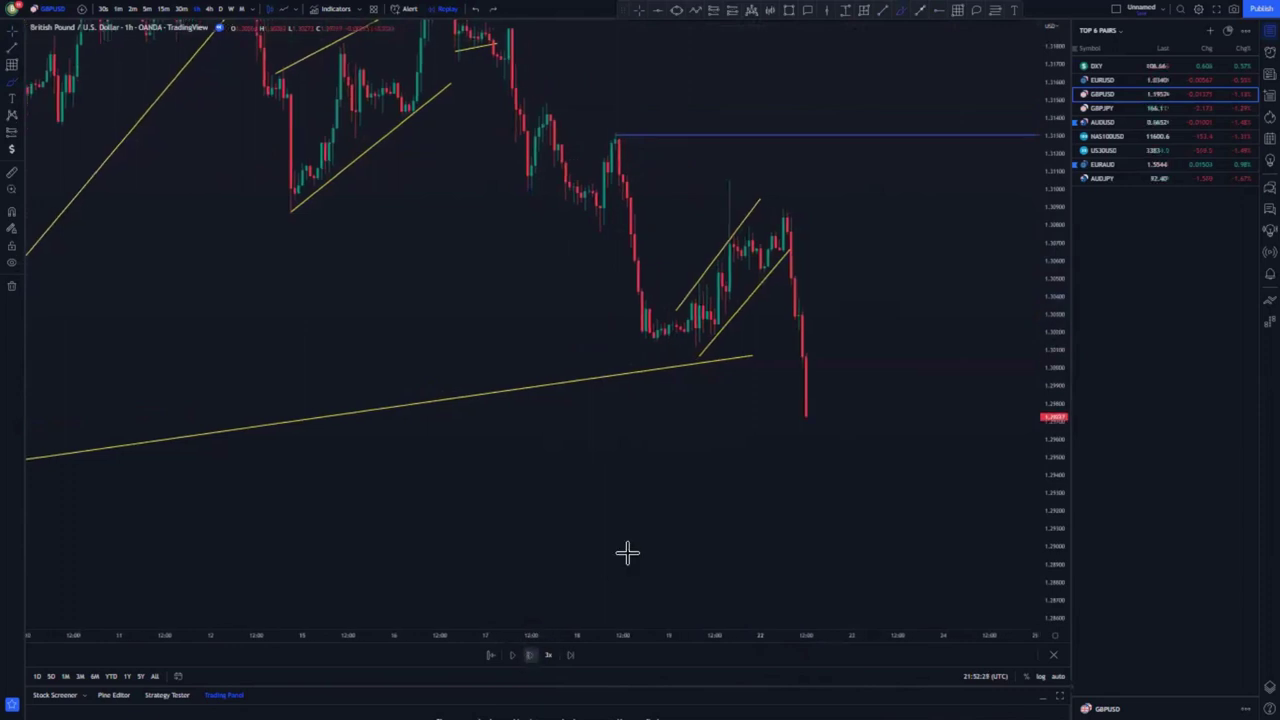
pyautogui.scroll(-4, 845, 447)
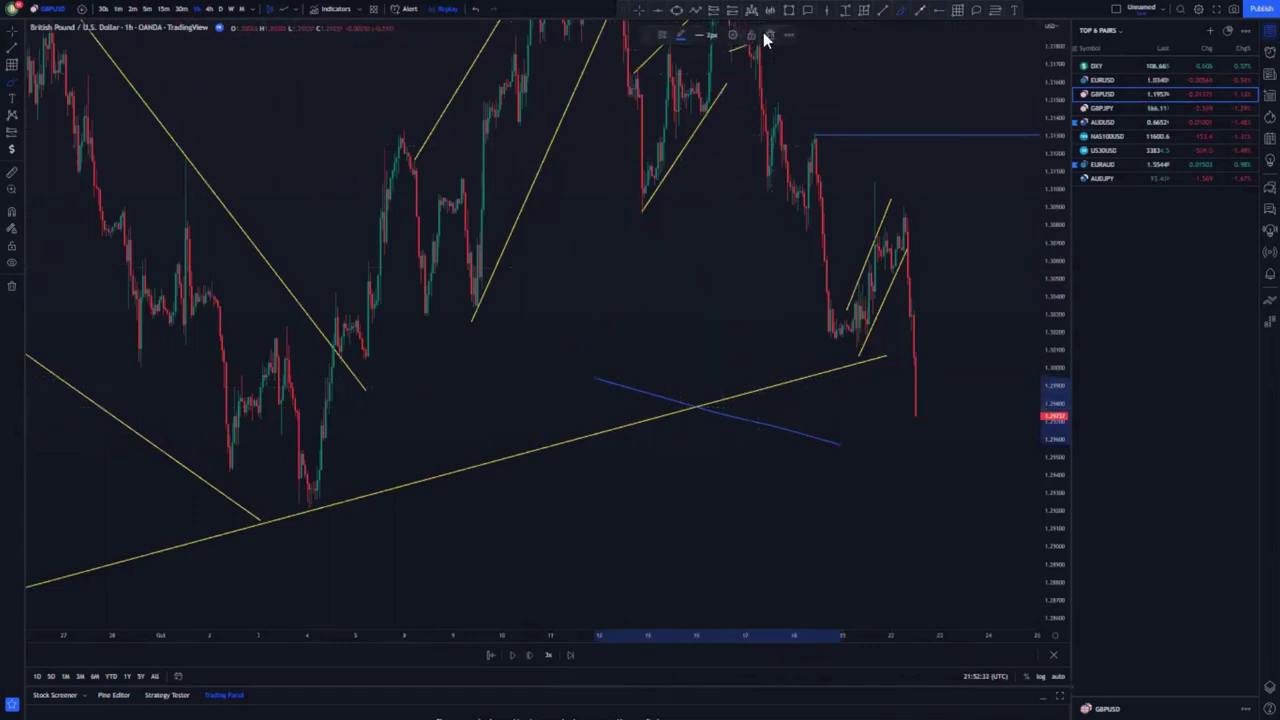
pyautogui.scroll(4, 806, 426)
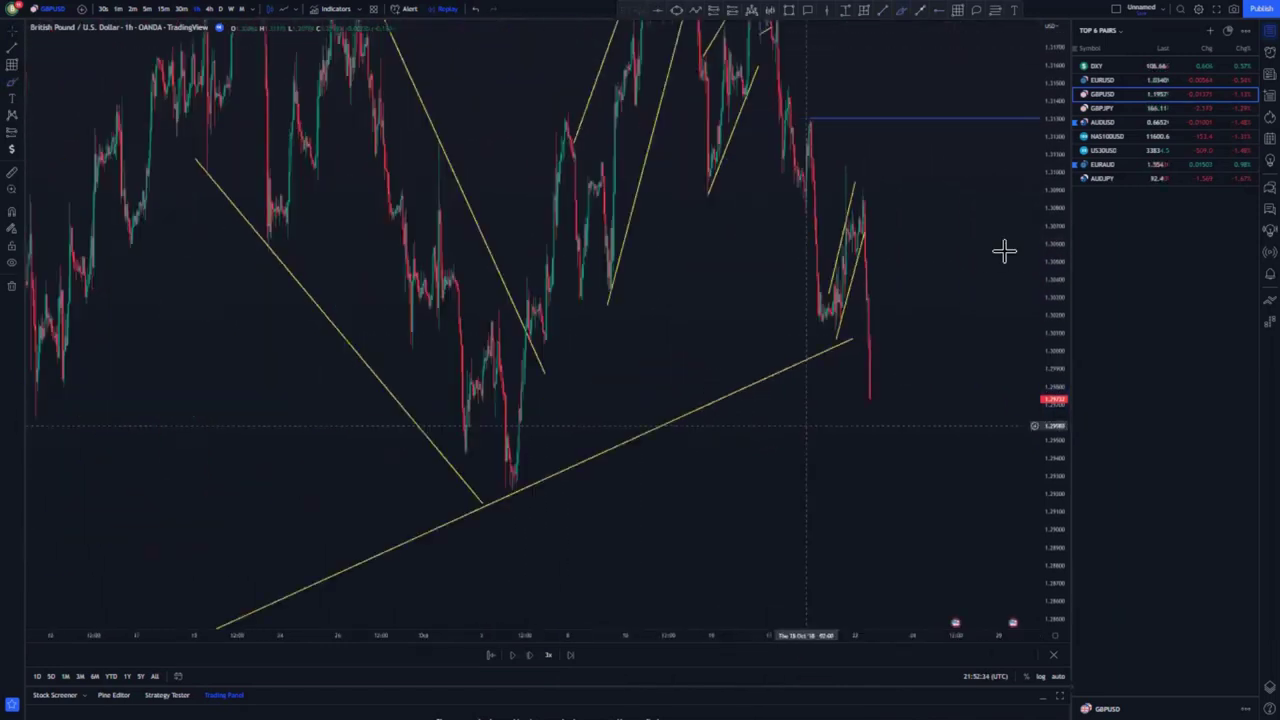
pyautogui.moveTo(1057, 151); pyautogui.dragTo(1043, 365)
pyautogui.scroll(7, 720, 332)
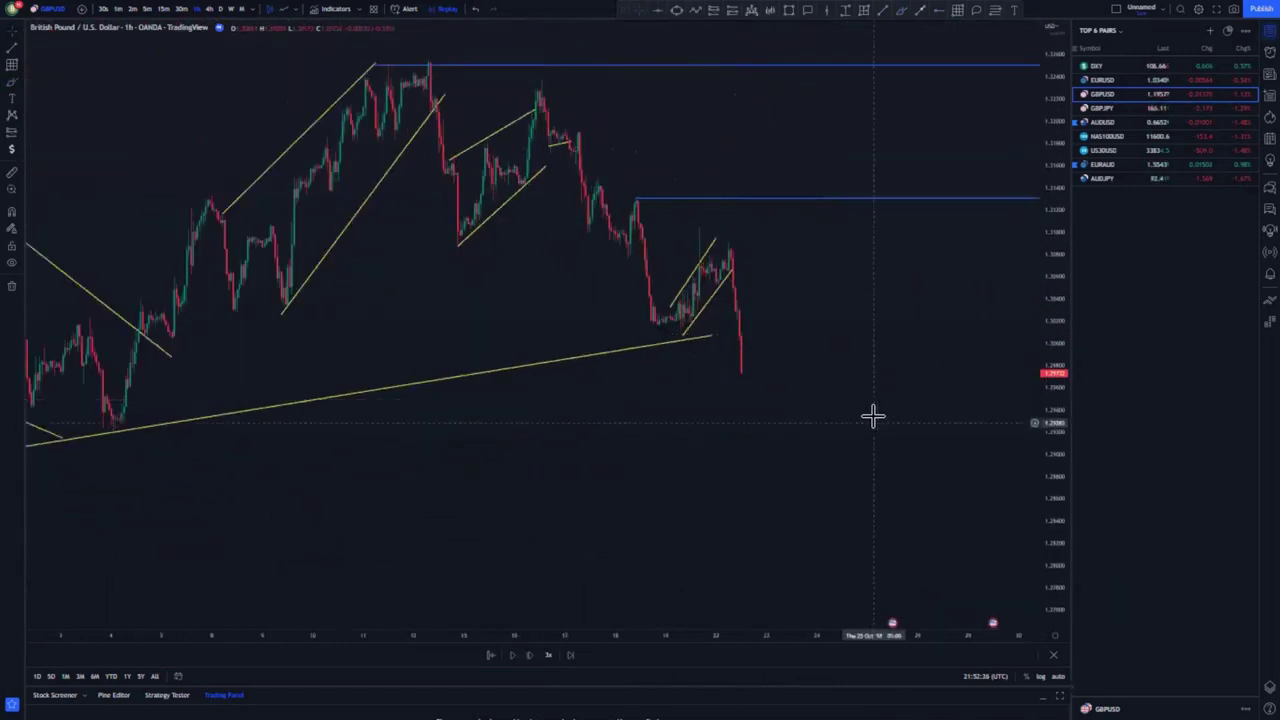
pyautogui.moveTo(874, 418); pyautogui.dragTo(911, 329)
pyautogui.click(530, 658)
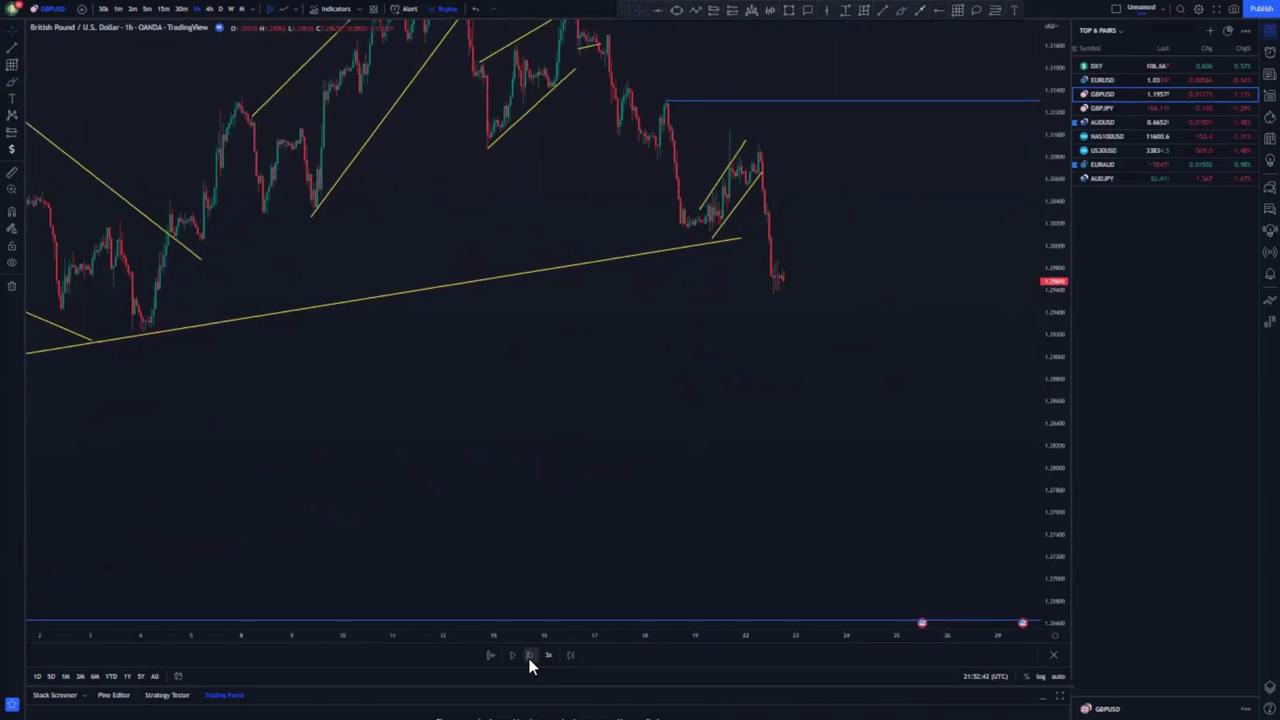
# Draw a short rising trend line under the 22 October consolidation lows, from about 1.2956 to 1.2963.
pyautogui.scroll(5, 643, 371)
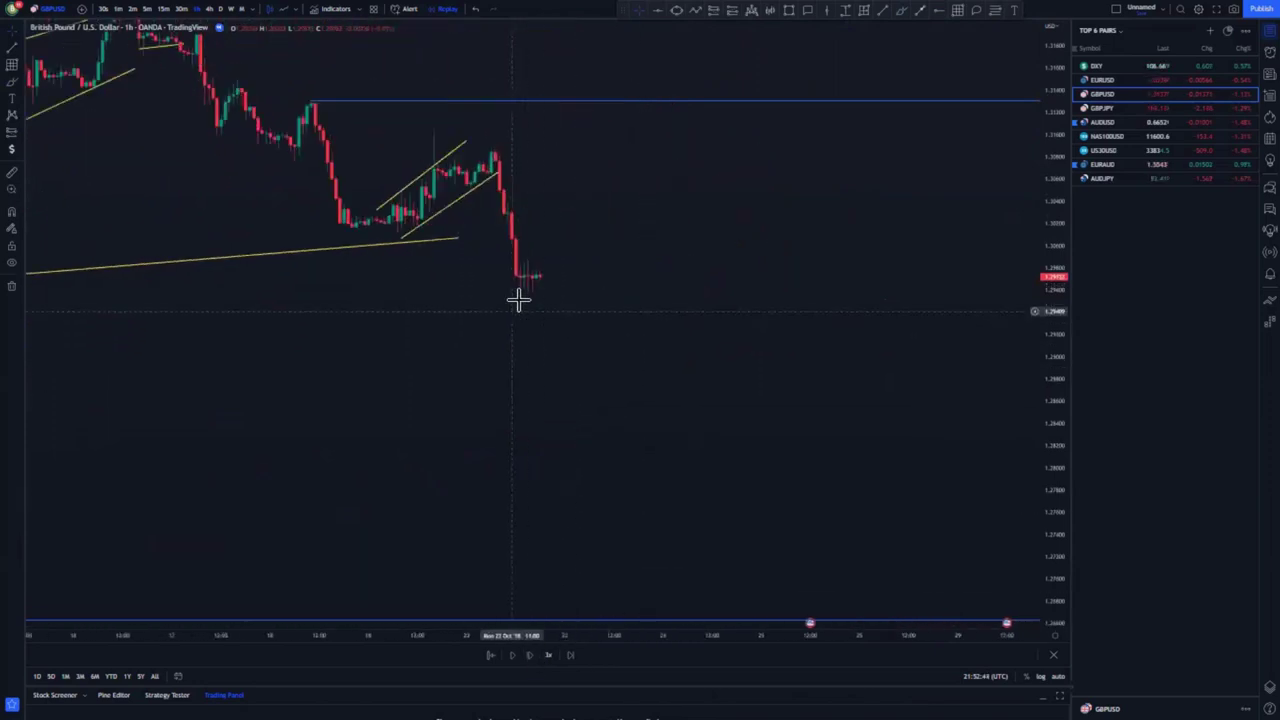
pyautogui.click(884, 14)
pyautogui.click(515, 292)
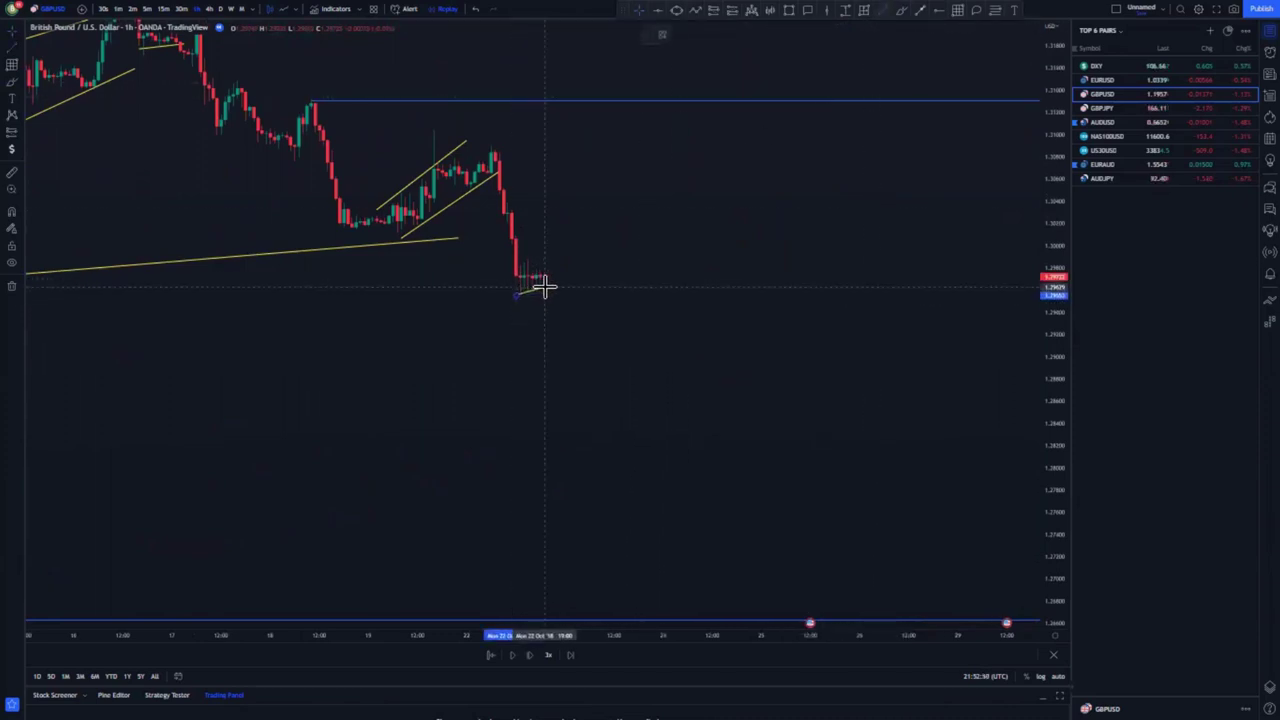
pyautogui.click(543, 287)
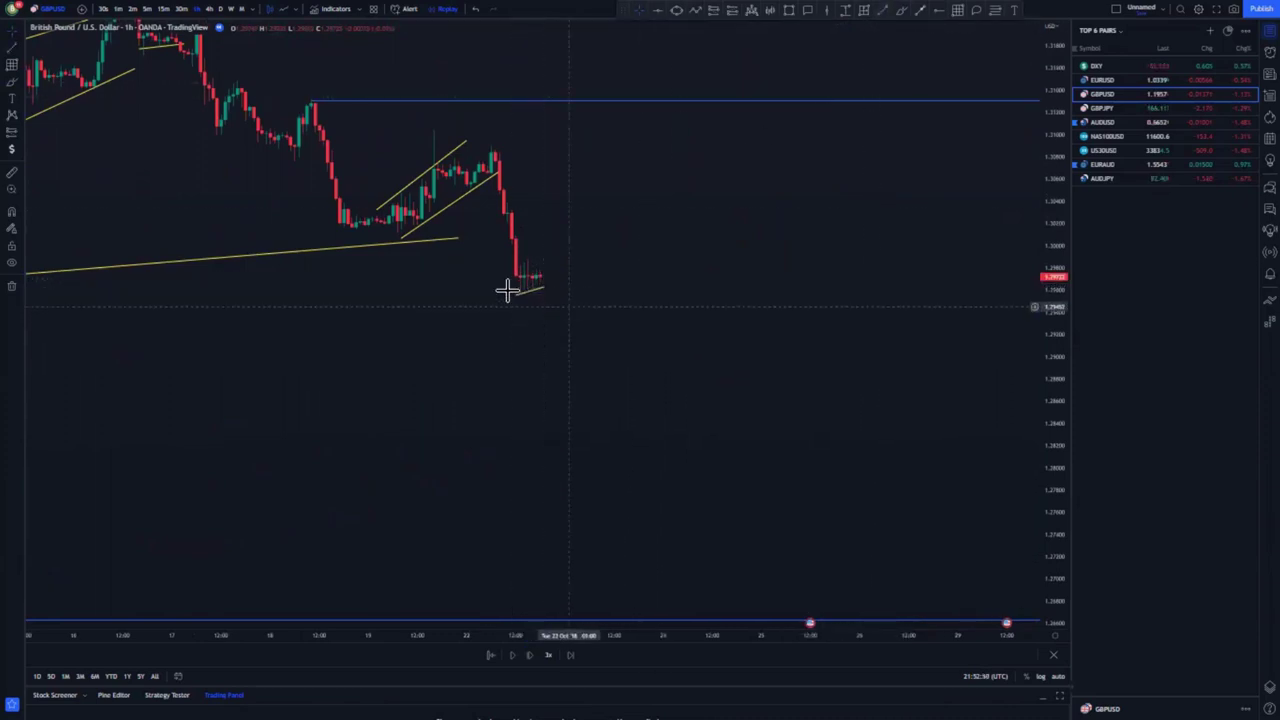
# Place a short position below the consolidation with entry about 1.2948, stop about 1.2992 and target at the blue line near 1.2662.
pyautogui.click(713, 14)
pyautogui.click(540, 302)
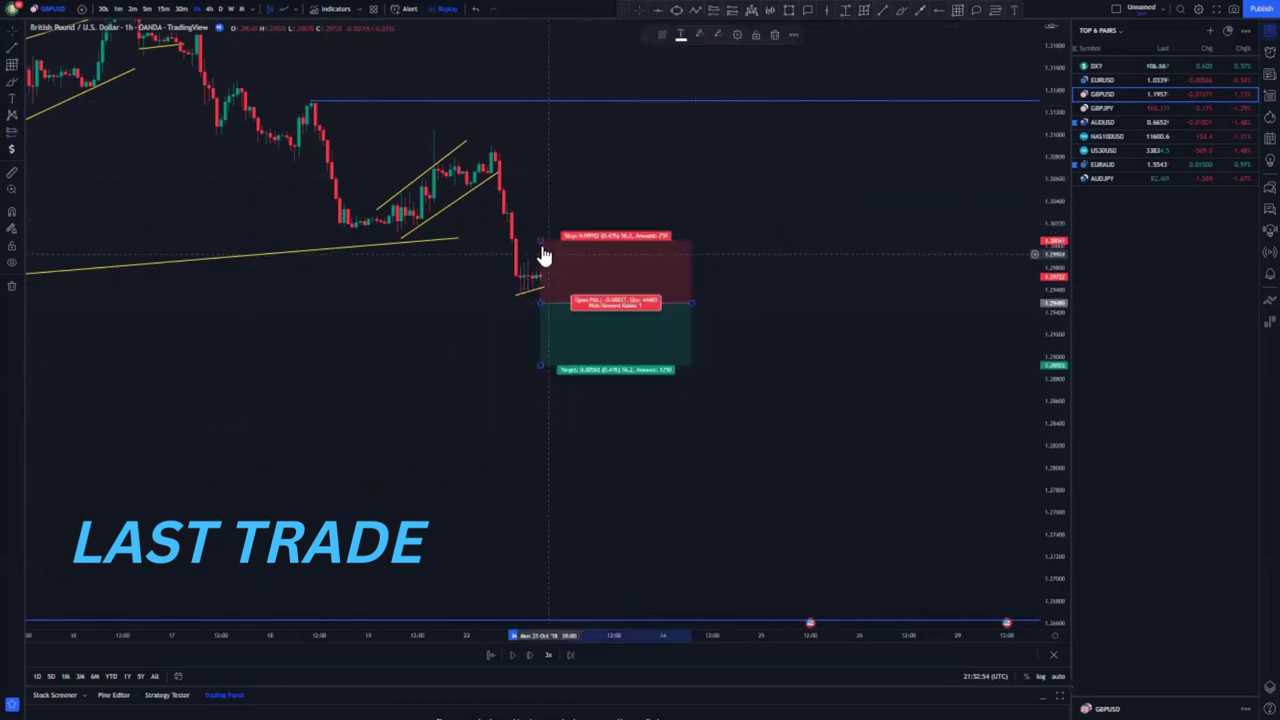
pyautogui.moveTo(541, 243); pyautogui.dragTo(541, 255)
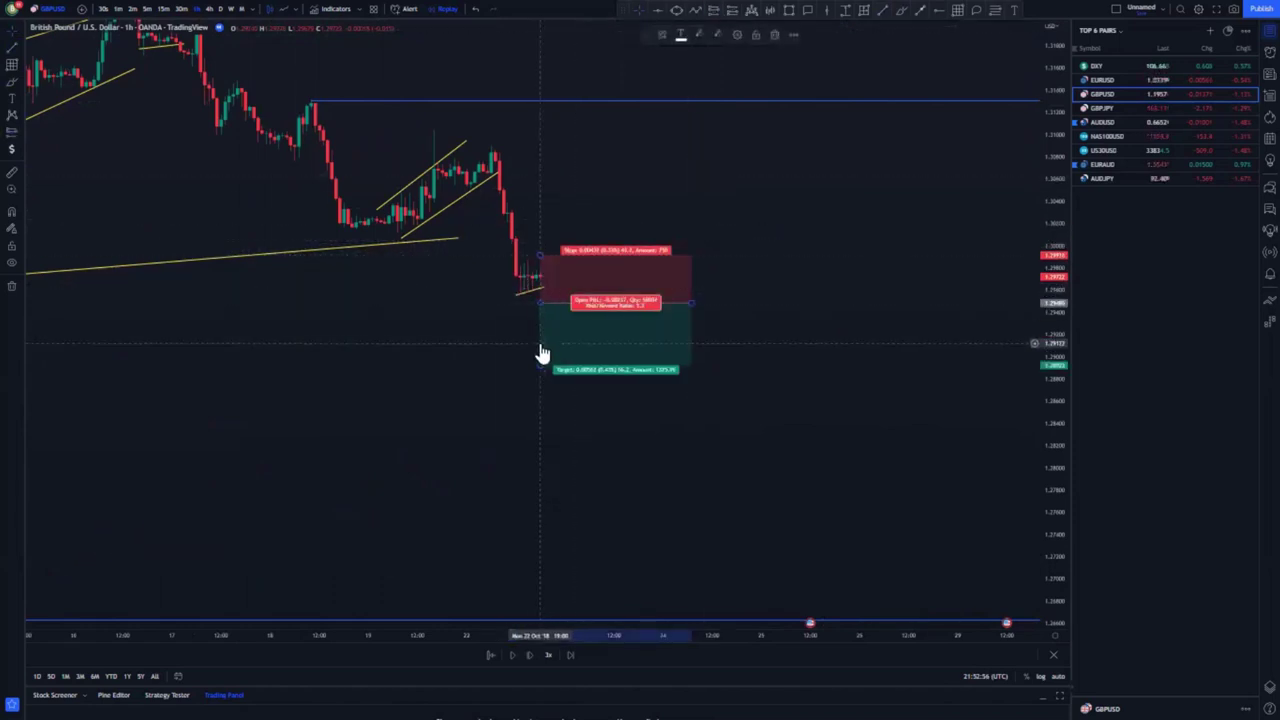
pyautogui.moveTo(540, 368); pyautogui.dragTo(540, 612)
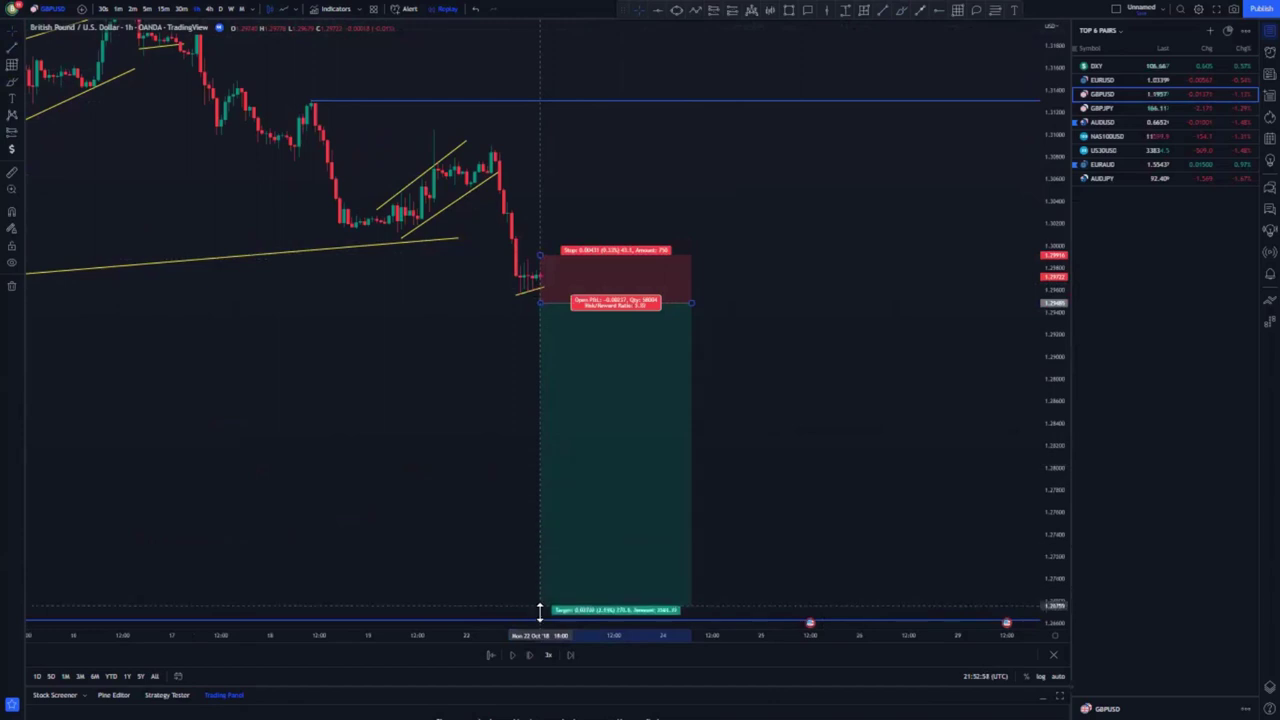
pyautogui.click(437, 446)
pyautogui.scroll(-1, 436, 444)
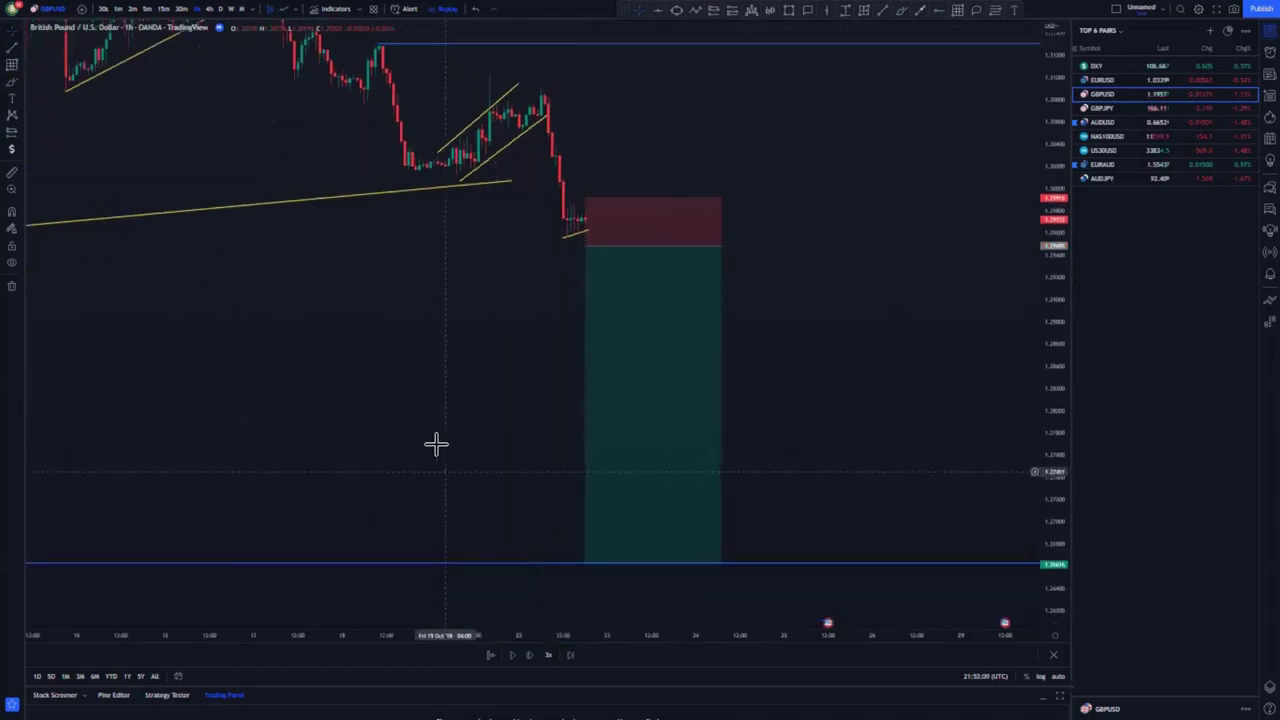
# Advance the replay a few bars and extend the small trend line under the consolidation.
pyautogui.click(531, 656)
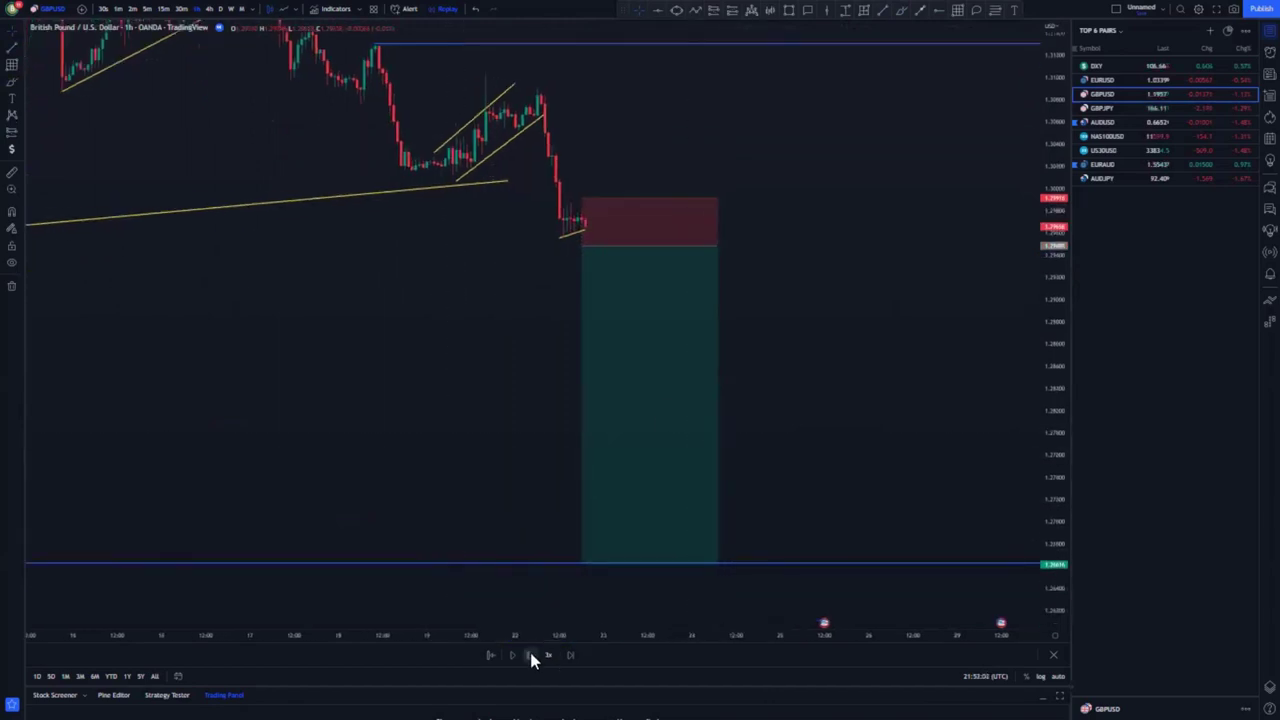
pyautogui.click(531, 656)
pyautogui.click(531, 656)
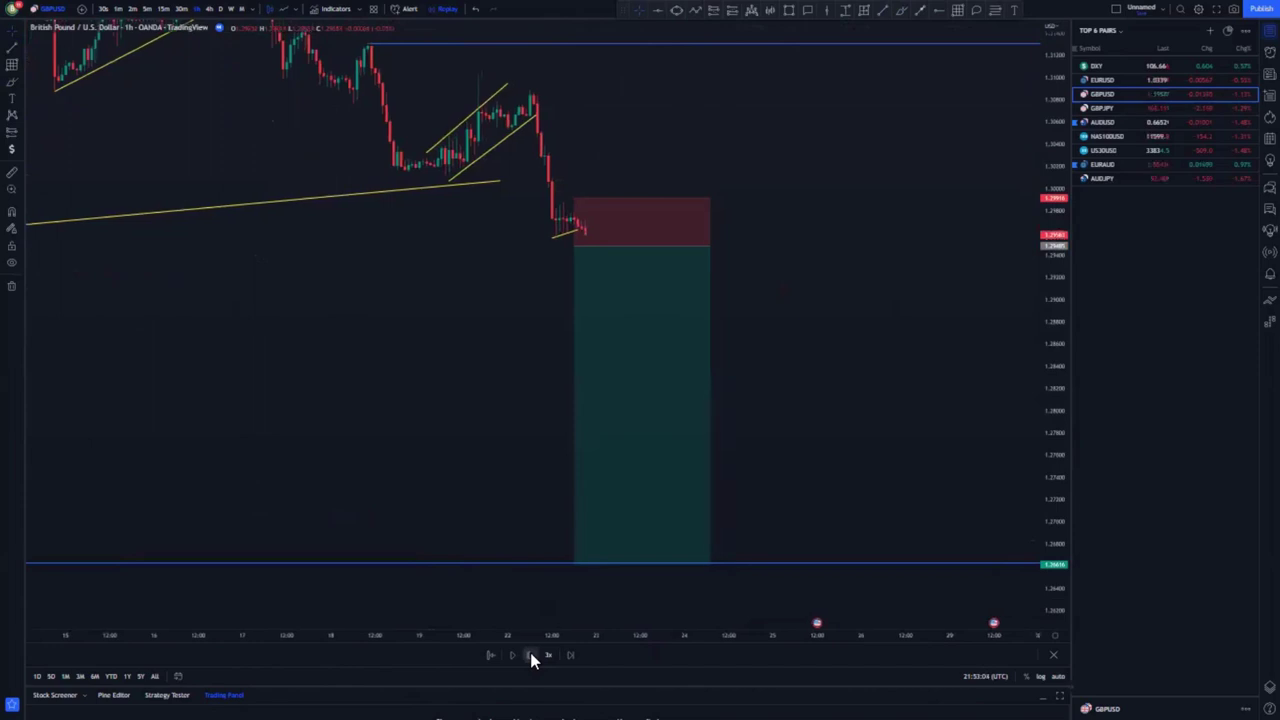
pyautogui.click(531, 656)
pyautogui.click(531, 656)
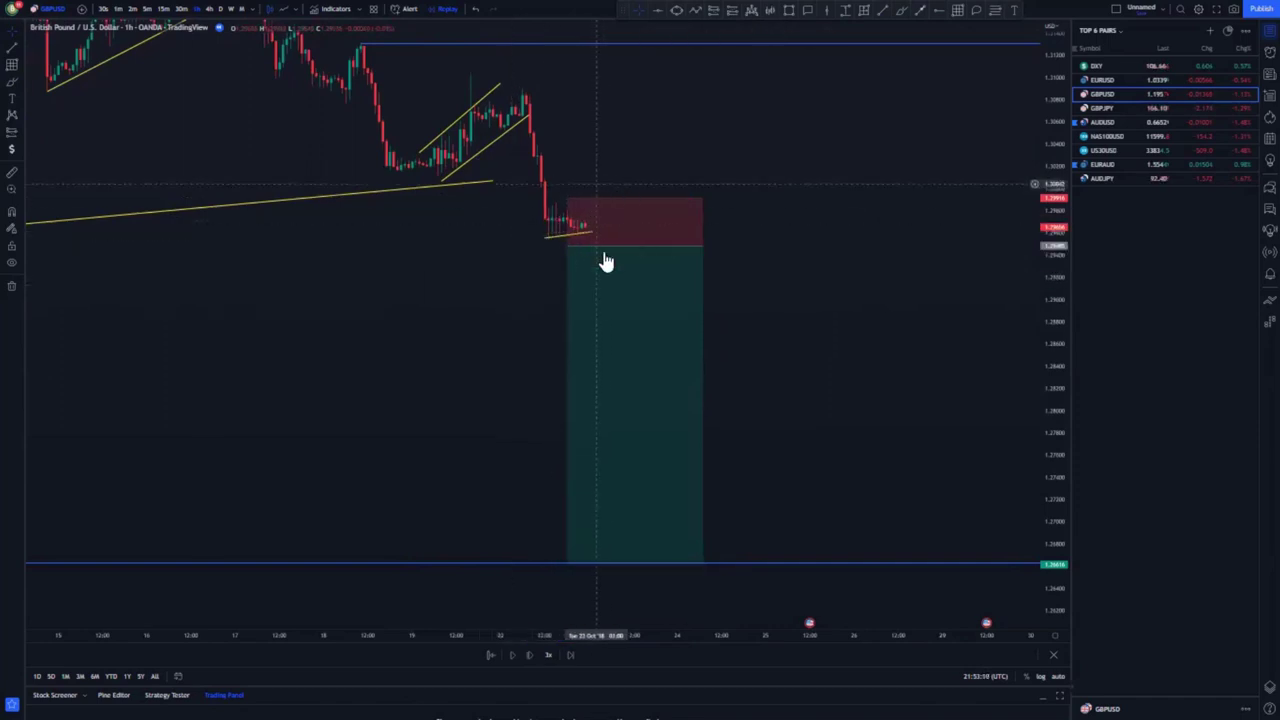
# Shift the short position to the newer bars with entry about 1.2952, and set its stop to about 1.2991.
pyautogui.moveTo(589, 274); pyautogui.dragTo(592, 268)
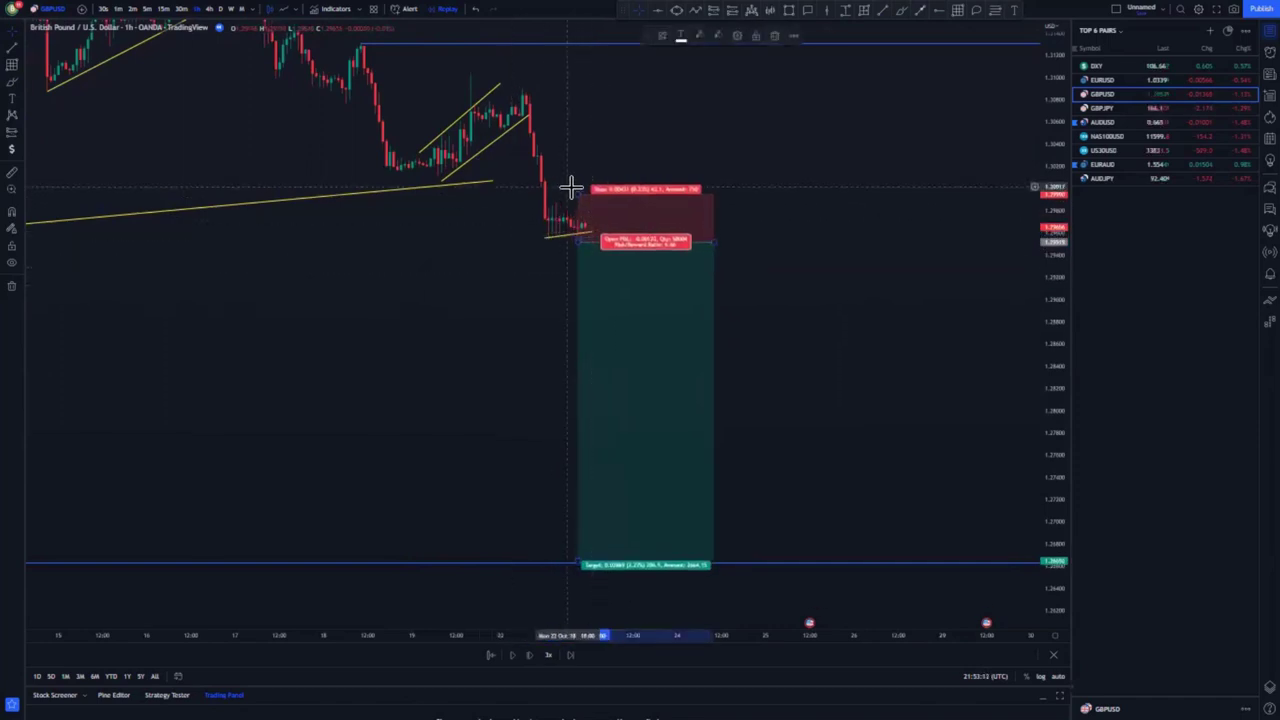
pyautogui.moveTo(580, 189); pyautogui.dragTo(579, 197)
pyautogui.click(508, 350)
pyautogui.scroll(-3, 491, 377)
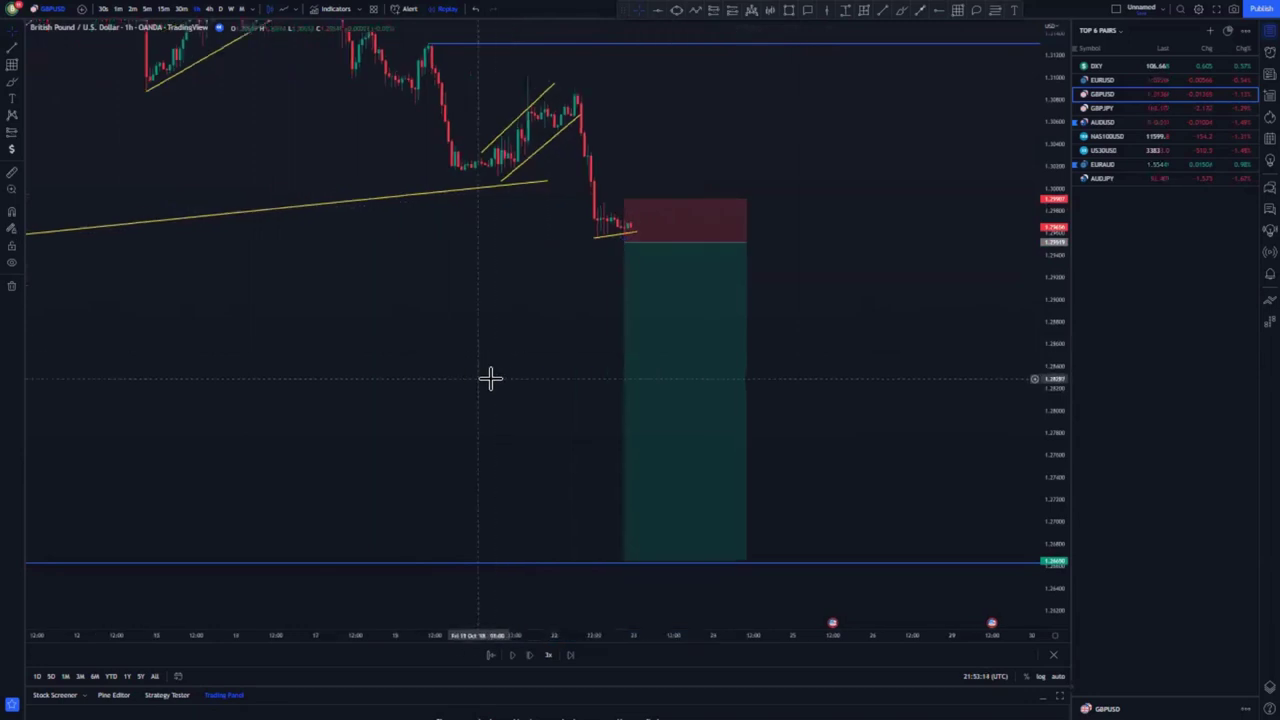
# Advance the replay several bars into 23 October with the short position pending.
pyautogui.moveTo(603, 368); pyautogui.dragTo(593, 303)
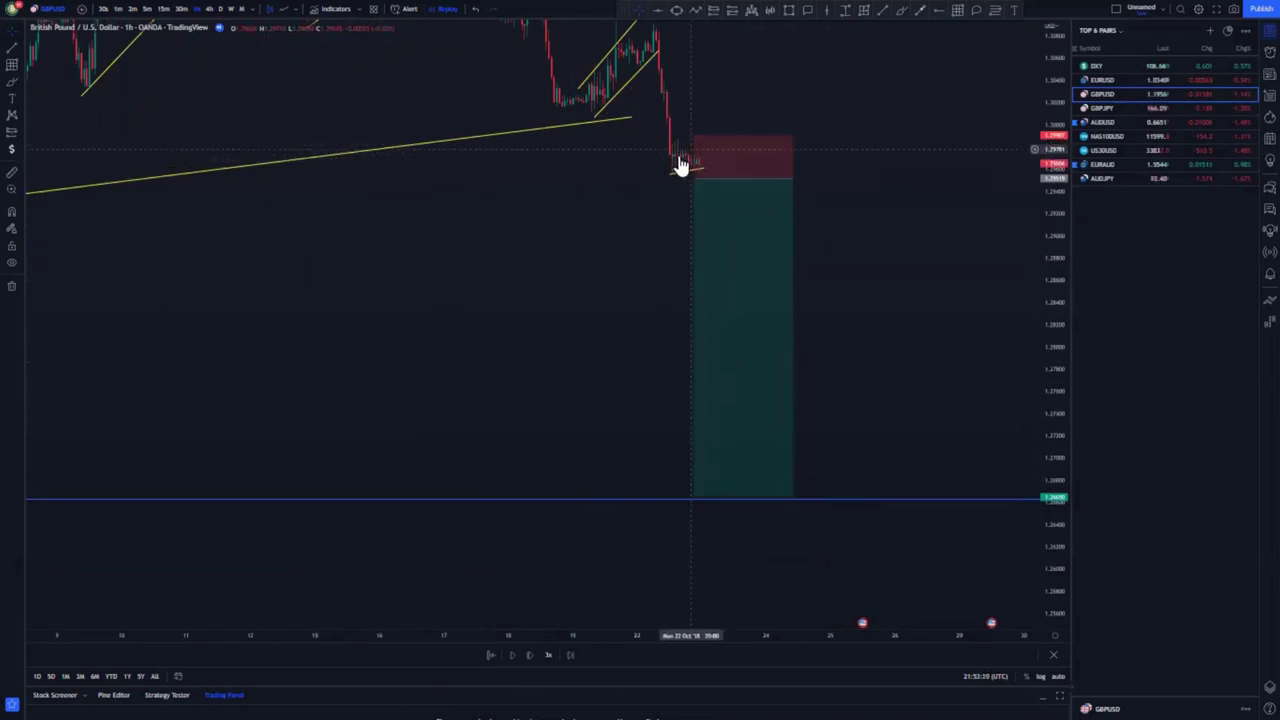
pyautogui.click(530, 657)
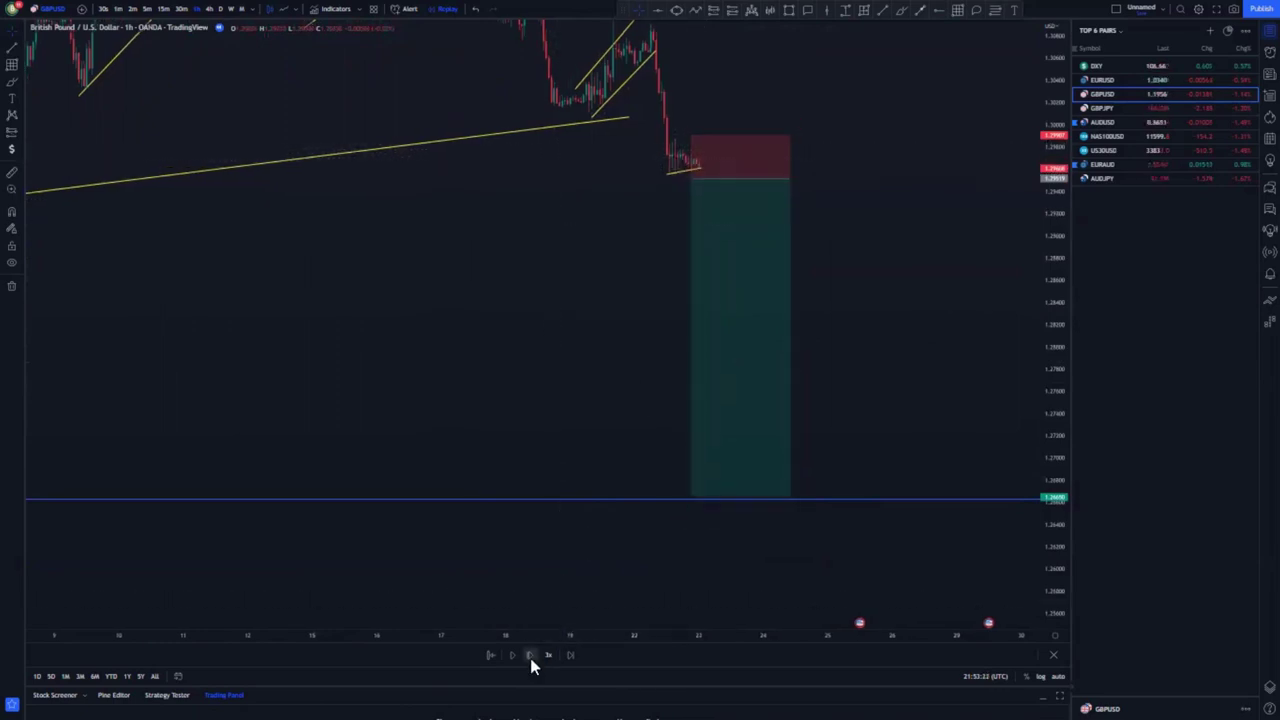
pyautogui.click(531, 659)
pyautogui.click(531, 659)
pyautogui.click(531, 659)
pyautogui.click(531, 659)
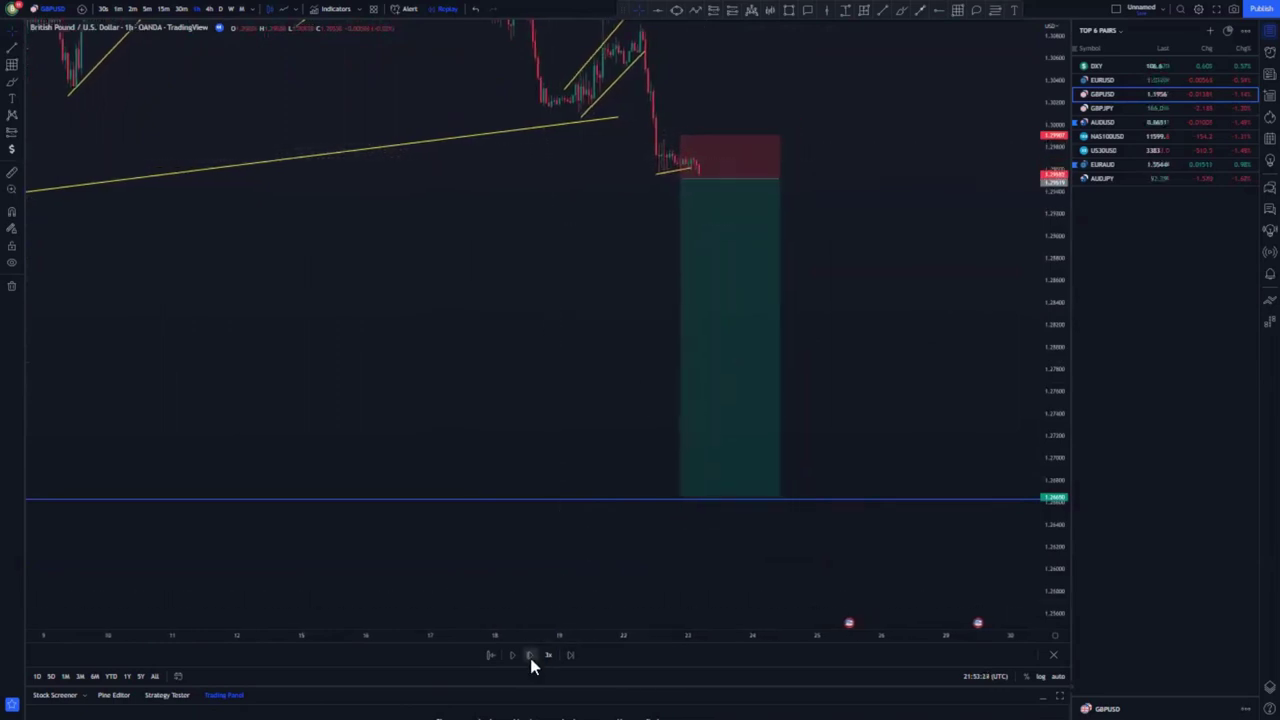
pyautogui.click(531, 659)
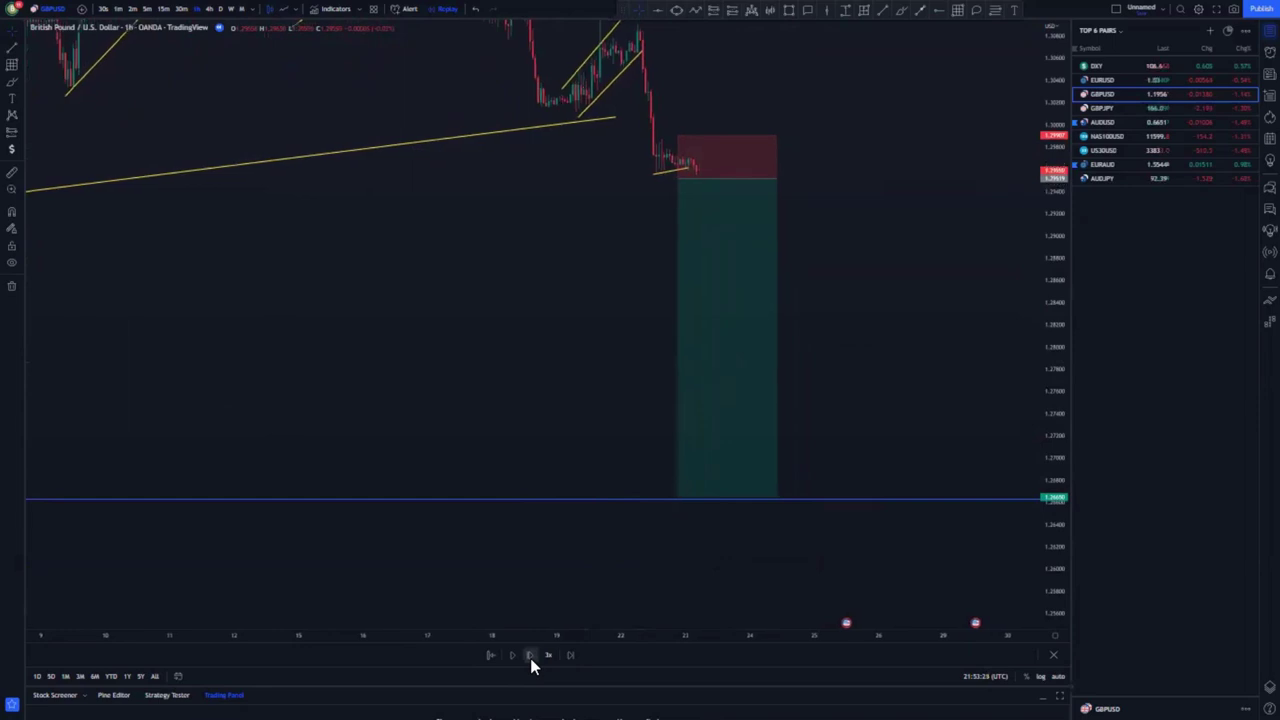
# Flatten the small trend line along the consolidation lows and move the short position to 23 October with entry about 1.2951.
pyautogui.click(698, 176)
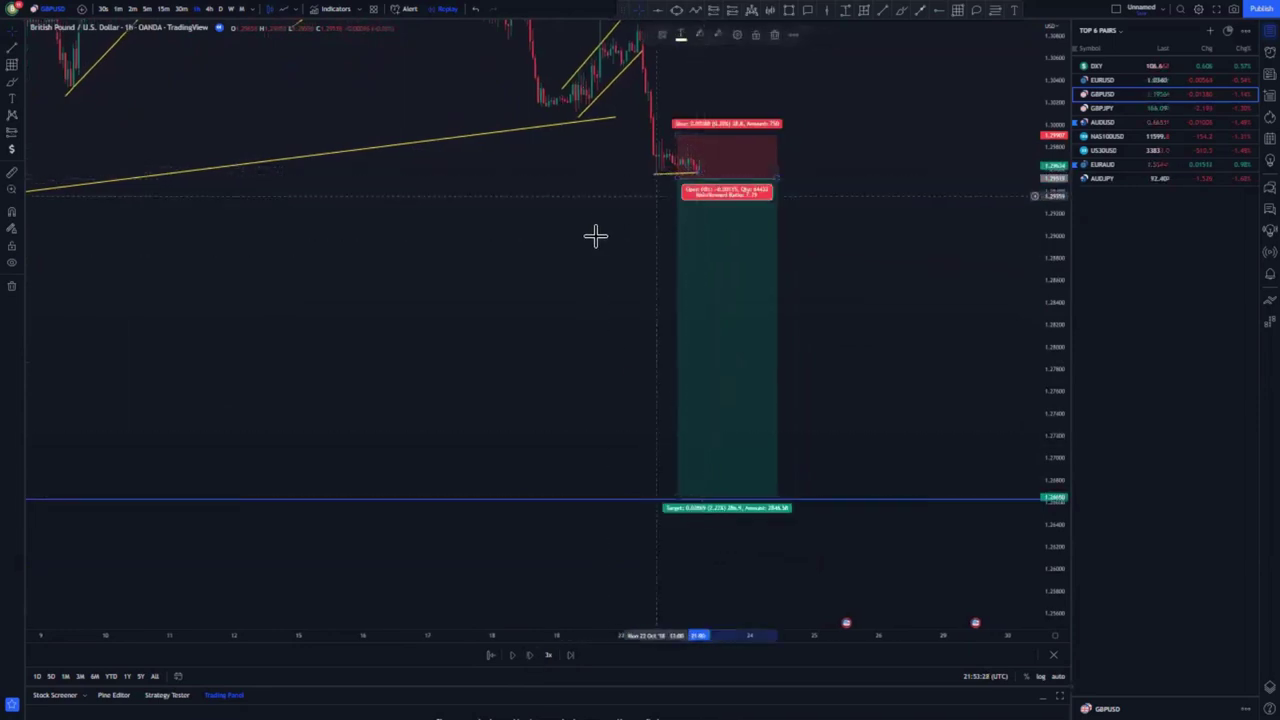
pyautogui.moveTo(706, 240); pyautogui.dragTo(716, 231)
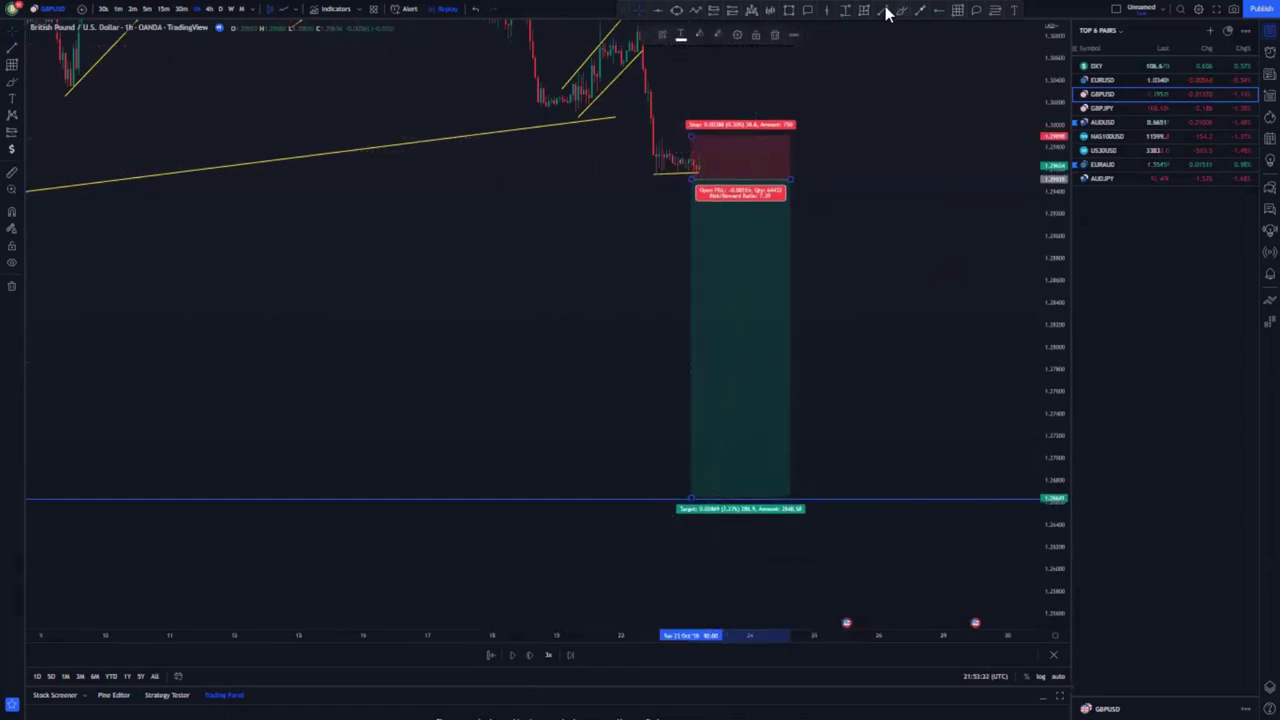
pyautogui.click(691, 129)
# Place a blue horizontal ray at the consolidation high near 1.2987 and raise the short position's stop to about 1.2994.
pyautogui.click(935, 11)
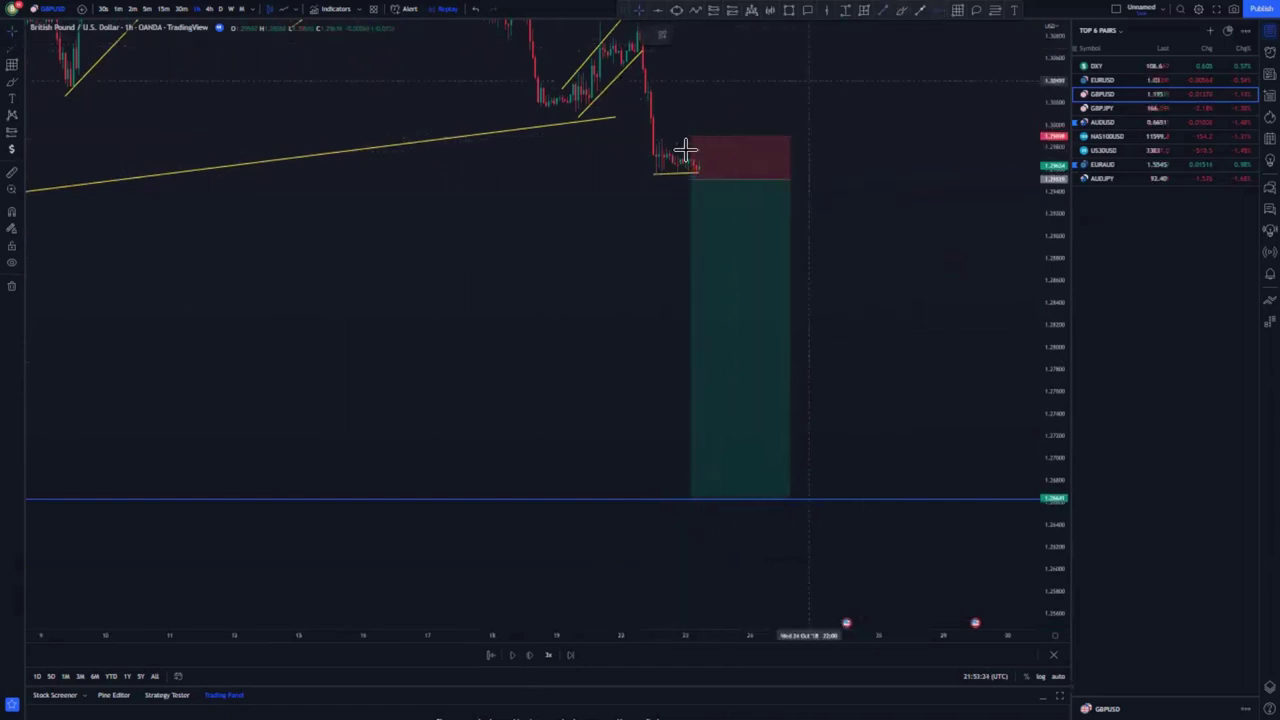
pyautogui.click(661, 139)
pyautogui.click(649, 211)
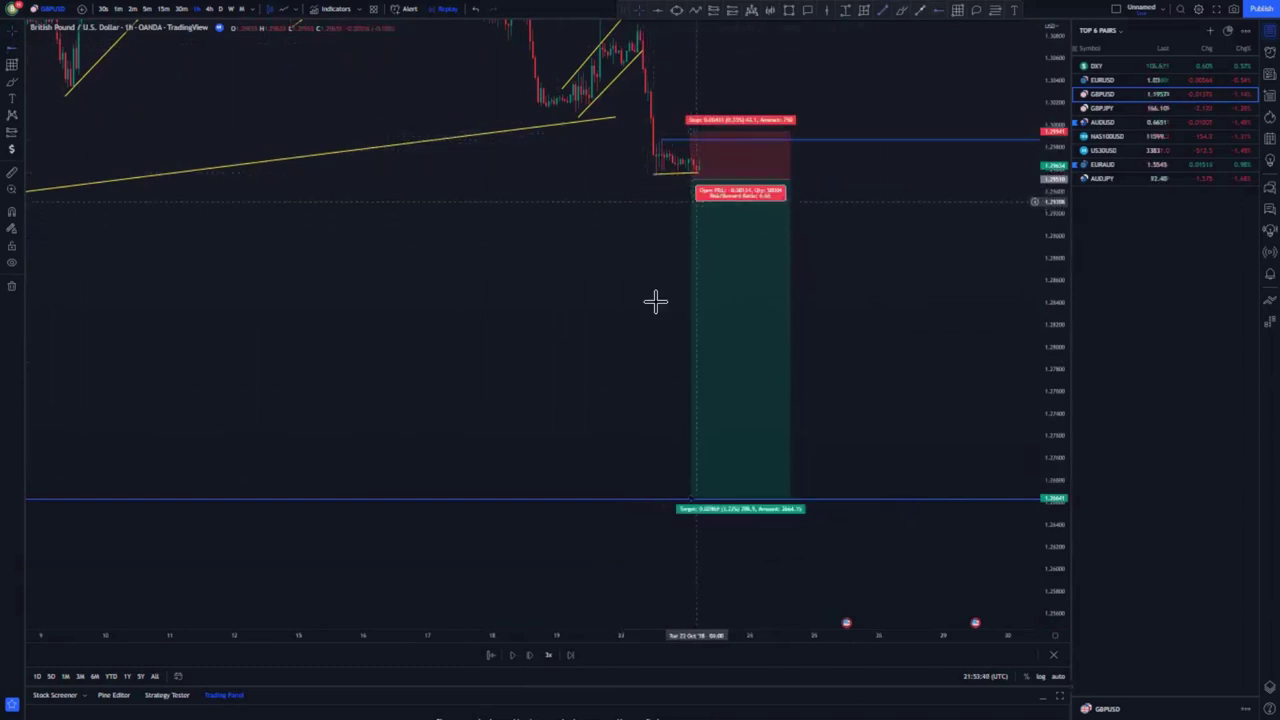
# Advance the replay two bars on 23 October to test the short position's entry and stop.
pyautogui.click(530, 656)
pyautogui.click(530, 656)
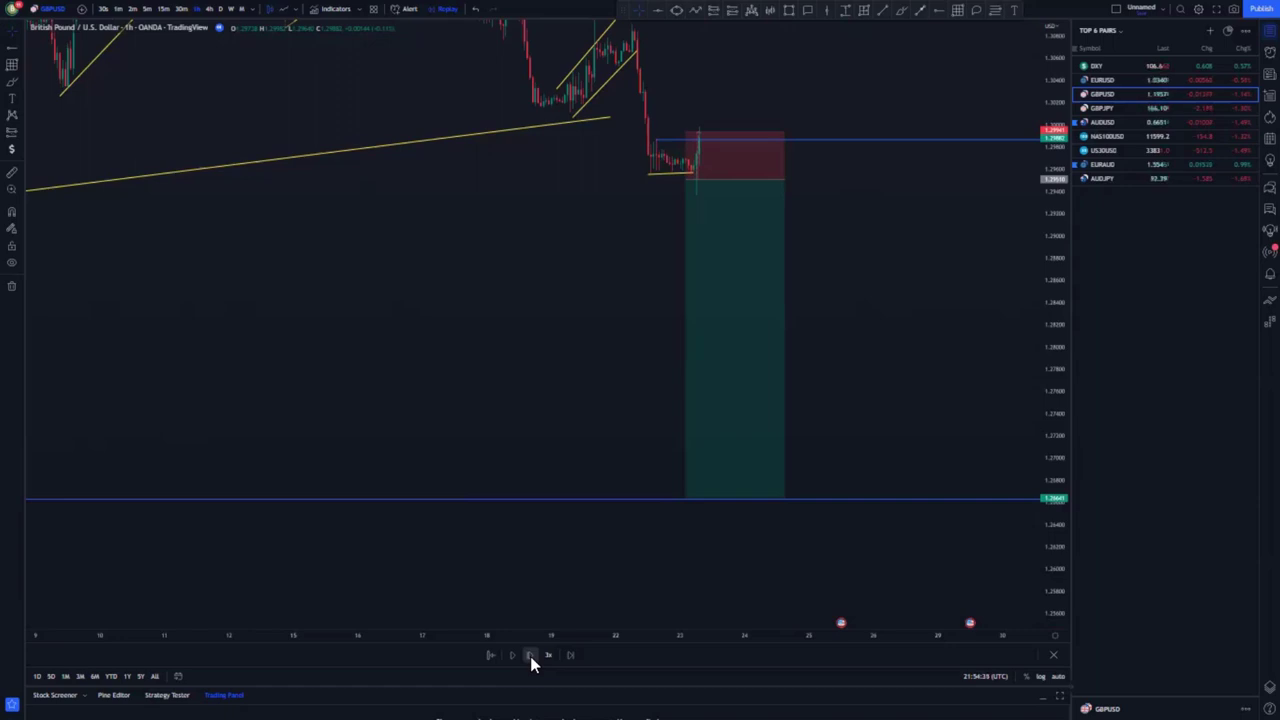
pyautogui.moveTo(1050, 300); pyautogui.dragTo(1026, 345)
pyautogui.moveTo(559, 634); pyautogui.dragTo(790, 628)
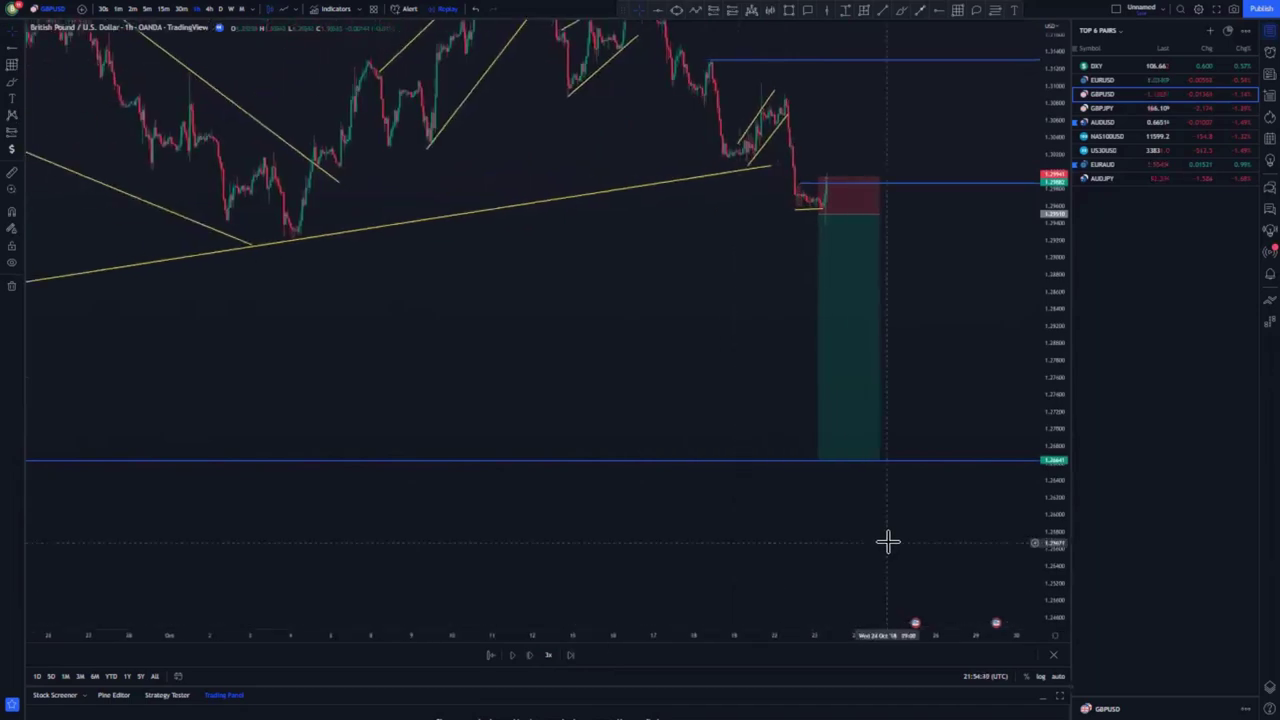